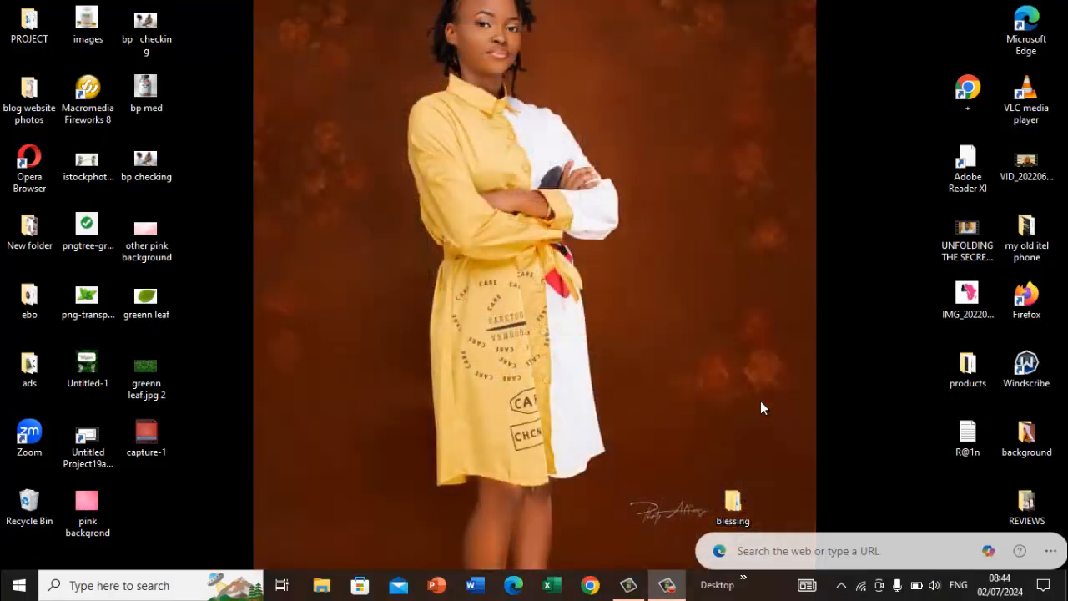
# Step: Open Chrome with the second profile, go to liveyourdreams.com.ng/wp-admin and log in to the WordPress admin
pyautogui.click(591, 586)
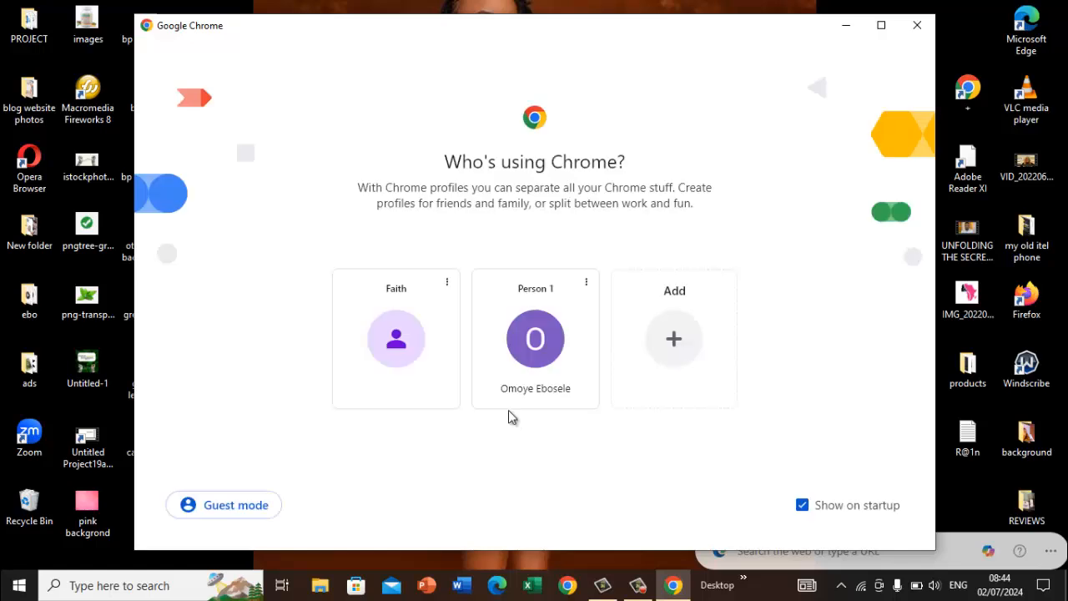
pyautogui.click(548, 363)
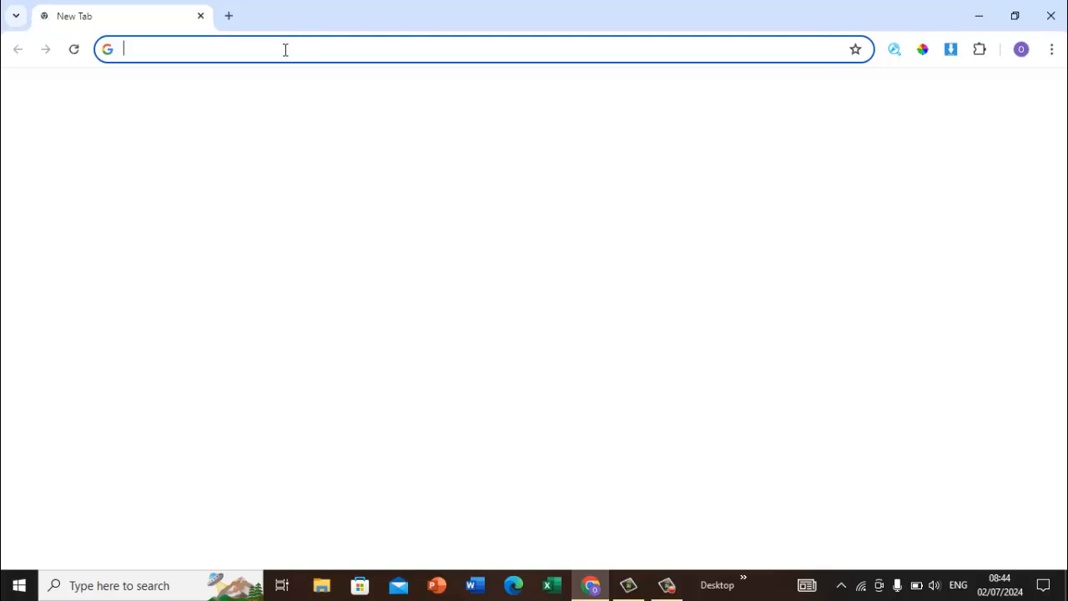
pyautogui.click(284, 50)
pyautogui.write('li')
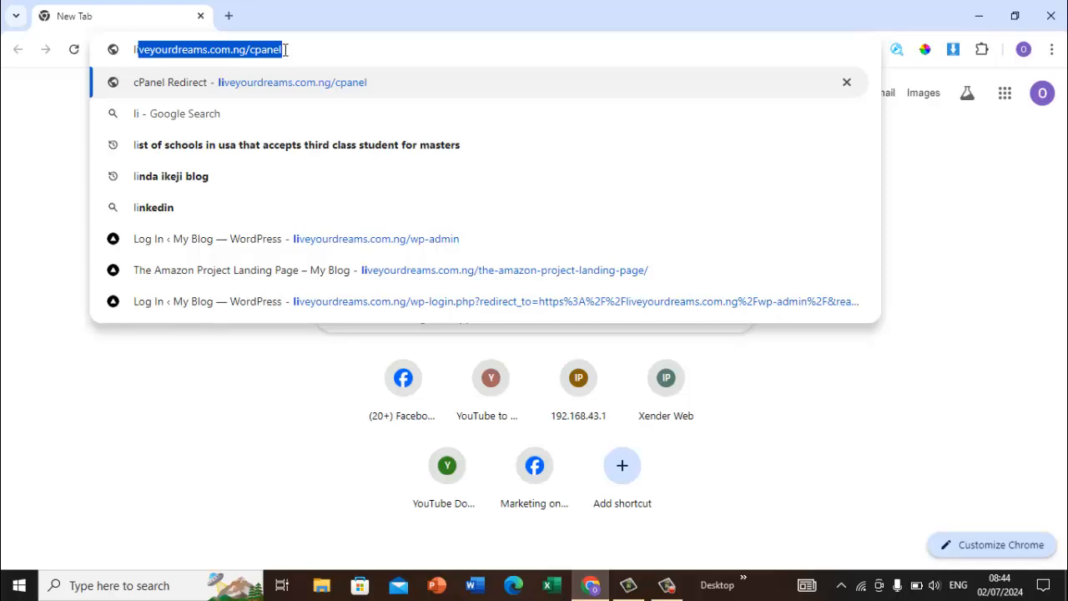
pyautogui.write('ve')
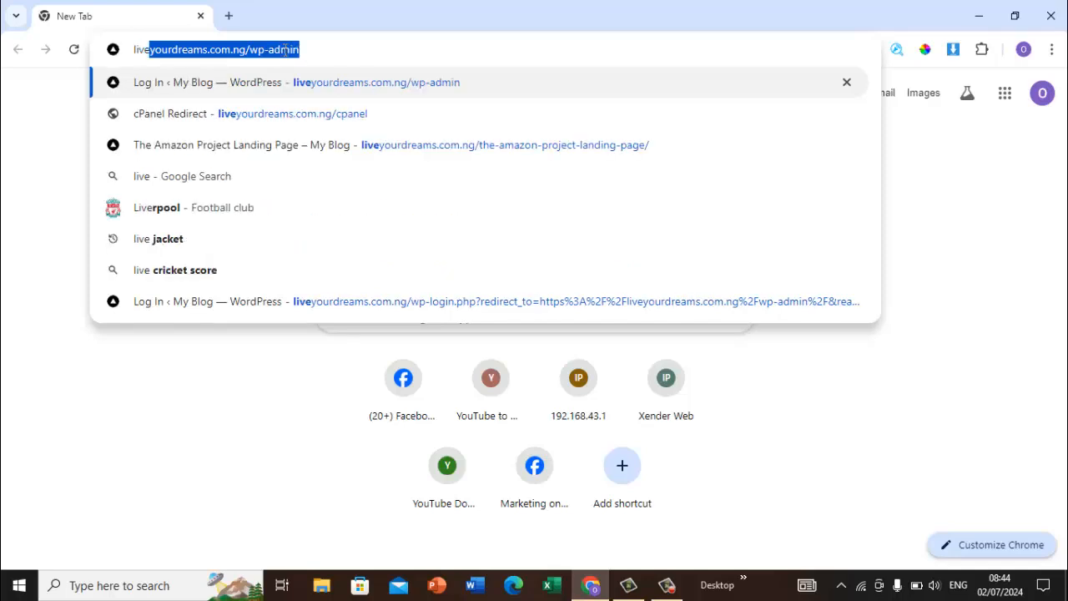
pyautogui.press('Return')
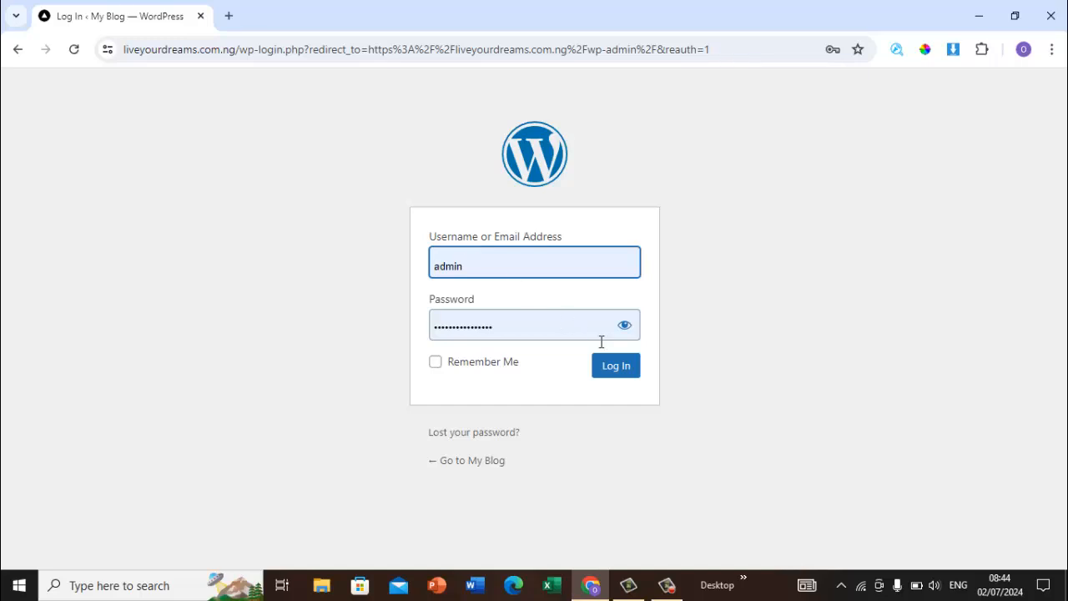
pyautogui.click(628, 368)
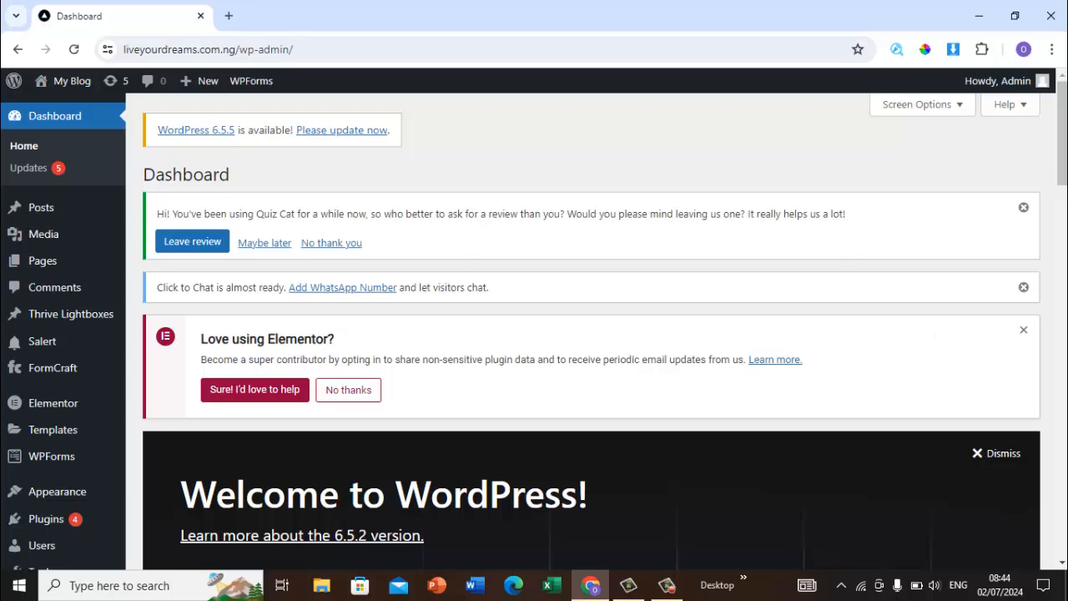
# Step: Start adding a new page from the dashboard
pyautogui.scroll(-4, 605, 332)
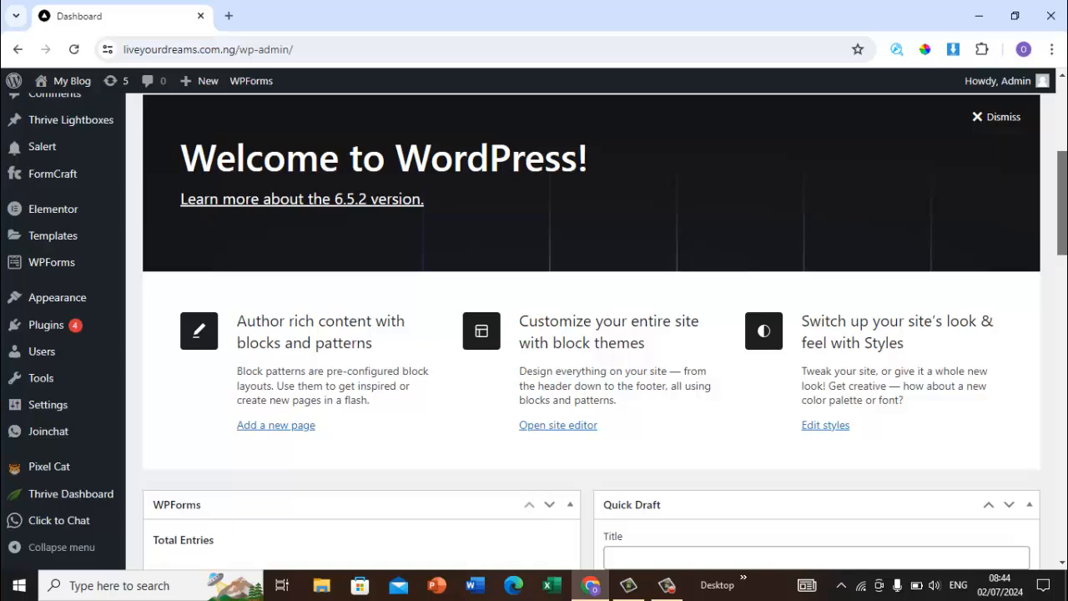
pyautogui.scroll(-3, 1066, 207)
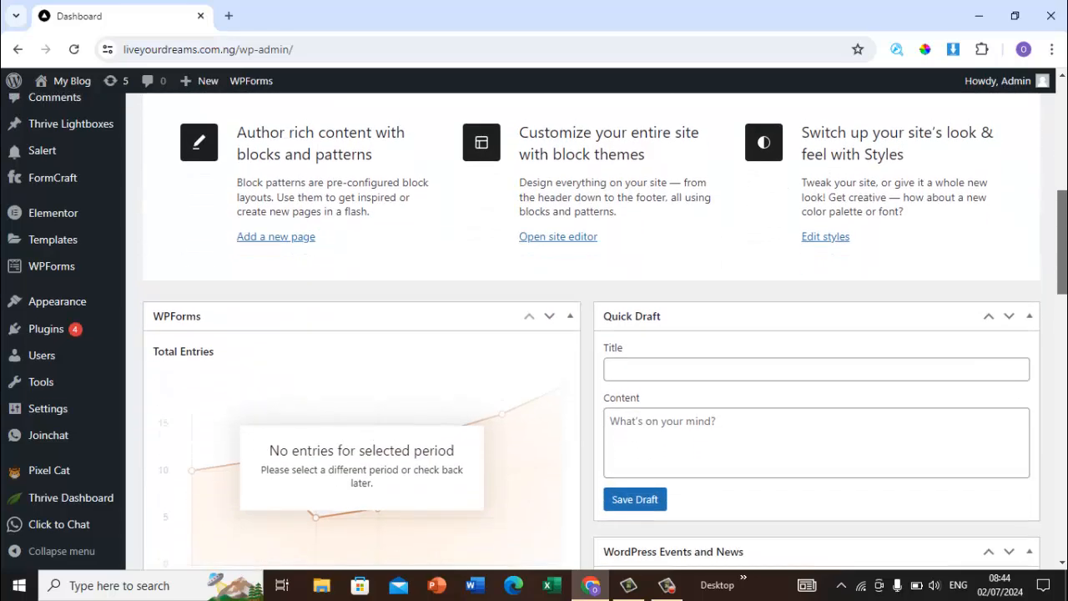
pyautogui.scroll(4, 1066, 207)
pyautogui.scroll(3, 592, 332)
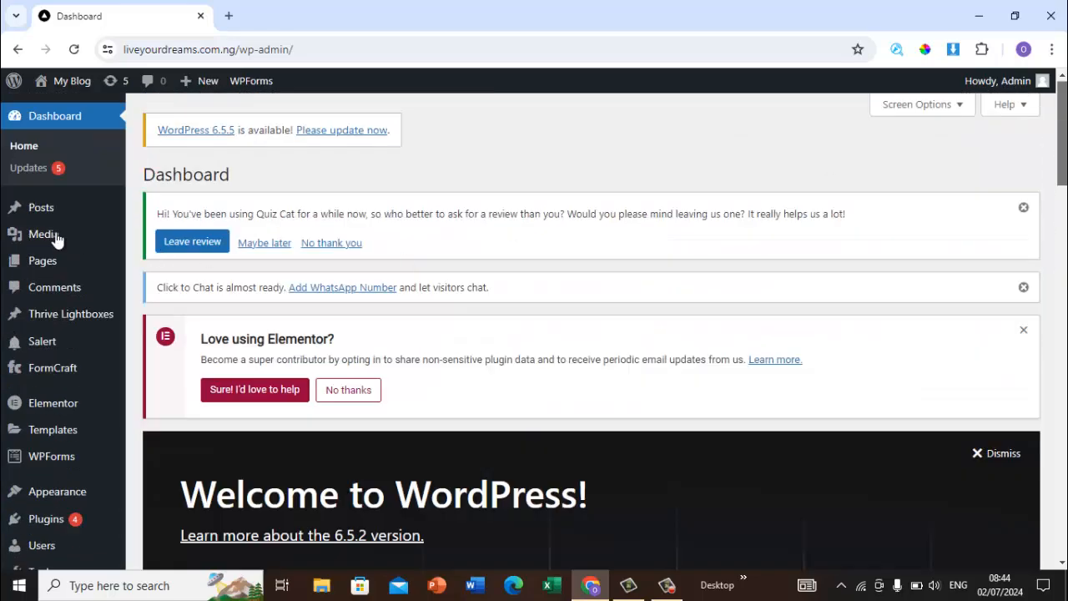
pyautogui.moveTo(46, 260)
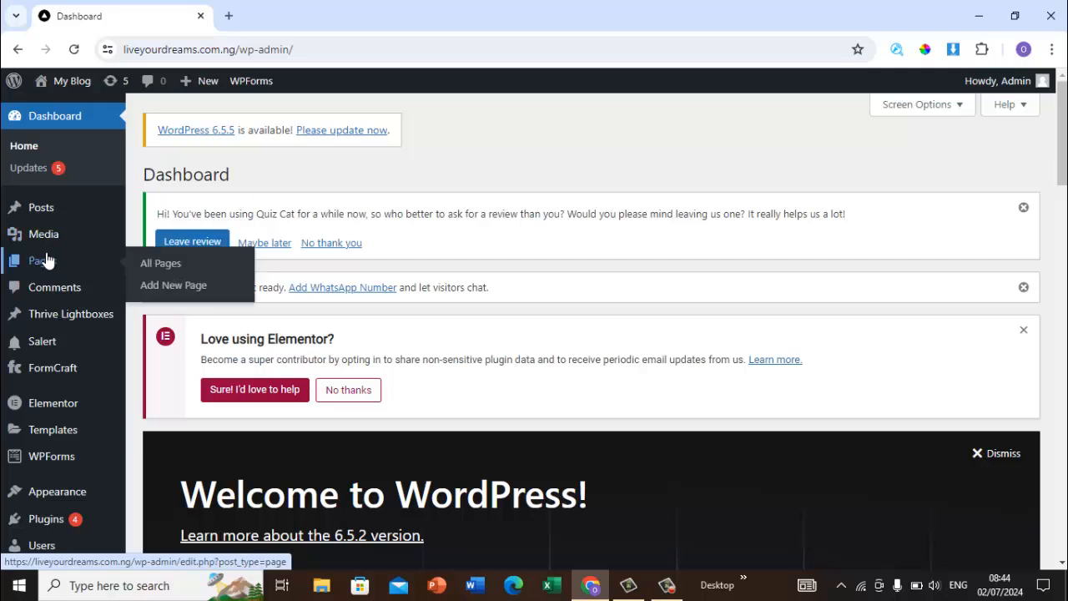
pyautogui.click(195, 287)
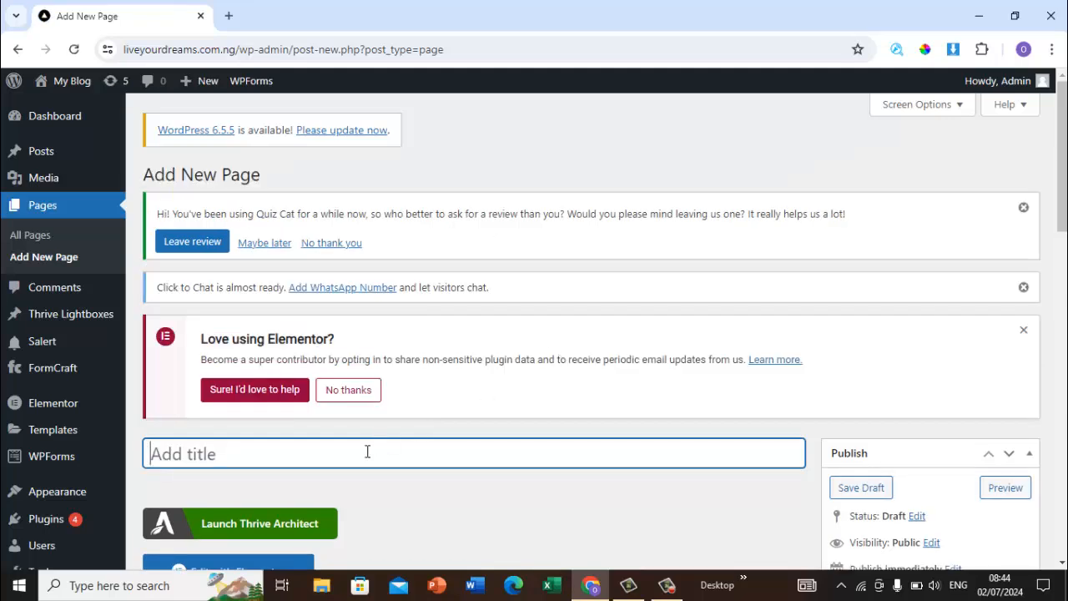
pyautogui.write('LA')
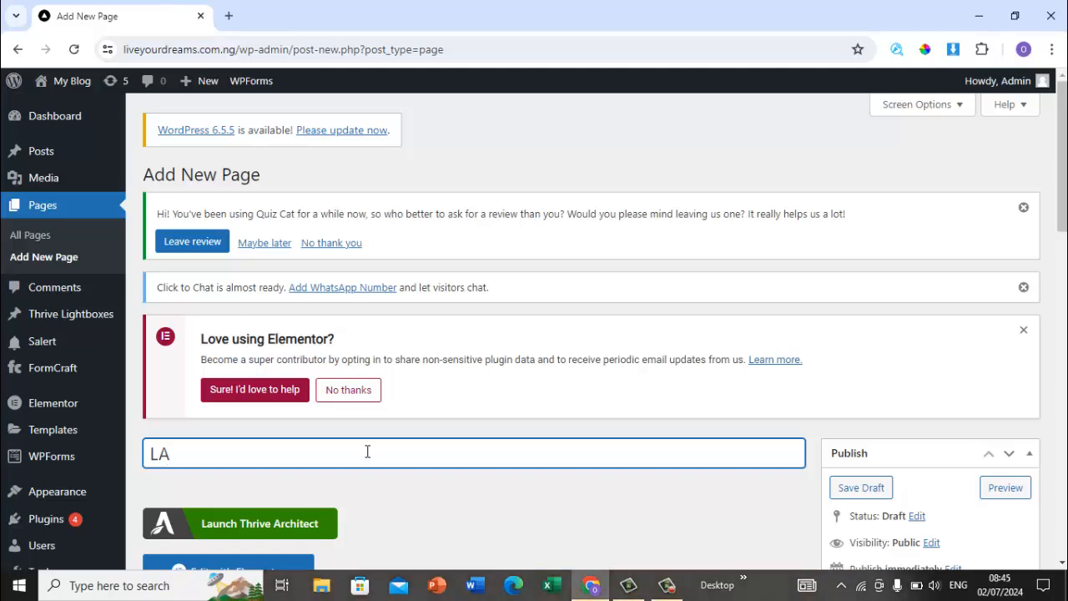
pyautogui.press('BackSpace')
pyautogui.press('BackSpace')
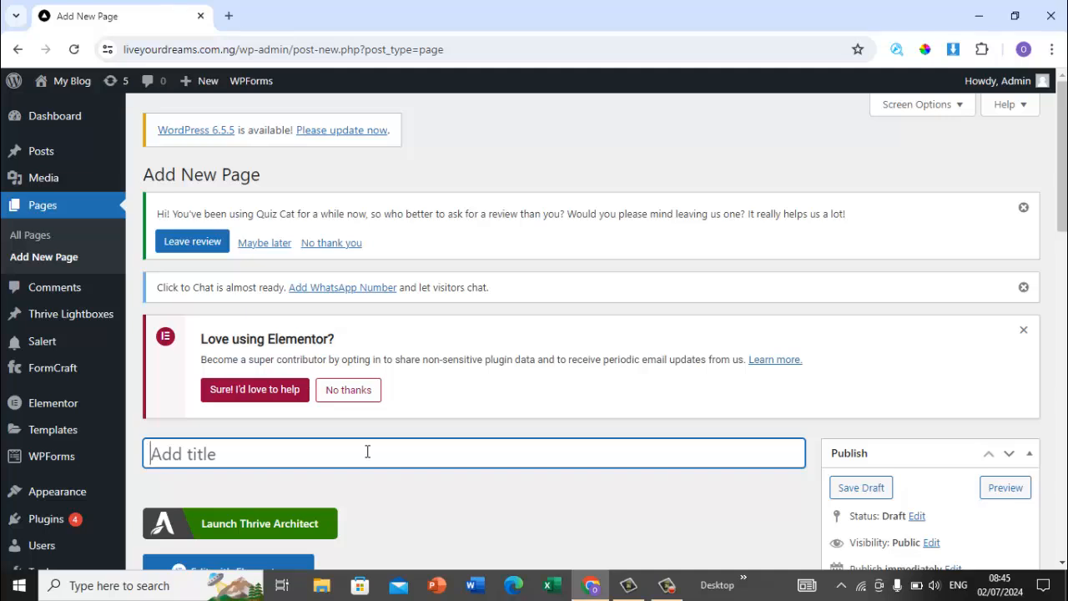
# Step: Title the new page "Amazon project landing pages"
pyautogui.write('Amazon ')
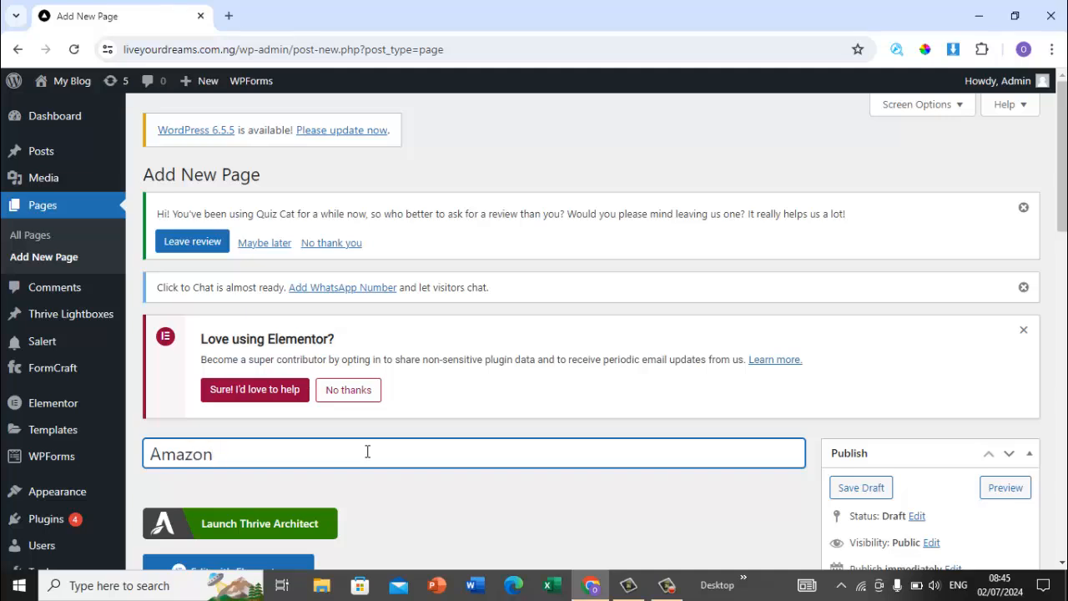
pyautogui.write('project lan')
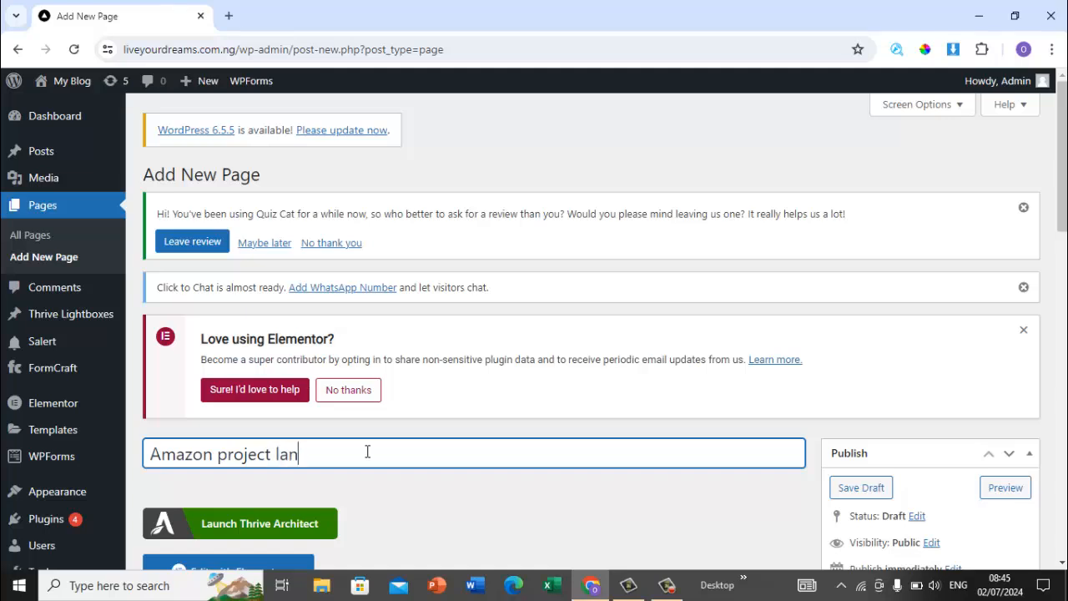
pyautogui.write('ding pages')
# Step: Publish the new page
pyautogui.scroll(-2, 1062, 234)
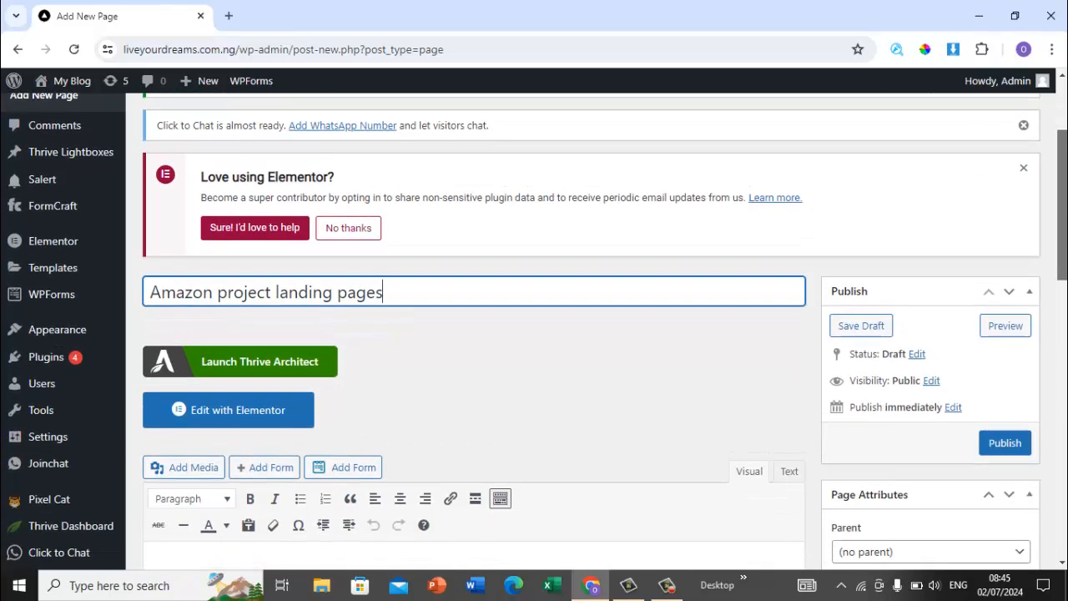
pyautogui.click(1005, 442)
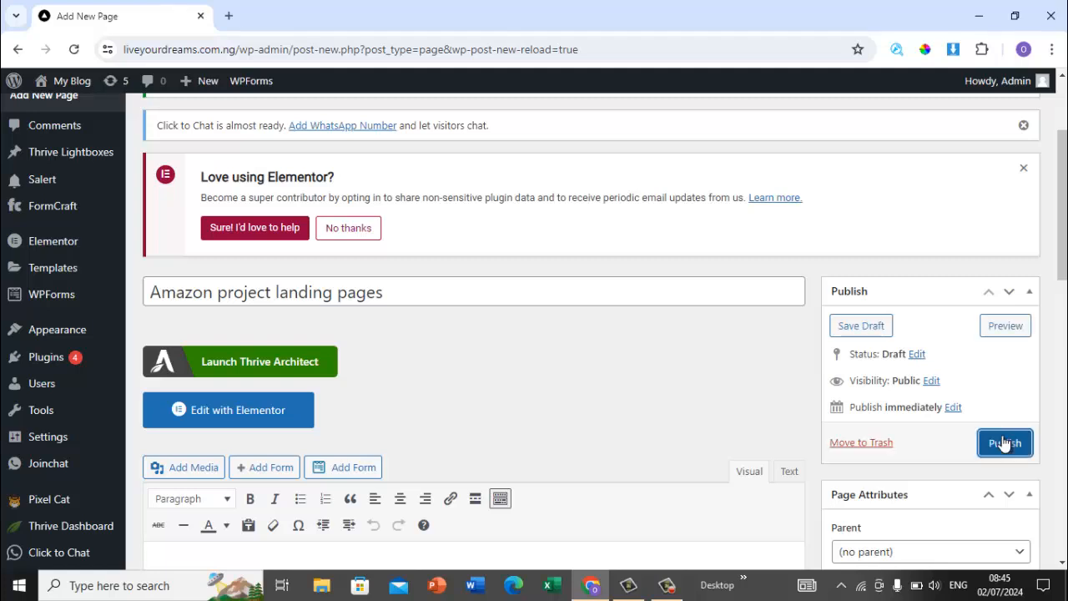
pyautogui.click(1003, 443)
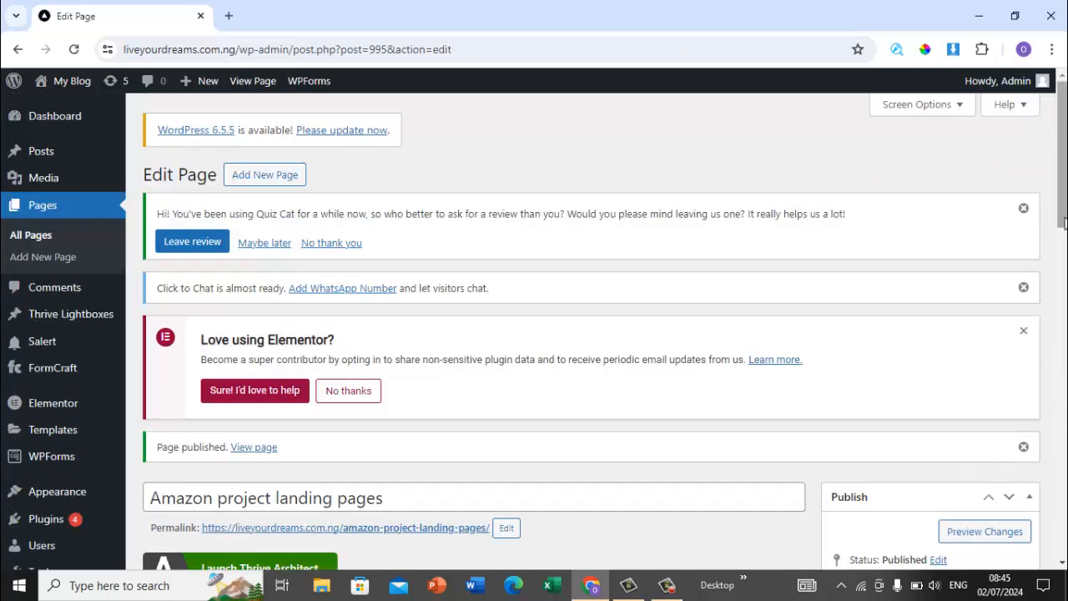
# Step: Edit the page with Elementor, set its page layout to Elementor Canvas and update it
pyautogui.moveTo(1064, 221); pyautogui.dragTo(1064, 334)
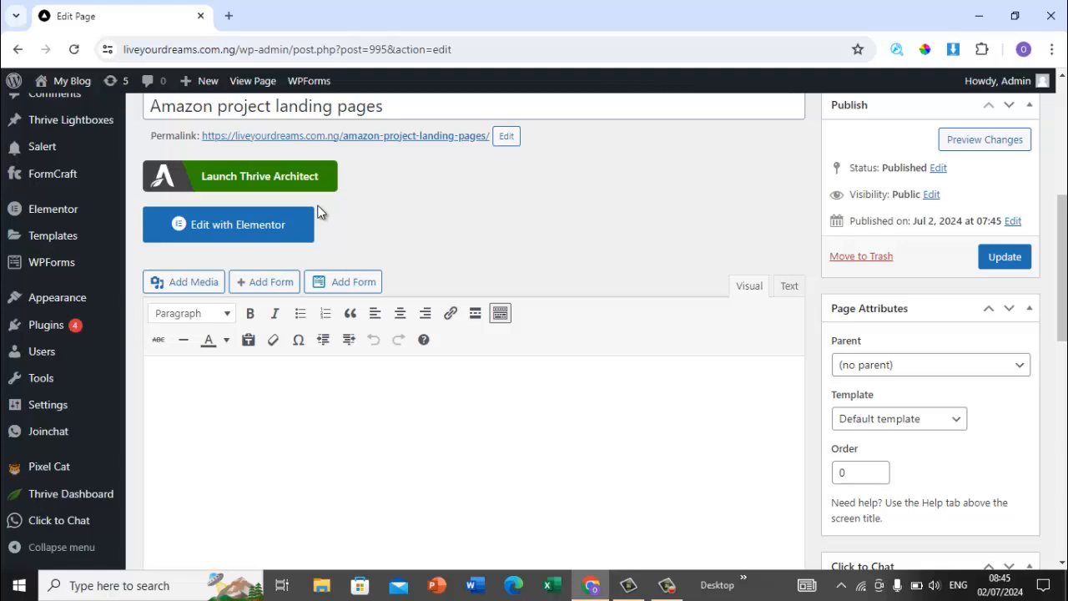
pyautogui.click(267, 246)
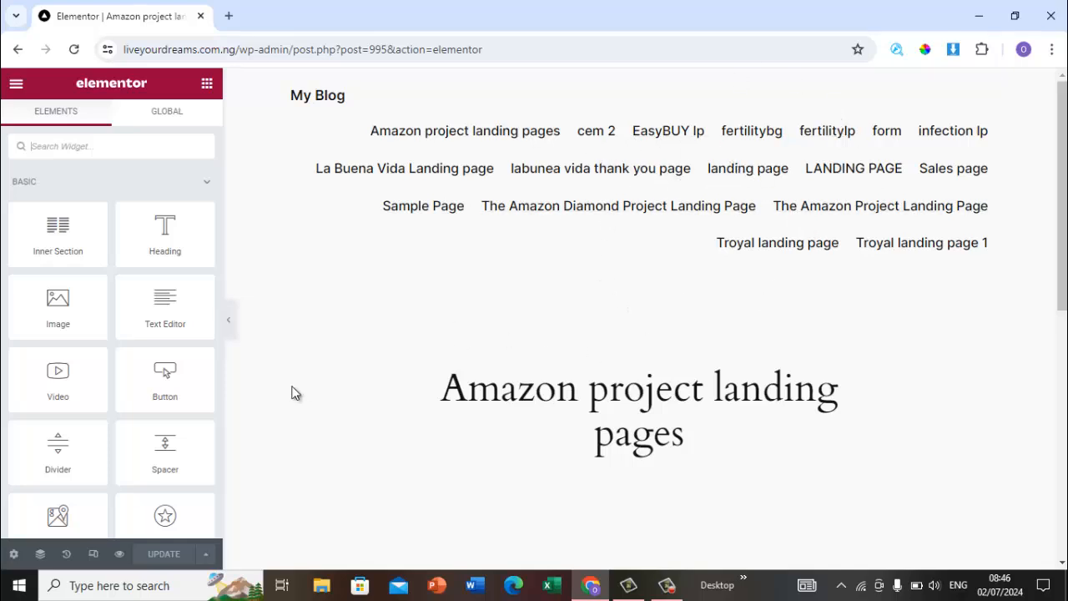
pyautogui.click(13, 554)
pyautogui.click(194, 459)
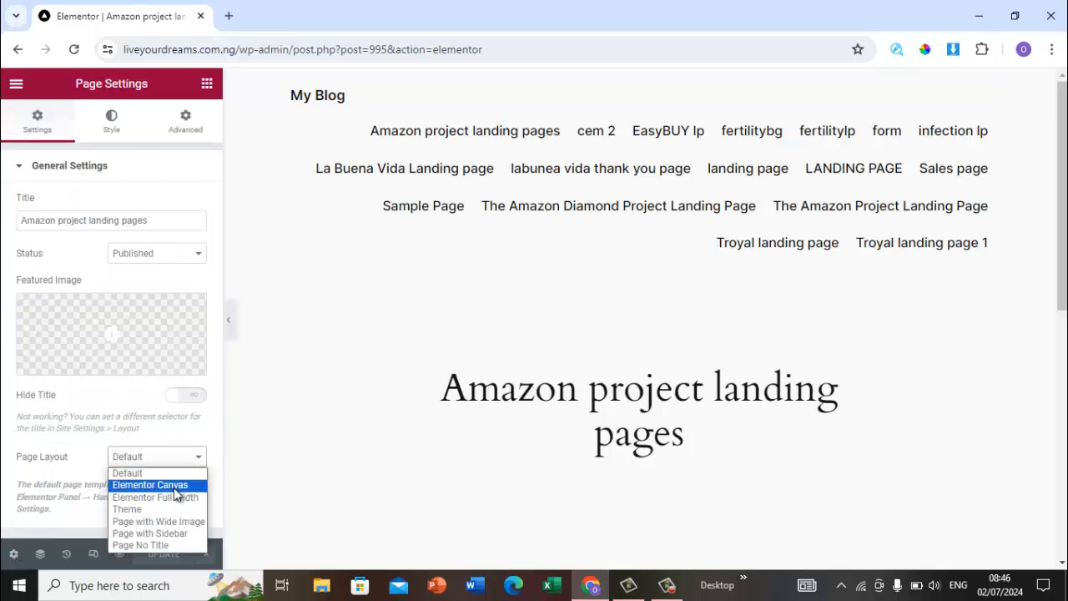
pyautogui.click(173, 487)
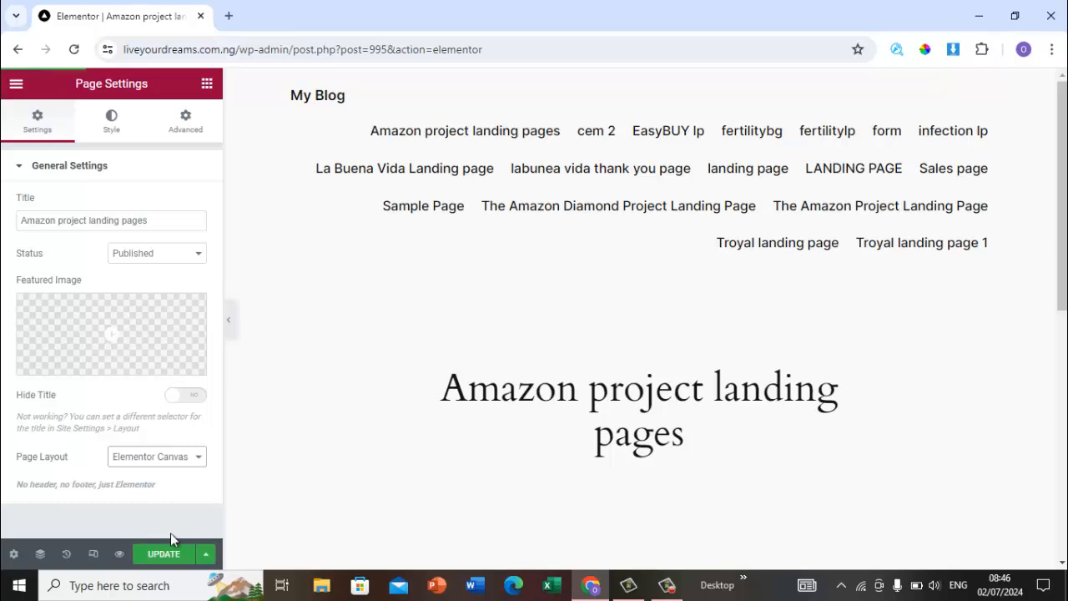
pyautogui.click(187, 554)
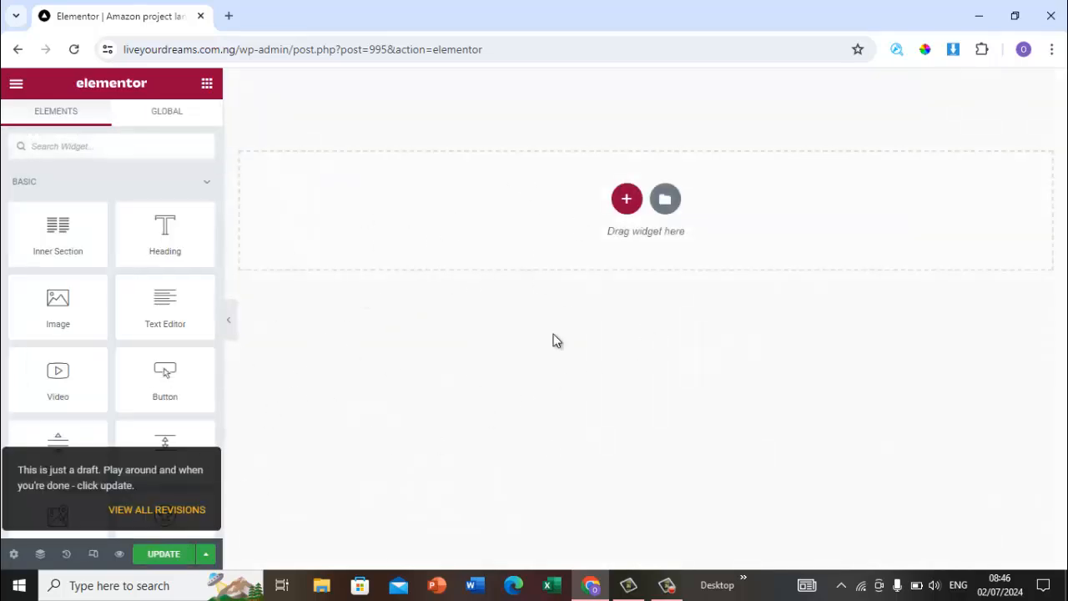
# Step: Open the existing Amazon Project Landing Page in a new tab and scroll through it
pyautogui.click(229, 17)
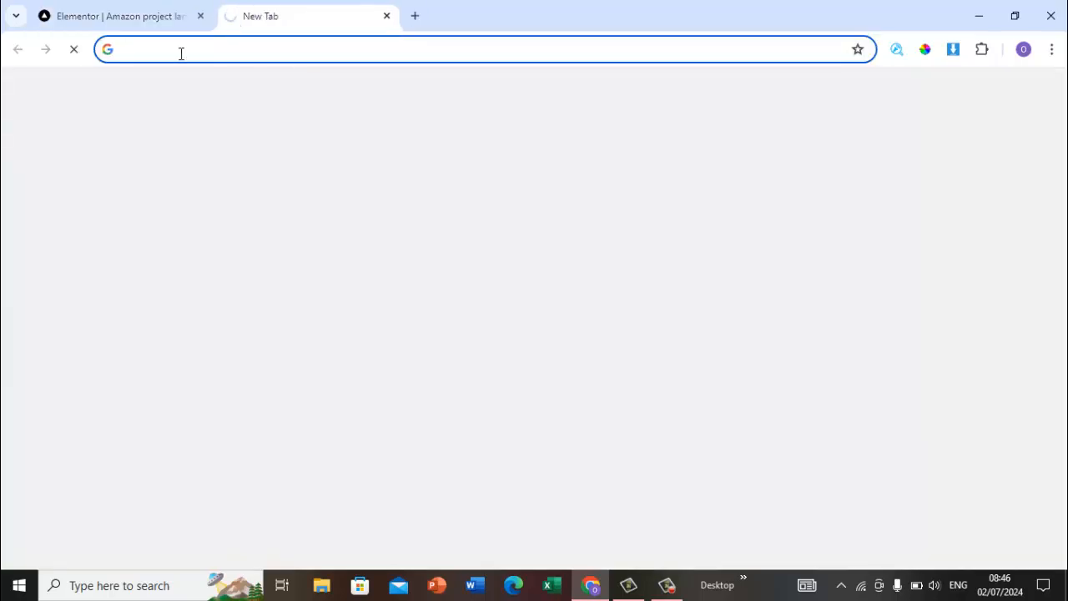
pyautogui.write('live')
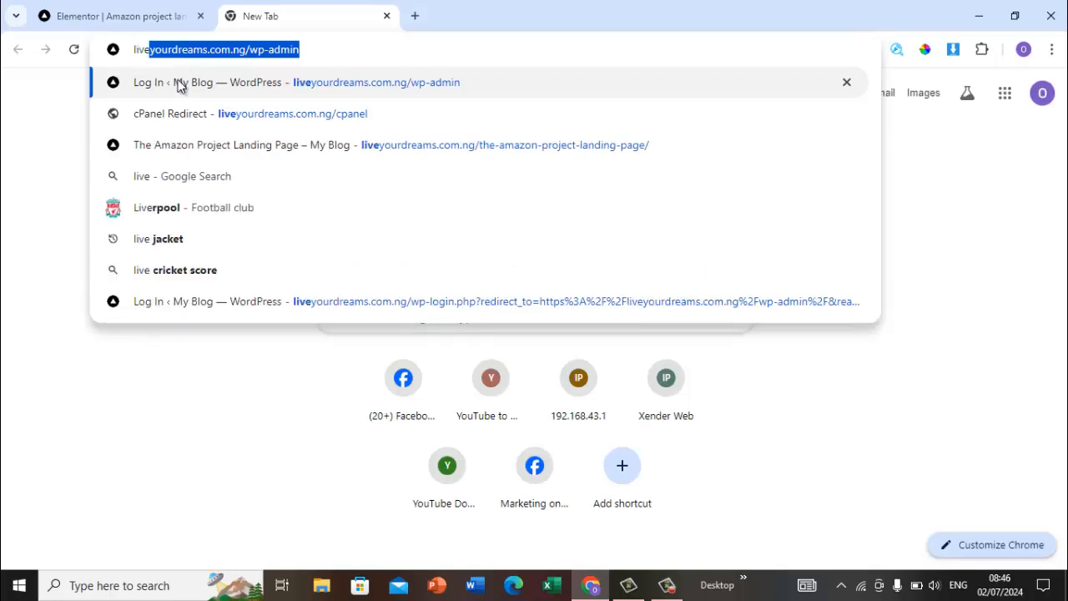
pyautogui.click(313, 49)
pyautogui.press('BackSpace')
pyautogui.press('BackSpace')
pyautogui.press('BackSpace')
pyautogui.press('BackSpace')
pyautogui.press('BackSpace')
pyautogui.press('BackSpace')
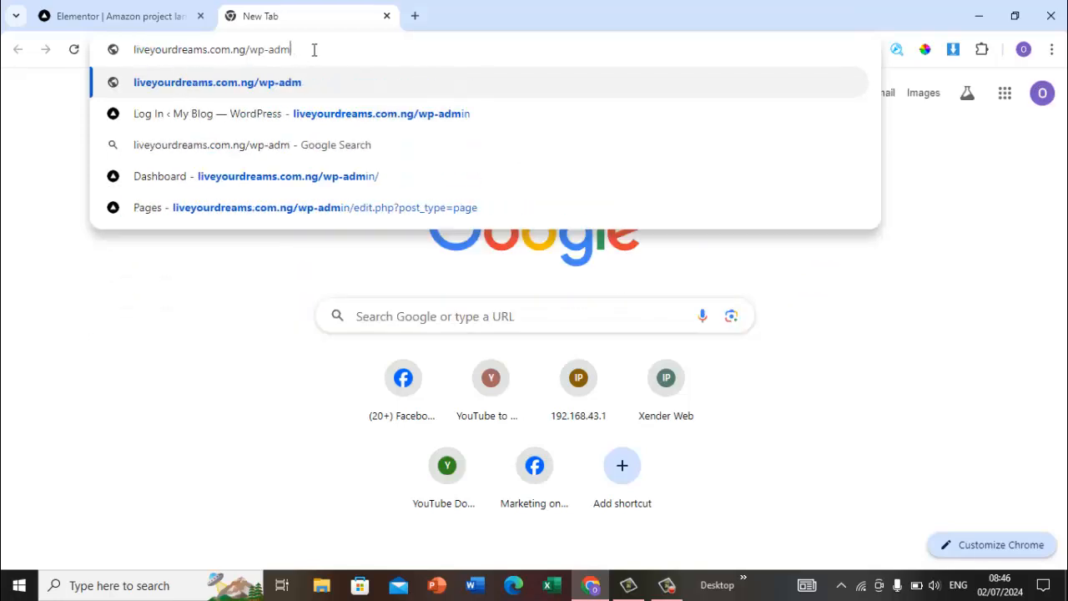
pyautogui.press('BackSpace')
pyautogui.press('BackSpace')
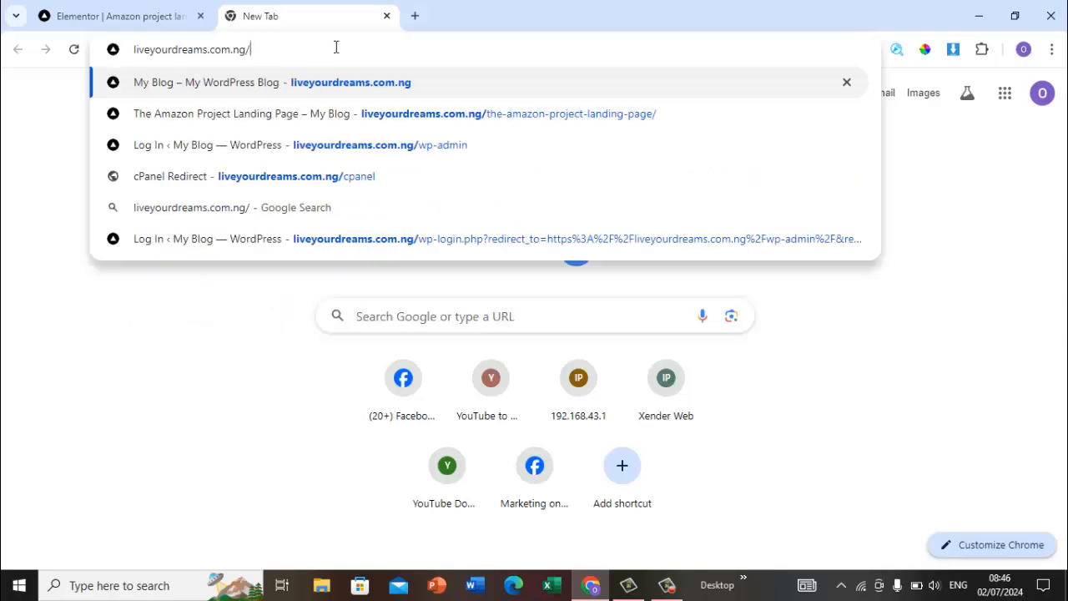
pyautogui.click(496, 124)
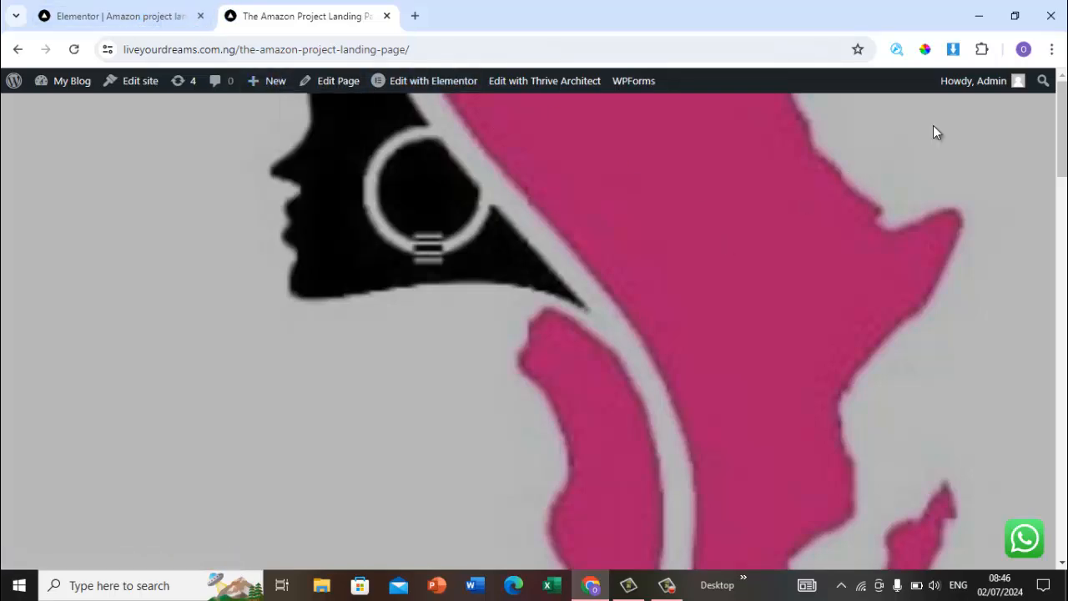
pyautogui.scroll(-15, 534, 333)
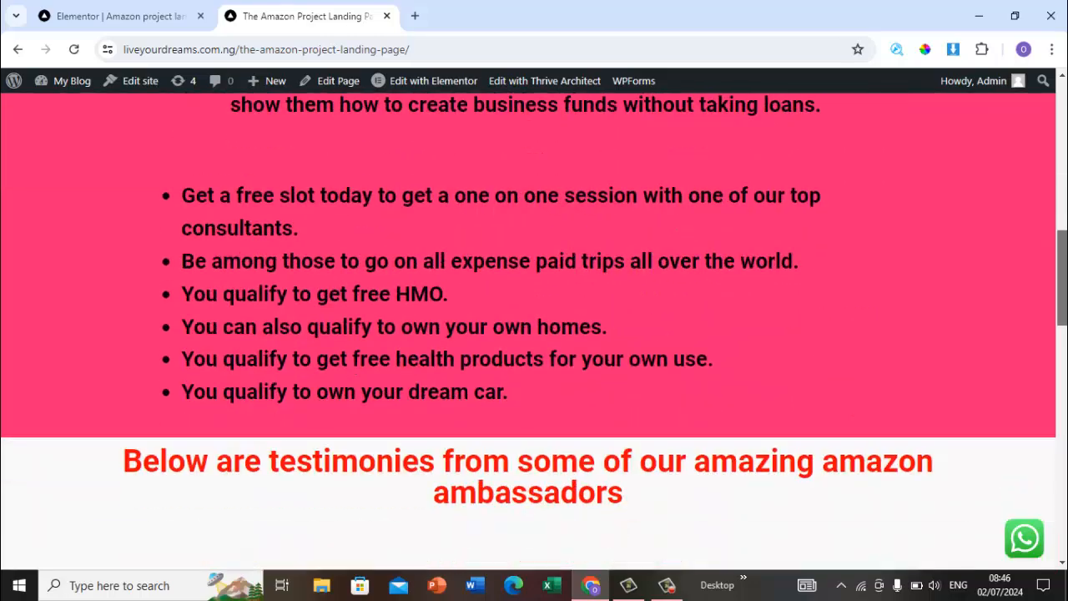
pyautogui.scroll(-4, 534, 334)
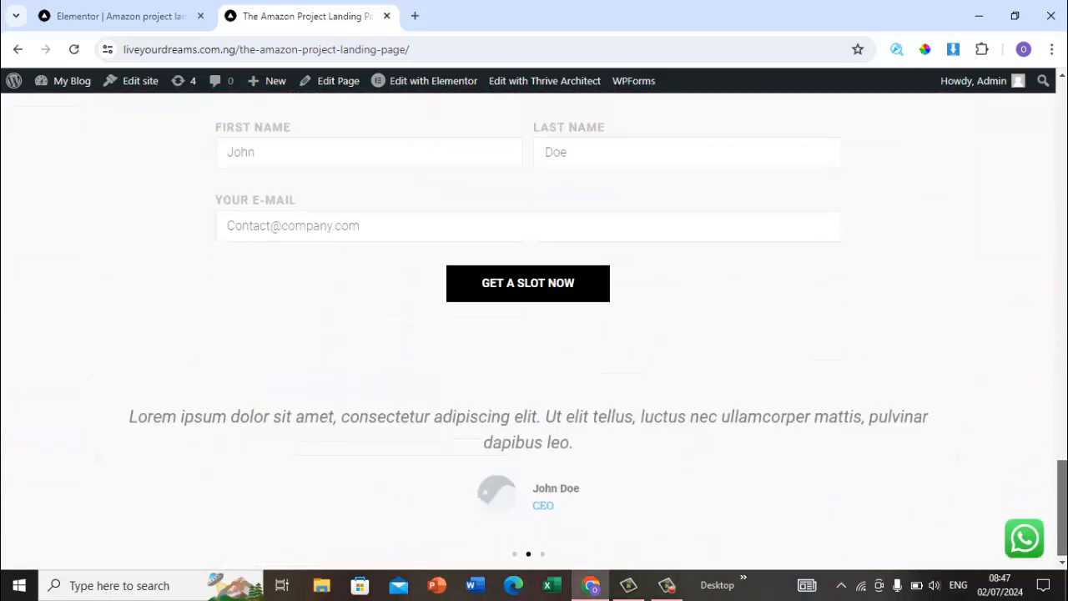
pyautogui.scroll(5, 534, 334)
pyautogui.scroll(15, 535, 333)
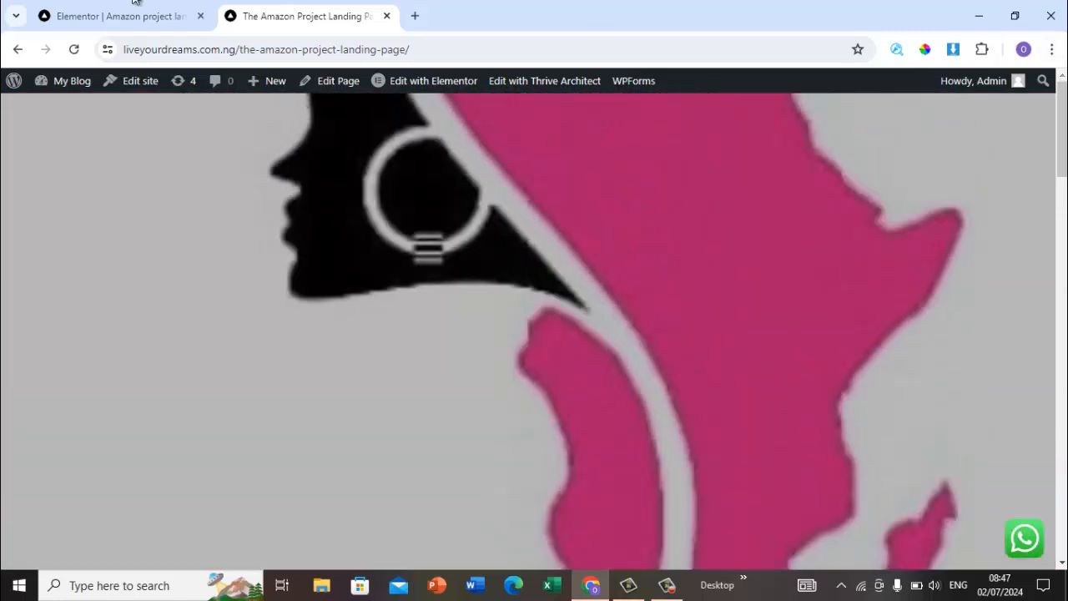
# Step: Insert the Realism block from the template library's Hero block category into the empty page
pyautogui.click(90, 20)
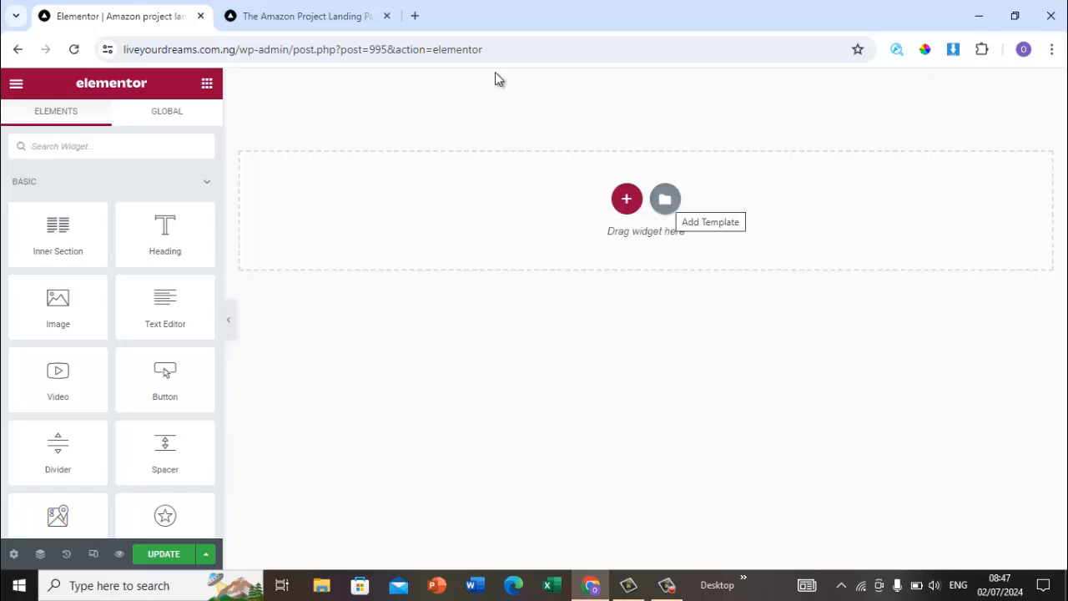
pyautogui.click(299, 14)
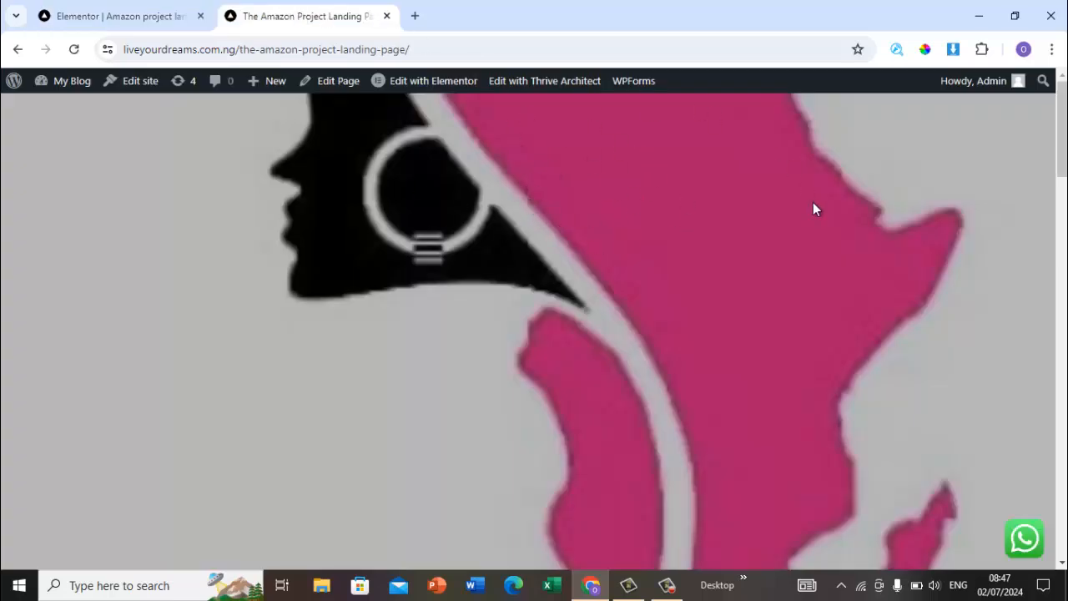
pyautogui.click(150, 23)
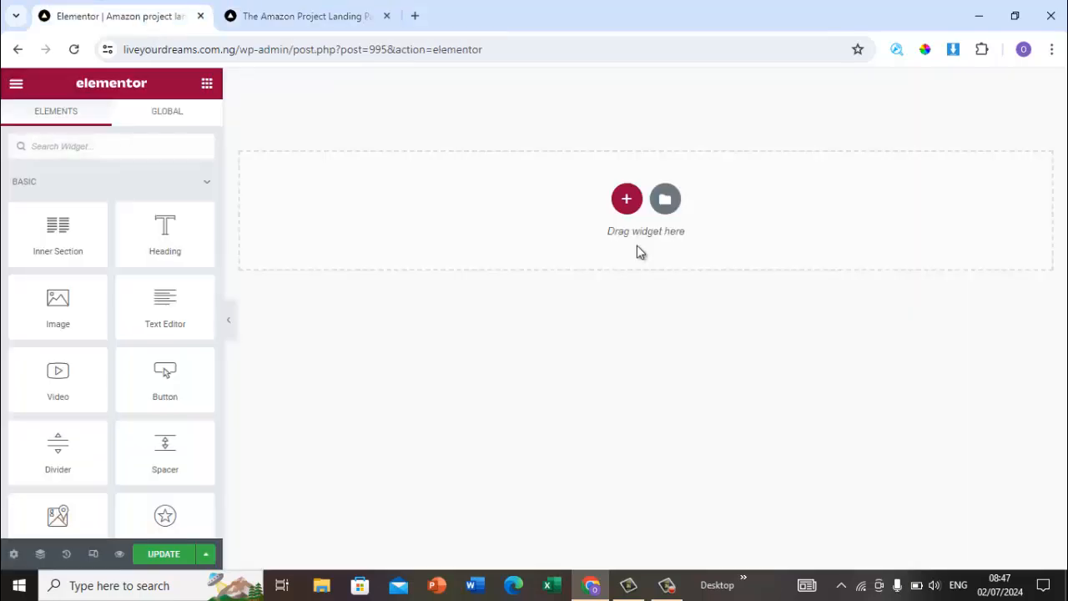
pyautogui.click(665, 200)
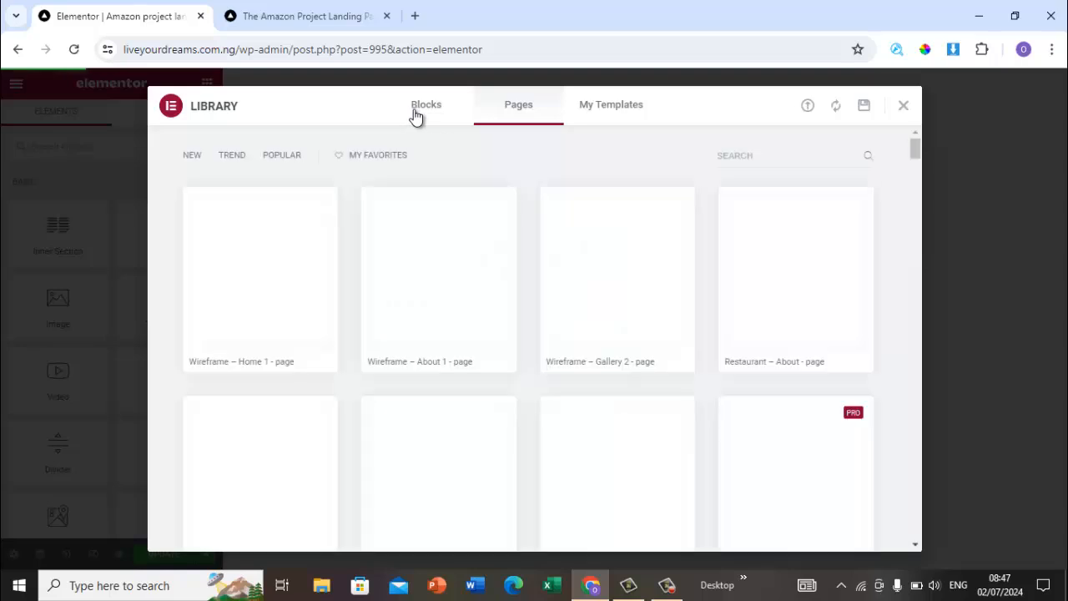
pyautogui.click(415, 114)
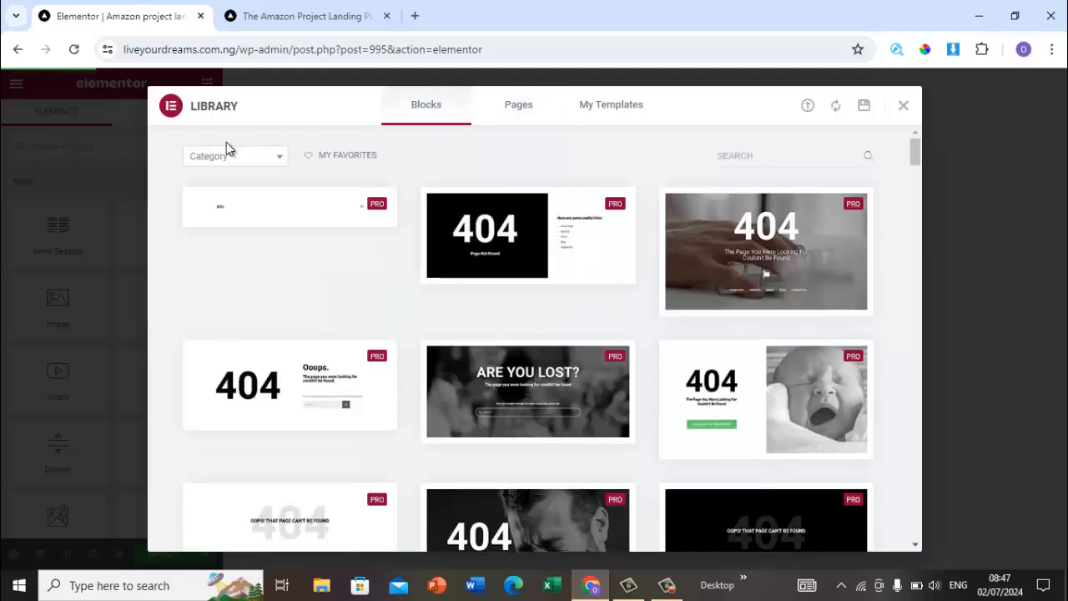
pyautogui.click(279, 159)
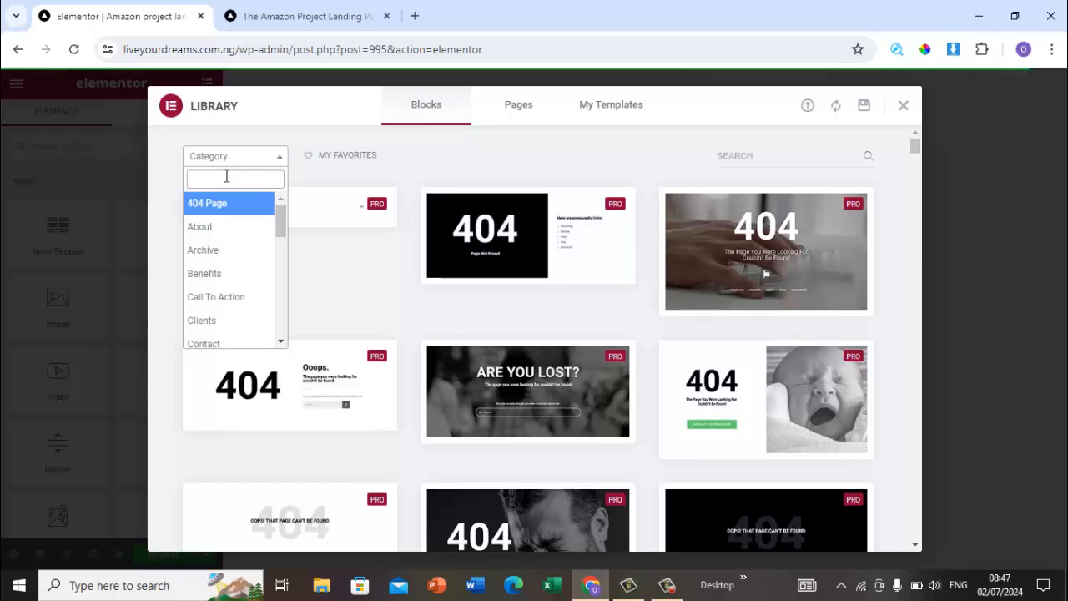
pyautogui.write('hero')
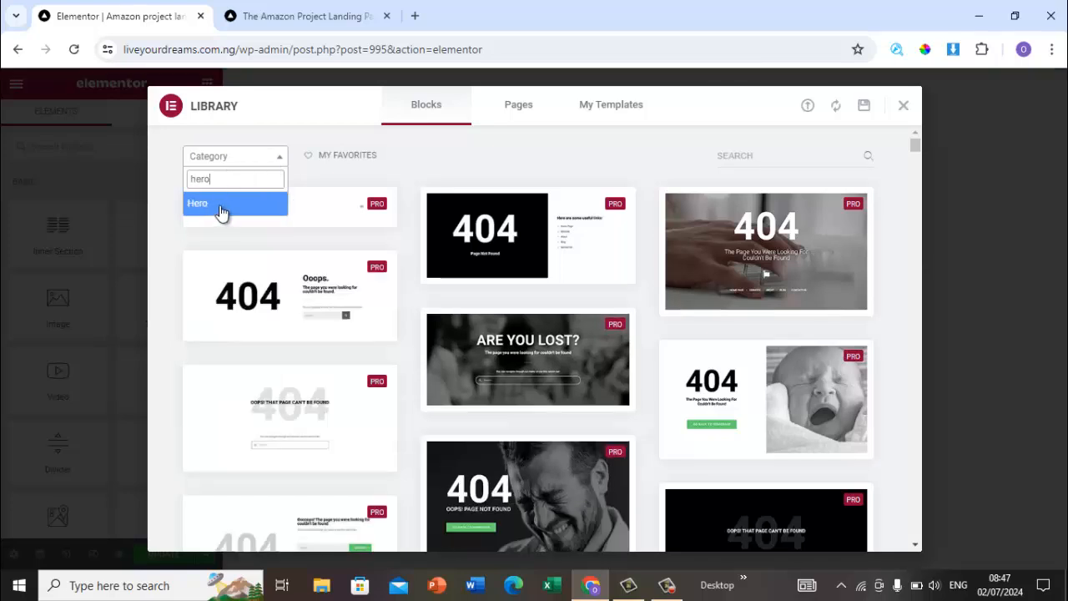
pyautogui.click(221, 209)
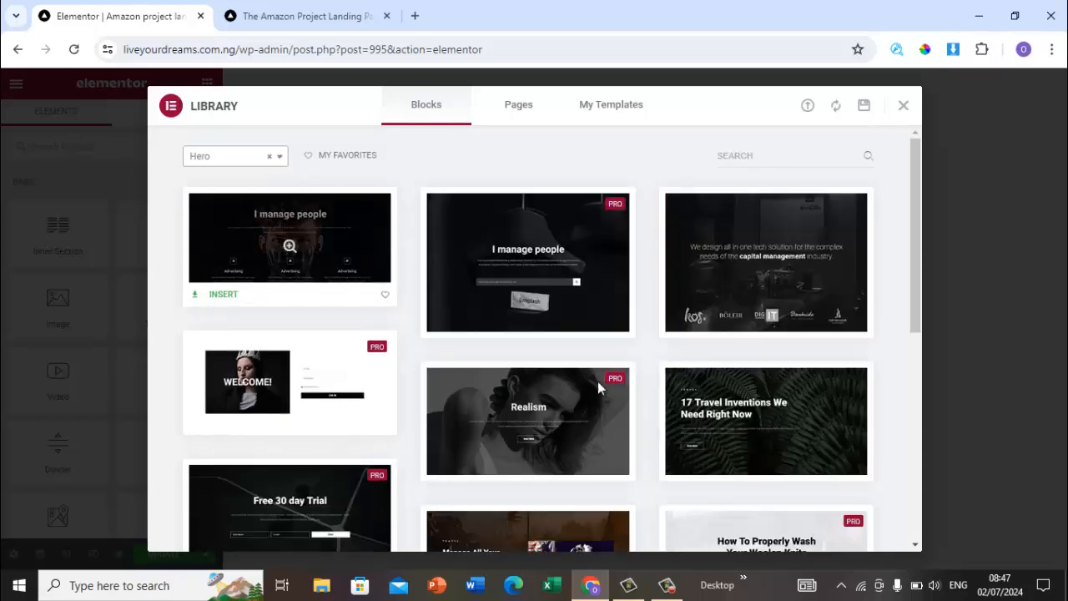
pyautogui.moveTo(504, 482)
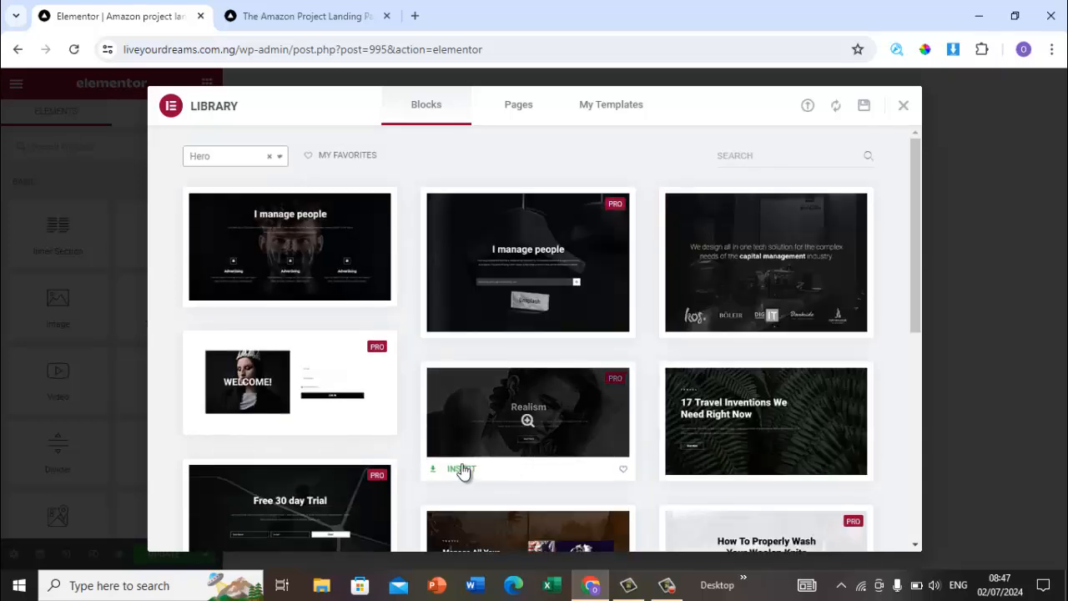
pyautogui.click(463, 470)
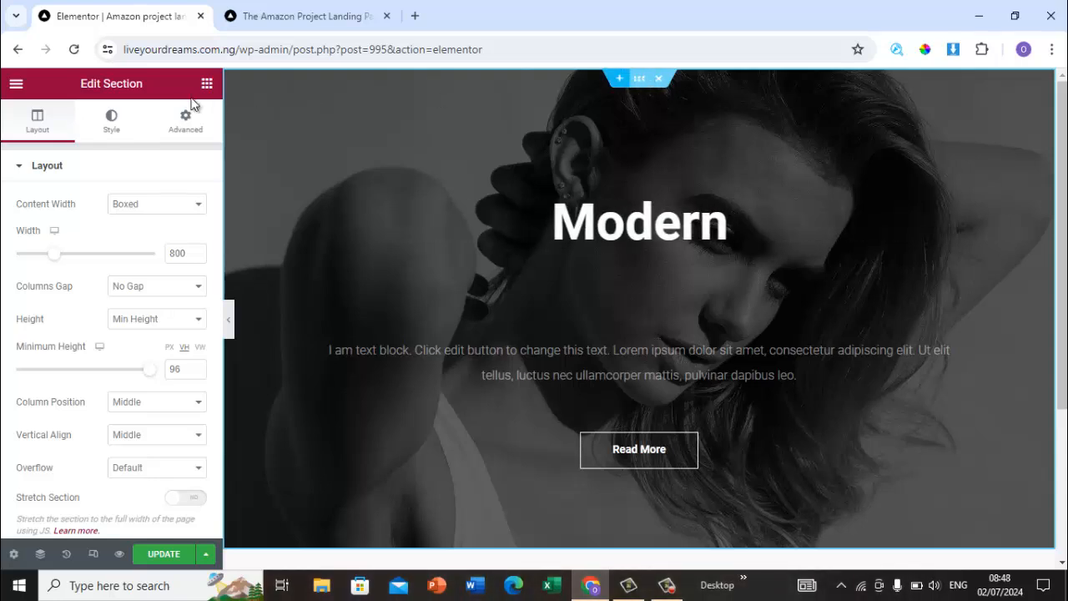
# Step: Set the hero section's background image to amazon.jpg from the media library
pyautogui.click(111, 125)
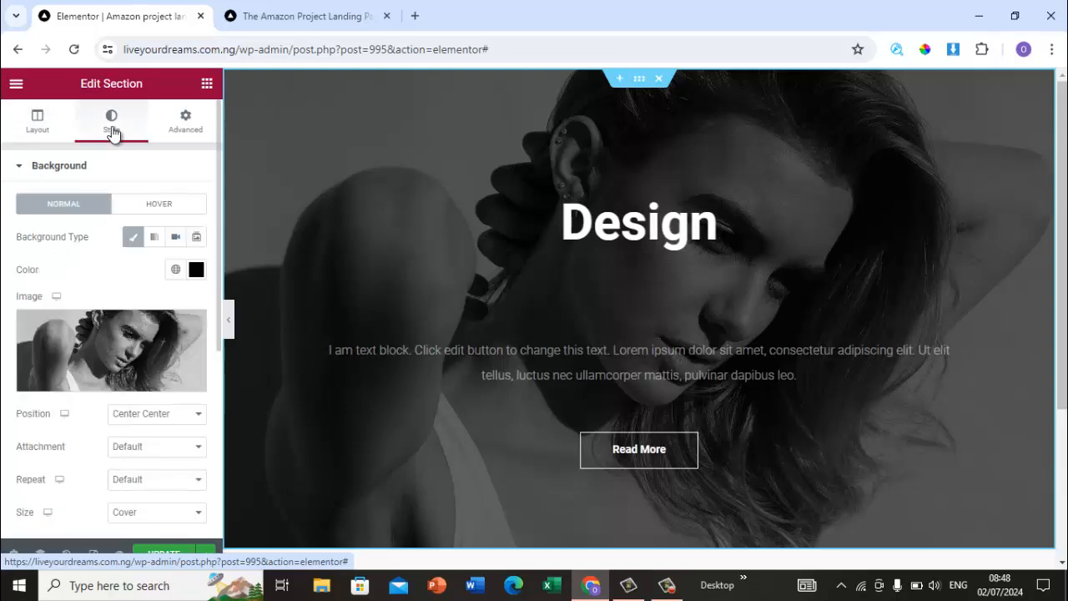
pyautogui.click(126, 381)
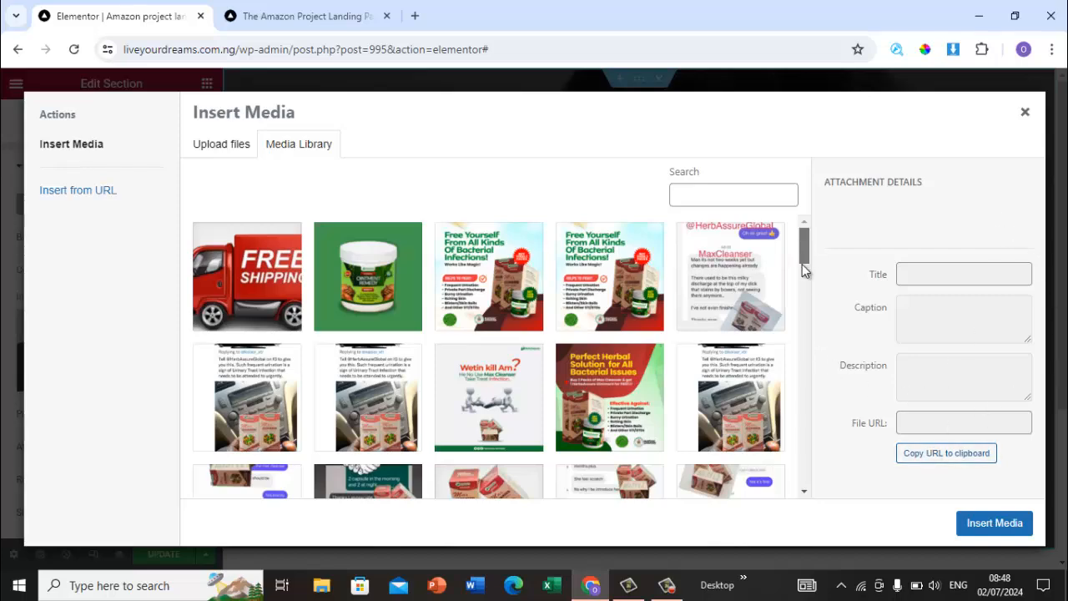
pyautogui.moveTo(802, 264); pyautogui.dragTo(801, 483)
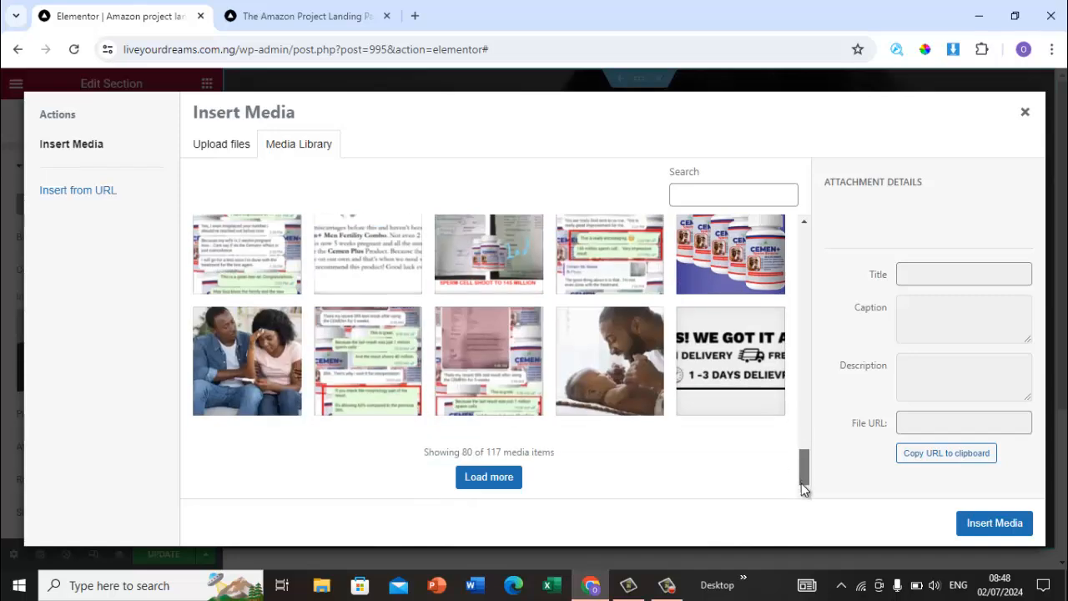
pyautogui.click(496, 482)
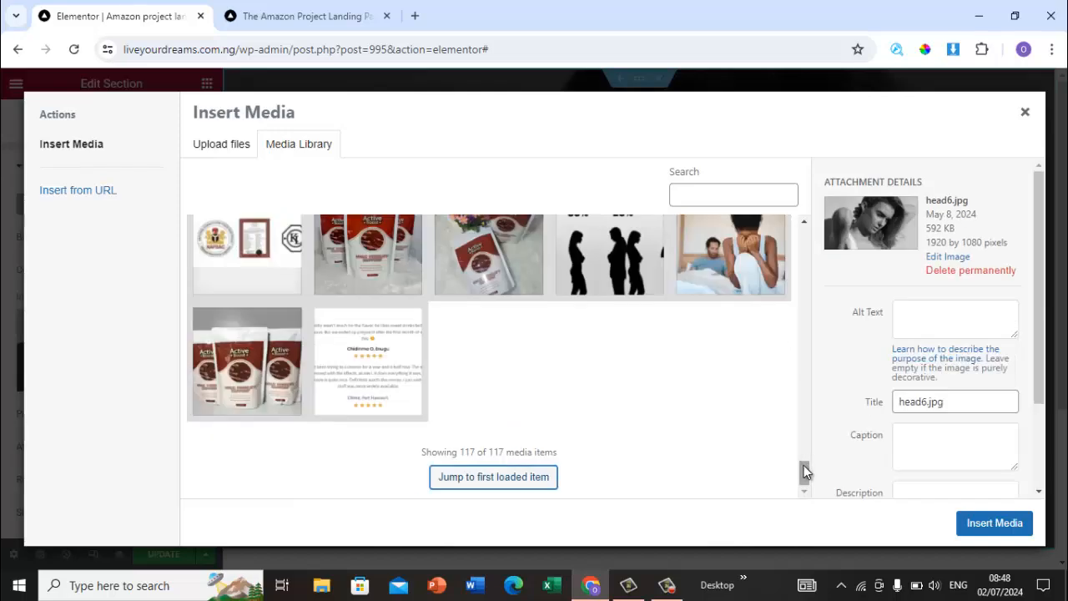
pyautogui.moveTo(805, 472); pyautogui.dragTo(810, 437)
pyautogui.click(612, 341)
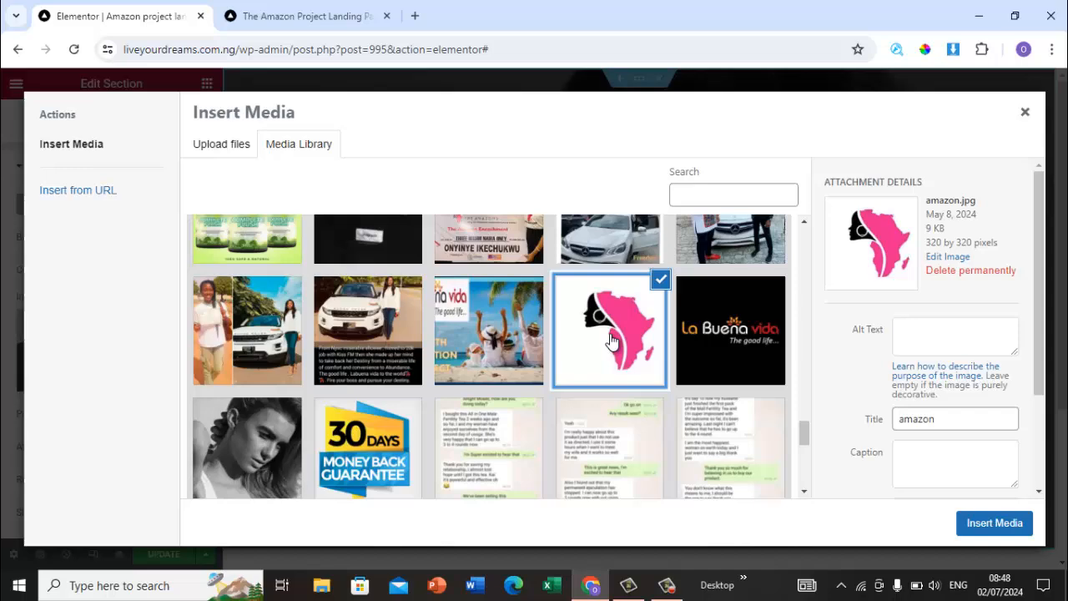
pyautogui.click(989, 523)
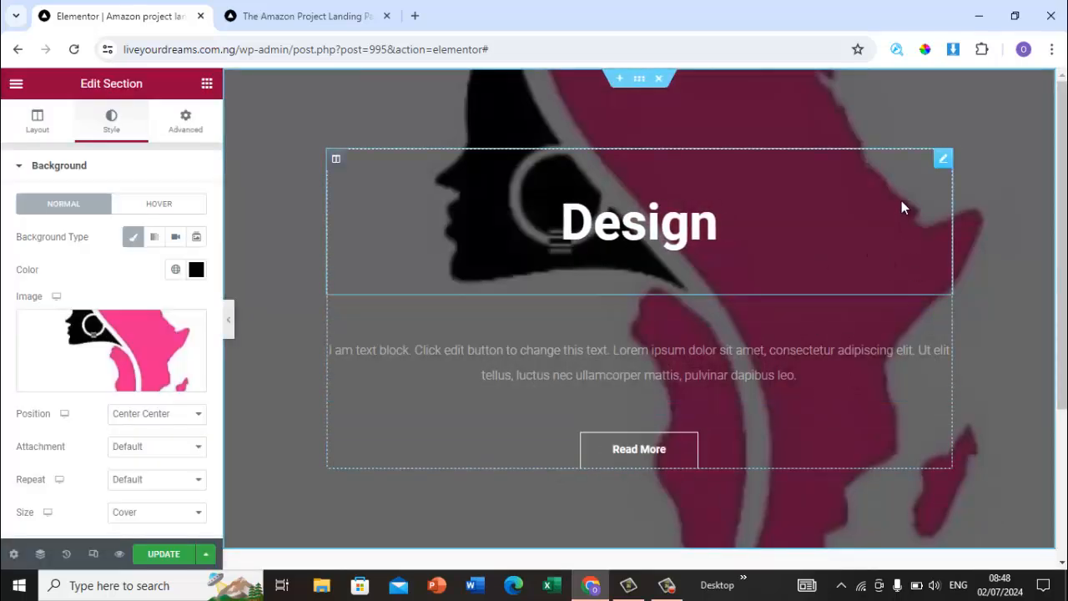
# Step: Delete the headline, text block and Read More button from the hero section
pyautogui.rightClick(945, 154)
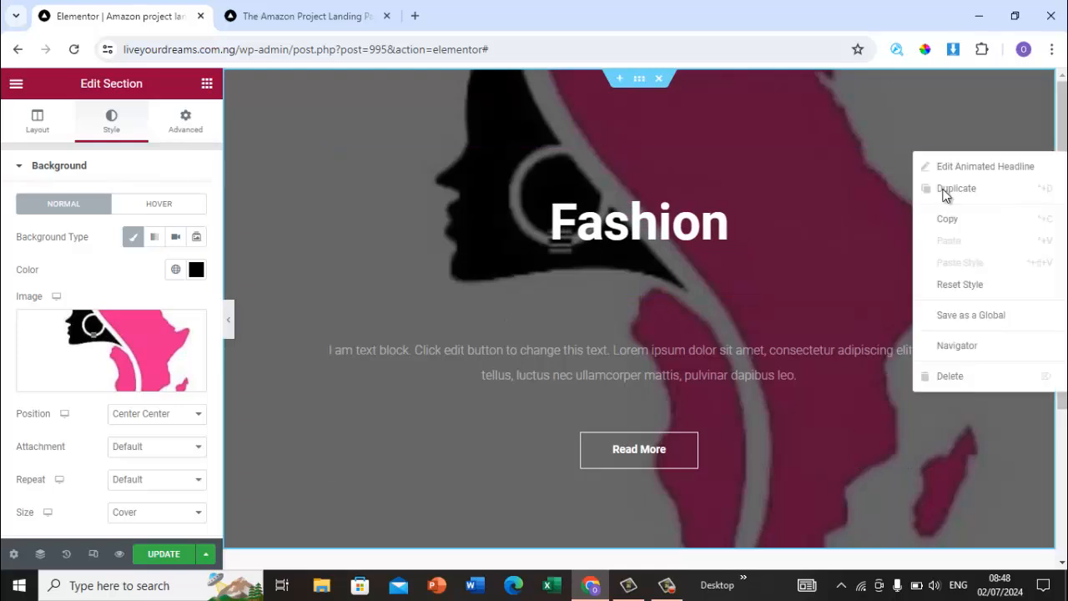
pyautogui.click(967, 380)
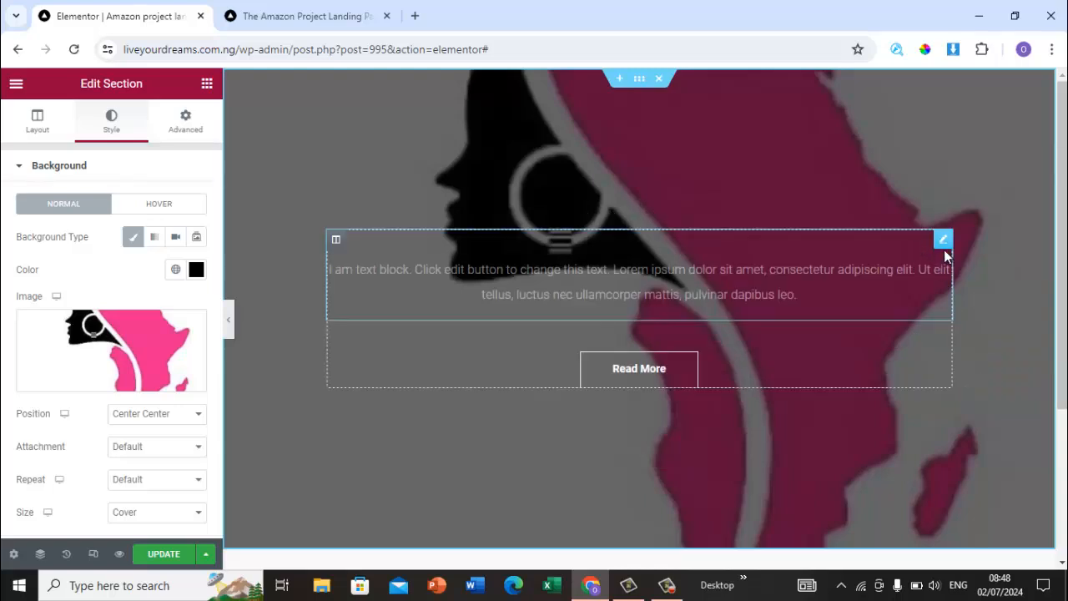
pyautogui.rightClick(948, 244)
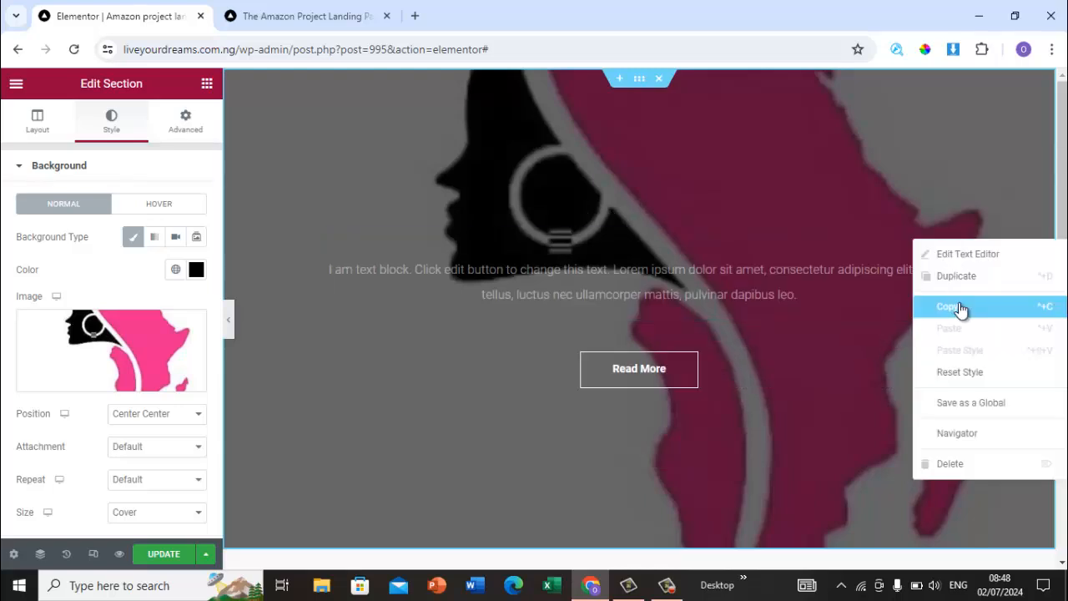
pyautogui.click(982, 465)
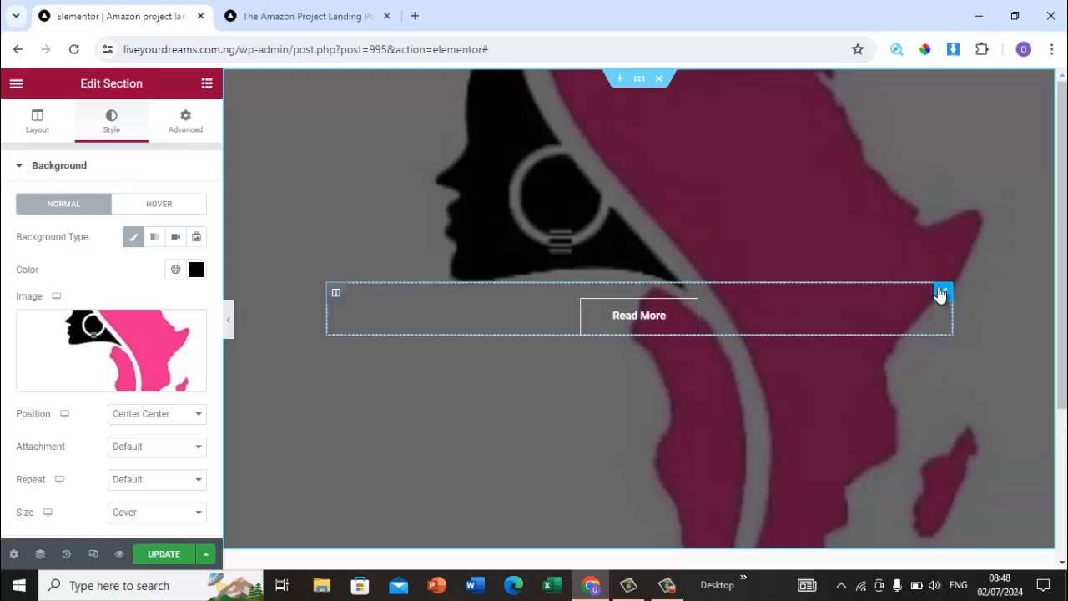
pyautogui.rightClick(942, 291)
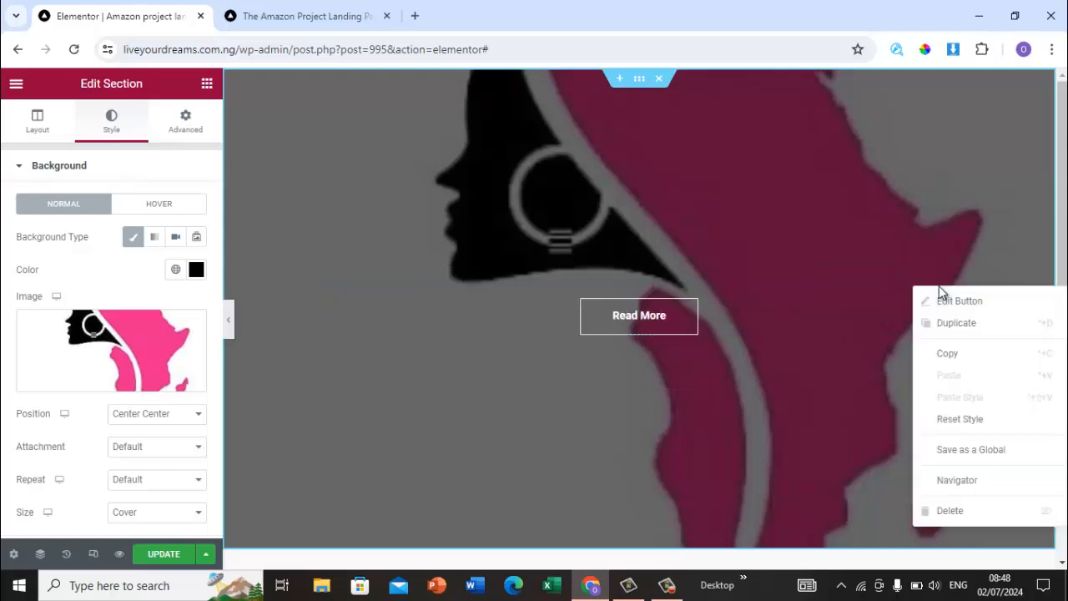
pyautogui.click(987, 518)
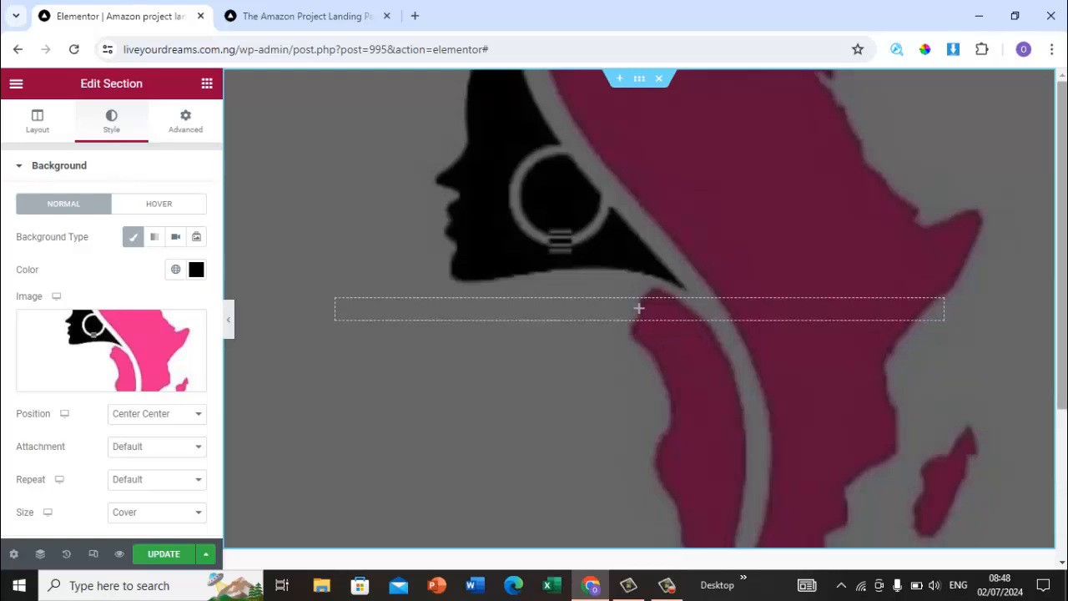
# Step: Scroll through the reference Amazon Project Landing Page to examine the content below its hero image
pyautogui.scroll(-3, 1060, 167)
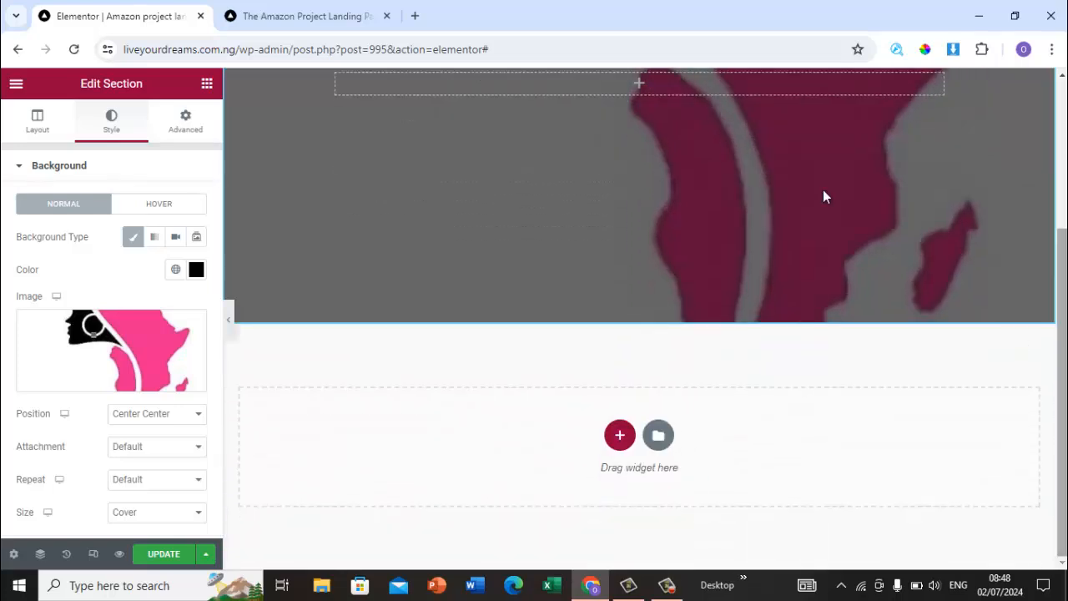
pyautogui.click(282, 15)
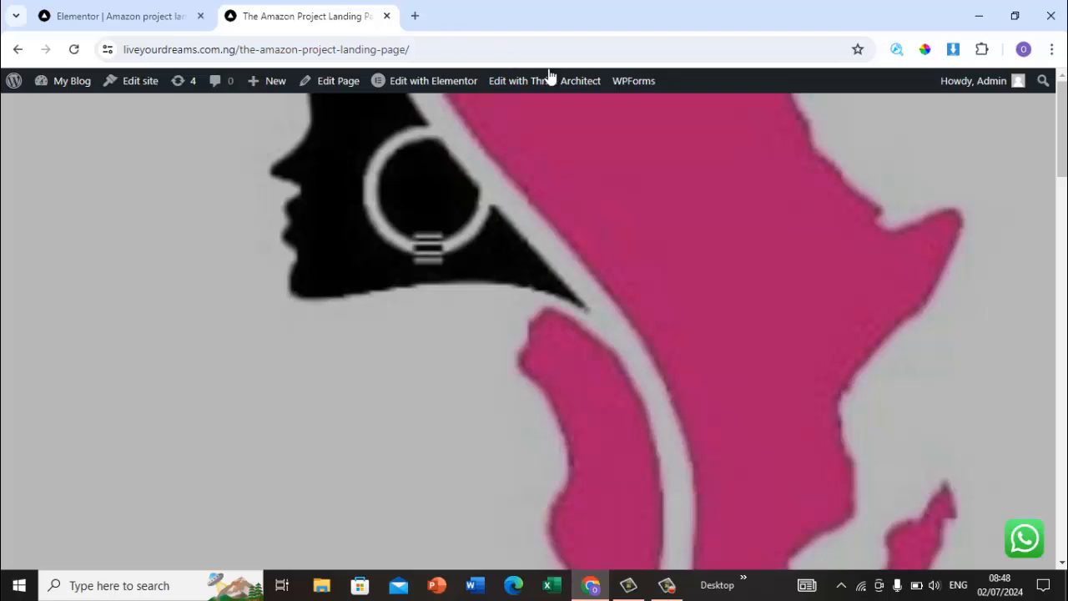
pyautogui.scroll(-5, 534, 334)
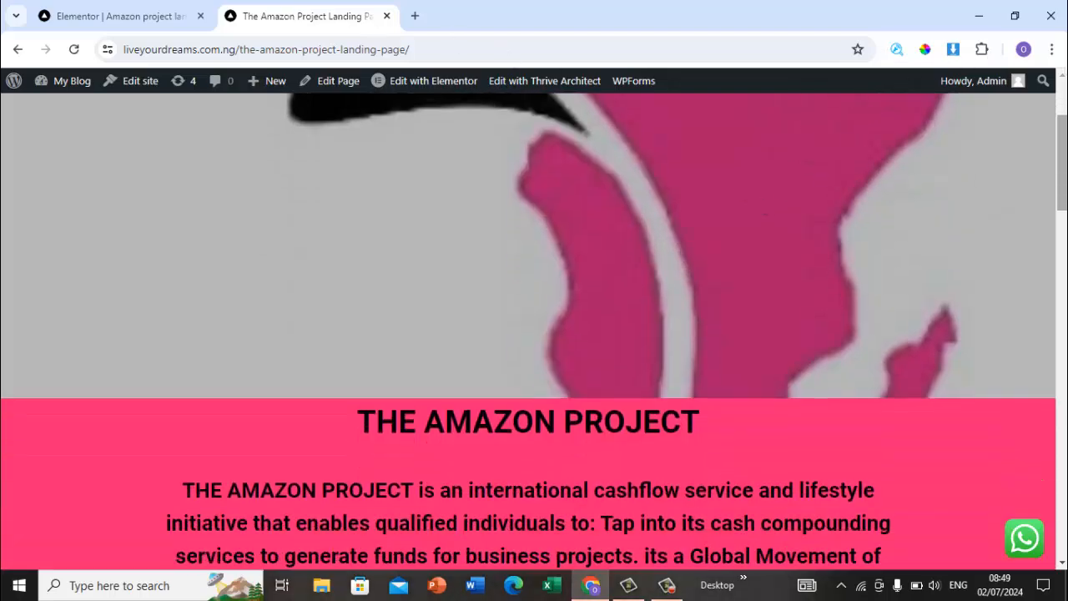
pyautogui.scroll(-1, 534, 334)
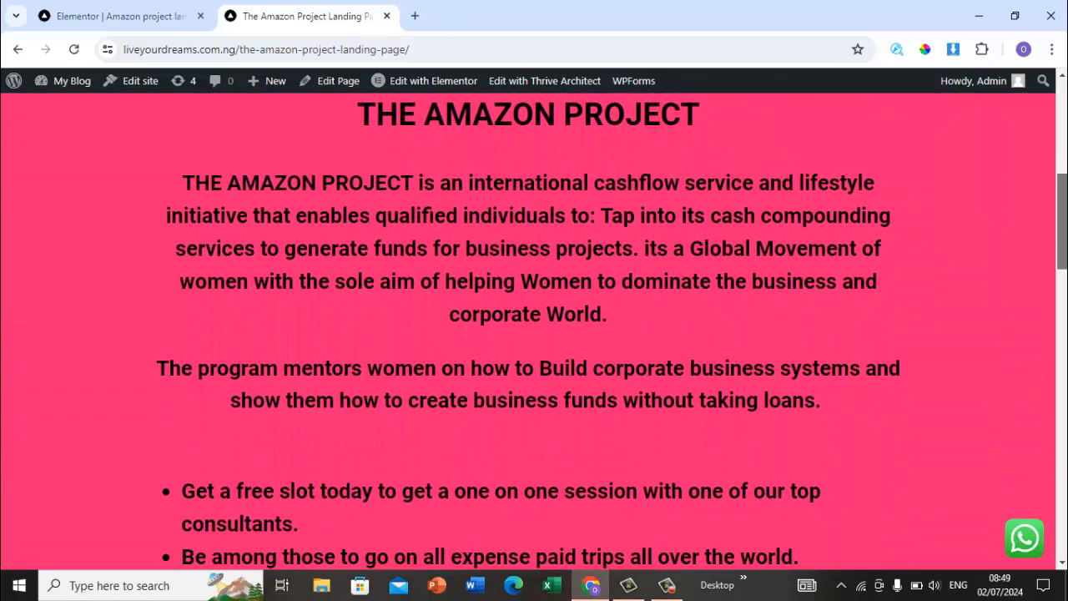
pyautogui.scroll(5, 535, 334)
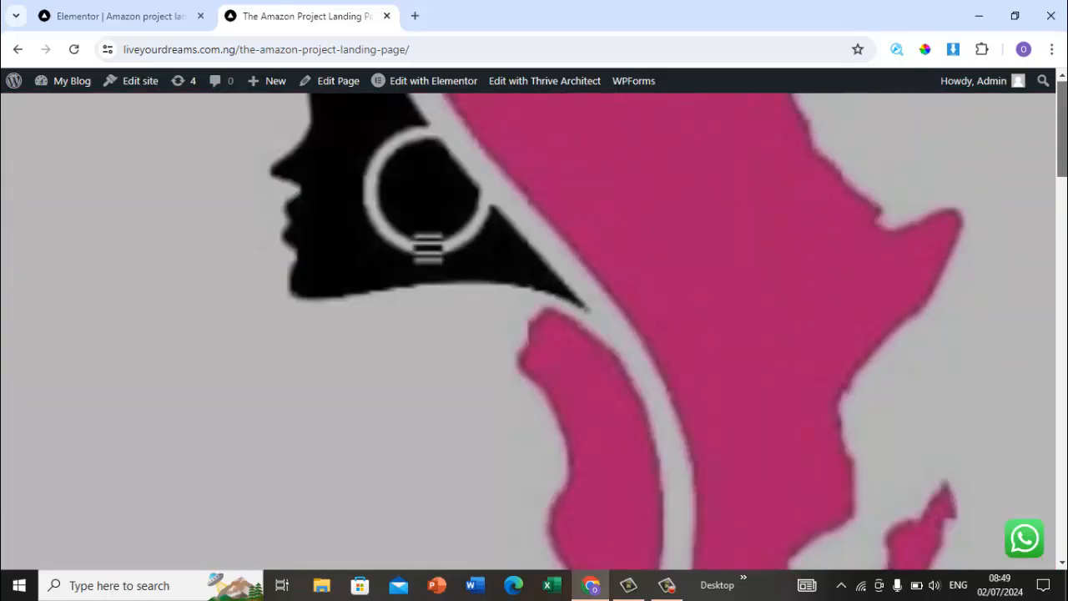
pyautogui.scroll(-10, 1065, 104)
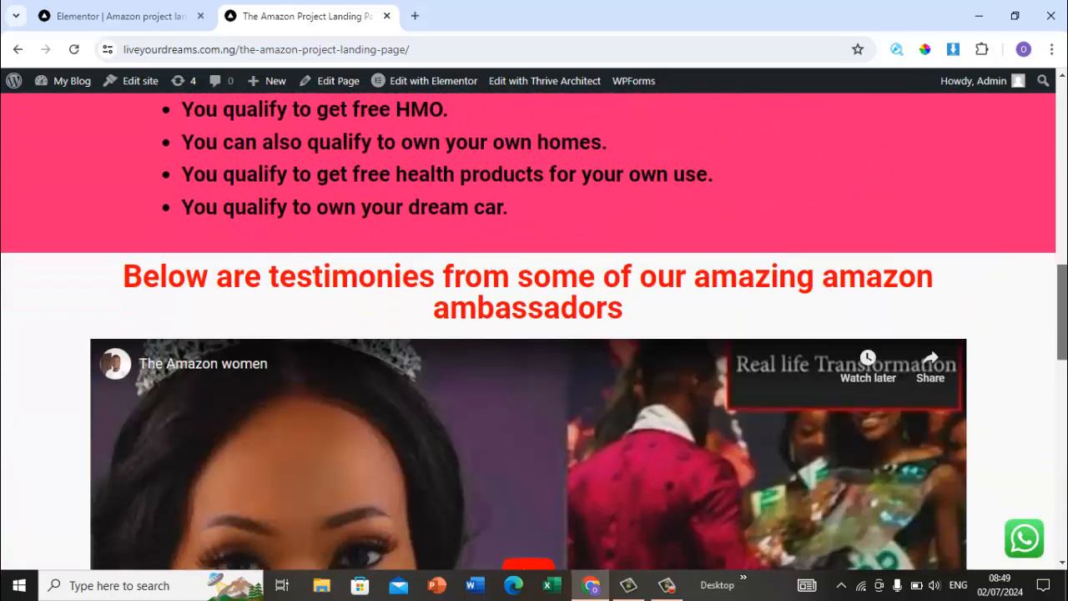
pyautogui.moveTo(1066, 316); pyautogui.dragTo(1065, 183)
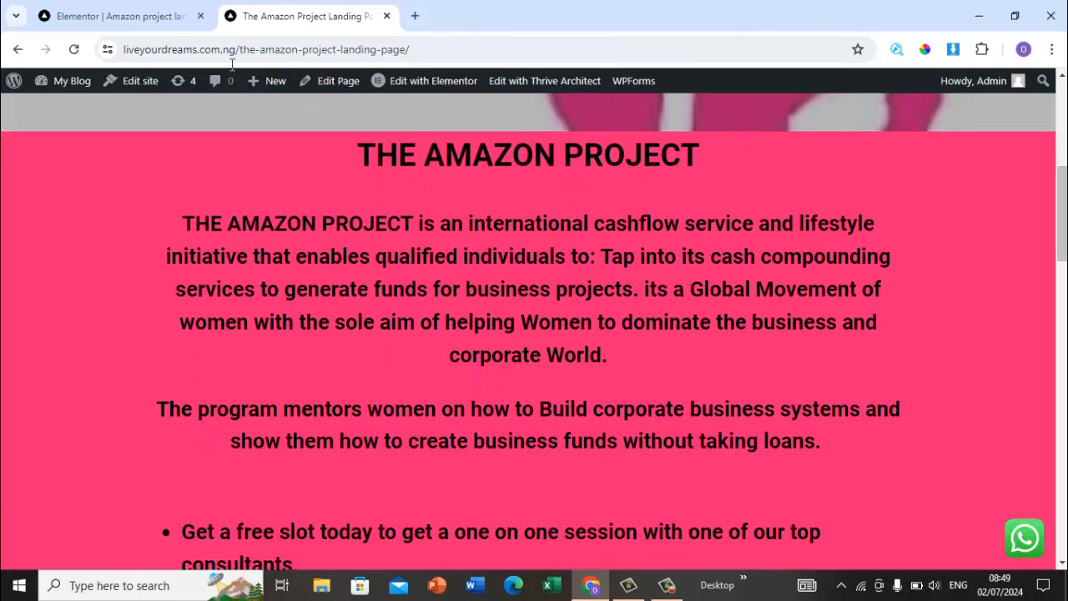
# Step: Add a new one-column section below the hero section
pyautogui.click(117, 19)
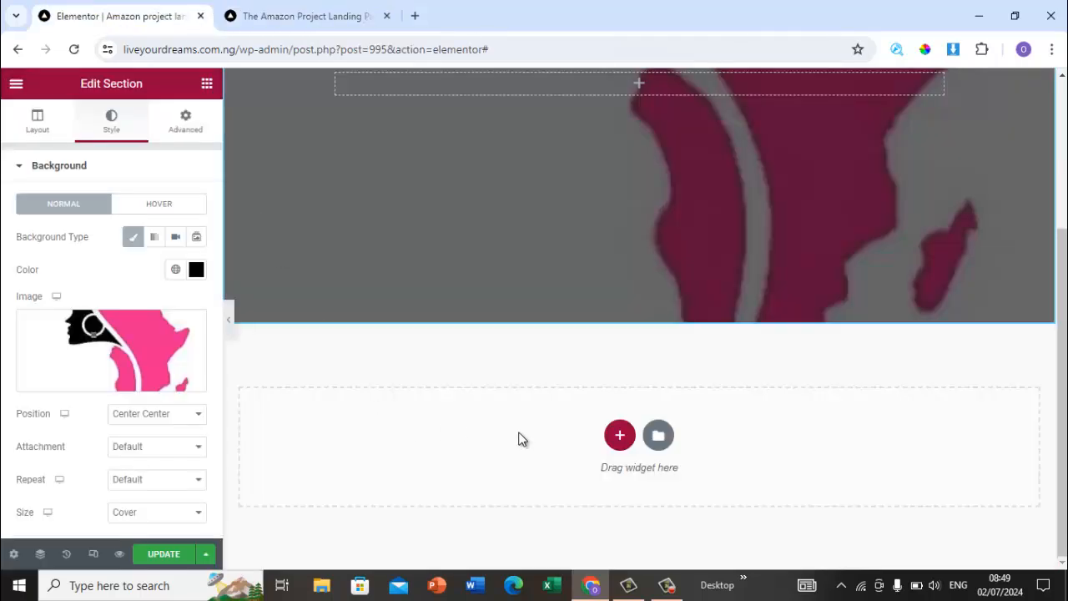
pyautogui.click(621, 435)
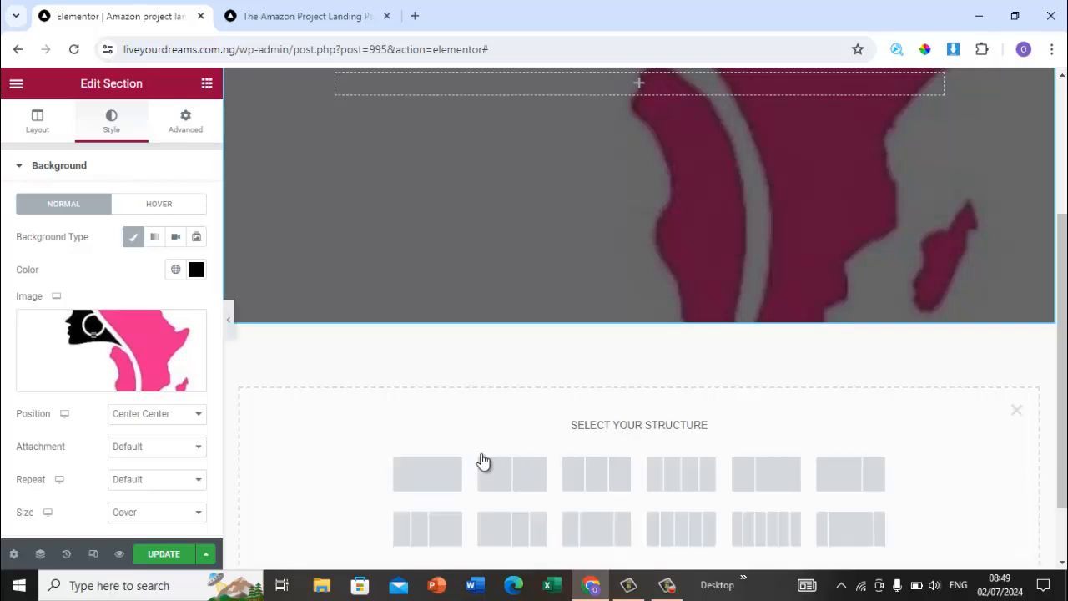
pyautogui.click(421, 470)
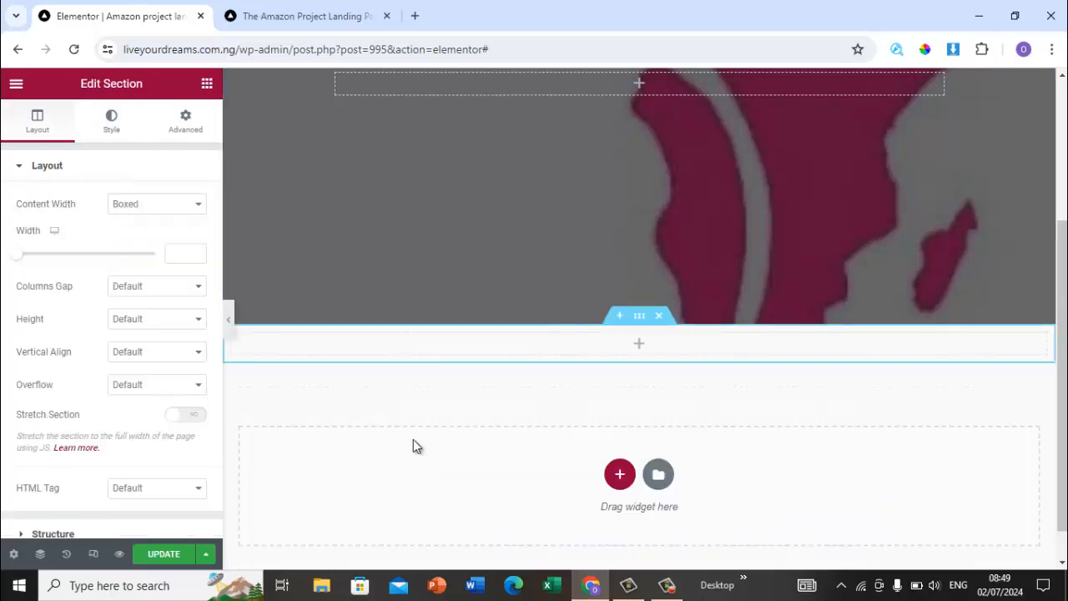
# Step: Select the THE AMAZON PROJECT heading text on the reference page and return to the editor
pyautogui.click(321, 26)
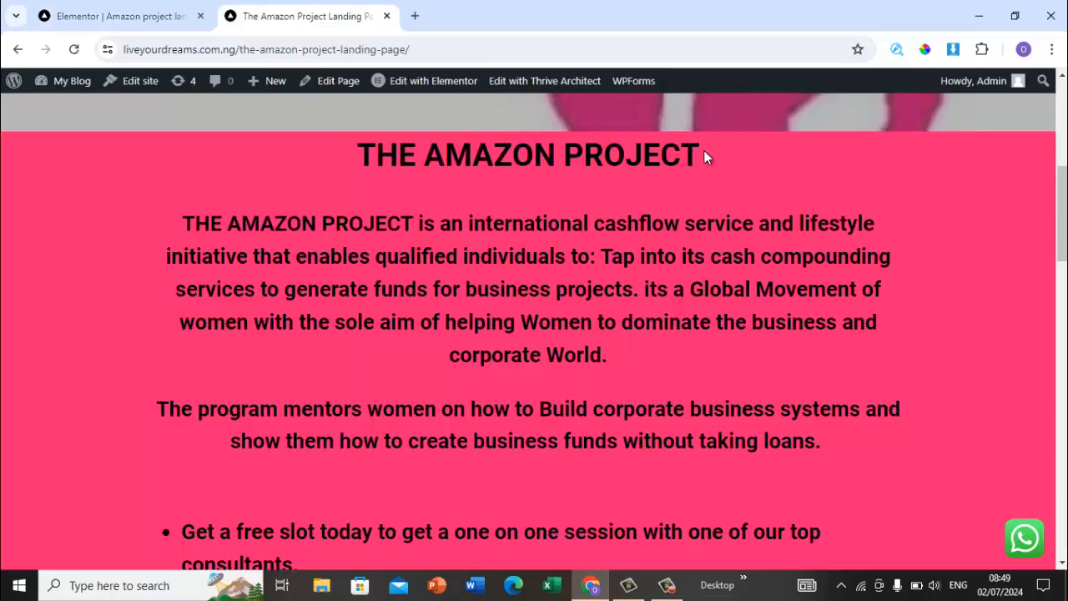
pyautogui.moveTo(704, 151); pyautogui.dragTo(359, 150)
pyautogui.hotkey('ctrl', 'c')
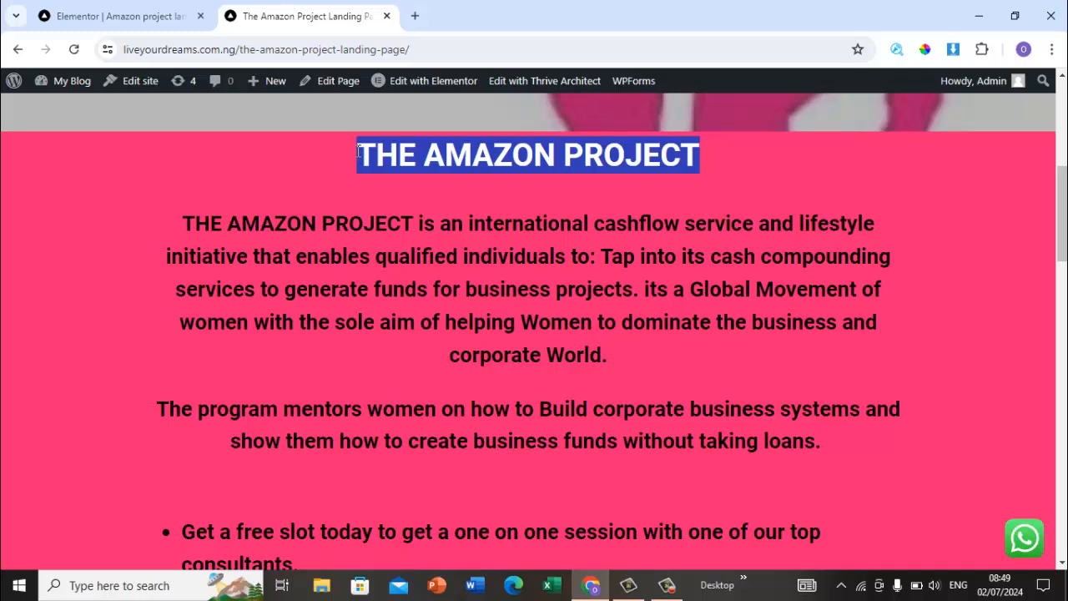
pyautogui.click(125, 16)
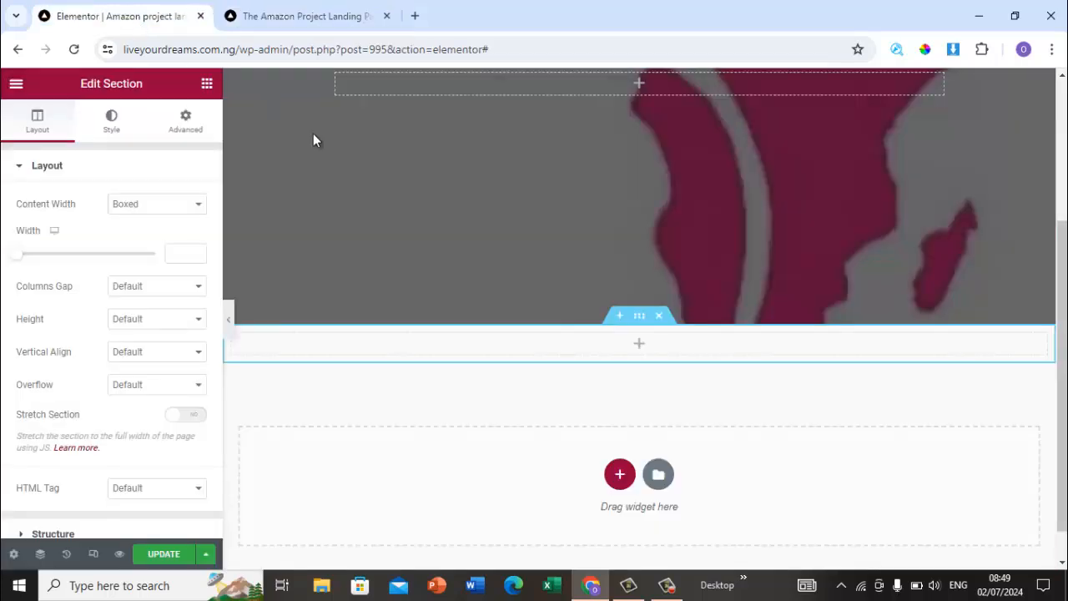
# Step: Add a Heading widget to the new section, paste THE AMAZON PROJECT as its title, and center-align it
pyautogui.click(207, 83)
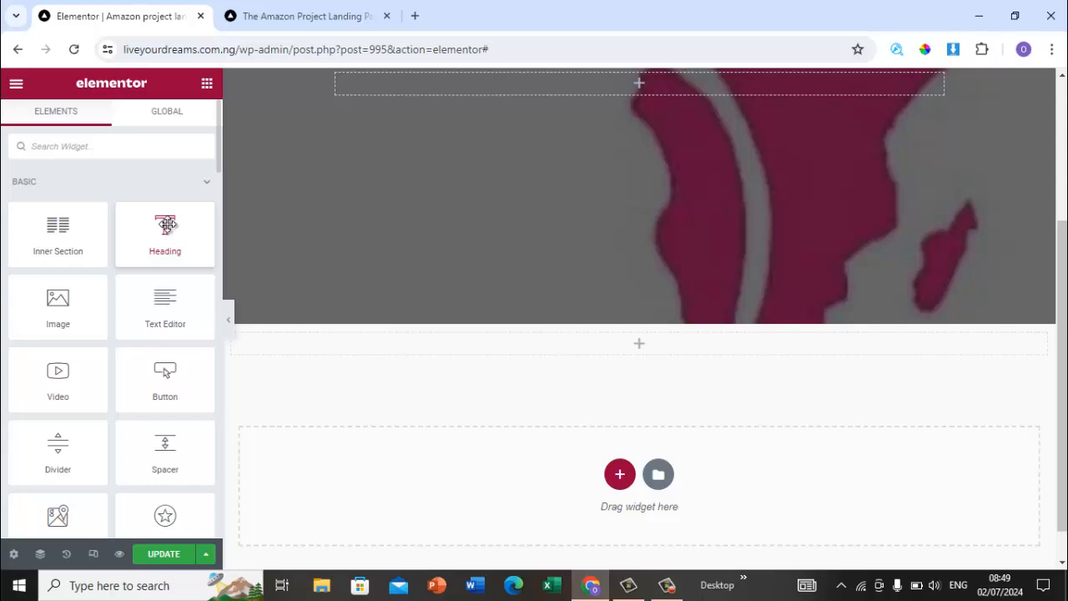
pyautogui.moveTo(167, 225); pyautogui.dragTo(510, 333)
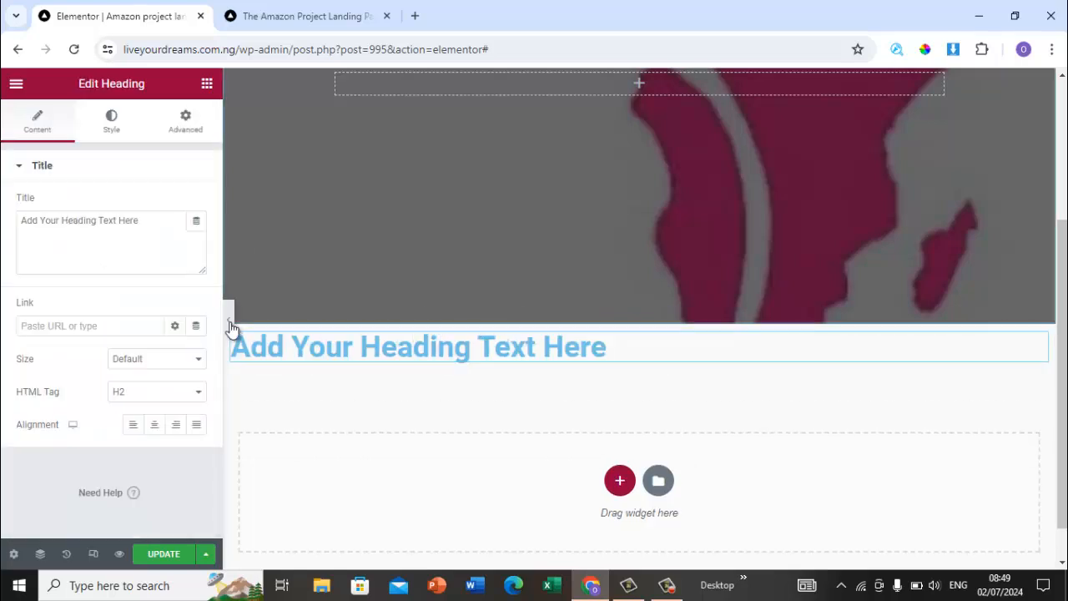
pyautogui.click(159, 260)
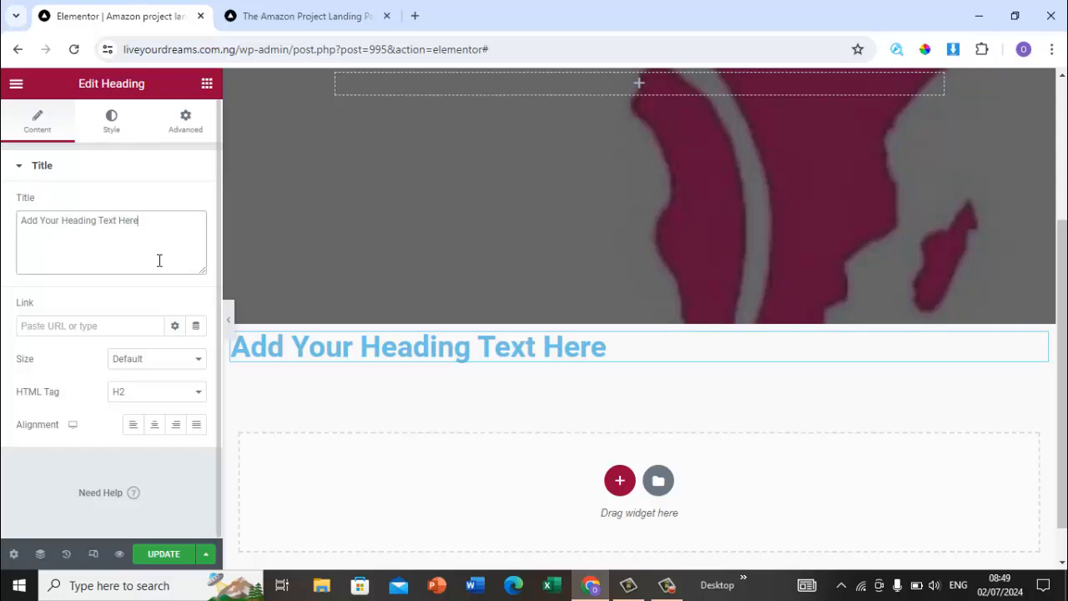
pyautogui.hotkey('ctrl', 'a')
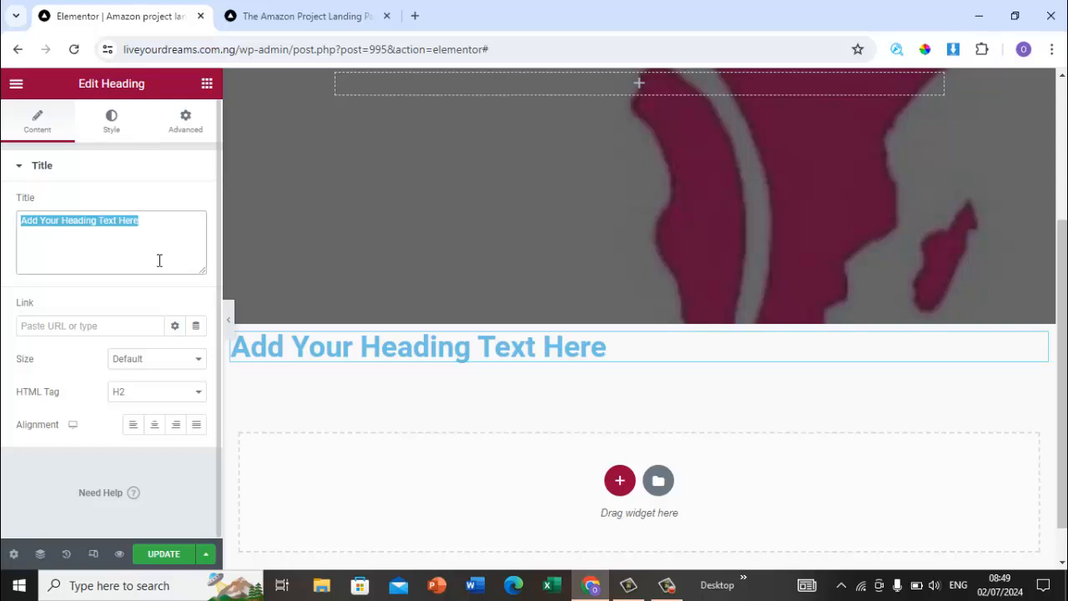
pyautogui.hotkey('ctrl', 'v')
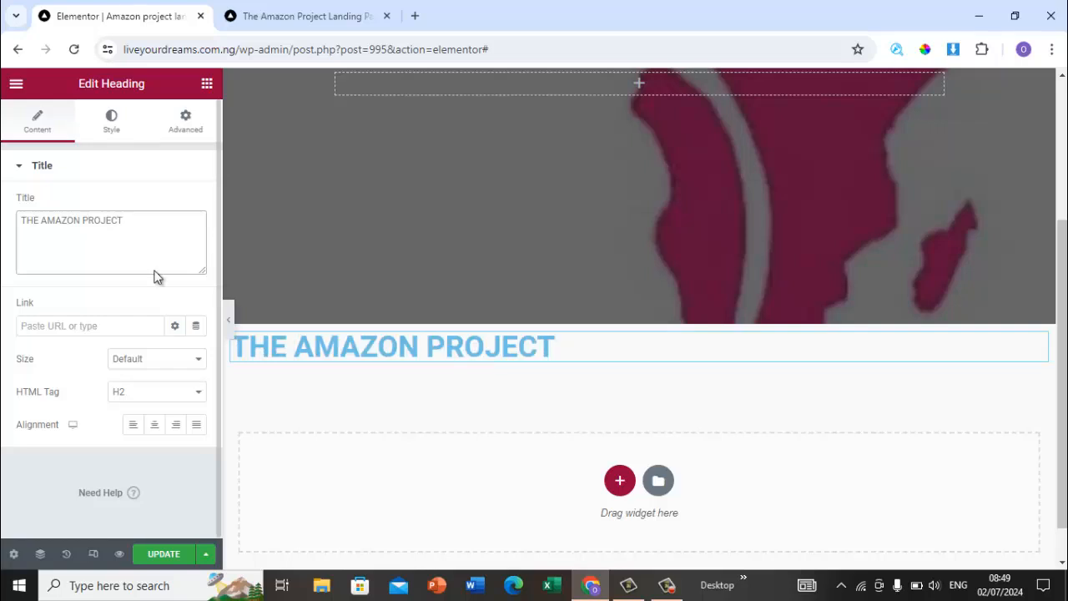
pyautogui.click(152, 427)
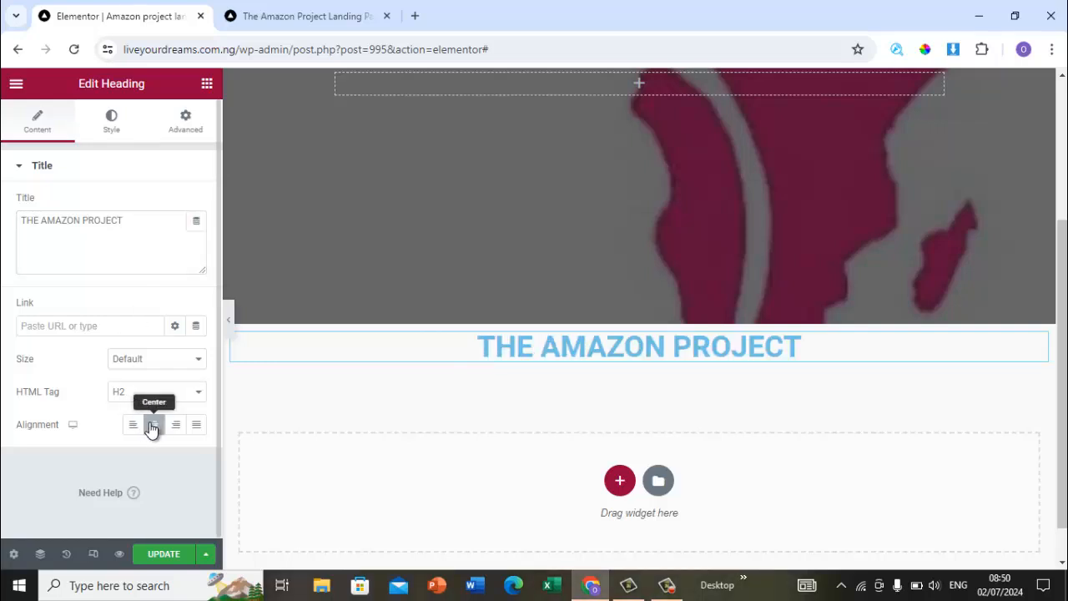
# Step: Compare with the reference heading and set the new heading's text colour to black #000000
pyautogui.click(332, 17)
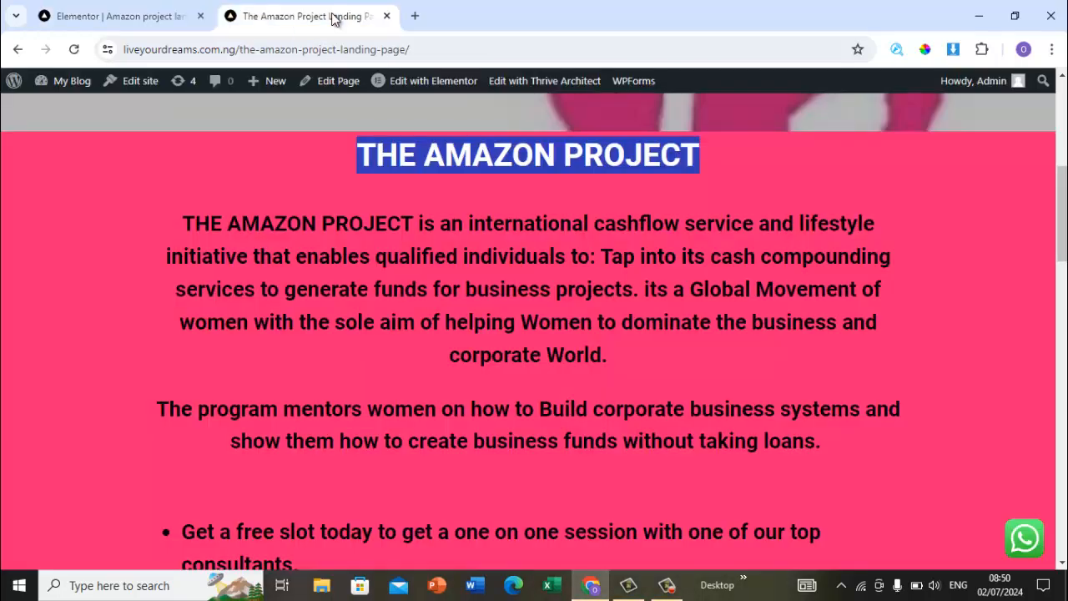
pyautogui.click(220, 190)
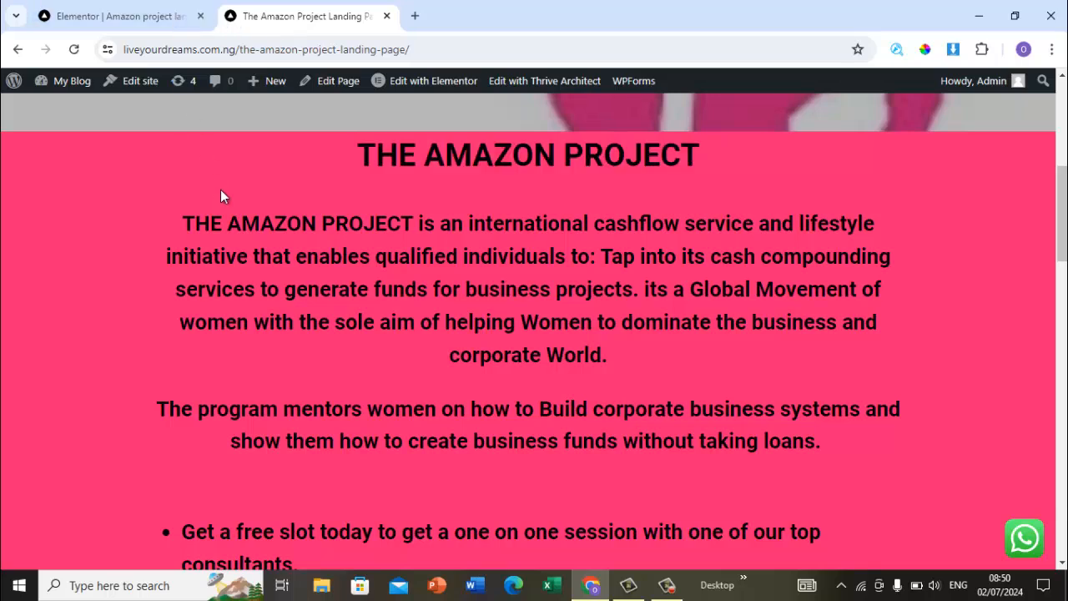
pyautogui.click(172, 12)
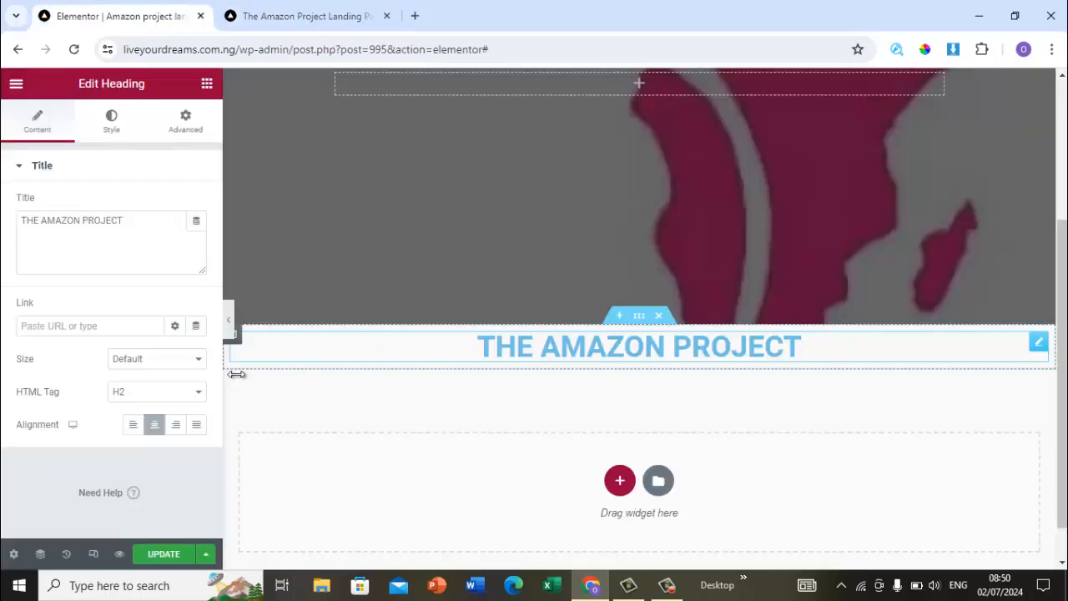
pyautogui.click(113, 124)
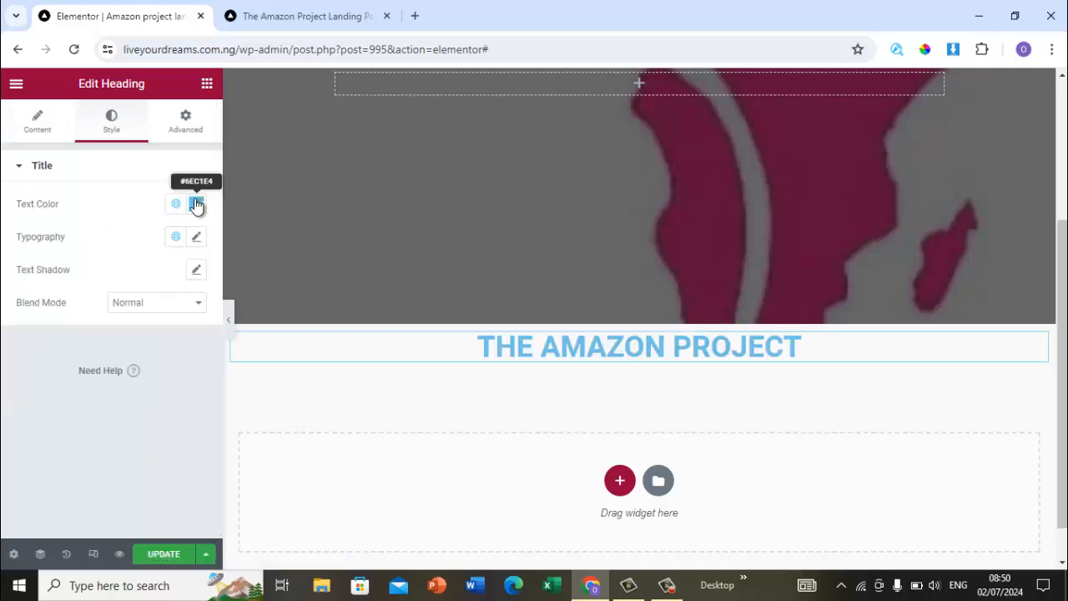
pyautogui.click(196, 204)
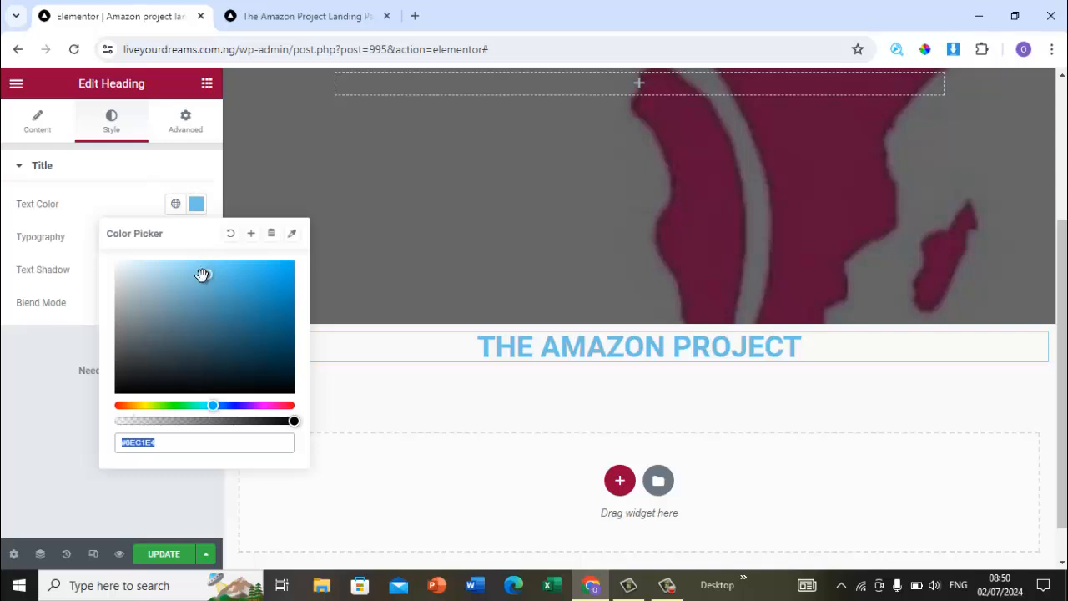
pyautogui.moveTo(183, 312)
pyautogui.mouseDown()
pyautogui.moveTo(117, 392)
pyautogui.moveTo(97, 396)
pyautogui.mouseUp()
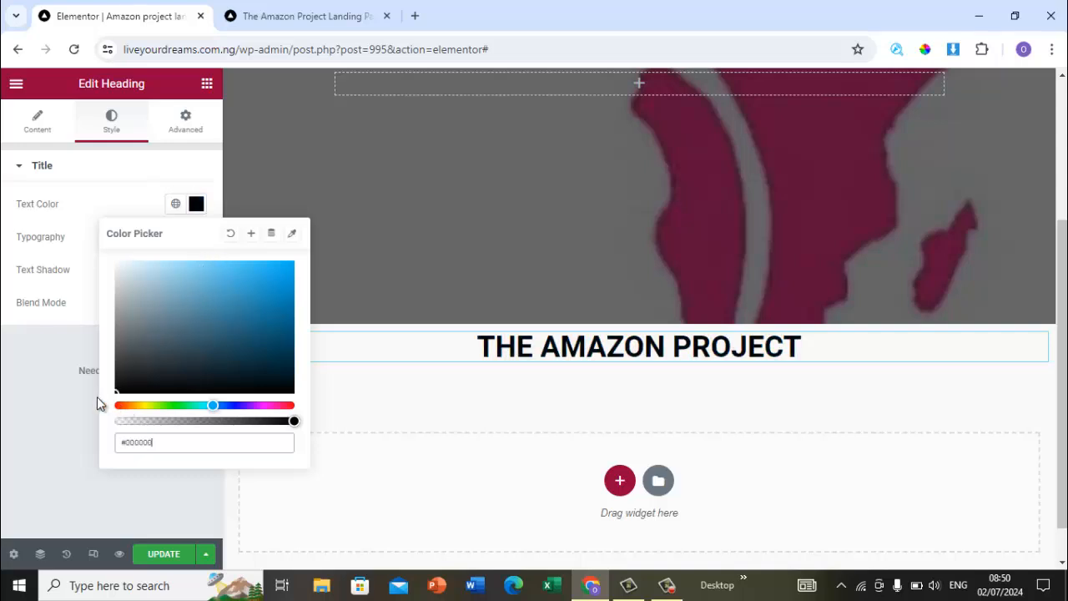
pyautogui.click(63, 430)
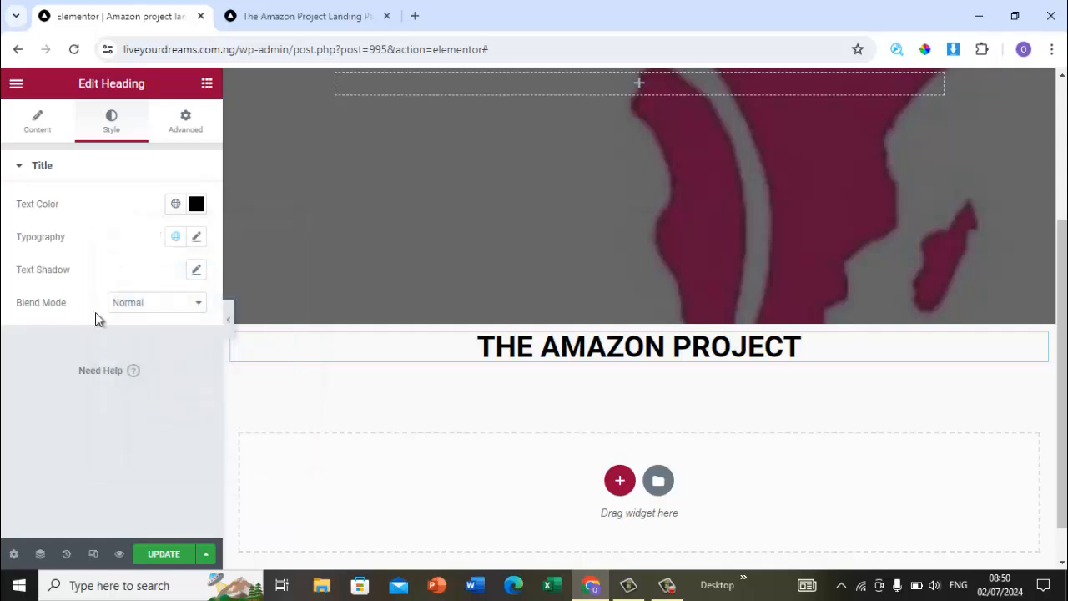
# Step: Copy the two description paragraphs below the heading on the reference page and return to the editor
pyautogui.click(281, 7)
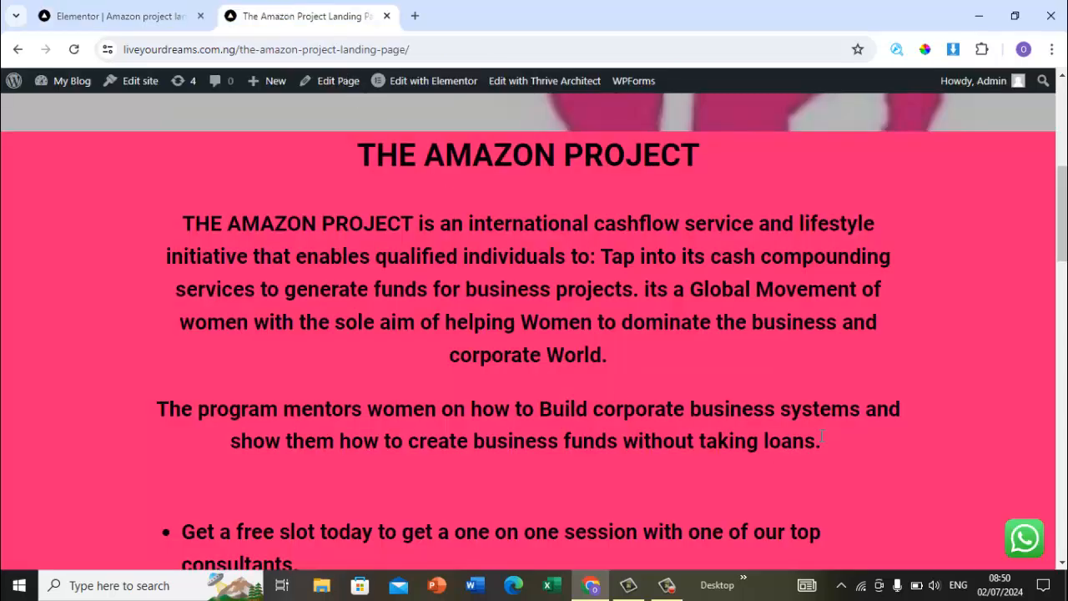
pyautogui.moveTo(823, 443); pyautogui.dragTo(174, 226)
pyautogui.hotkey('ctrl', 'c')
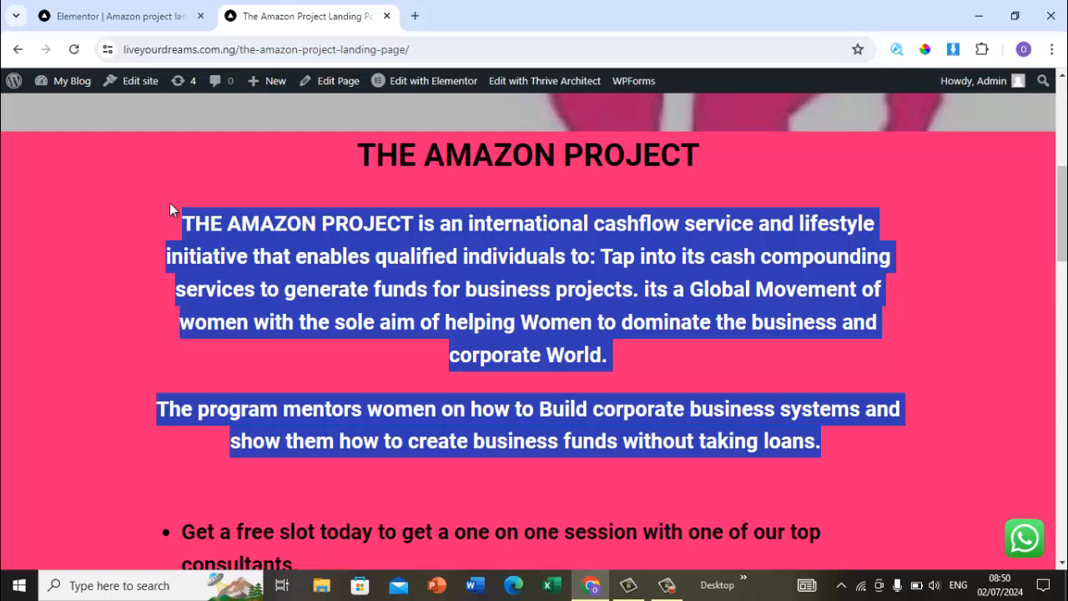
pyautogui.click(132, 13)
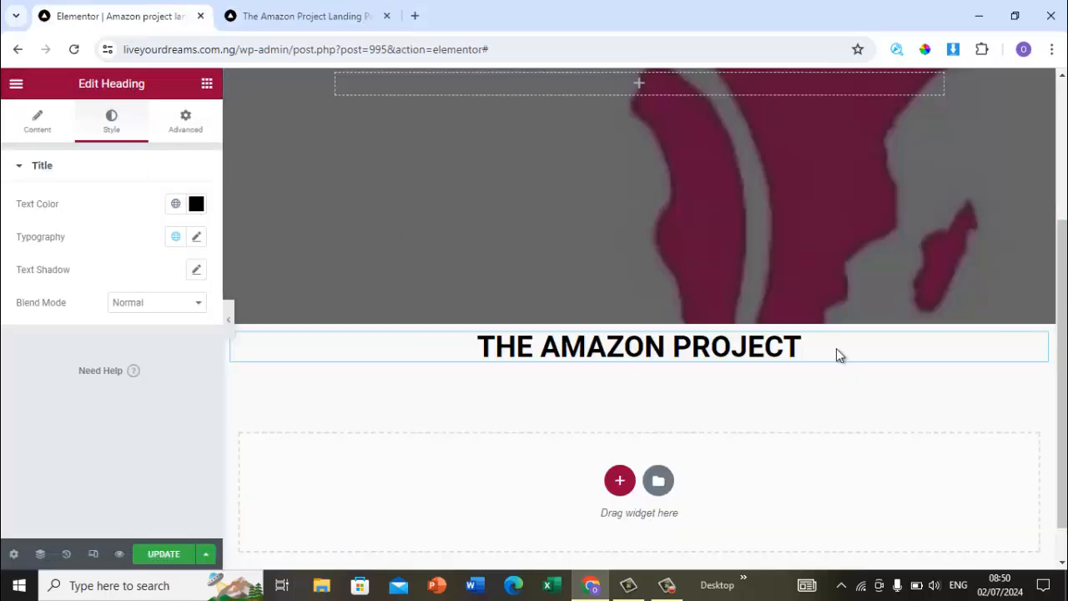
# Step: Add a Text Editor widget below the heading and replace its placeholder with the copied description paragraphs
pyautogui.click(207, 83)
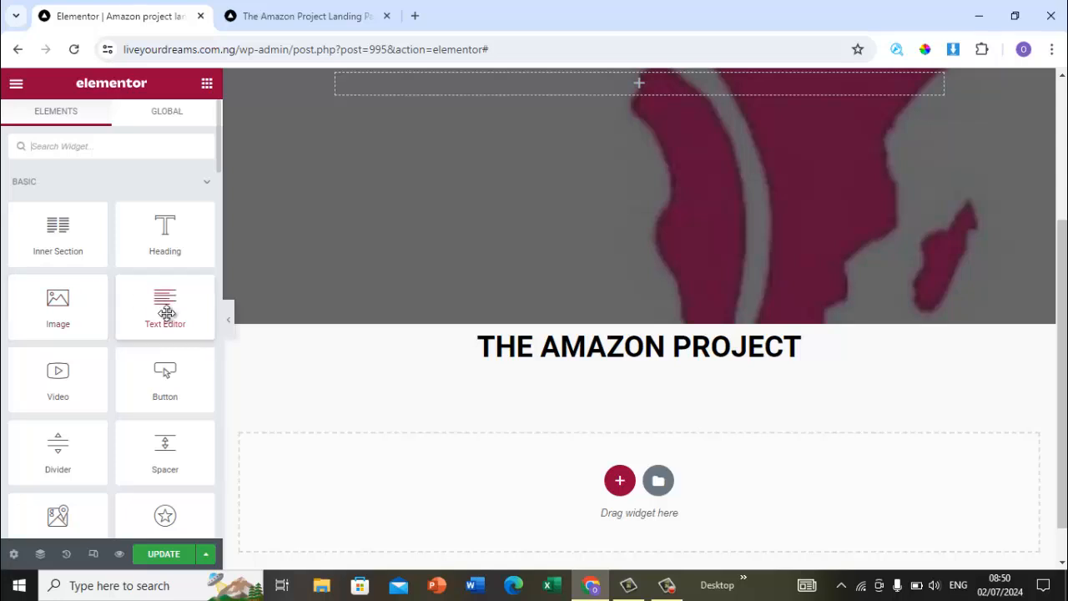
pyautogui.moveTo(166, 313); pyautogui.dragTo(721, 359)
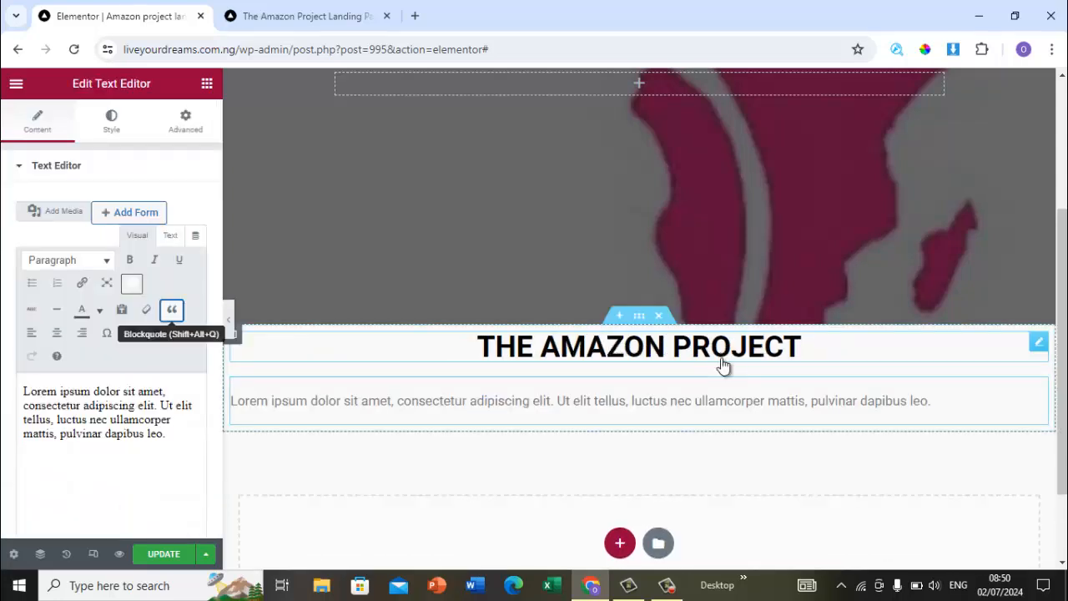
pyautogui.hotkey('ctrl', 'a')
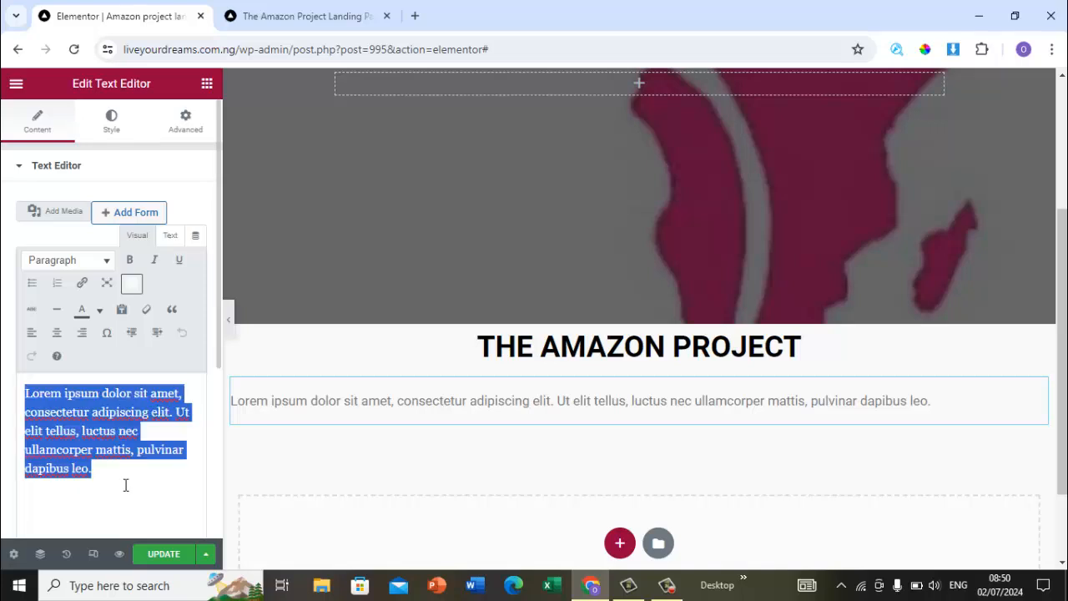
pyautogui.hotkey('ctrl', 'v')
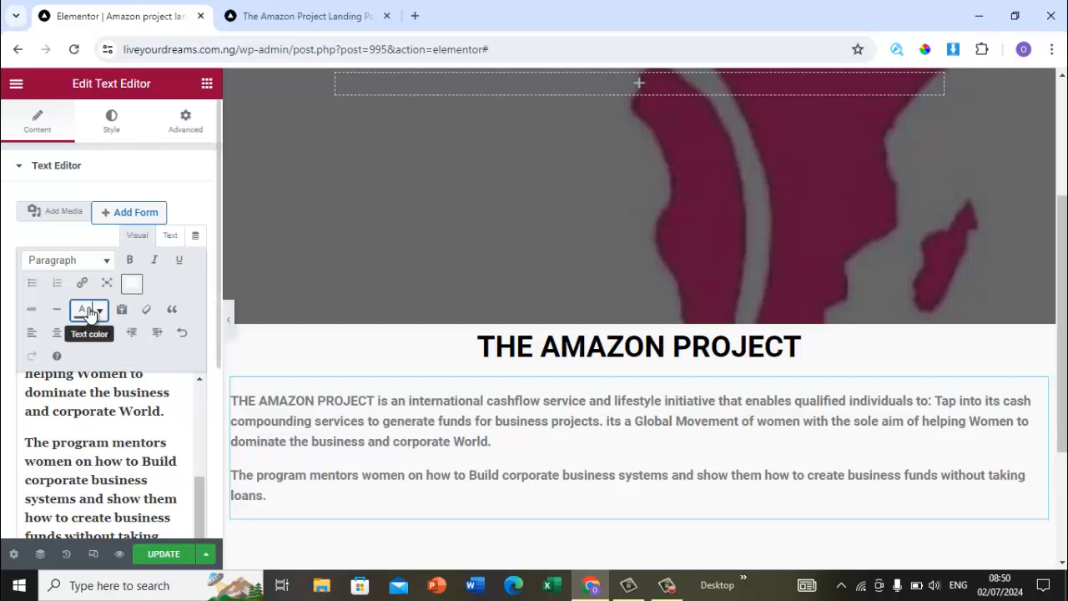
# Step: Center-align both paragraphs of the description text
pyautogui.click(57, 336)
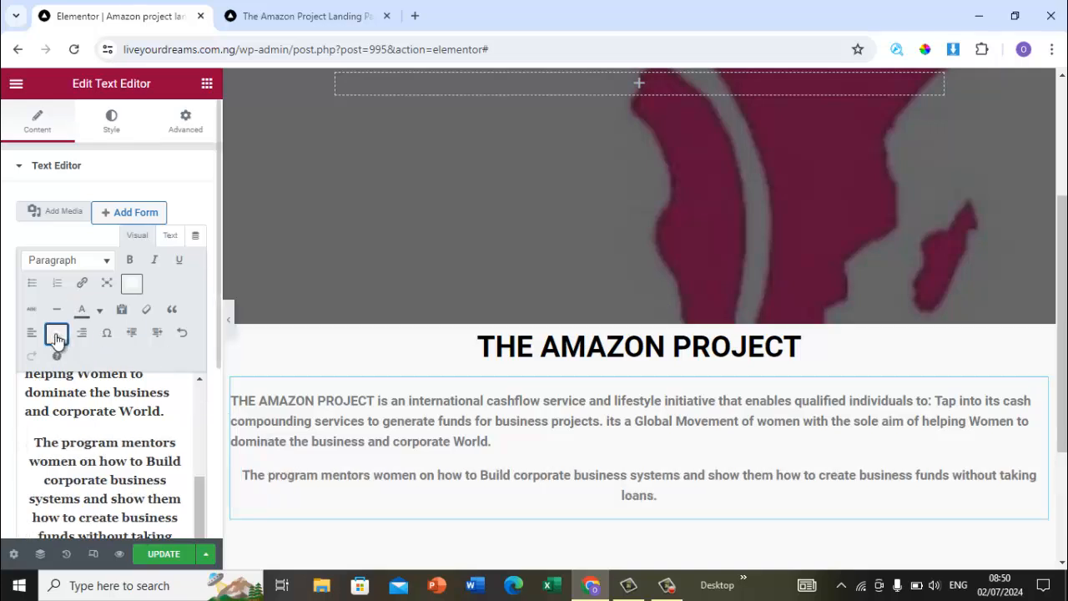
pyautogui.click(182, 427)
pyautogui.click(317, 17)
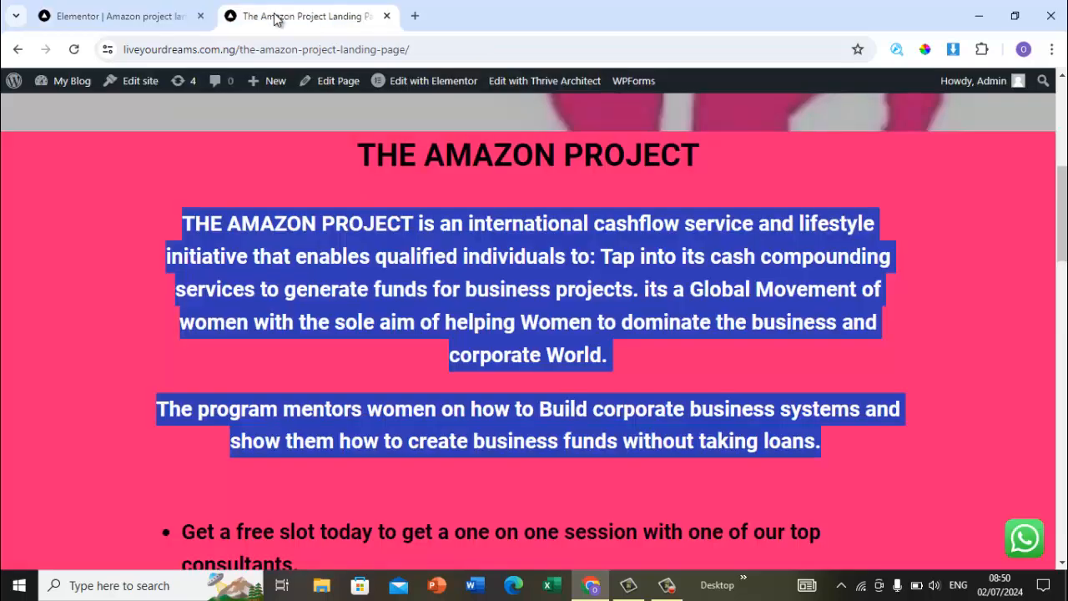
pyautogui.click(133, 14)
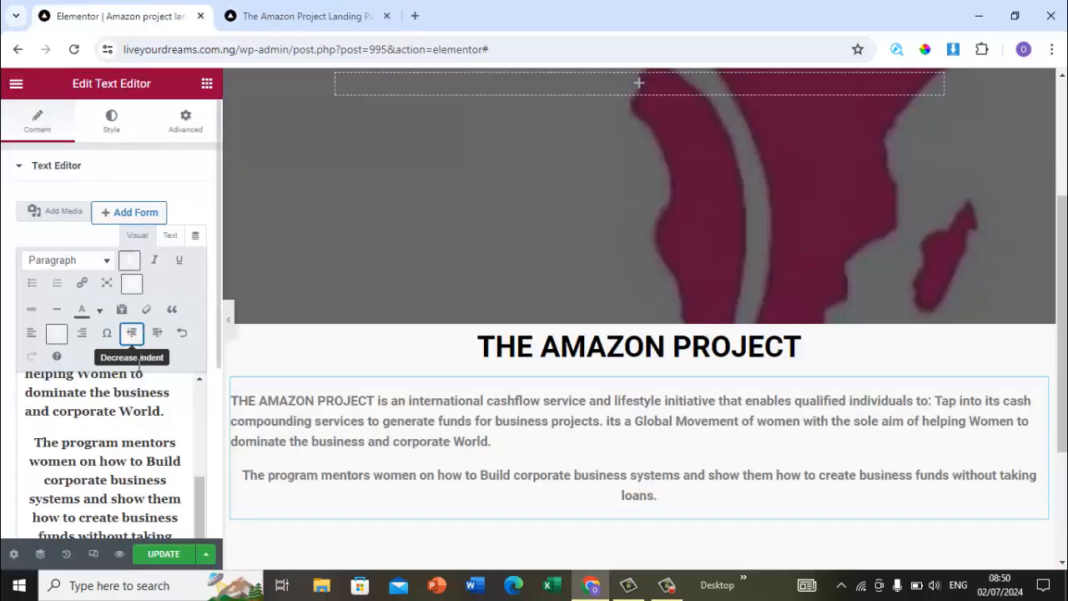
pyautogui.click(178, 417)
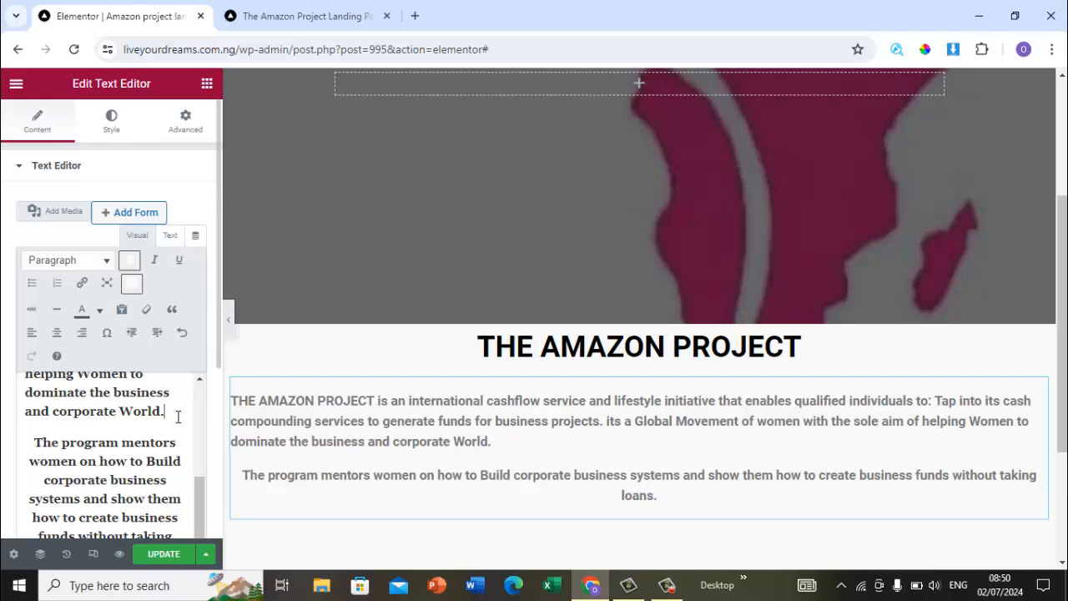
pyautogui.hotkey('ctrl', 'a')
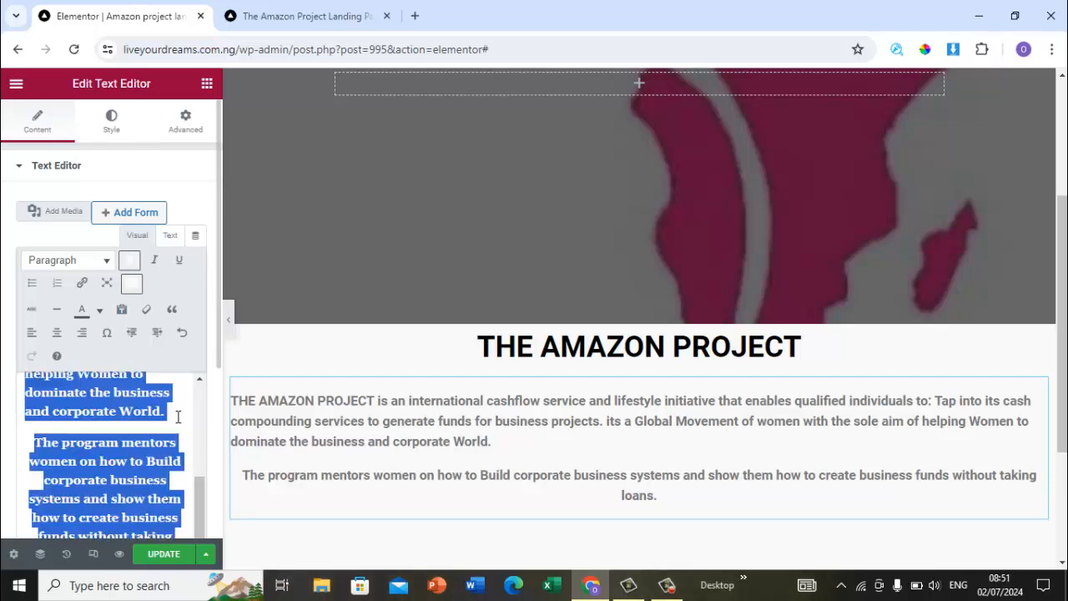
pyautogui.click(56, 334)
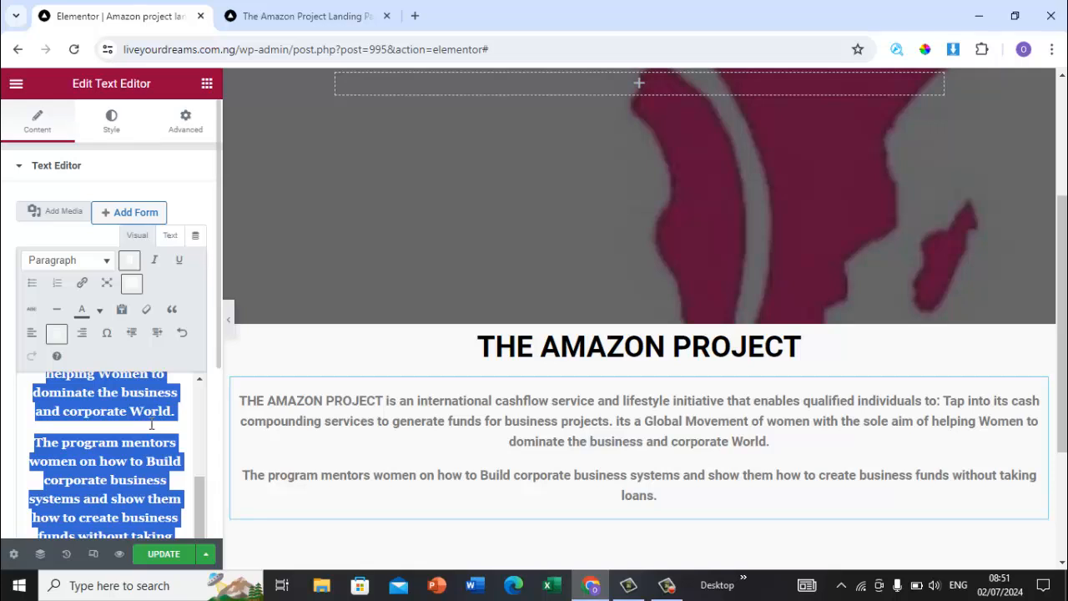
# Step: Set the description text's typography size to 29 px
pyautogui.click(115, 132)
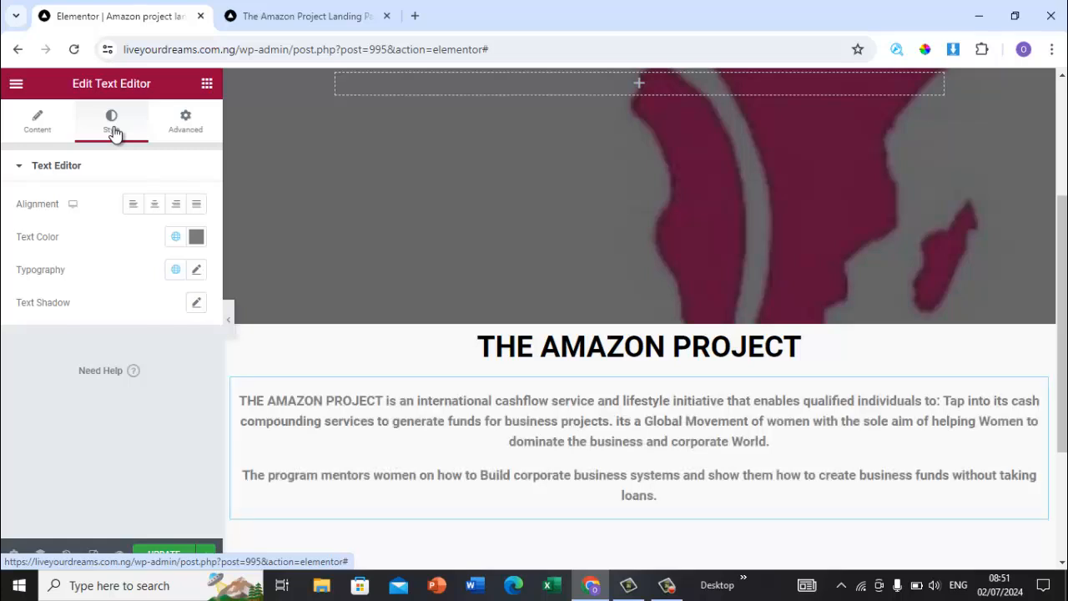
pyautogui.click(197, 272)
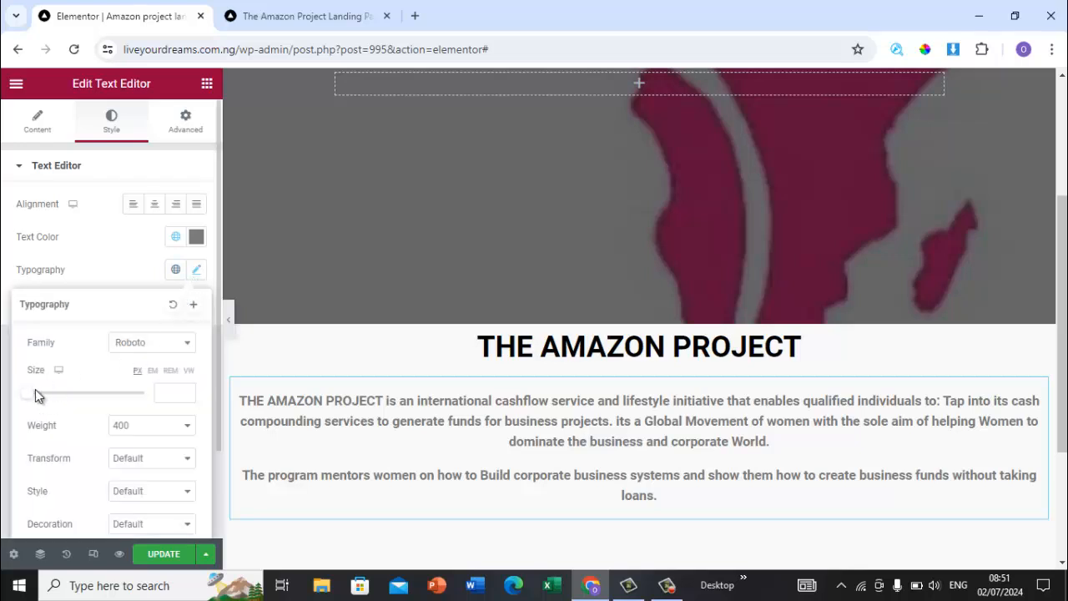
pyautogui.moveTo(31, 394); pyautogui.dragTo(46, 395)
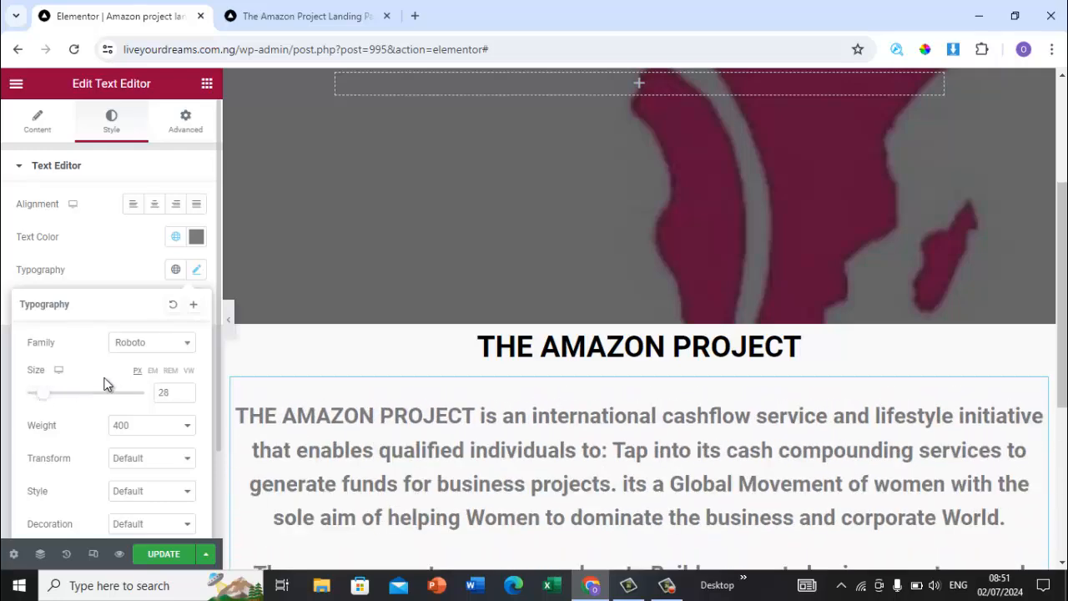
pyautogui.click(186, 389)
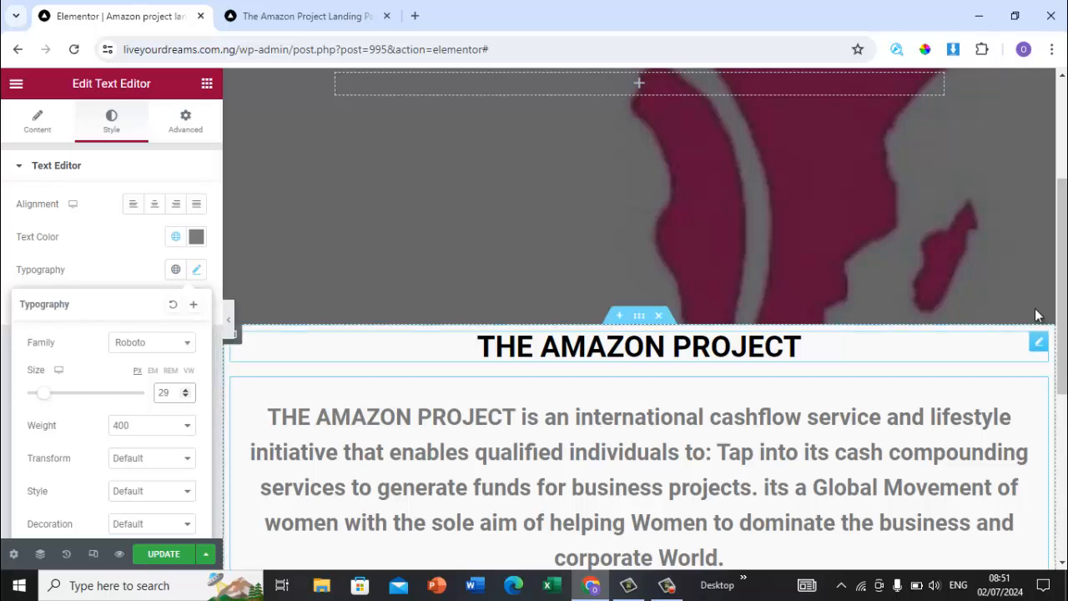
# Step: Select the bulleted list of benefits on the reference page
pyautogui.moveTo(1065, 237); pyautogui.dragTo(1065, 352)
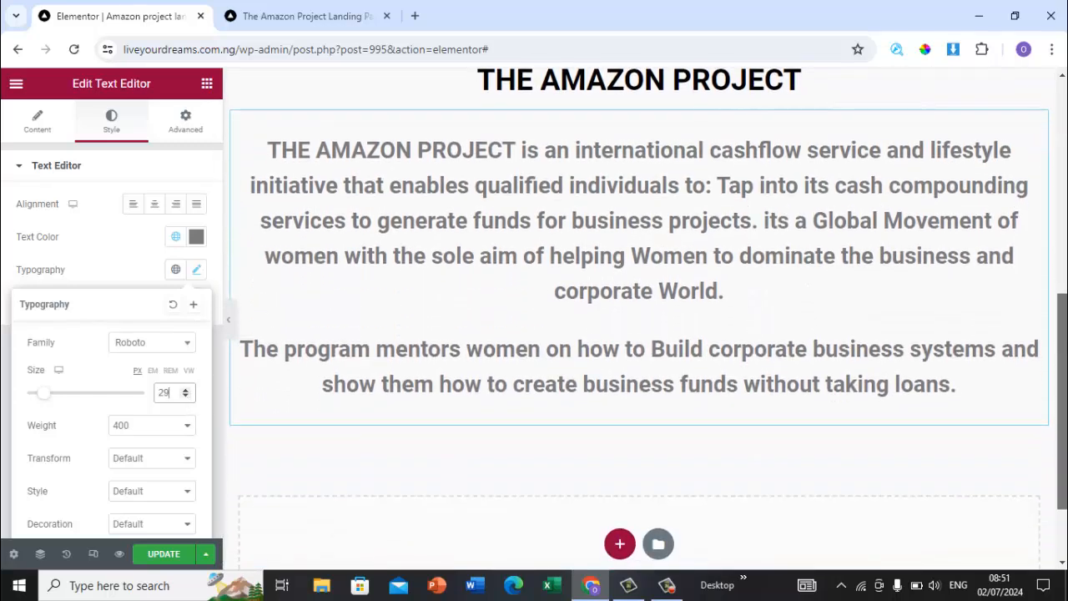
pyautogui.click(293, 18)
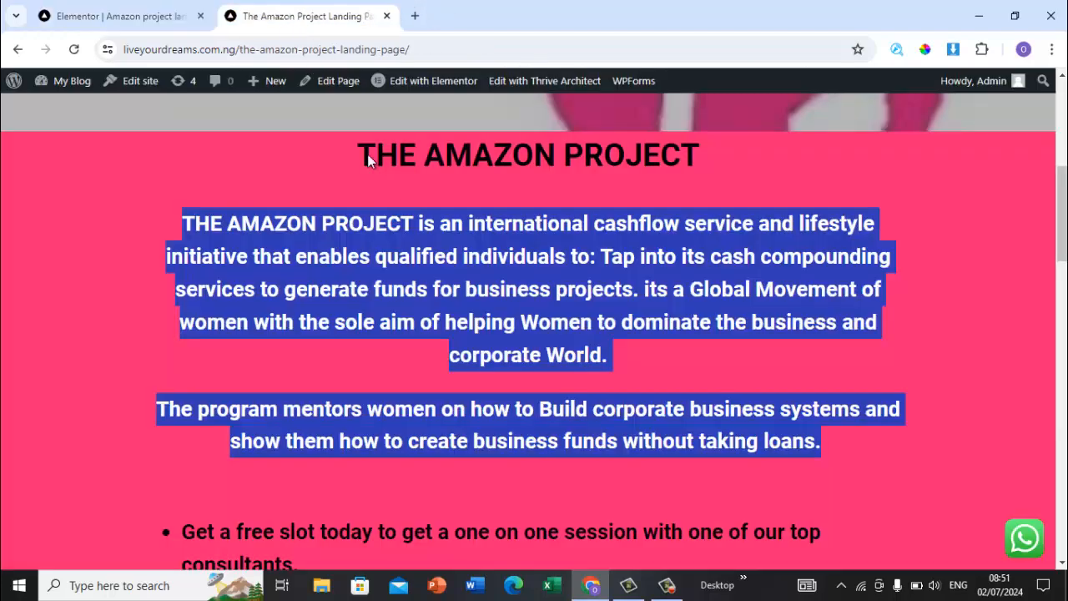
pyautogui.click(808, 494)
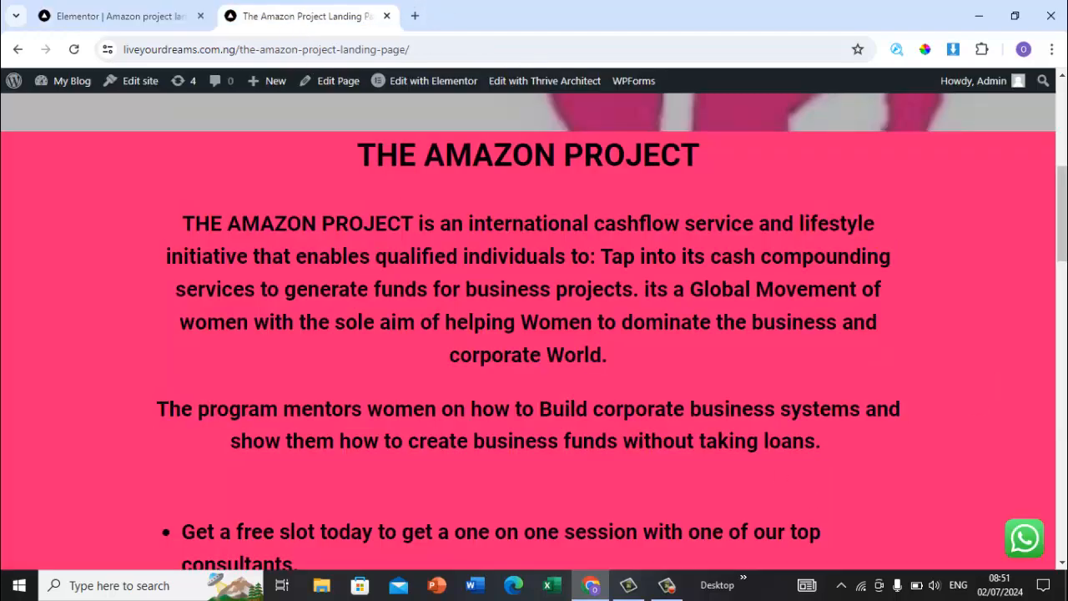
pyautogui.scroll(-5, 914, 285)
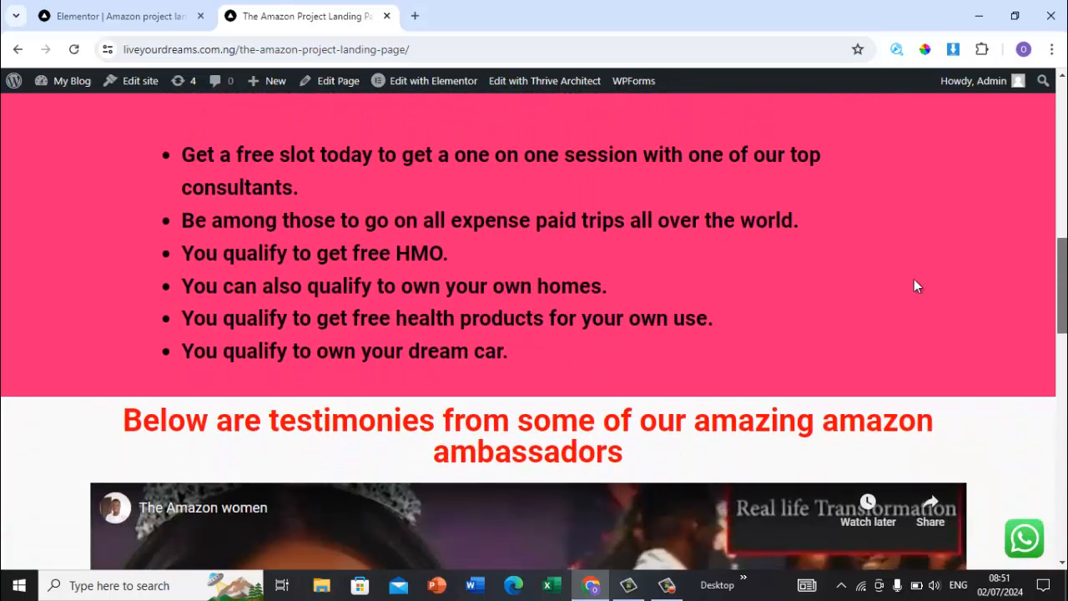
pyautogui.moveTo(394, 337); pyautogui.dragTo(191, 153)
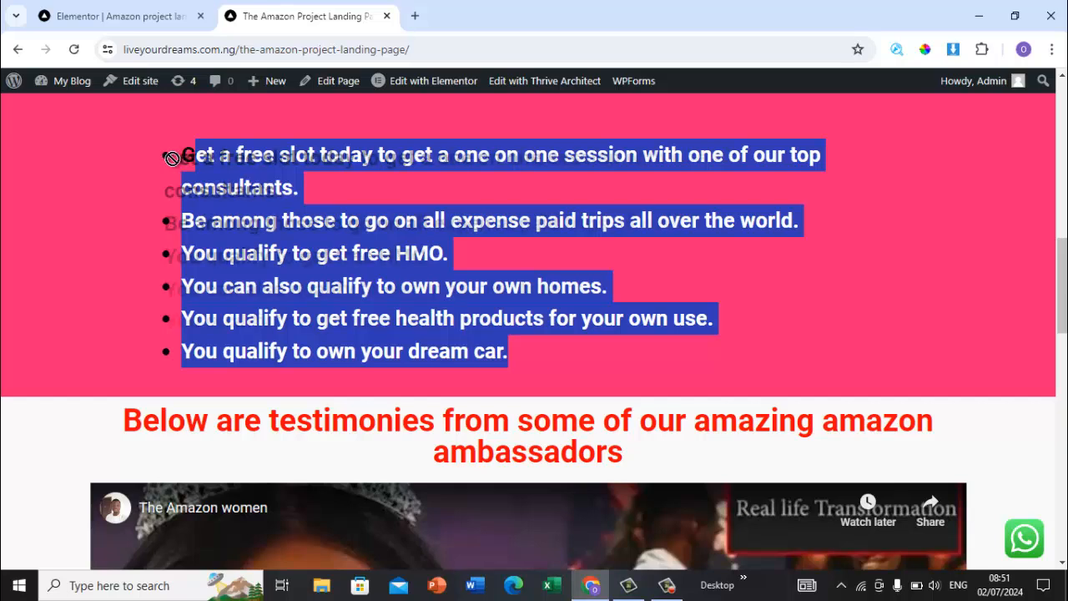
# Step: Reselect the whole bulleted benefits list on the reference page and return to the Elementor editor
pyautogui.click(528, 354)
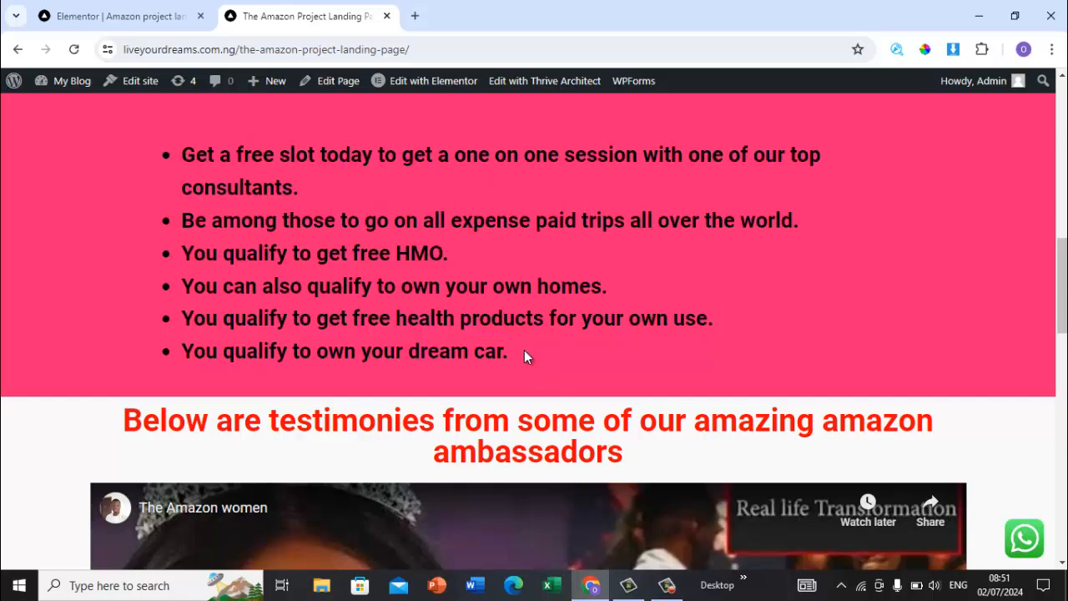
pyautogui.moveTo(505, 349); pyautogui.dragTo(166, 153)
pyautogui.hotkey('ctrl', 'c')
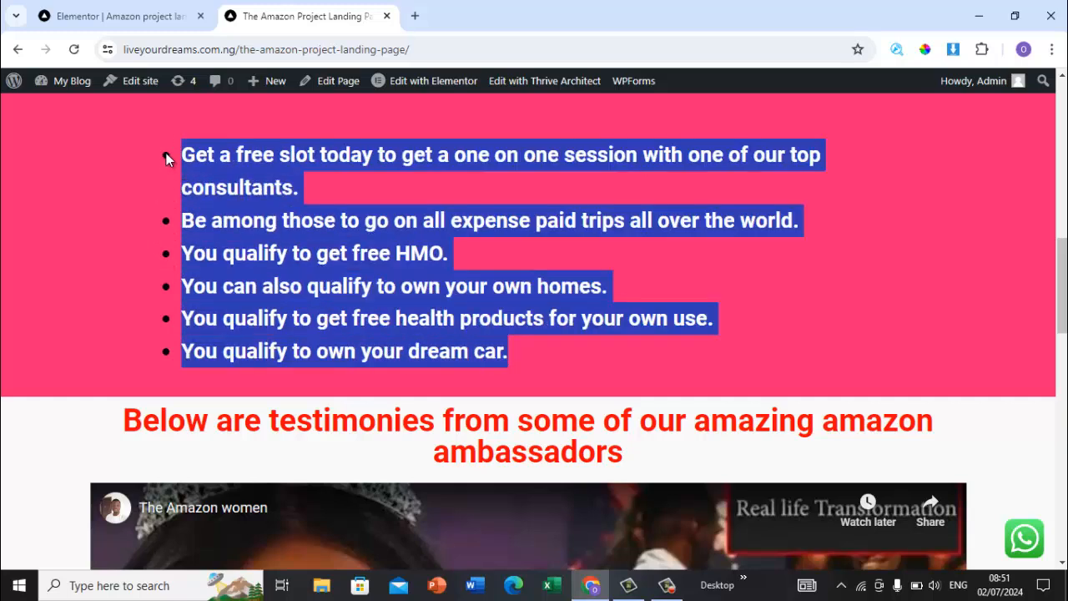
pyautogui.click(165, 12)
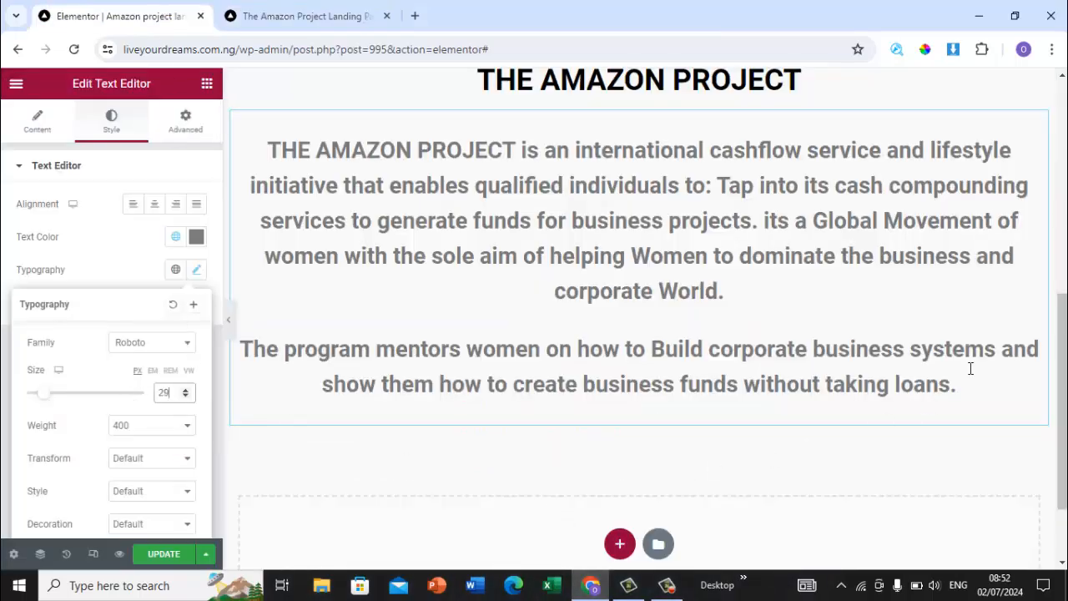
# Step: Add a Text Editor widget below the description and replace its placeholder with the copied benefits list
pyautogui.scroll(-2, 1053, 300)
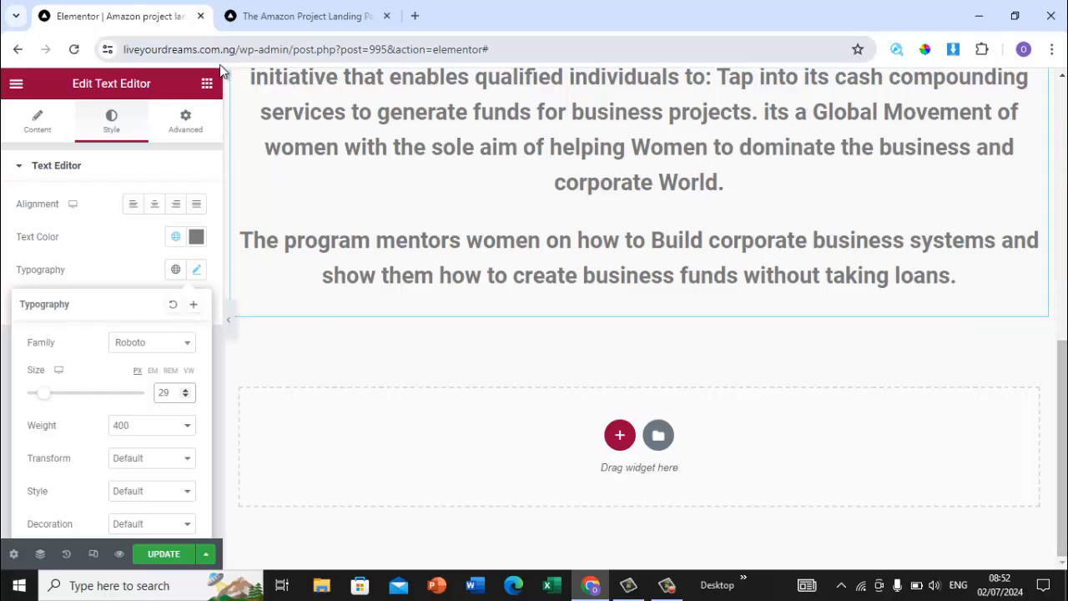
pyautogui.click(207, 84)
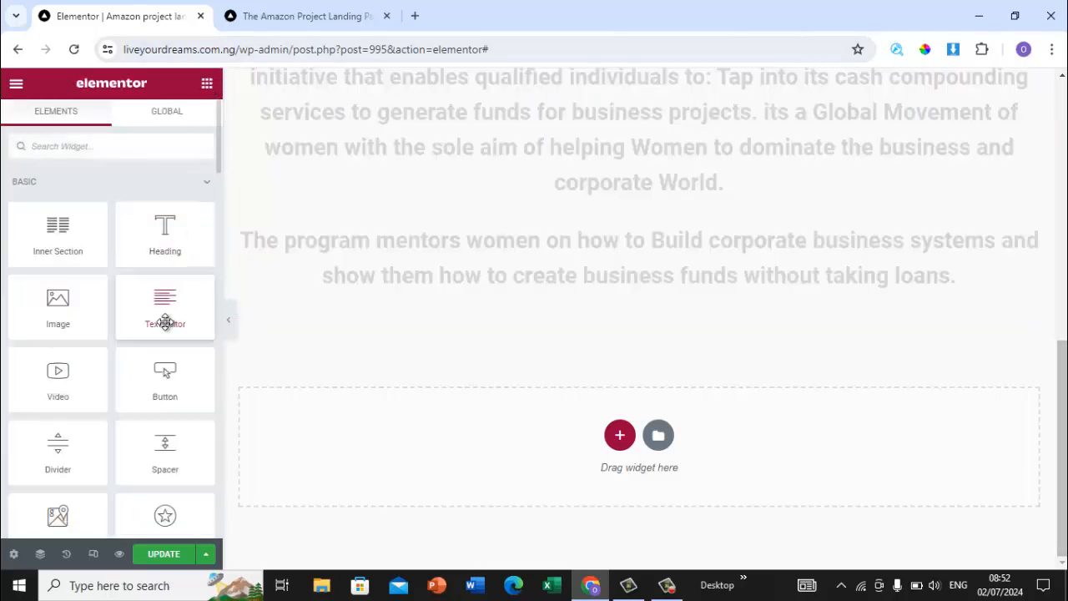
pyautogui.moveTo(165, 322); pyautogui.dragTo(633, 321)
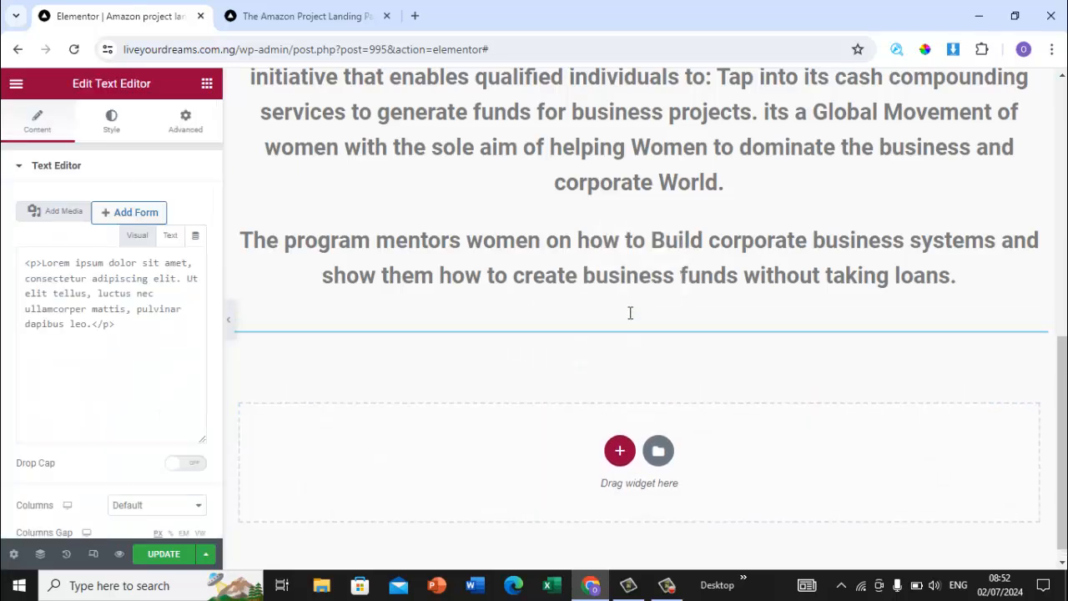
pyautogui.click(97, 484)
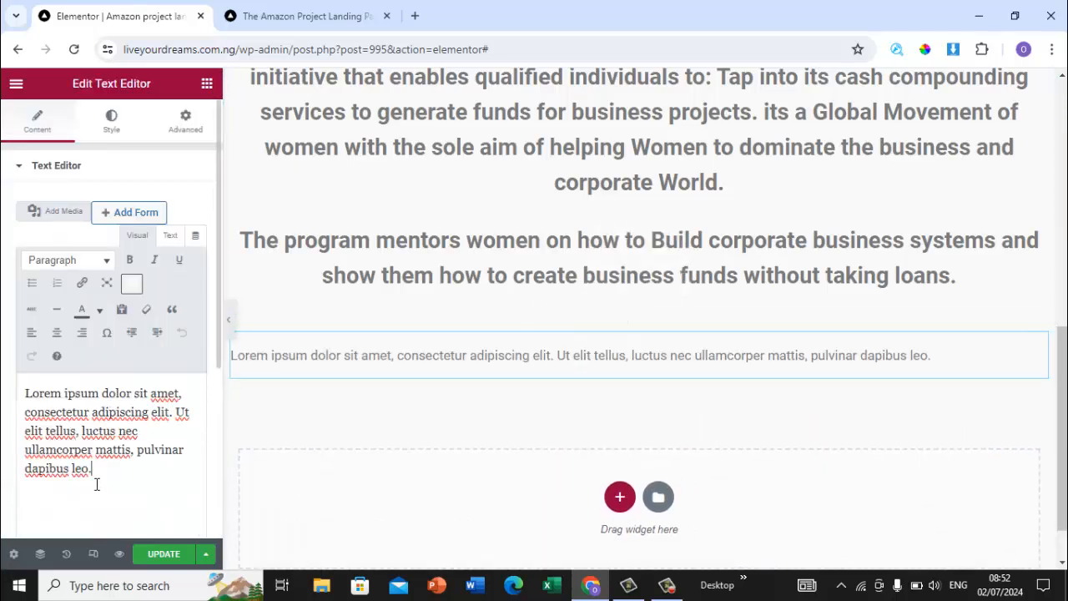
pyautogui.hotkey('ctrl', 'a')
pyautogui.hotkey('ctrl', 'v')
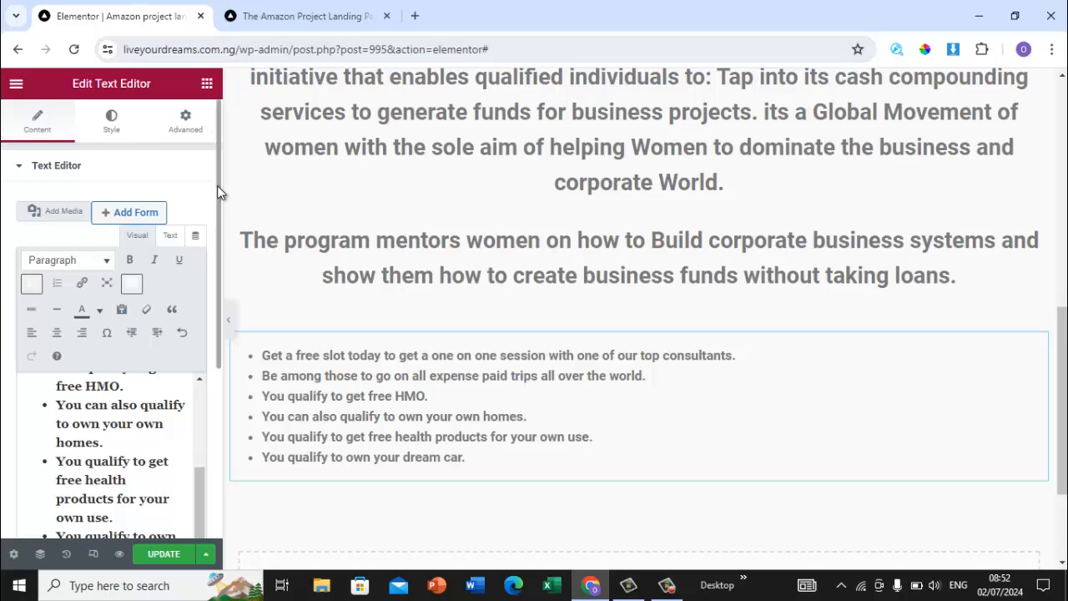
# Step: Set the benefits list's typography size to 28 px
pyautogui.click(109, 132)
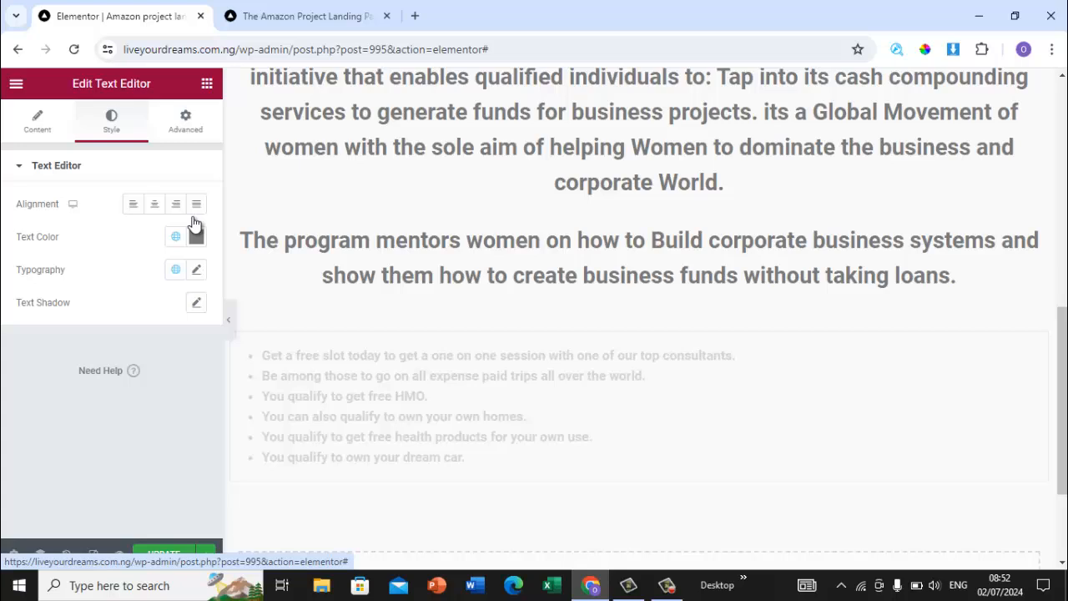
pyautogui.click(197, 269)
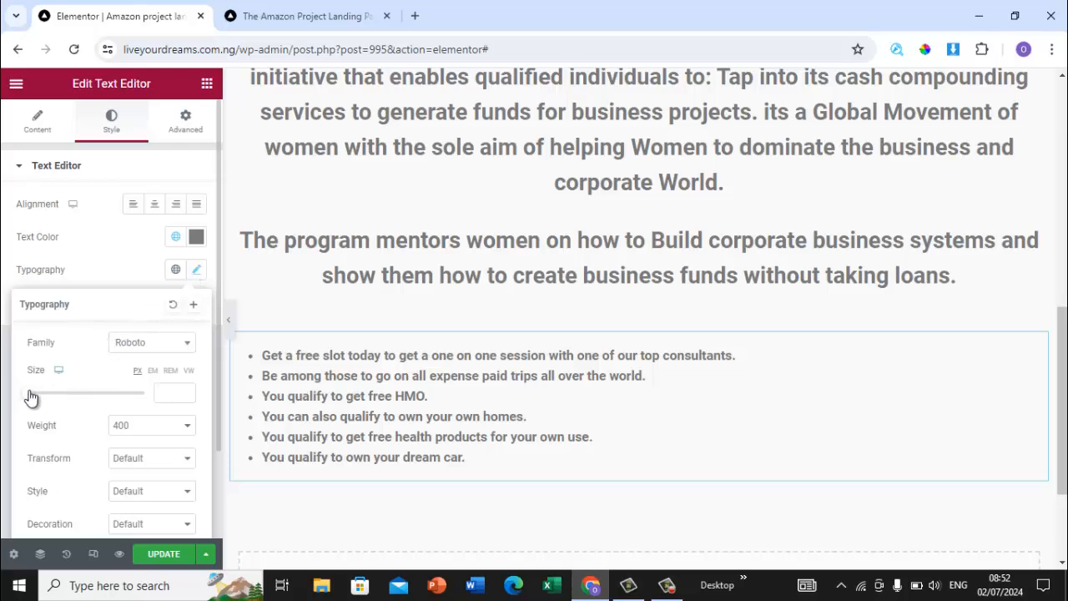
pyautogui.moveTo(29, 394); pyautogui.dragTo(39, 392)
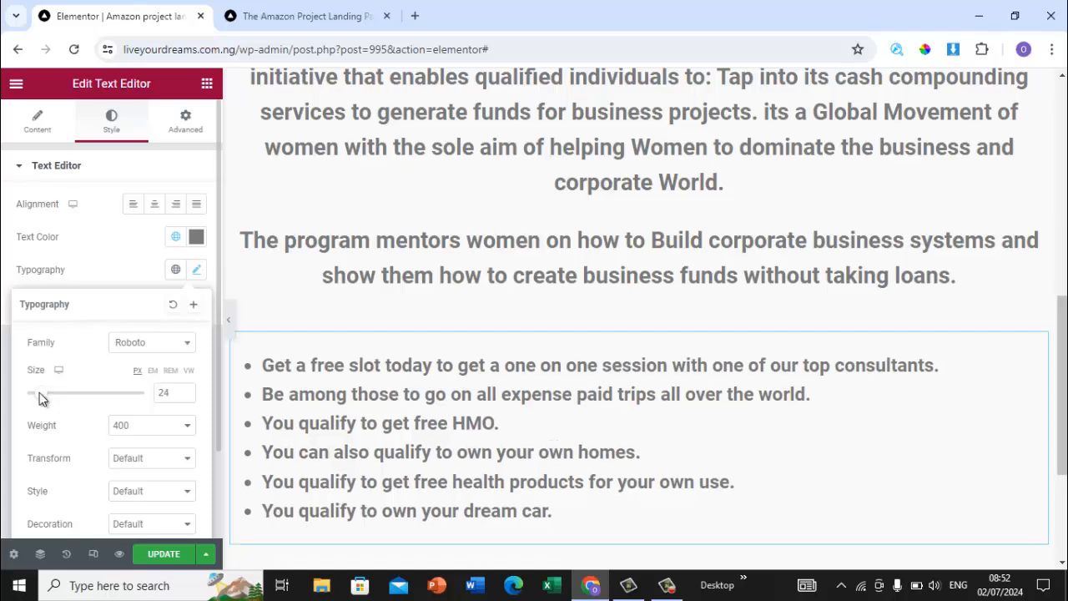
pyautogui.doubleClick(185, 390)
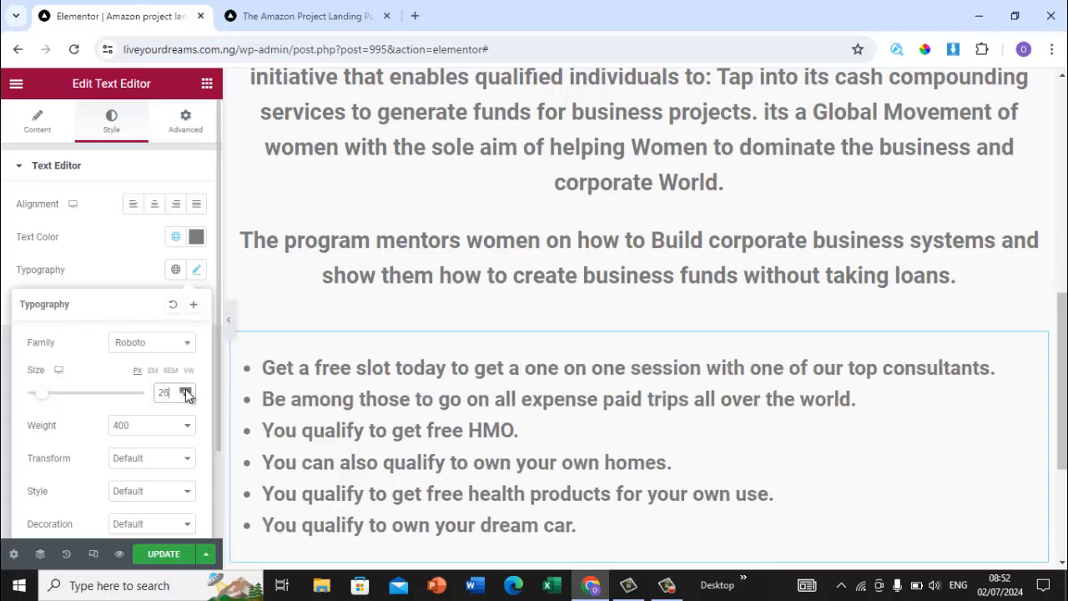
pyautogui.doubleClick(185, 390)
pyautogui.click(185, 390)
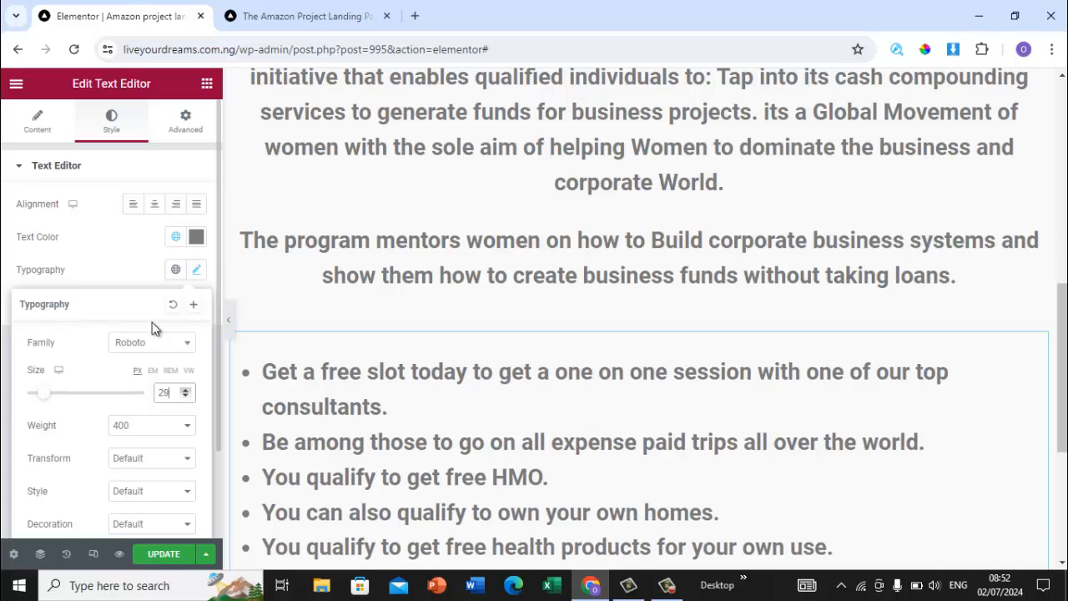
# Step: Set the benefits list's text color to black #000000
pyautogui.click(197, 238)
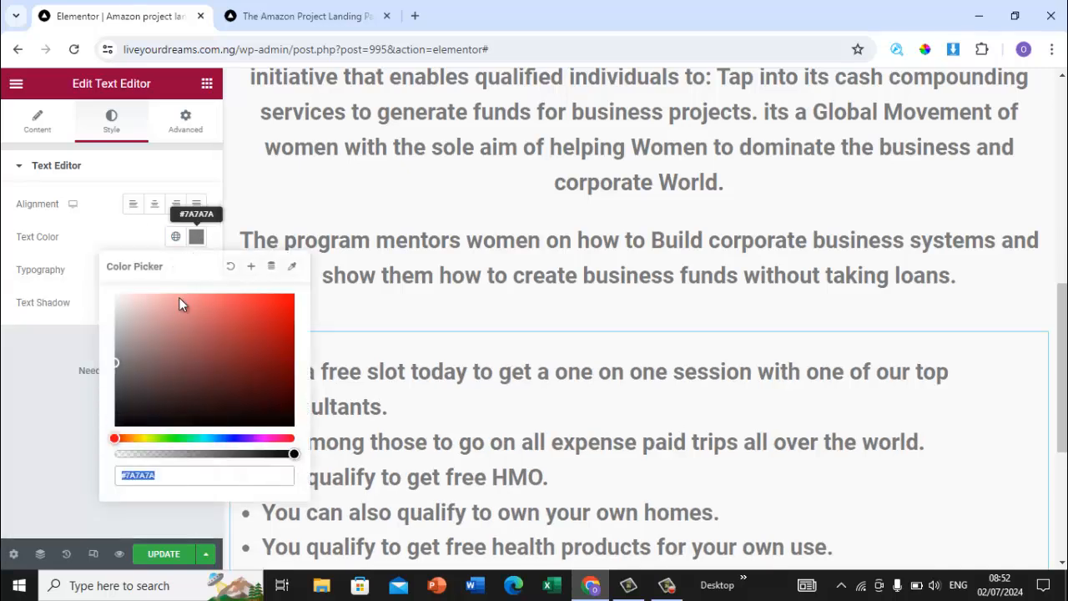
pyautogui.moveTo(116, 368); pyautogui.dragTo(116, 457)
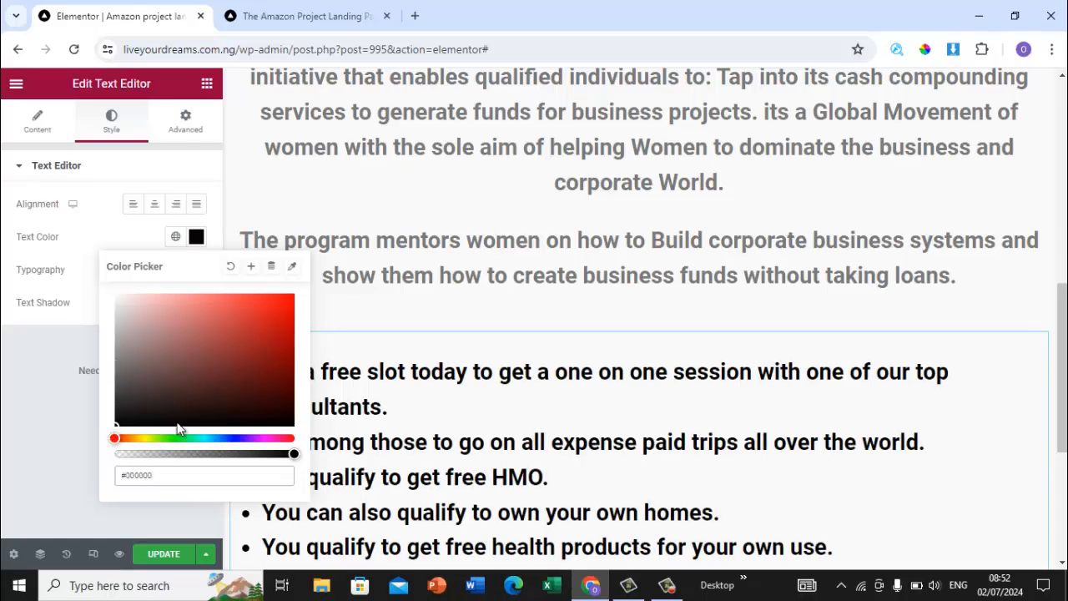
pyautogui.click(517, 263)
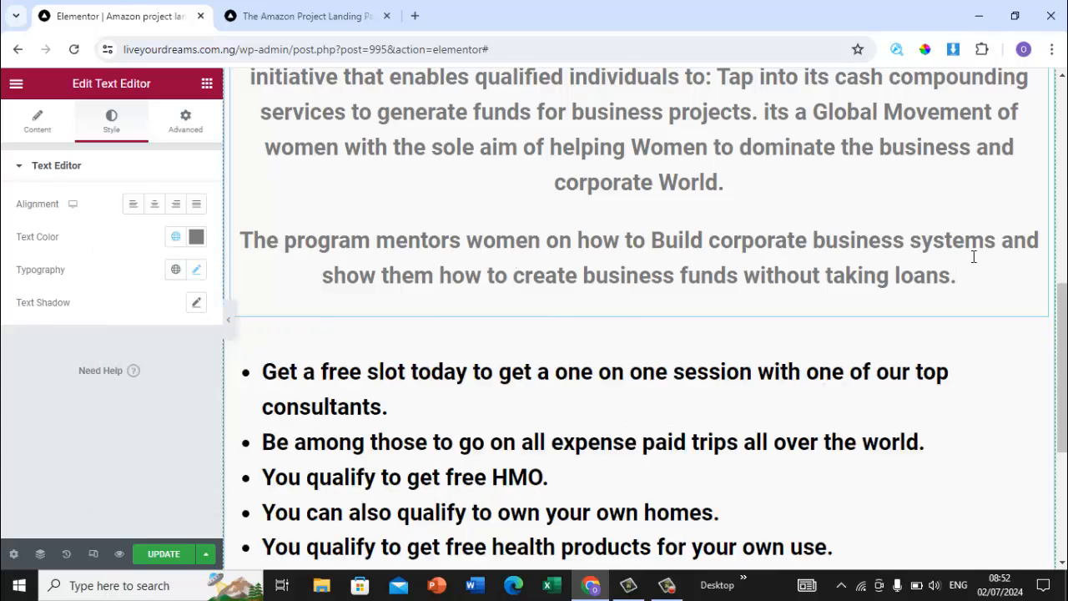
# Step: Set the description paragraphs' text color to black #000000
pyautogui.moveTo(1063, 312); pyautogui.dragTo(1062, 227)
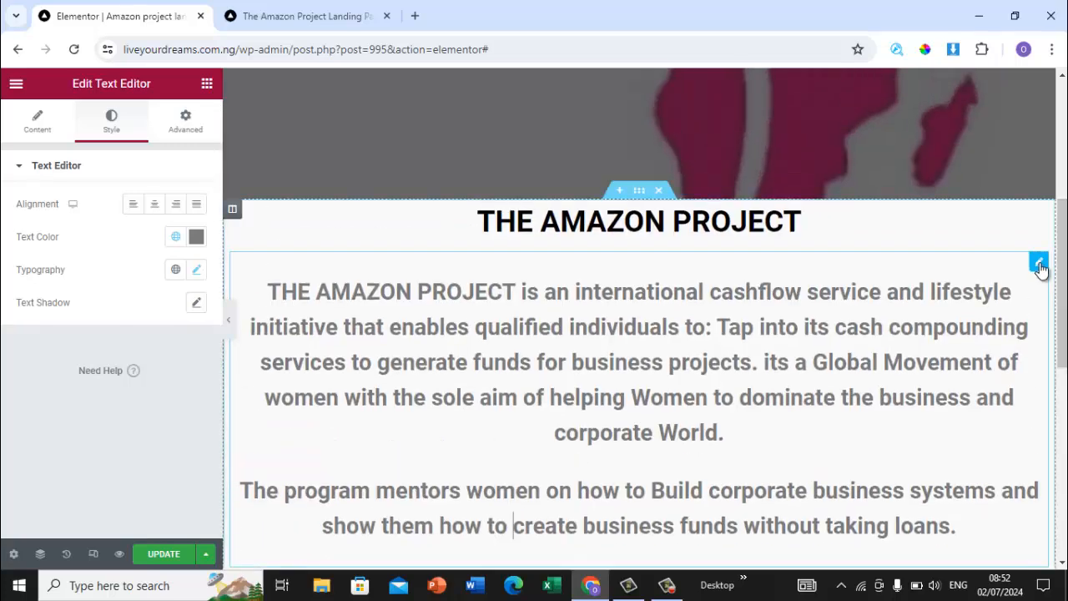
pyautogui.click(1041, 269)
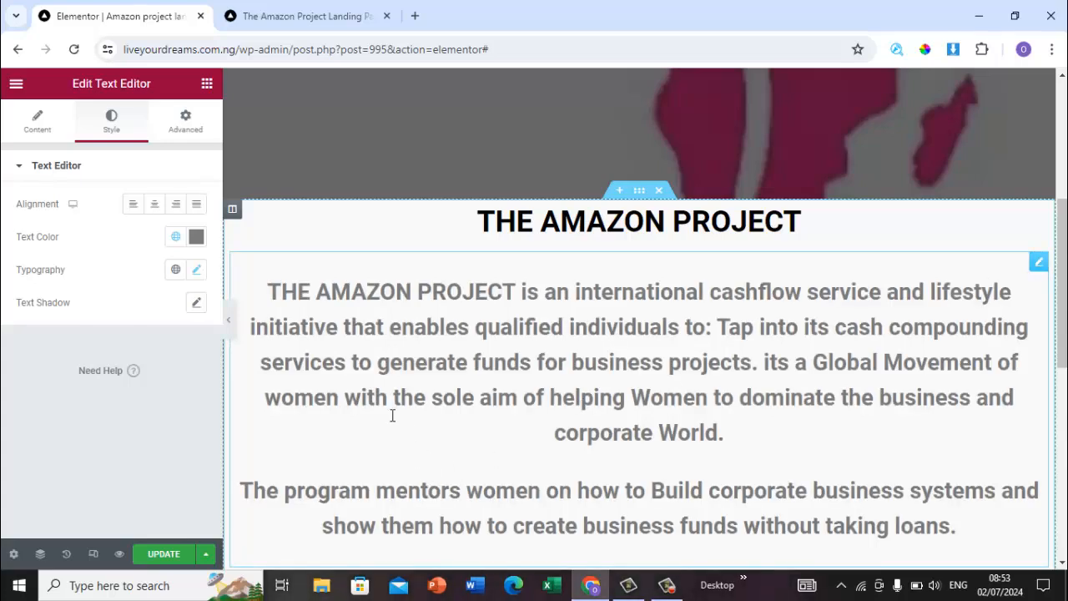
pyautogui.click(197, 237)
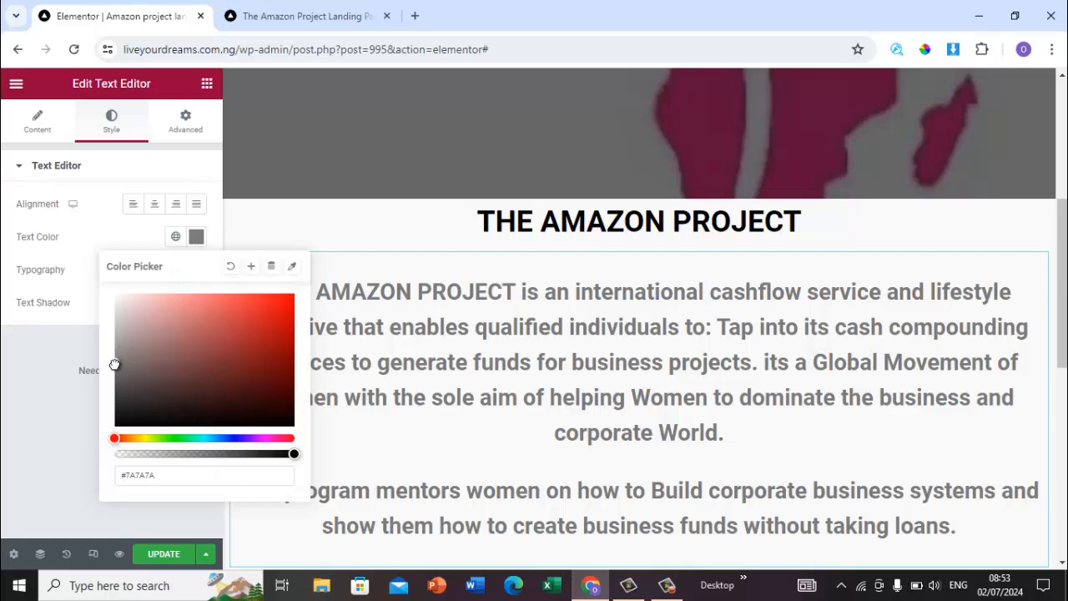
pyautogui.moveTo(114, 367); pyautogui.dragTo(118, 436)
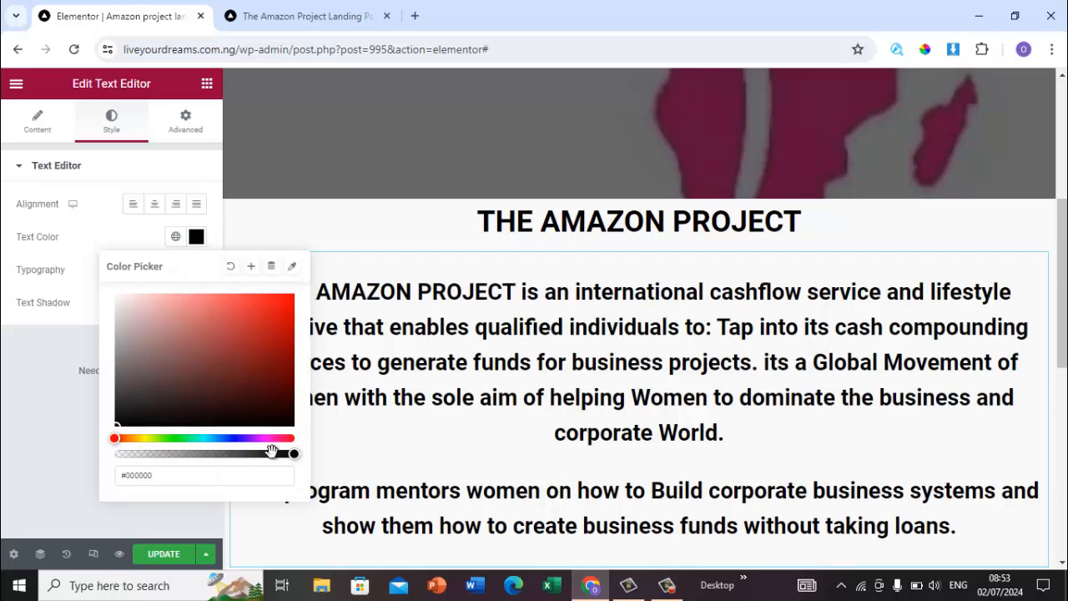
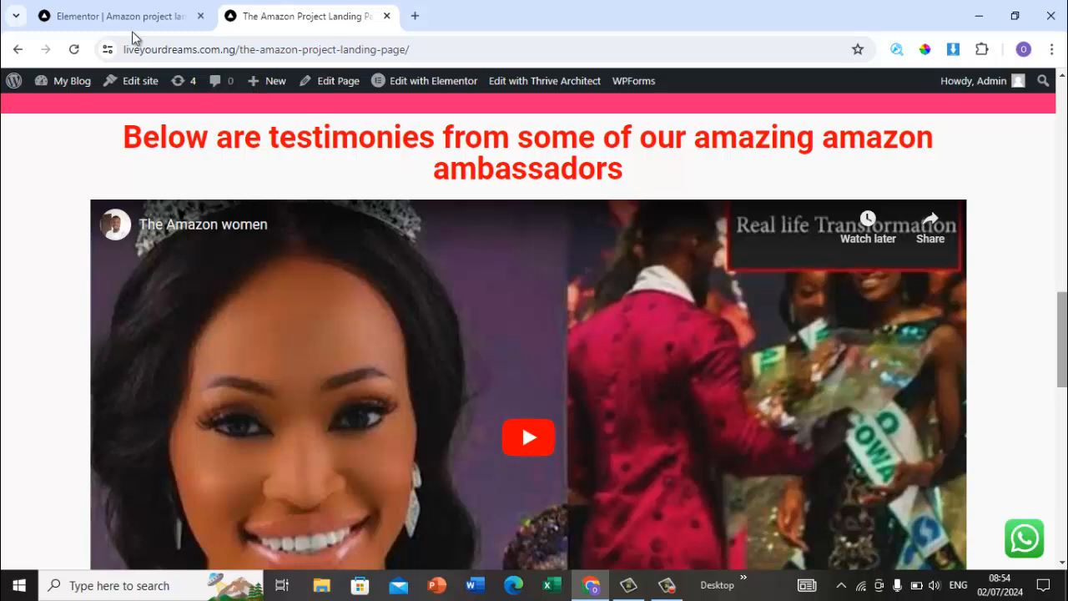
# Step: Add a new single-column section below the benefits section in the Elementor editor
pyautogui.click(100, 15)
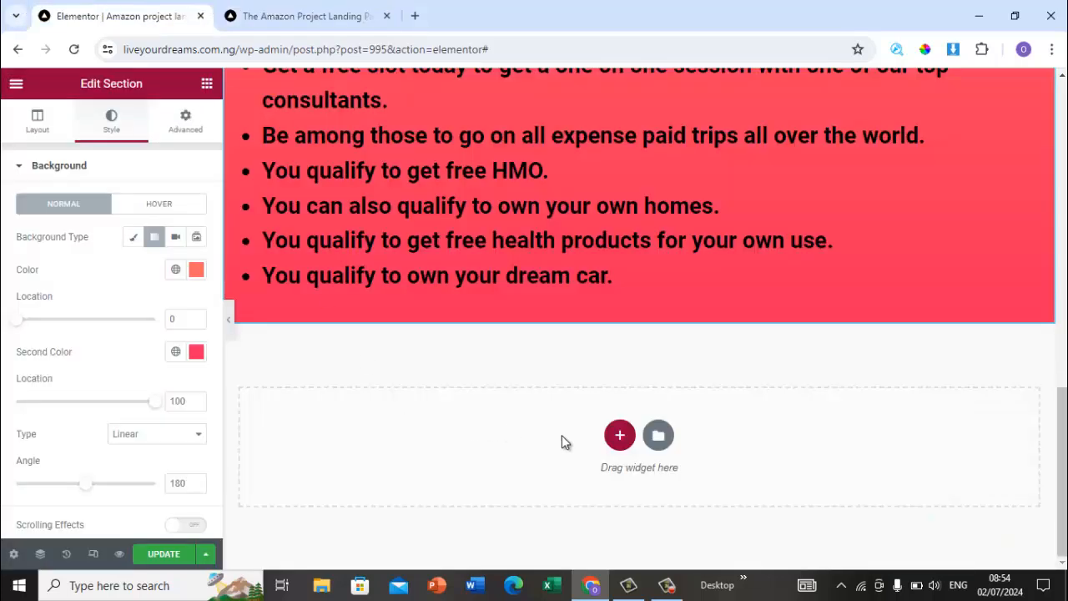
pyautogui.click(619, 436)
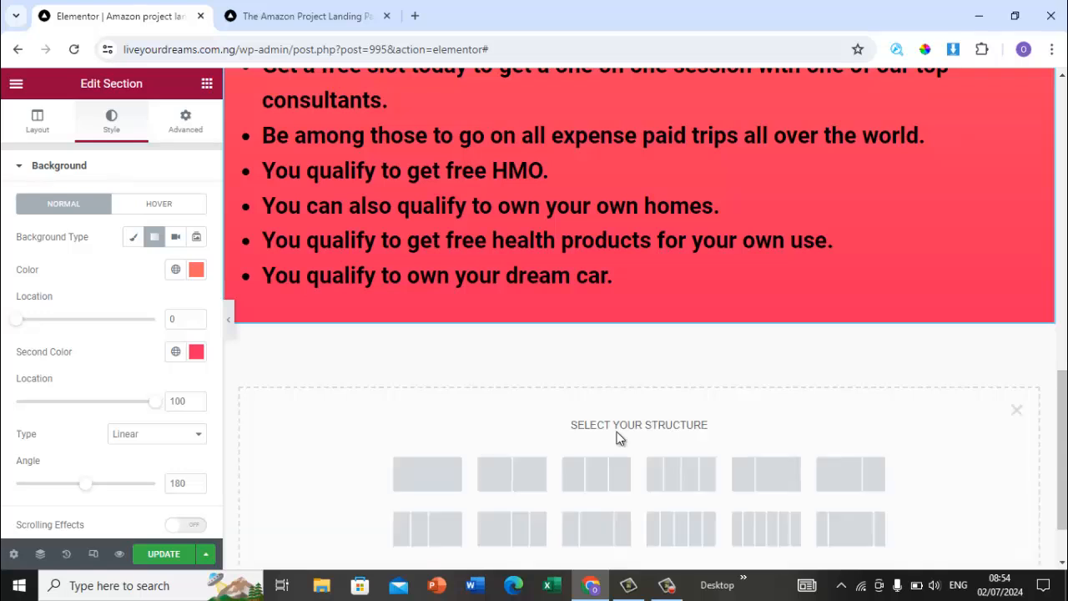
pyautogui.click(426, 470)
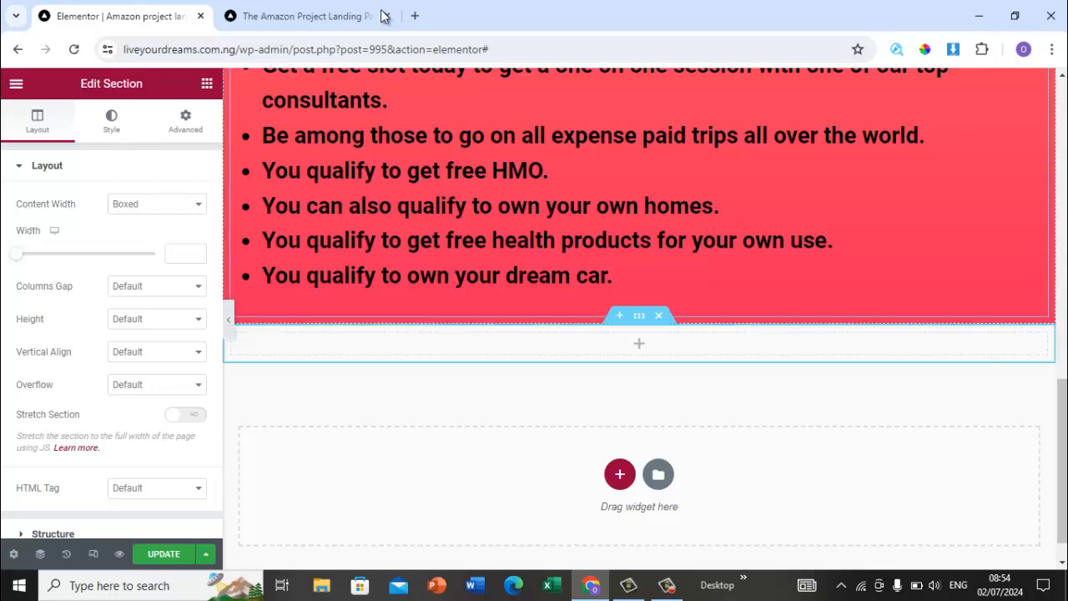
# Step: Copy the testimonies heading from the original landing page and add a Heading widget containing that text in the new section
pyautogui.click(322, 18)
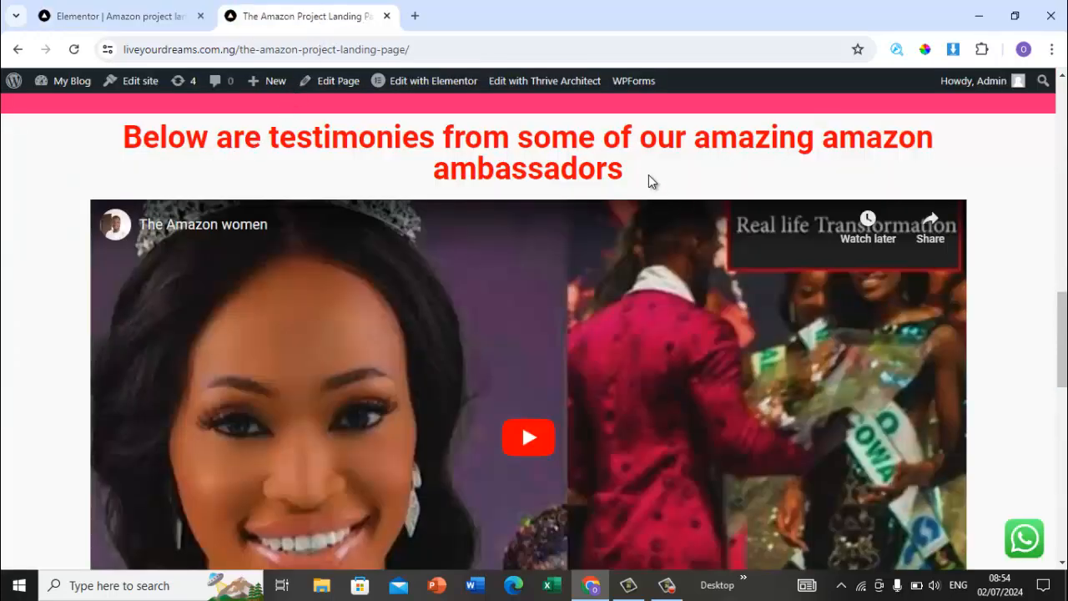
pyautogui.moveTo(637, 168); pyautogui.dragTo(86, 129)
pyautogui.hotkey('ctrl', 'c')
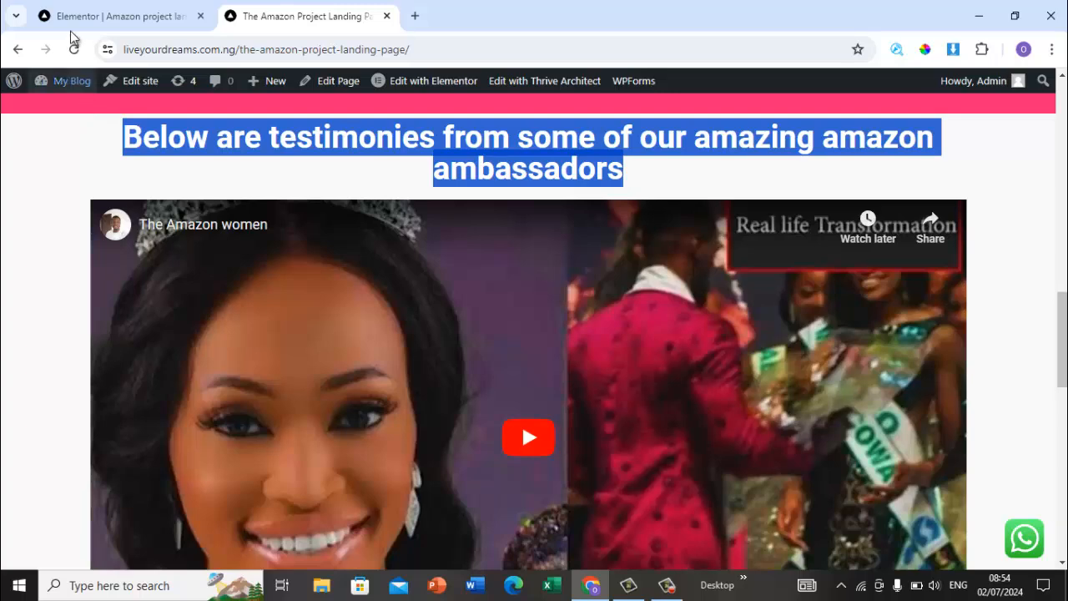
pyautogui.click(104, 17)
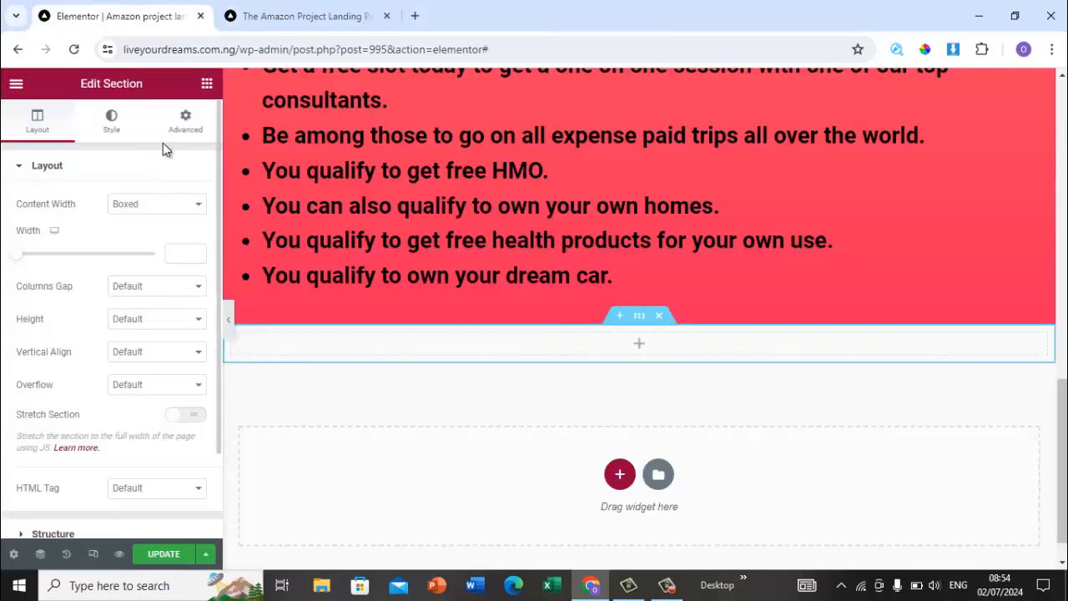
pyautogui.click(207, 82)
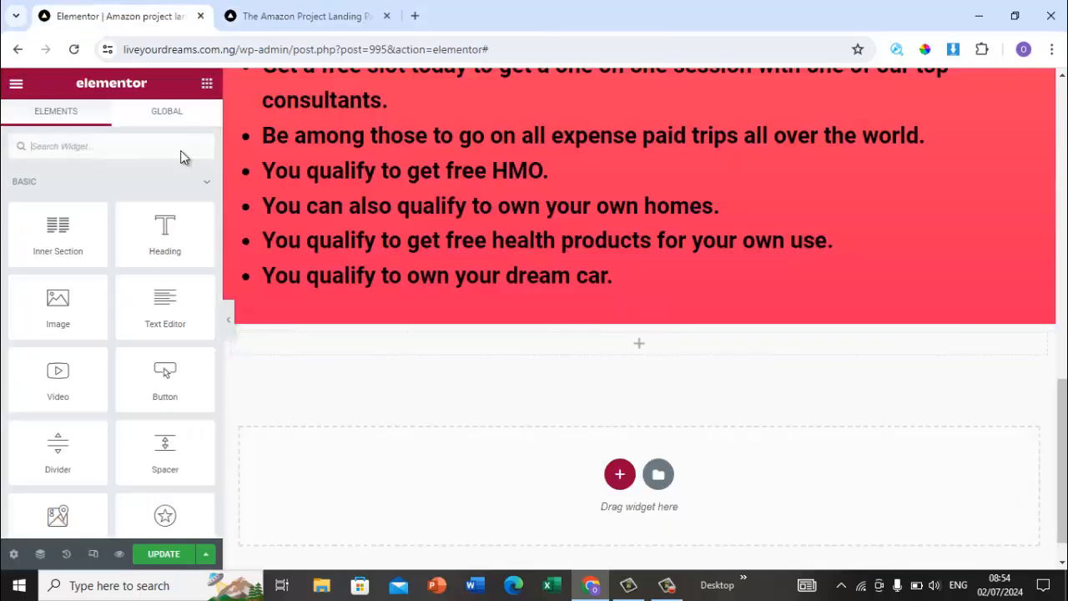
pyautogui.moveTo(164, 236); pyautogui.dragTo(565, 357)
pyautogui.click(144, 247)
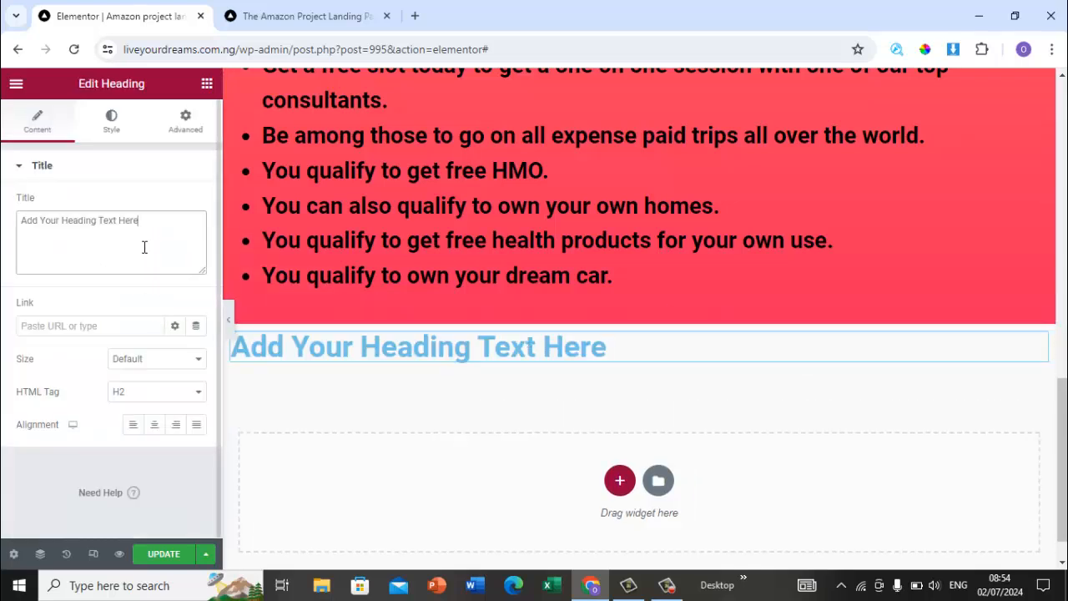
pyautogui.hotkey('ctrl', 'a')
pyautogui.hotkey('ctrl', 'v')
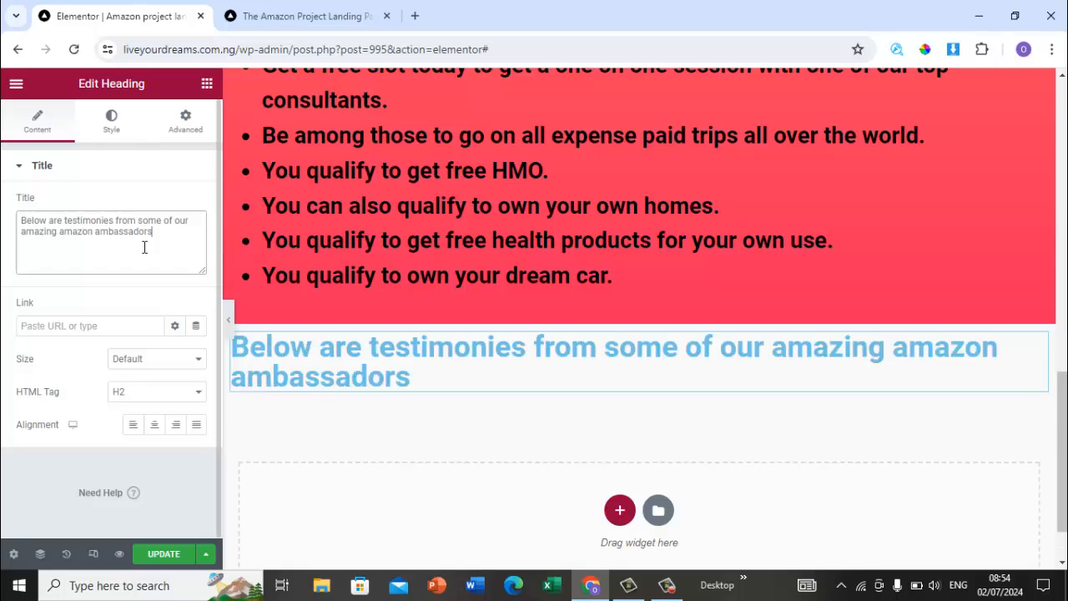
# Step: Center-align the testimonies heading, comparing it with the original page
pyautogui.click(154, 424)
pyautogui.click(304, 12)
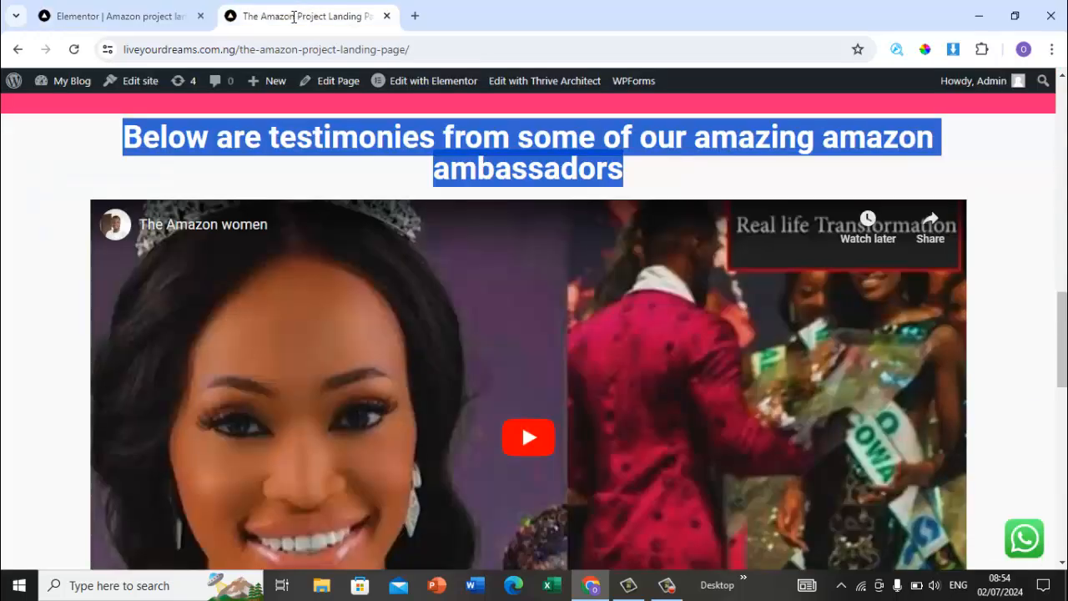
pyautogui.click(76, 157)
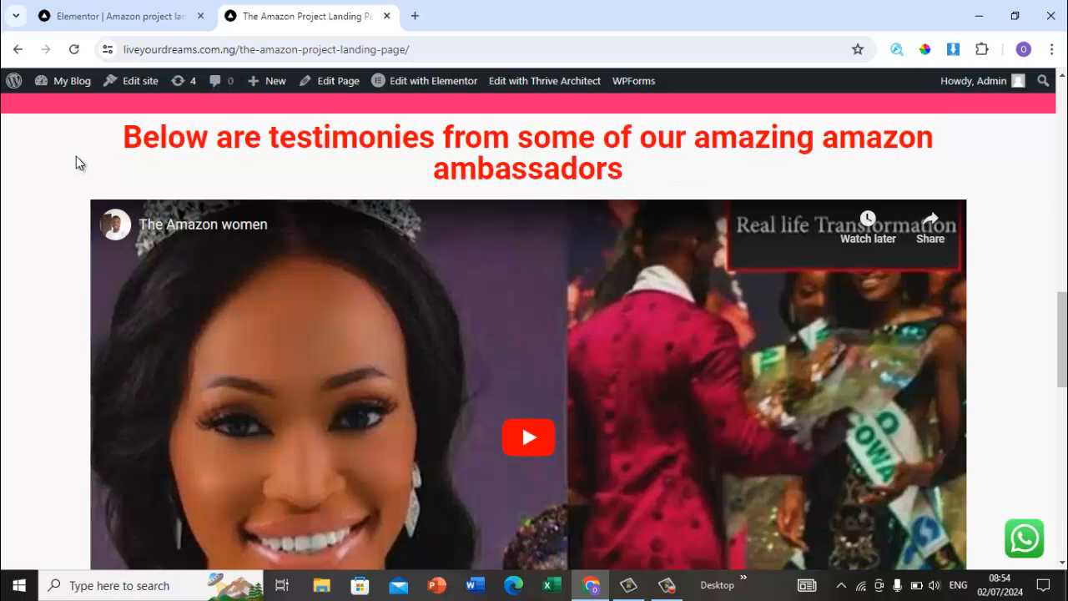
pyautogui.click(153, 12)
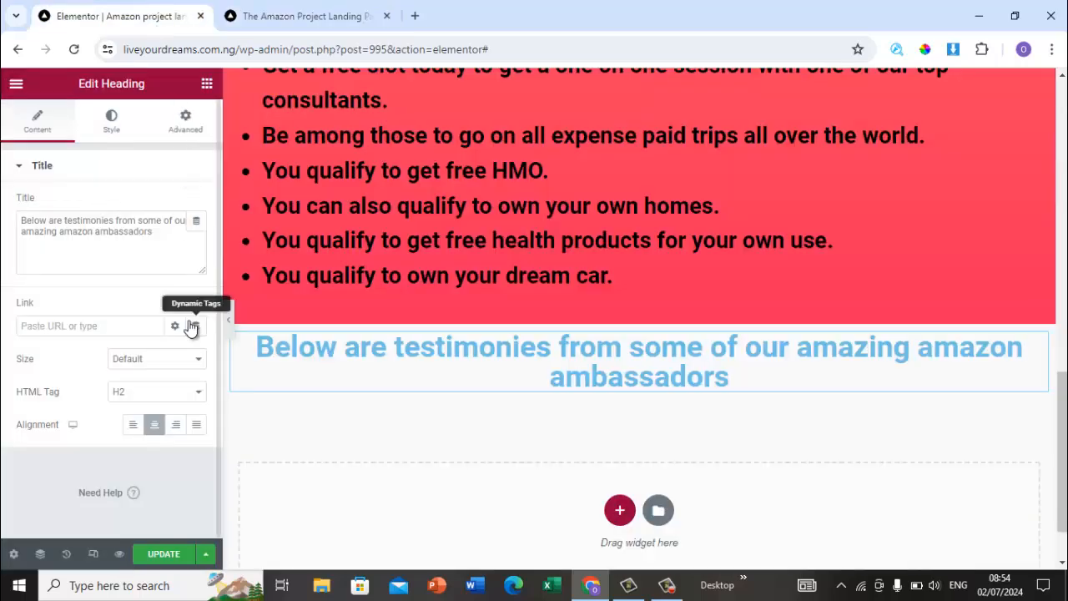
# Step: Set the testimonies heading's text color to red #F40707
pyautogui.click(123, 132)
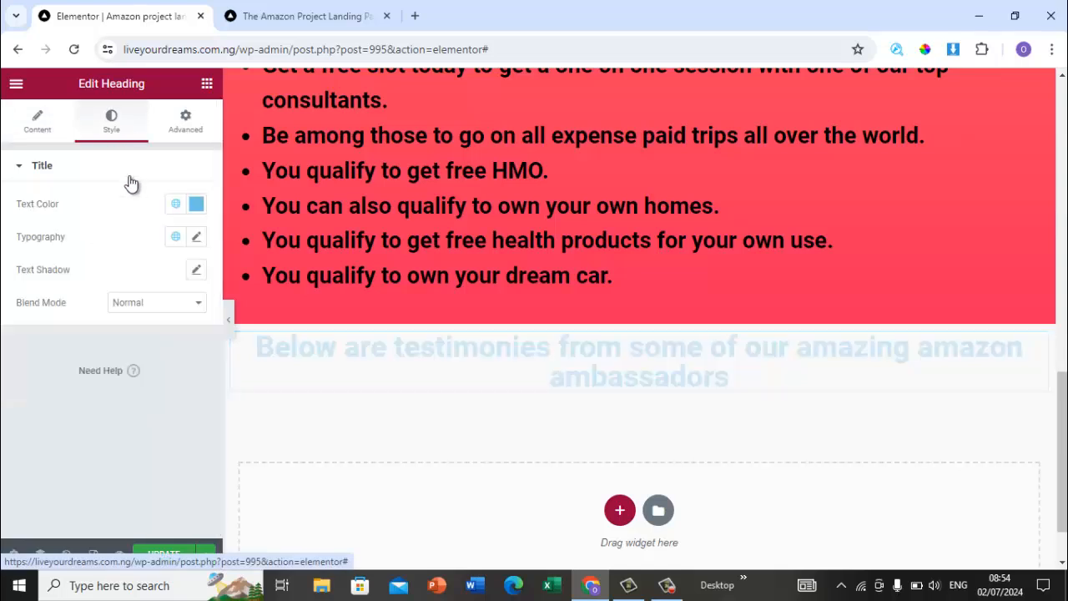
pyautogui.click(197, 207)
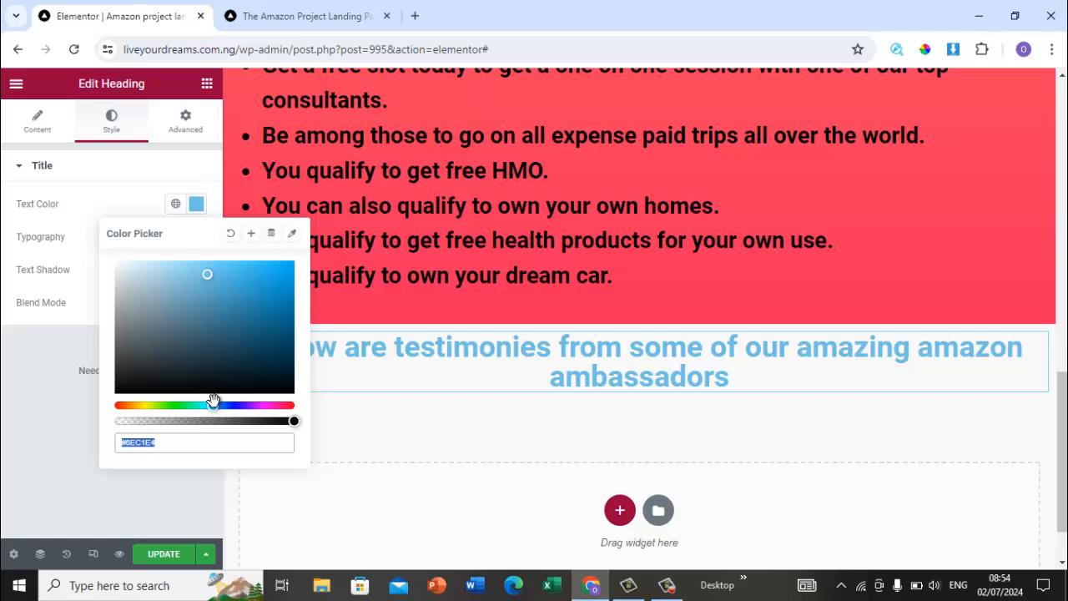
pyautogui.moveTo(214, 404); pyautogui.dragTo(74, 403)
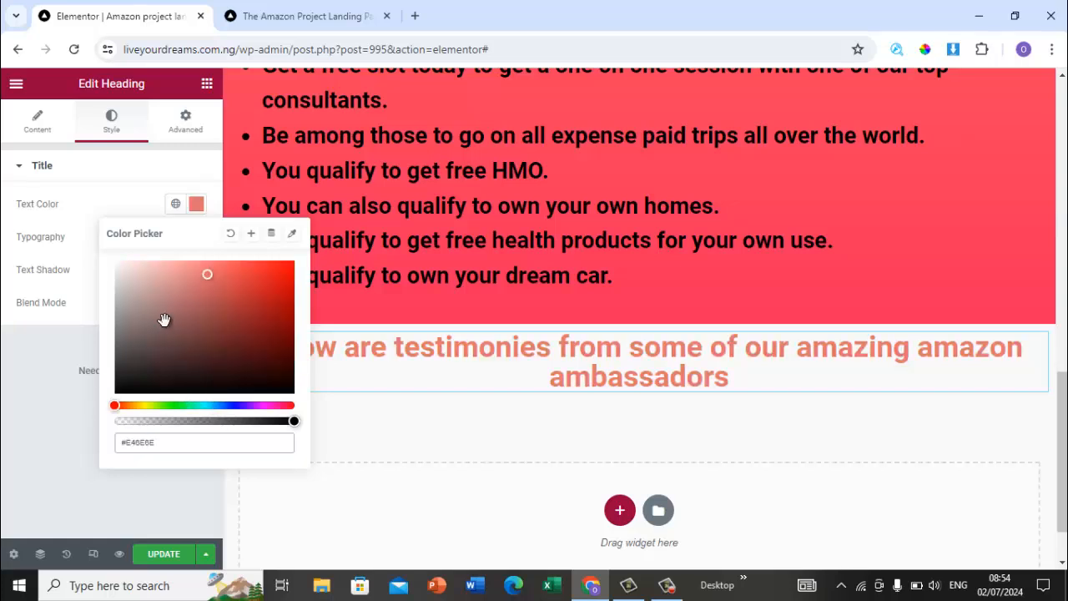
pyautogui.moveTo(210, 272); pyautogui.dragTo(290, 266)
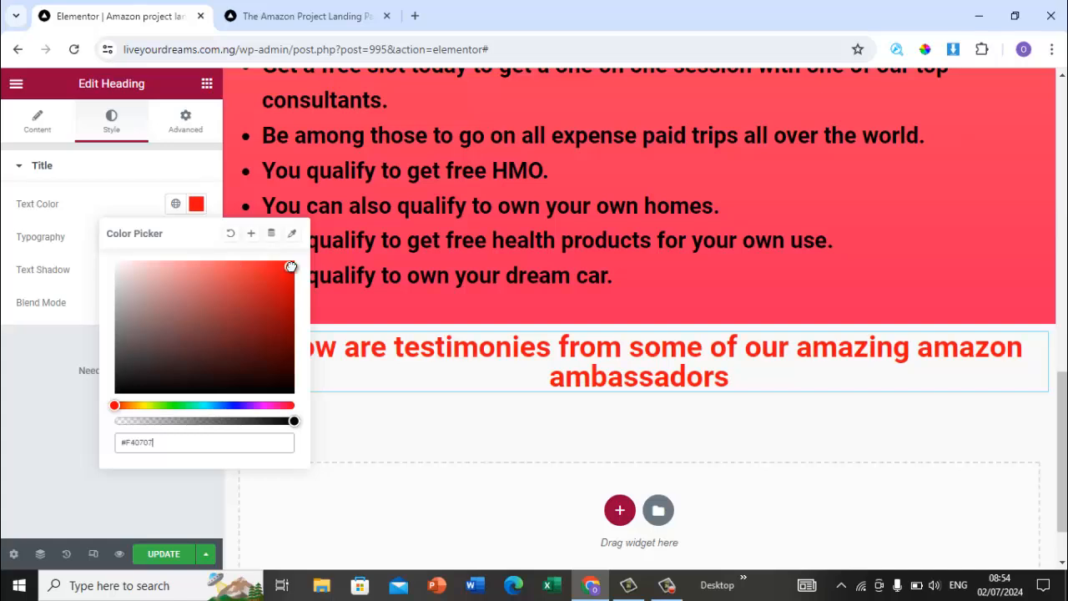
pyautogui.click(82, 442)
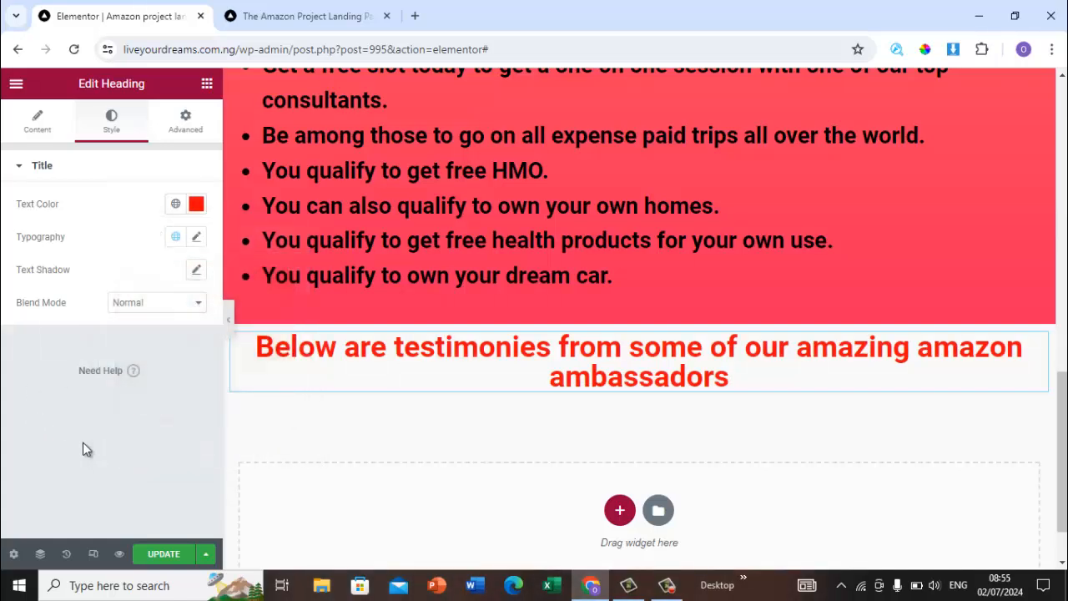
# Step: Copy the share link of the testimony video on the original landing page
pyautogui.click(318, 19)
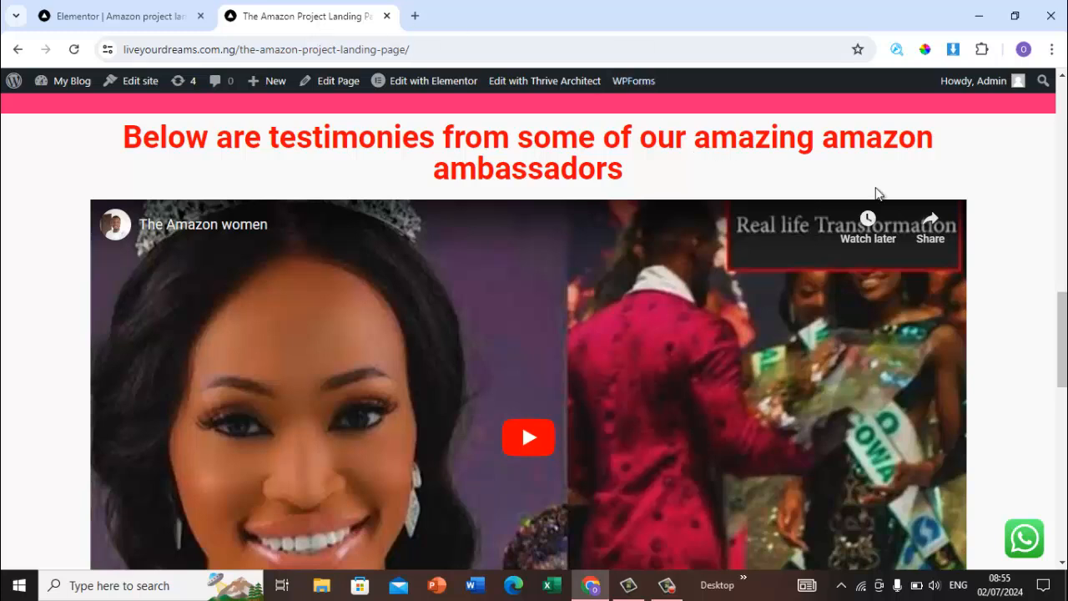
pyautogui.click(929, 222)
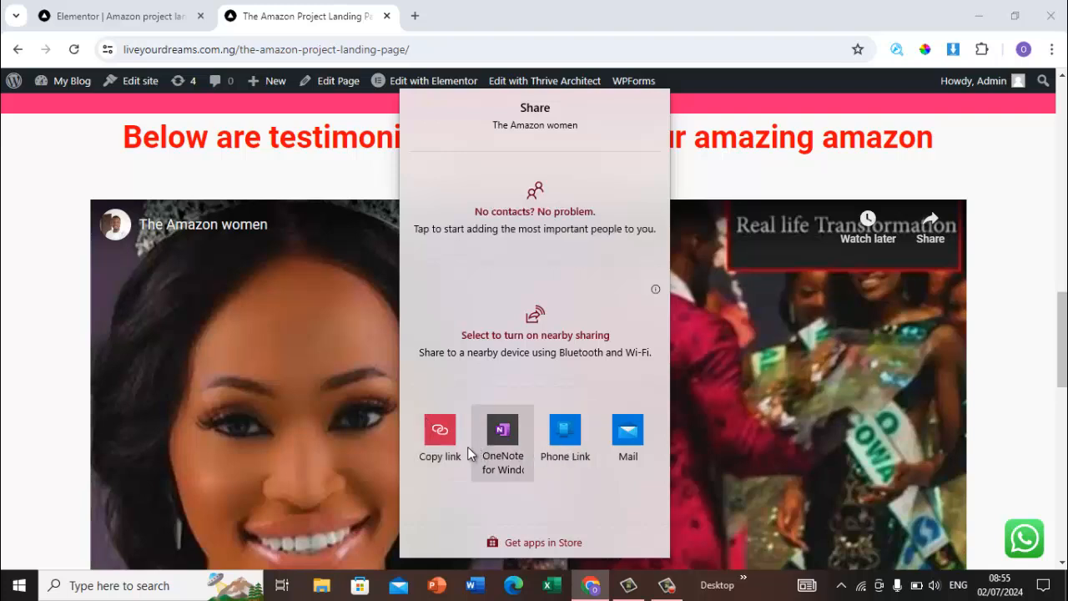
pyautogui.click(445, 449)
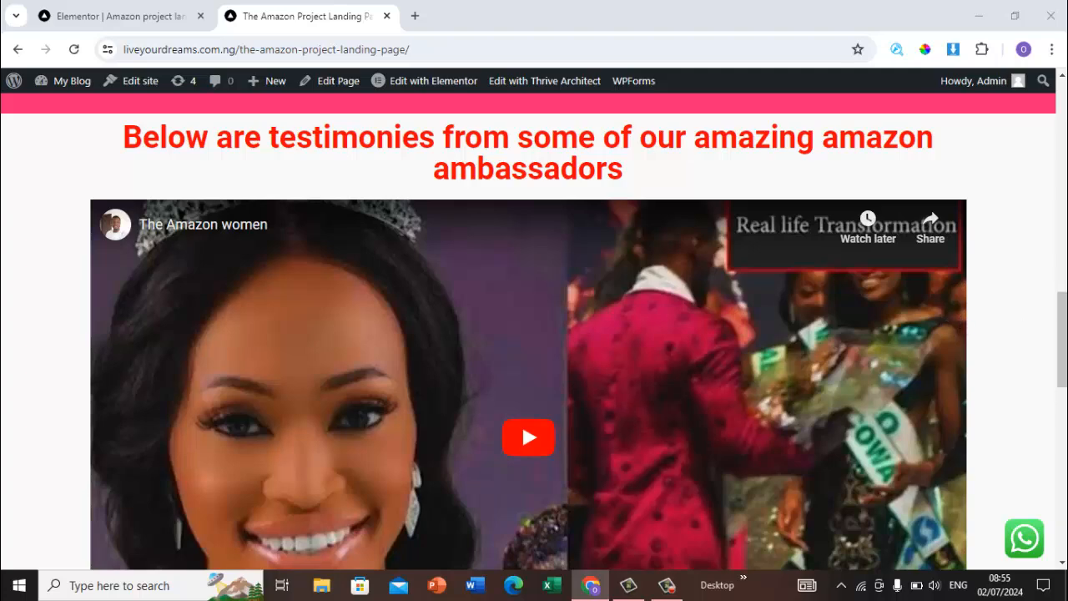
pyautogui.scroll(-3, 1018, 350)
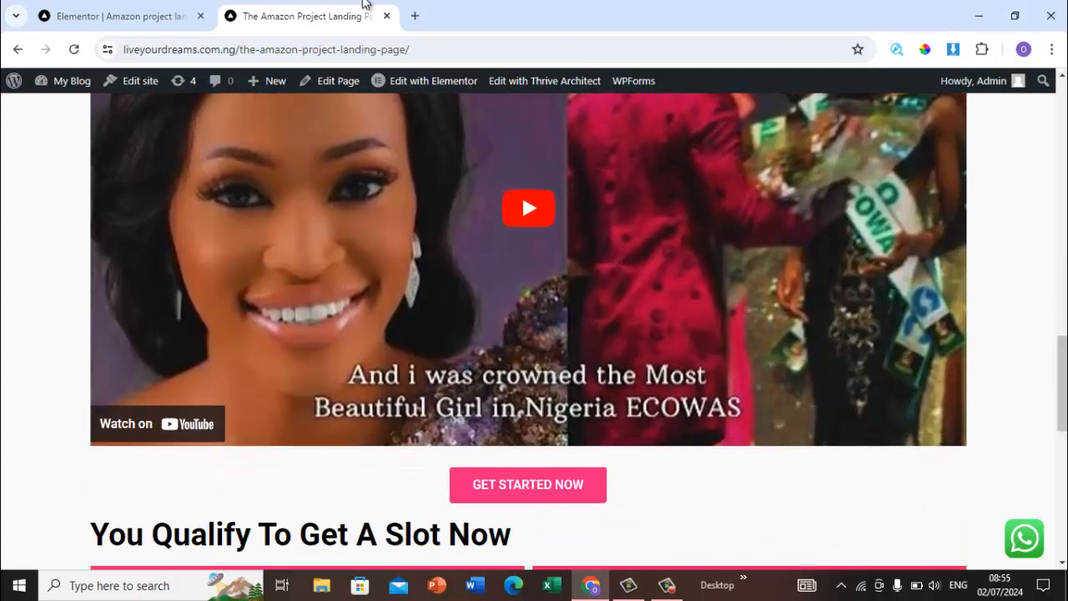
pyautogui.click(140, 13)
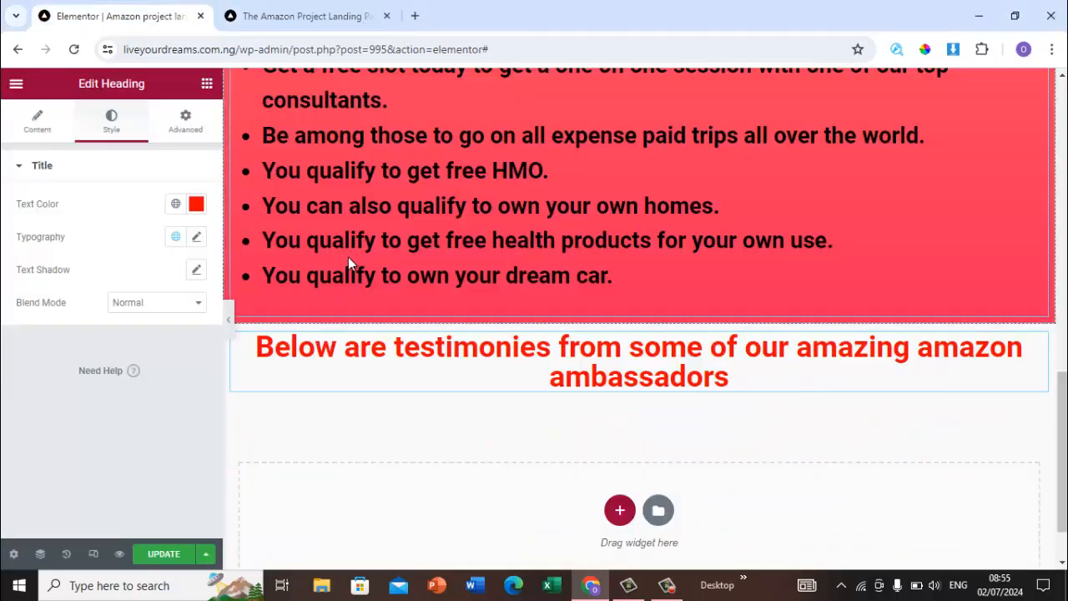
pyautogui.scroll(-1, 1065, 428)
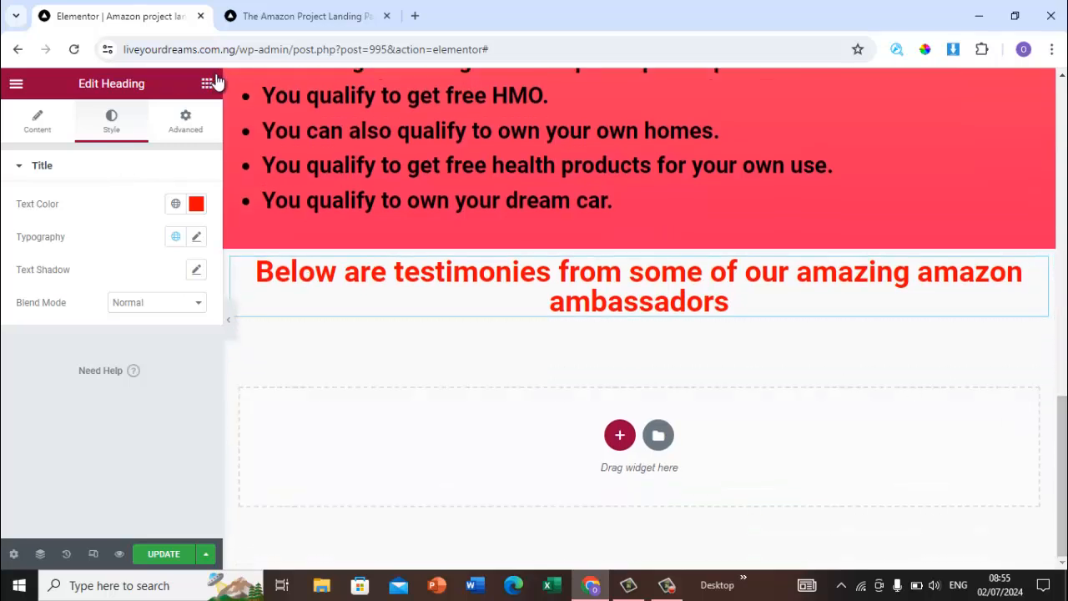
pyautogui.click(207, 85)
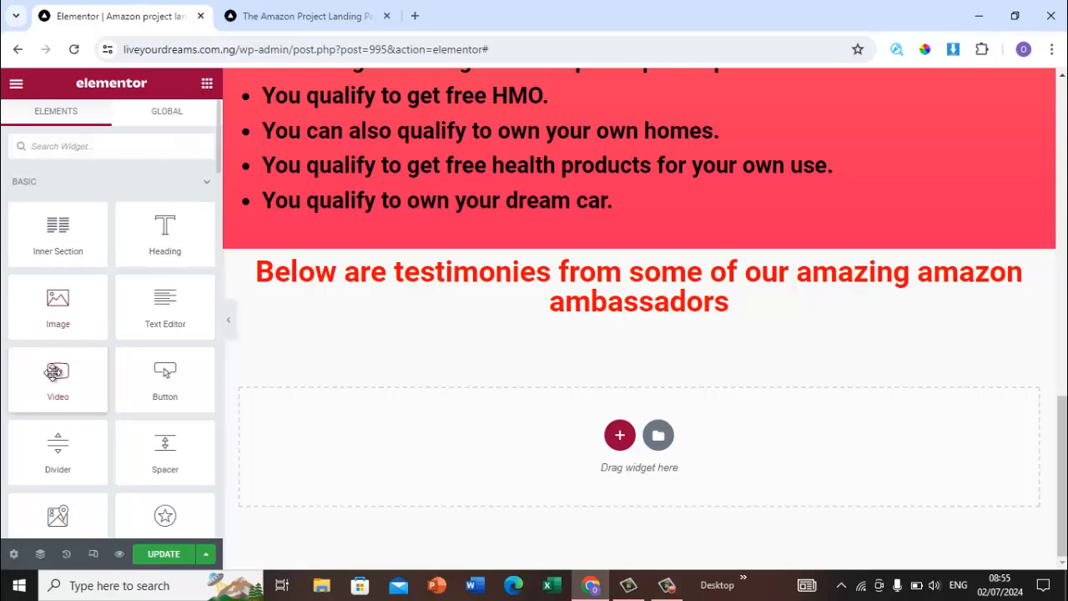
pyautogui.moveTo(53, 372); pyautogui.dragTo(583, 316)
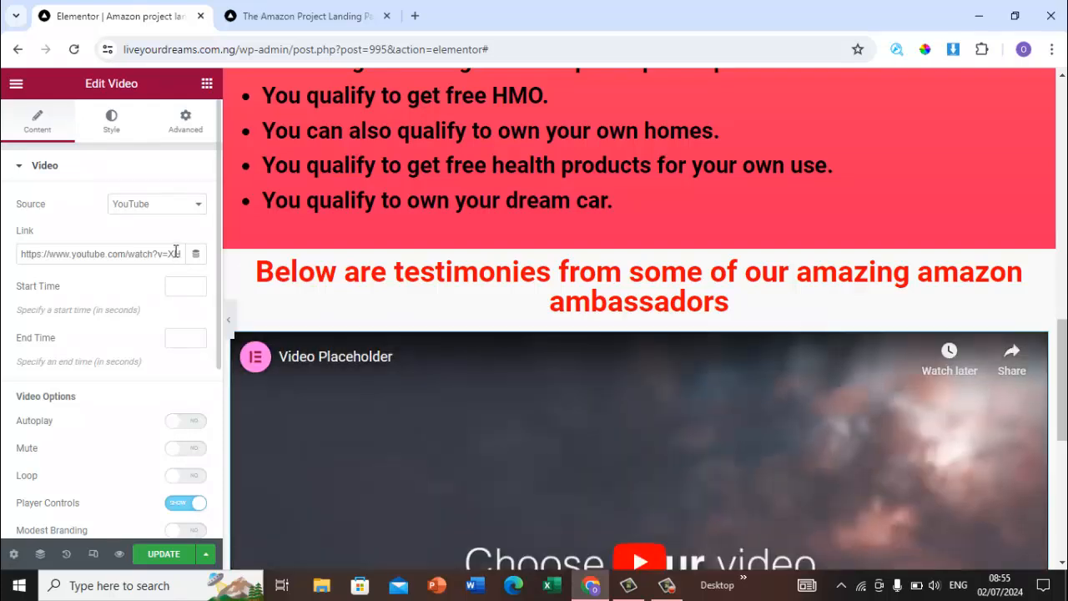
pyautogui.click(175, 251)
pyautogui.press('BackSpace')
pyautogui.press('BackSpace')
pyautogui.press('BackSpace')
pyautogui.press('BackSpace')
pyautogui.press('BackSpace')
pyautogui.press('BackSpace')
pyautogui.press('BackSpace')
pyautogui.press('BackSpace')
pyautogui.press('BackSpace')
pyautogui.press('BackSpace')
pyautogui.press('BackSpace')
pyautogui.press('BackSpace')
pyautogui.press('BackSpace')
pyautogui.press('BackSpace')
pyautogui.press('BackSpace')
pyautogui.press('BackSpace')
pyautogui.press('BackSpace')
pyautogui.press('BackSpace')
pyautogui.press('BackSpace')
pyautogui.press('BackSpace')
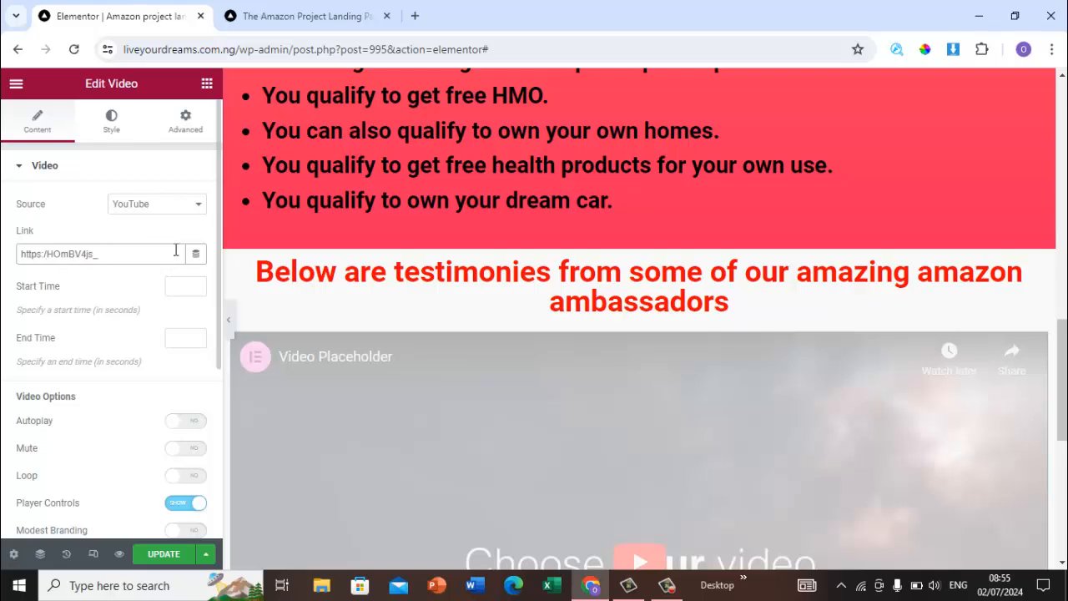
pyautogui.press('BackSpace')
pyautogui.press('BackSpace')
pyautogui.press('BackSpace')
pyautogui.press('BackSpace')
pyautogui.press('BackSpace')
pyautogui.press('BackSpace')
pyautogui.press('BackSpace')
pyautogui.press('BackSpace')
pyautogui.press('BackSpace')
pyautogui.press('BackSpace')
pyautogui.press('BackSpace')
pyautogui.press('BackSpace')
pyautogui.press('BackSpace')
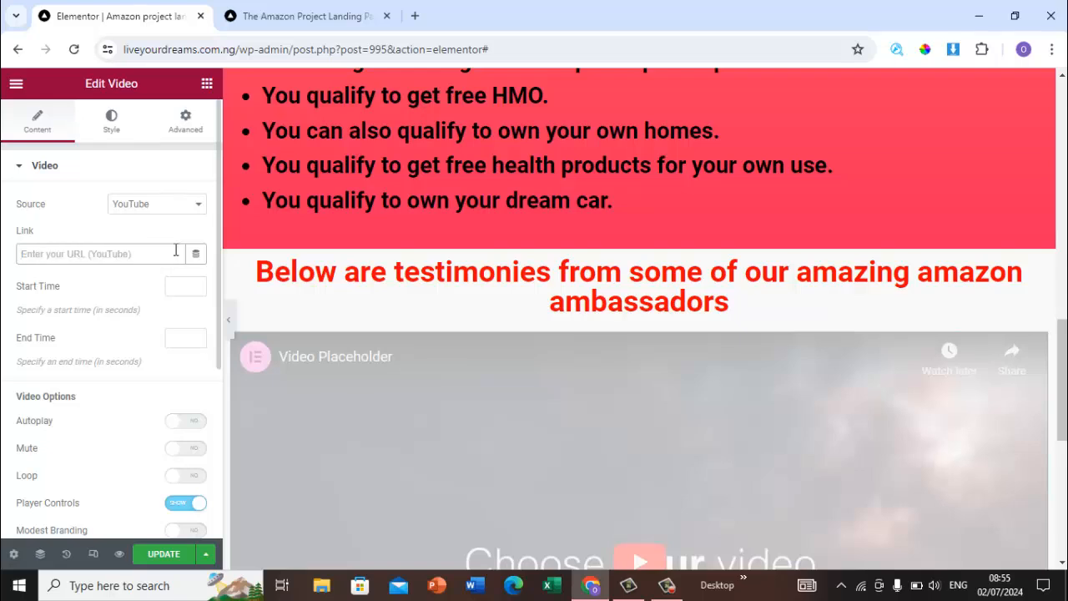
pyautogui.write('https://youtu.be/lue-NZnfPYA')
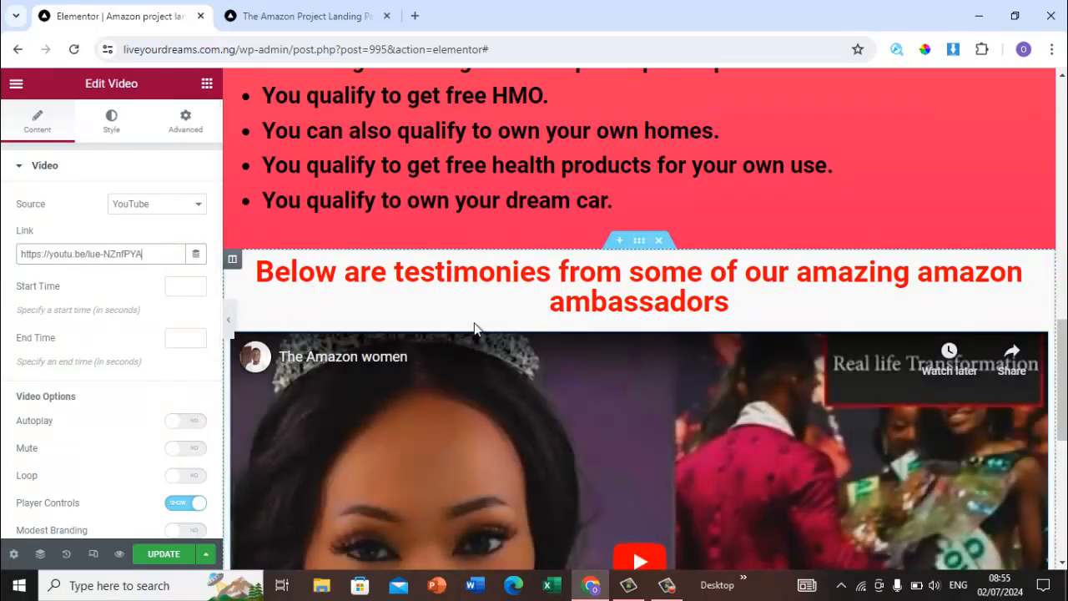
# Step: Preview the testimonies section in mobile responsive mode, then switch back to desktop view
pyautogui.scroll(-4, 925, 419)
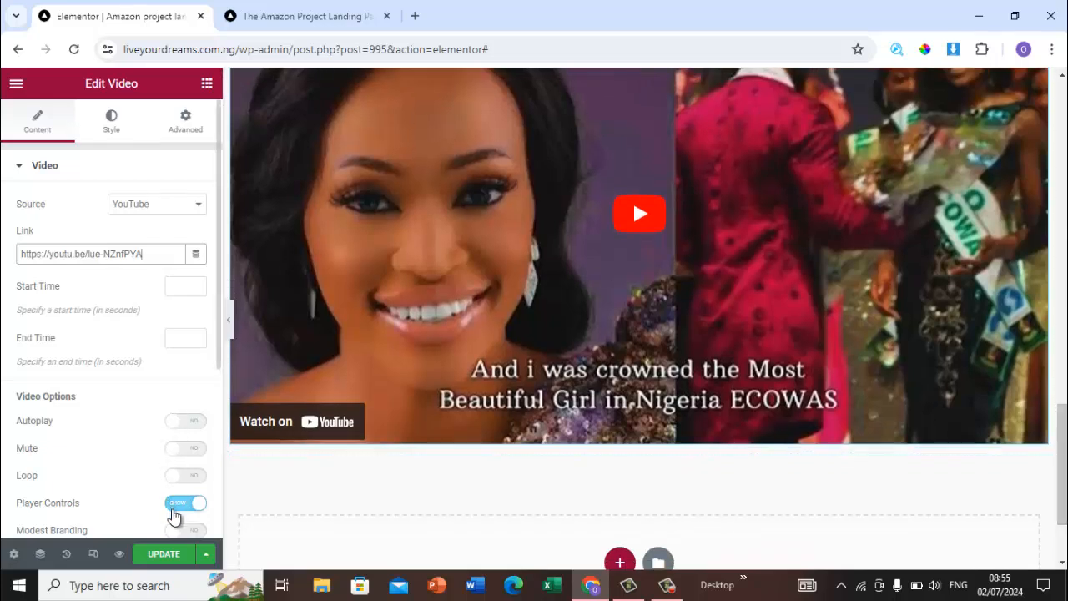
pyautogui.click(178, 565)
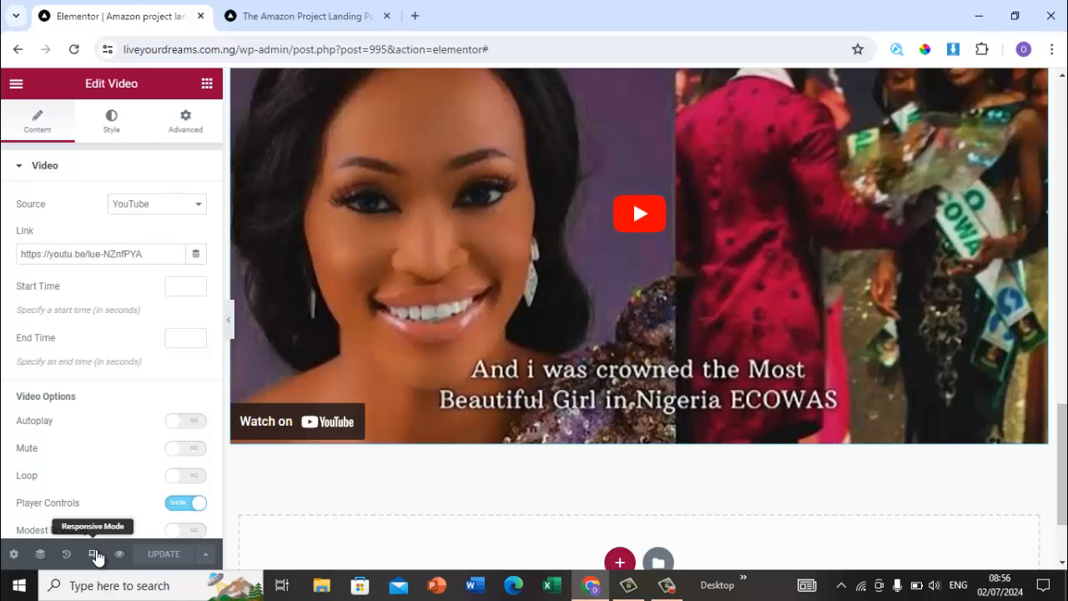
pyautogui.click(94, 555)
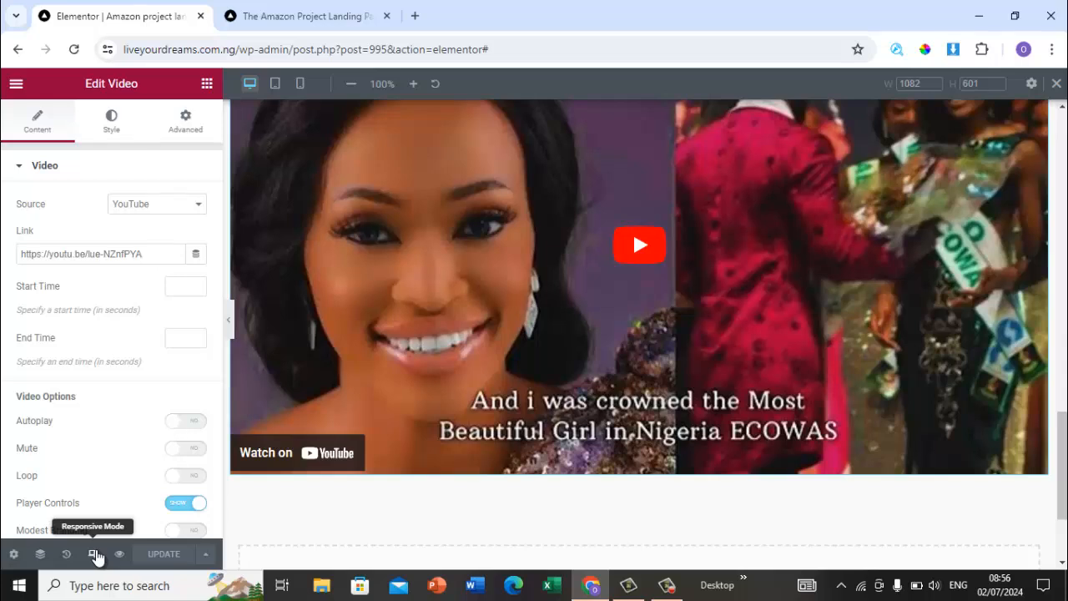
pyautogui.click(301, 83)
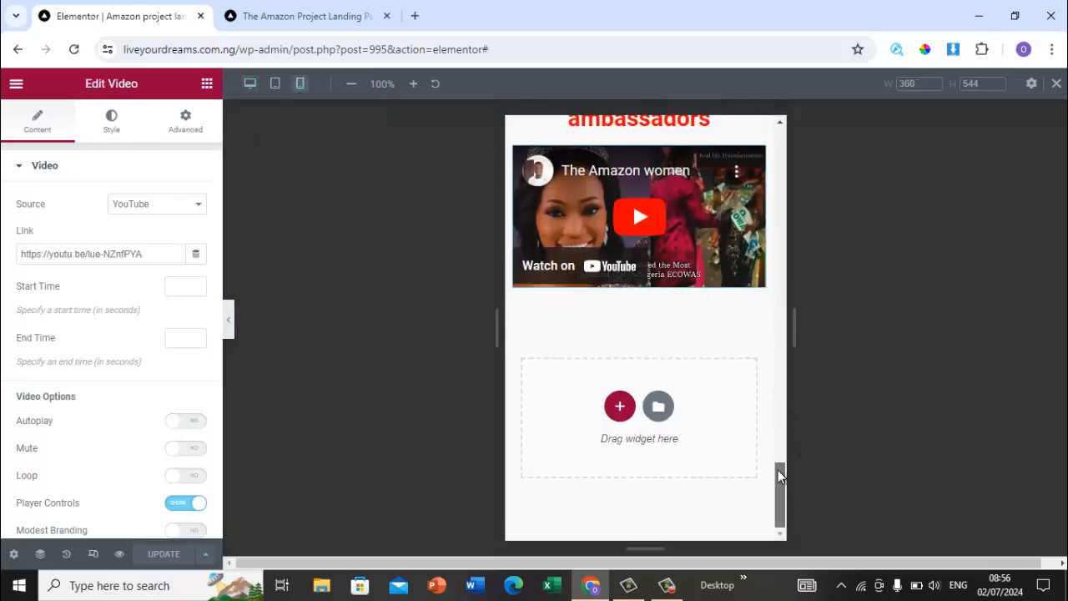
pyautogui.moveTo(778, 470); pyautogui.dragTo(805, 504)
pyautogui.click(249, 84)
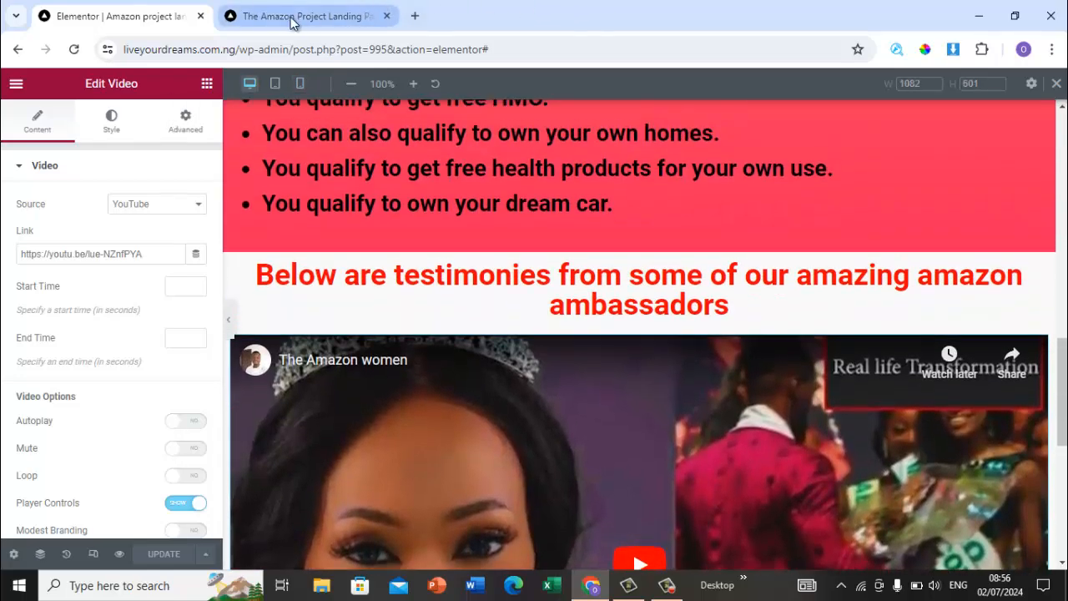
# Step: Examine the sections following the video on the original landing page
pyautogui.click(292, 19)
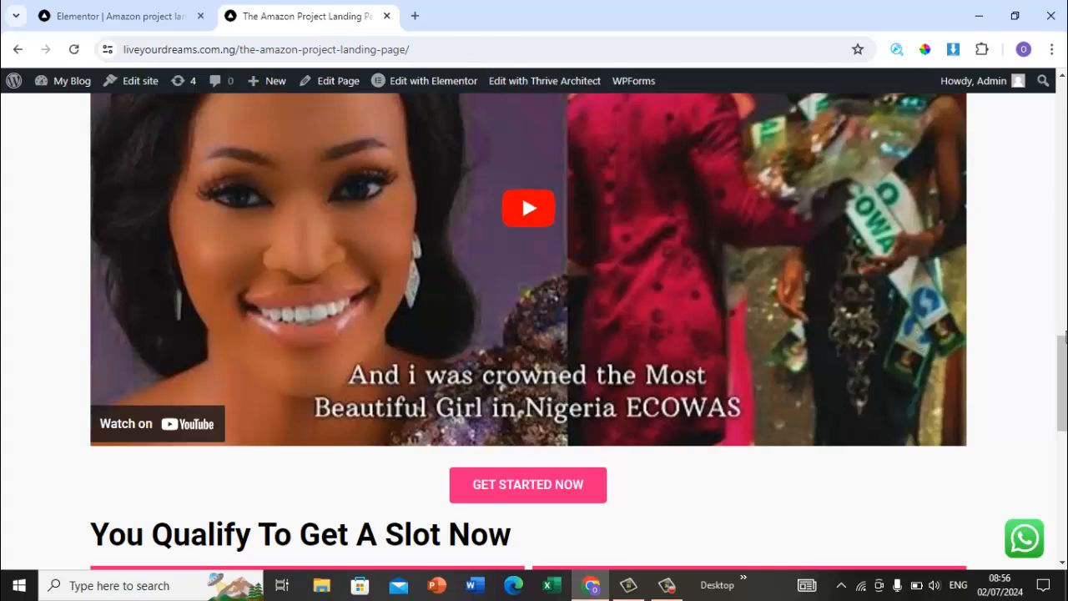
pyautogui.scroll(5, 1066, 336)
pyautogui.moveTo(1065, 303); pyautogui.dragTo(1066, 431)
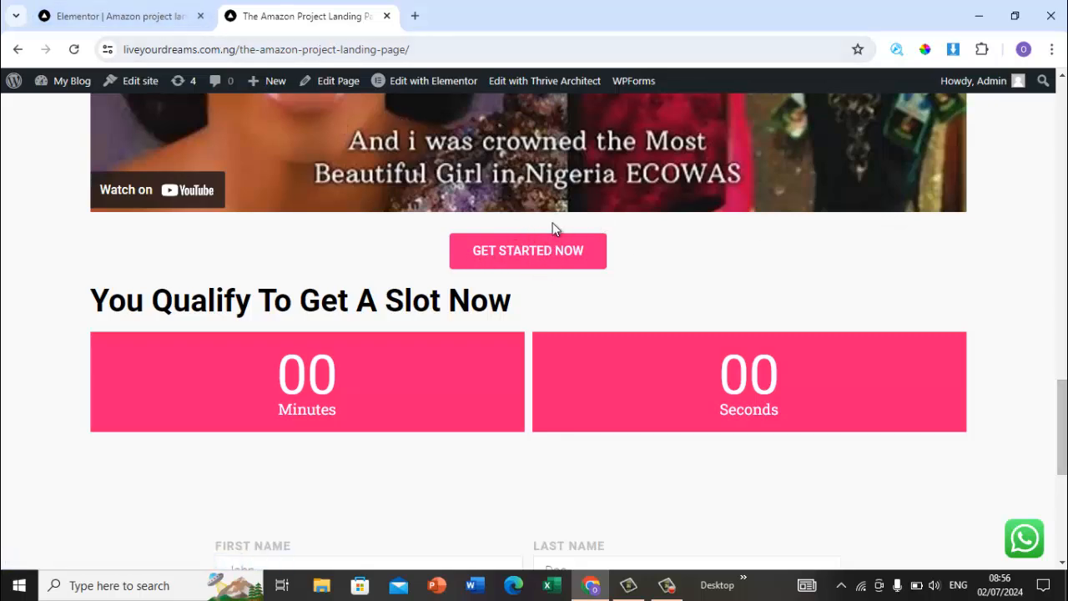
# Step: Add a one-column section below the testimony video and drop a Button widget into it
pyautogui.click(114, 12)
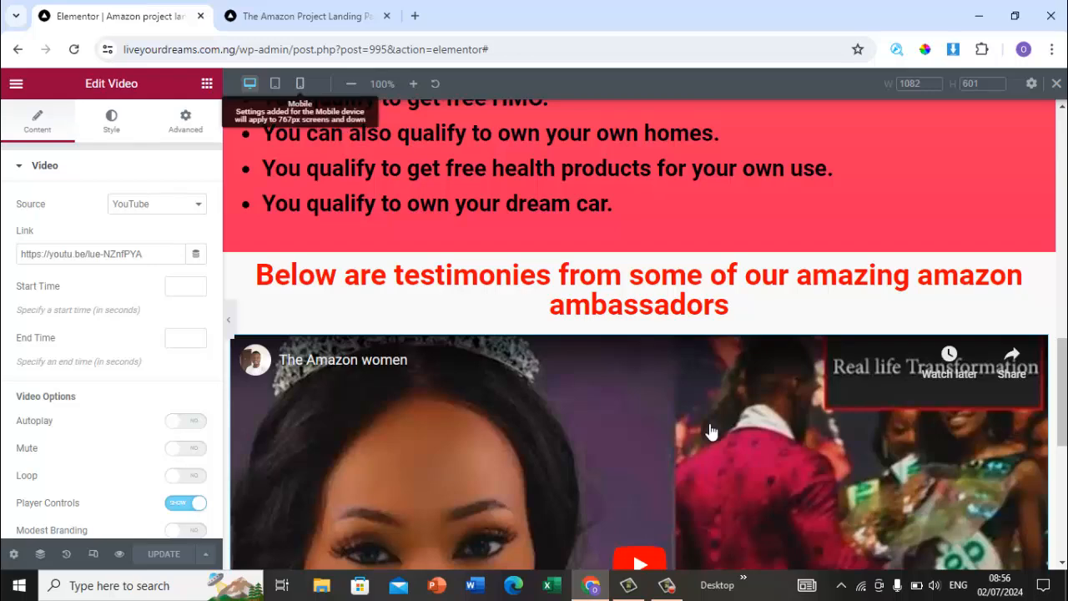
pyautogui.scroll(-3, 710, 431)
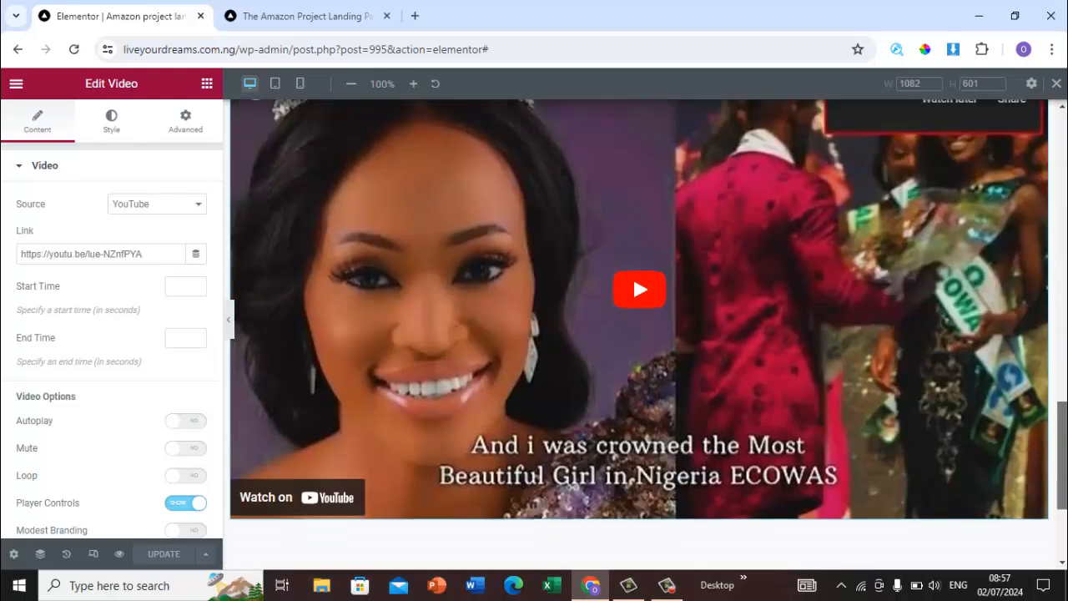
pyautogui.scroll(-2, 633, 273)
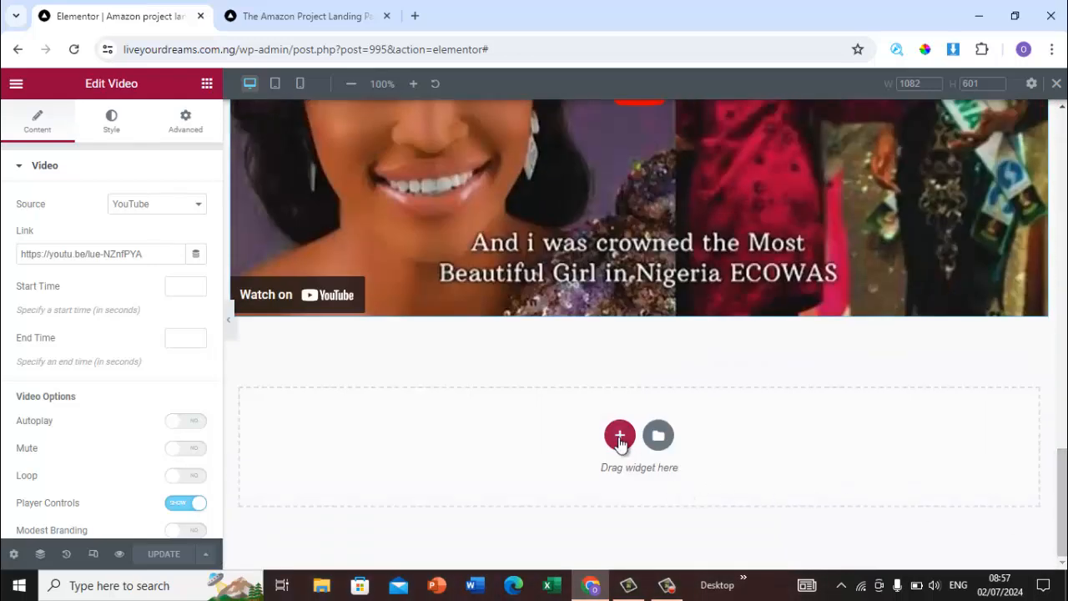
pyautogui.click(619, 438)
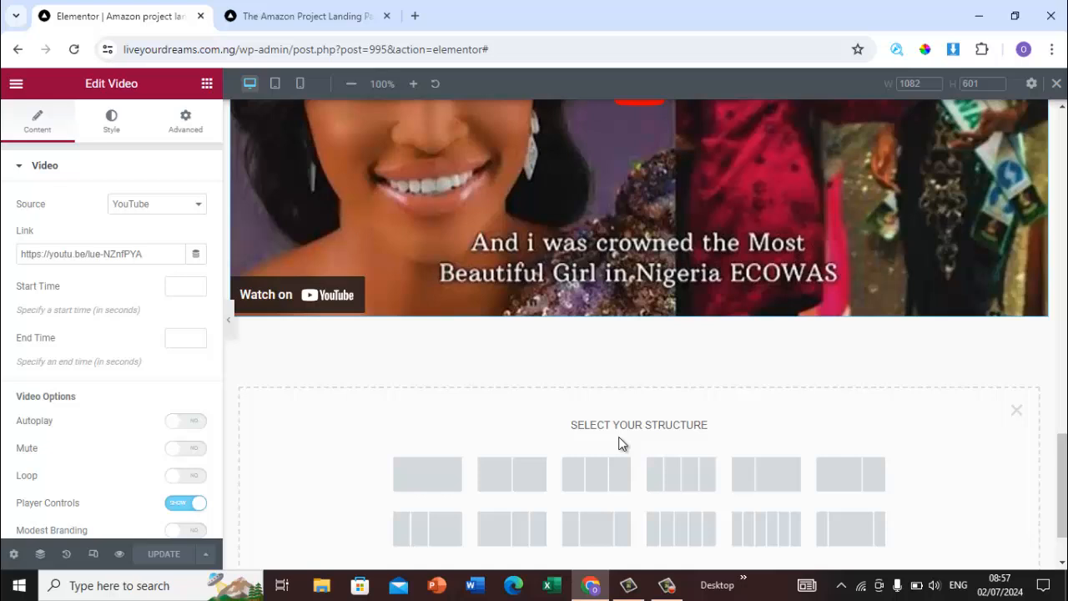
pyautogui.click(457, 481)
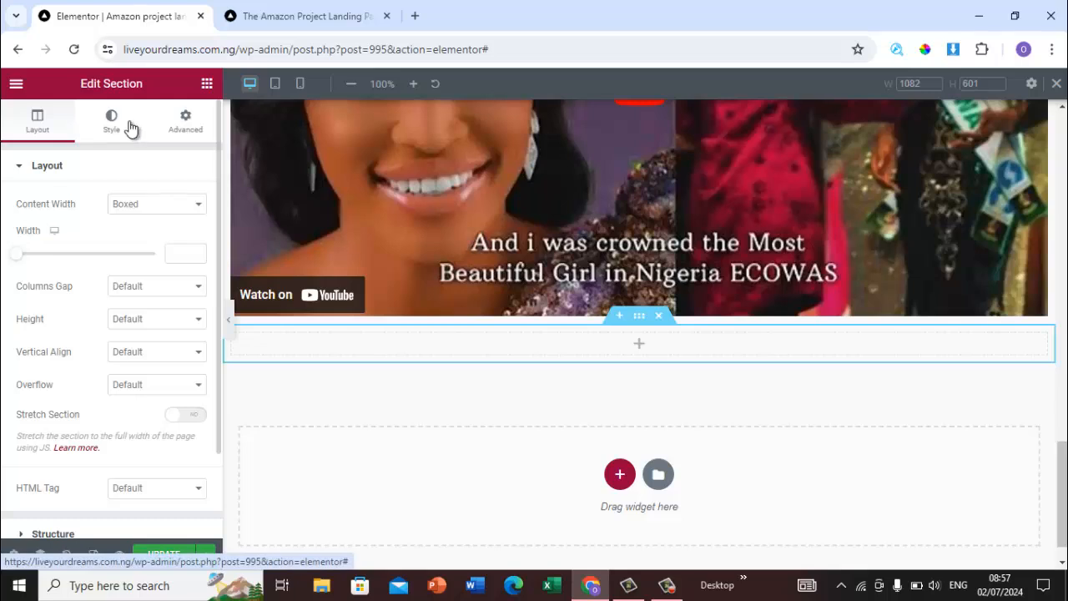
pyautogui.click(207, 84)
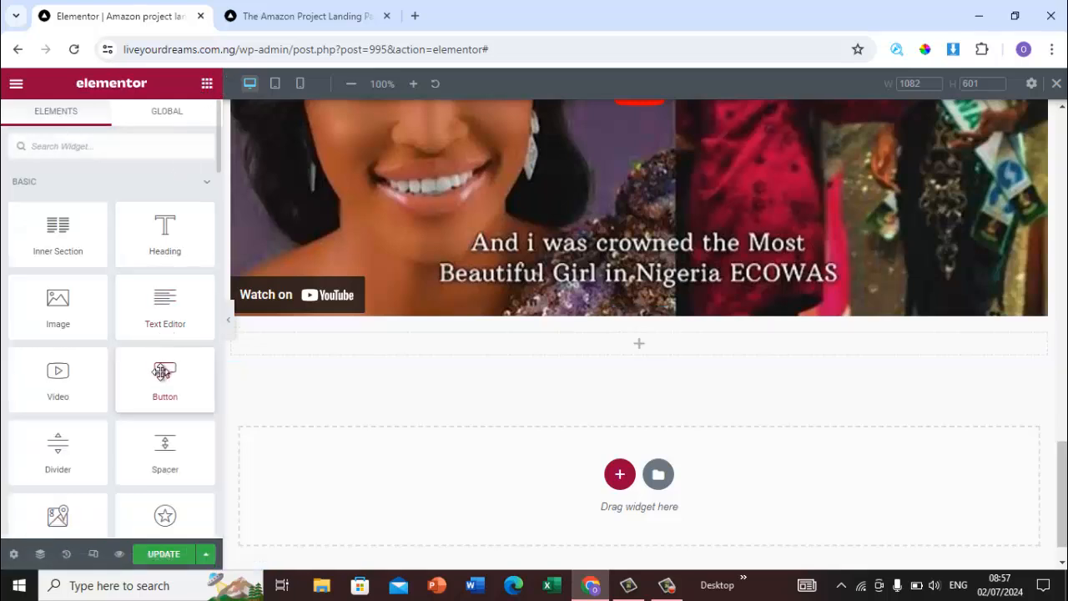
pyautogui.moveTo(162, 372); pyautogui.dragTo(561, 340)
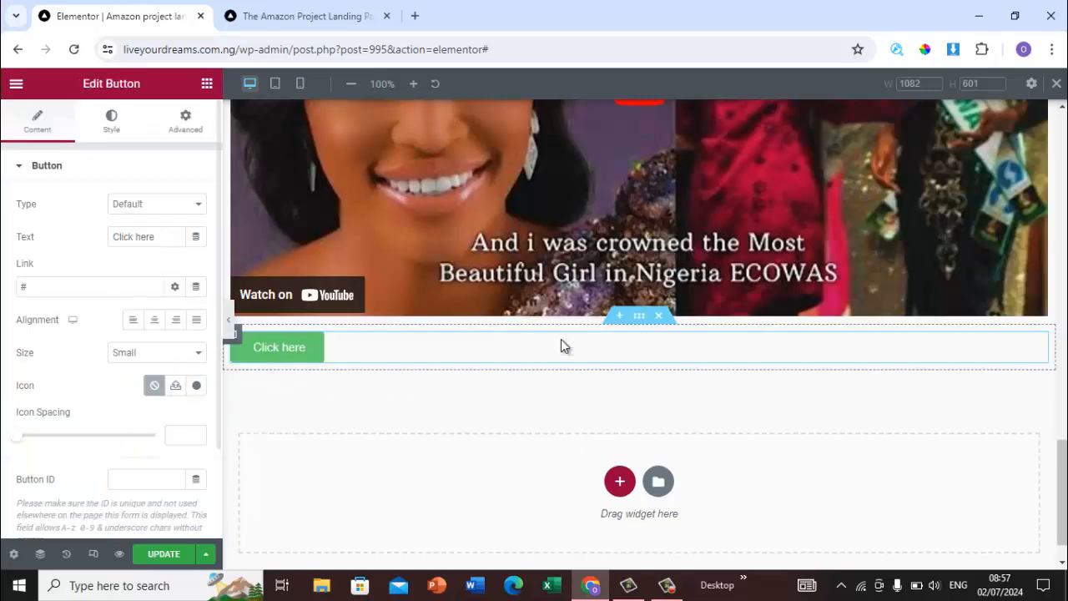
# Step: Set the button's text to GET STARTED NOW and center-align it
pyautogui.click(294, 17)
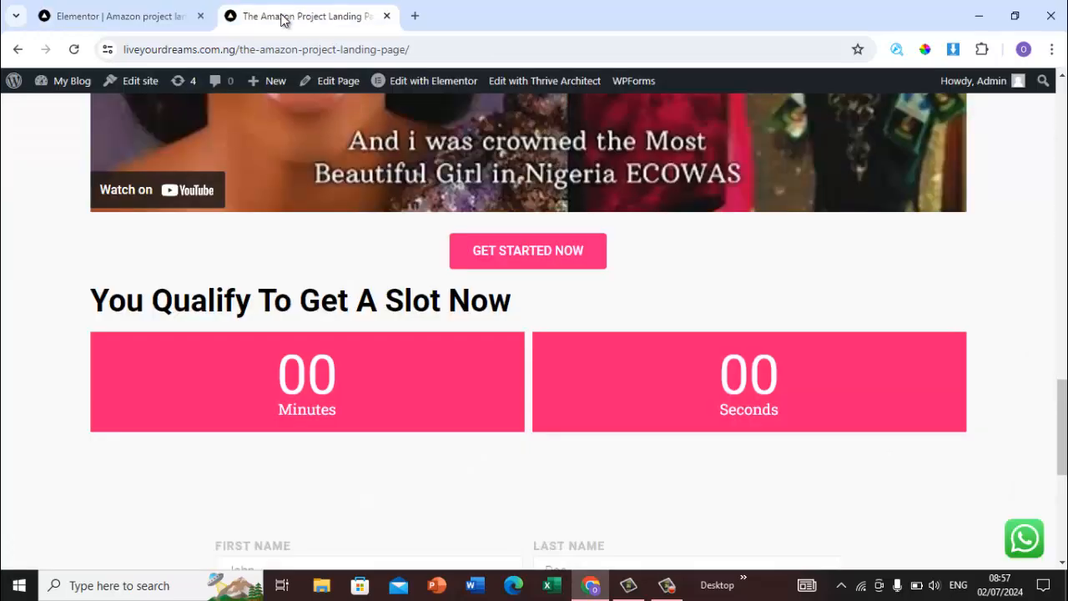
pyautogui.click(120, 19)
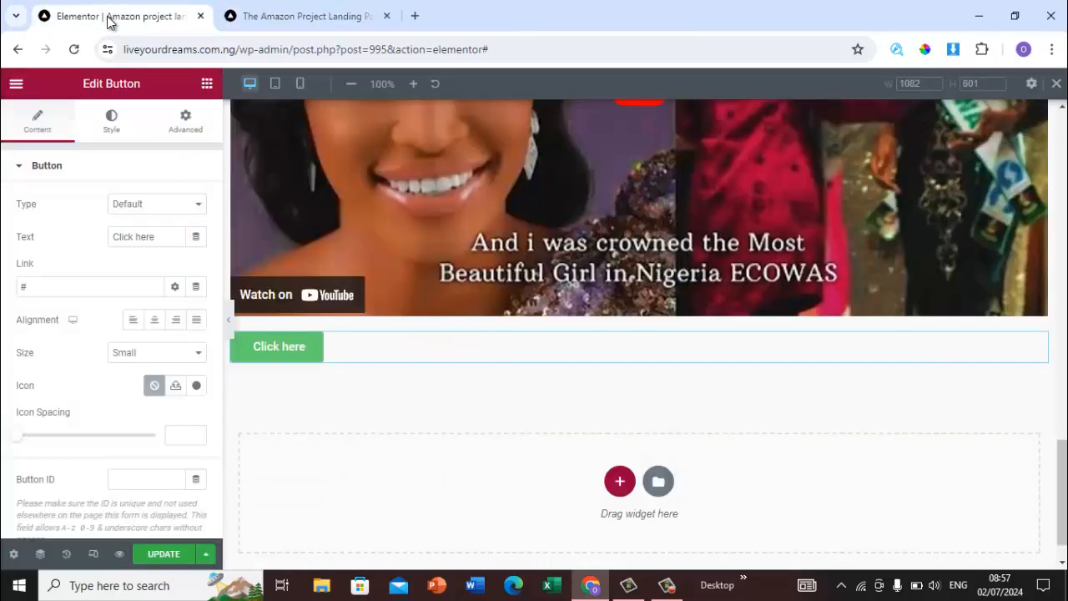
pyautogui.click(161, 237)
pyautogui.press('BackSpace')
pyautogui.press('BackSpace')
pyautogui.press('BackSpace')
pyautogui.press('BackSpace')
pyautogui.press('BackSpace')
pyautogui.press('BackSpace')
pyautogui.press('BackSpace')
pyautogui.press('BackSpace')
pyautogui.press('BackSpace')
pyautogui.press('BackSpace')
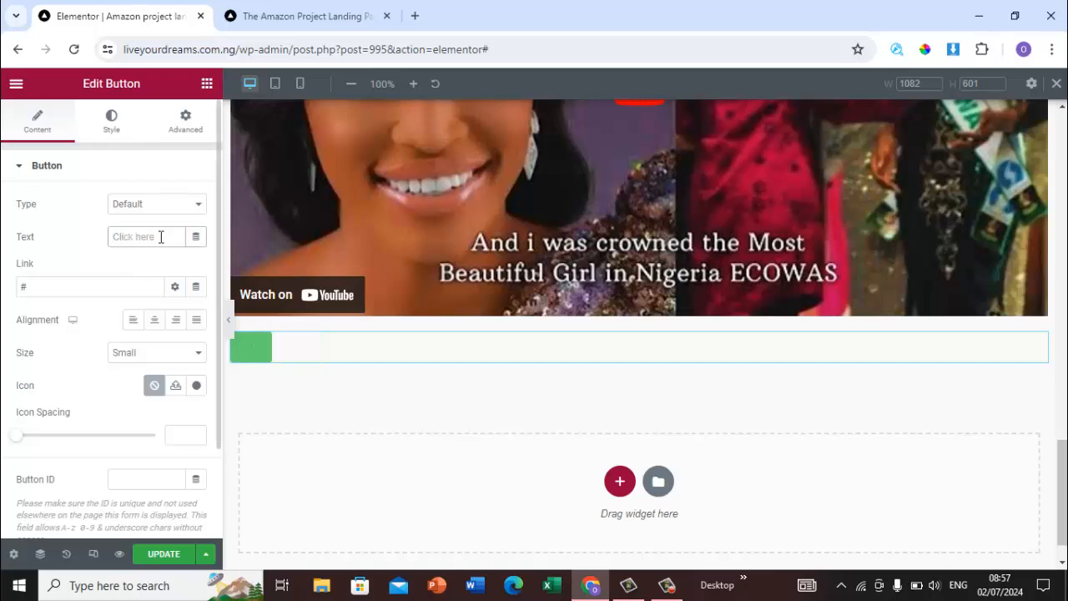
pyautogui.write('GET')
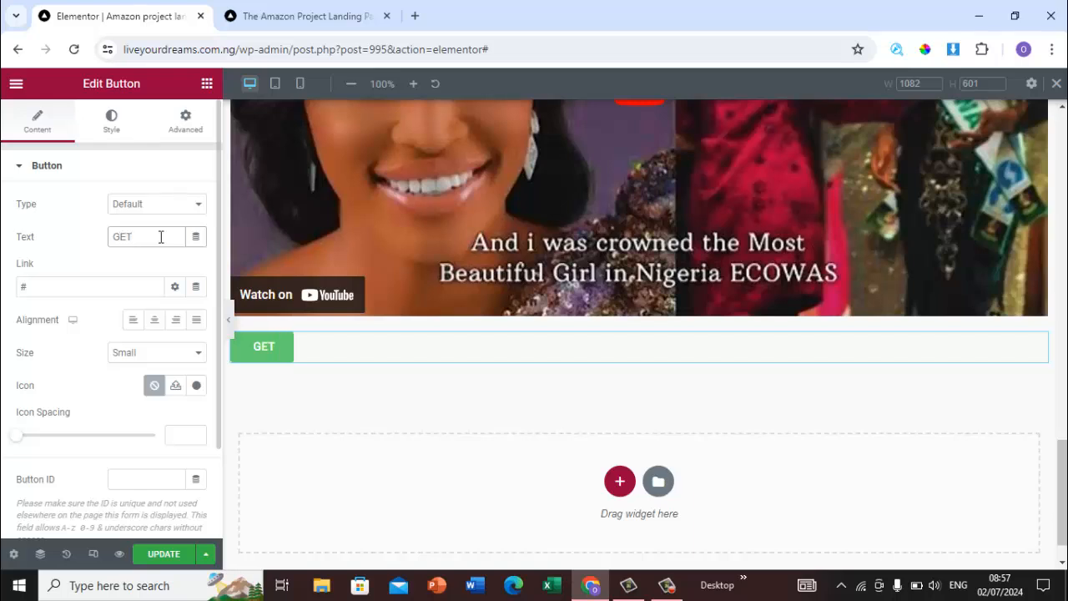
pyautogui.write(' STARTE')
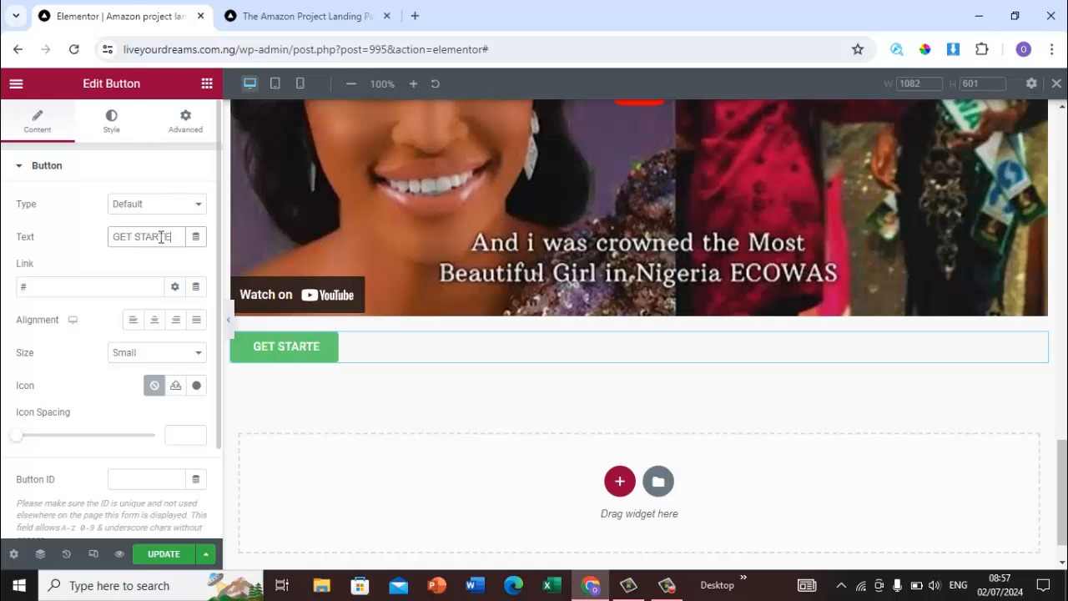
pyautogui.write('D NO')
pyautogui.write('W')
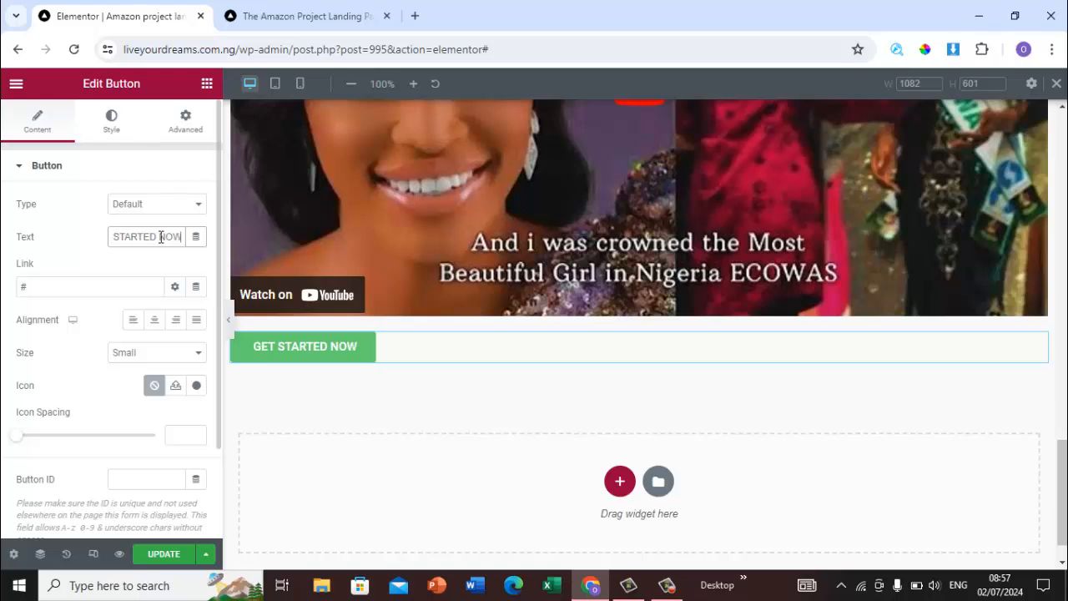
pyautogui.click(153, 328)
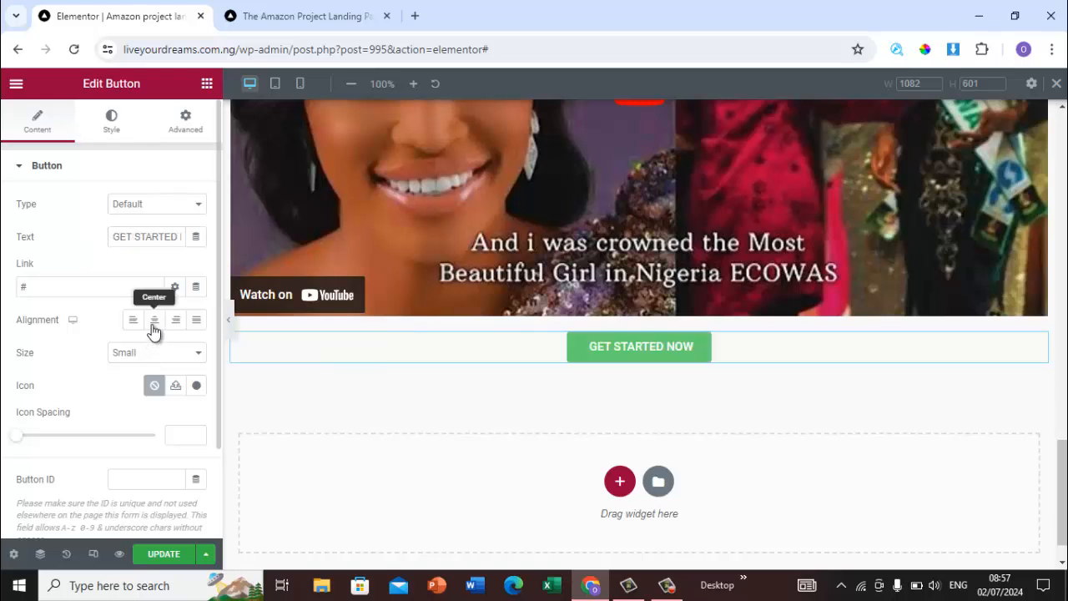
# Step: Set the button's background colour to red (#FF0000)
pyautogui.click(325, 17)
pyautogui.click(151, 18)
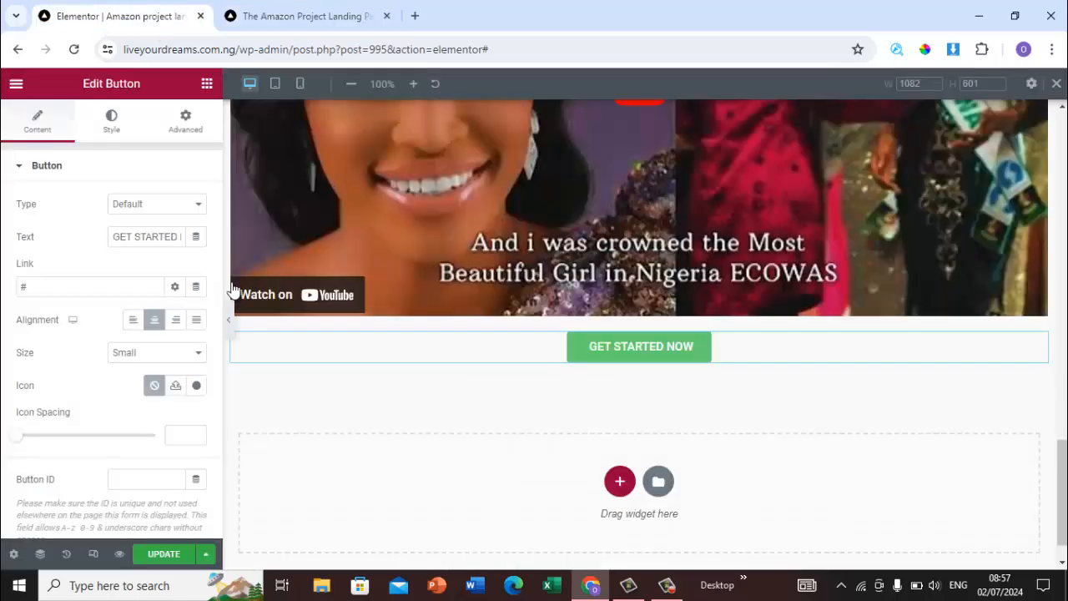
pyautogui.click(108, 121)
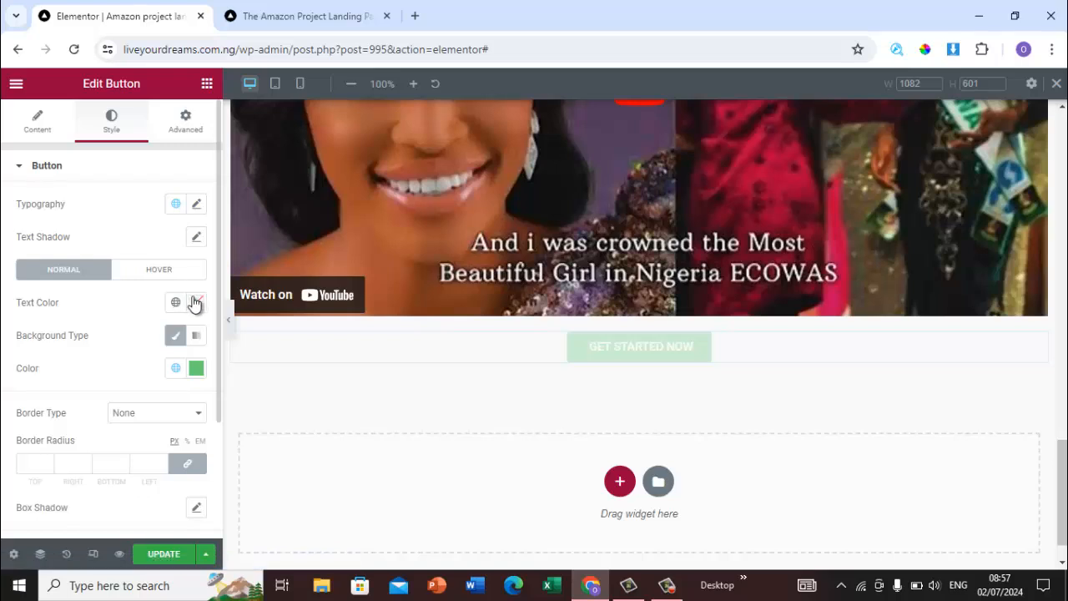
pyautogui.click(201, 368)
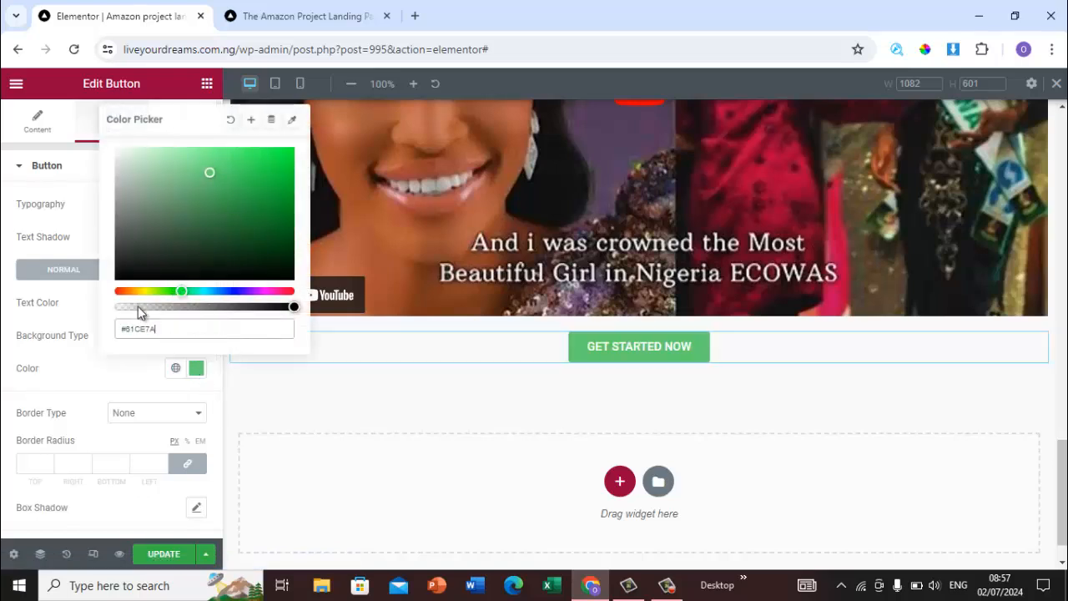
pyautogui.moveTo(138, 293); pyautogui.dragTo(100, 302)
pyautogui.moveTo(208, 192)
pyautogui.mouseDown()
pyautogui.moveTo(236, 147)
pyautogui.moveTo(175, 139)
pyautogui.moveTo(109, 160)
pyautogui.moveTo(117, 153)
pyautogui.mouseUp()
pyautogui.moveTo(224, 148)
pyautogui.mouseDown()
pyautogui.moveTo(292, 157)
pyautogui.moveTo(227, 242)
pyautogui.moveTo(269, 159)
pyautogui.moveTo(313, 147)
pyautogui.moveTo(313, 161)
pyautogui.mouseUp()
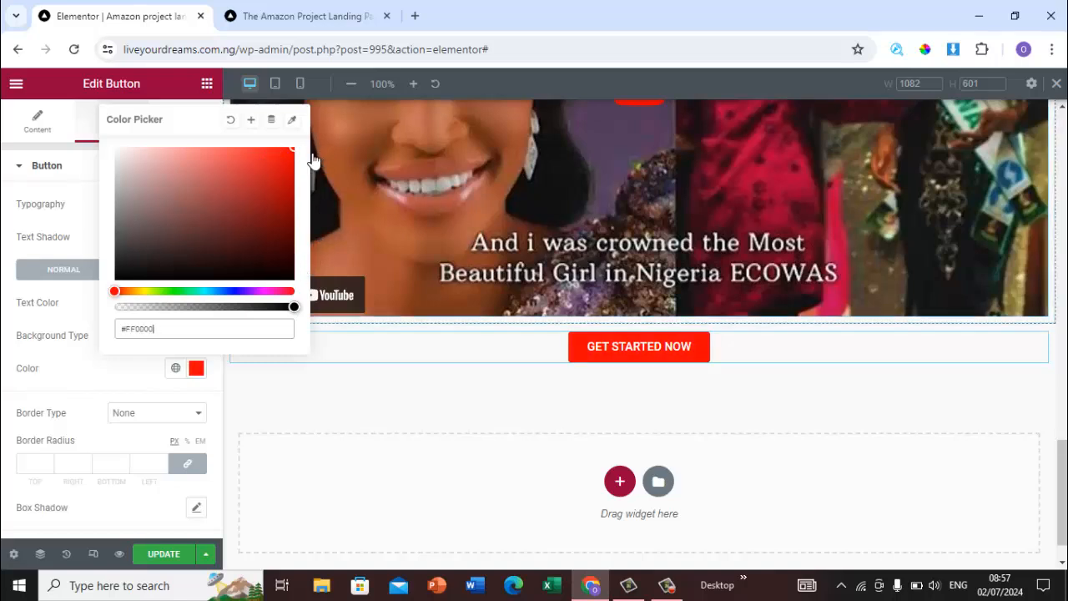
# Step: Add another one-column section below the GET STARTED NOW button
pyautogui.click(302, 23)
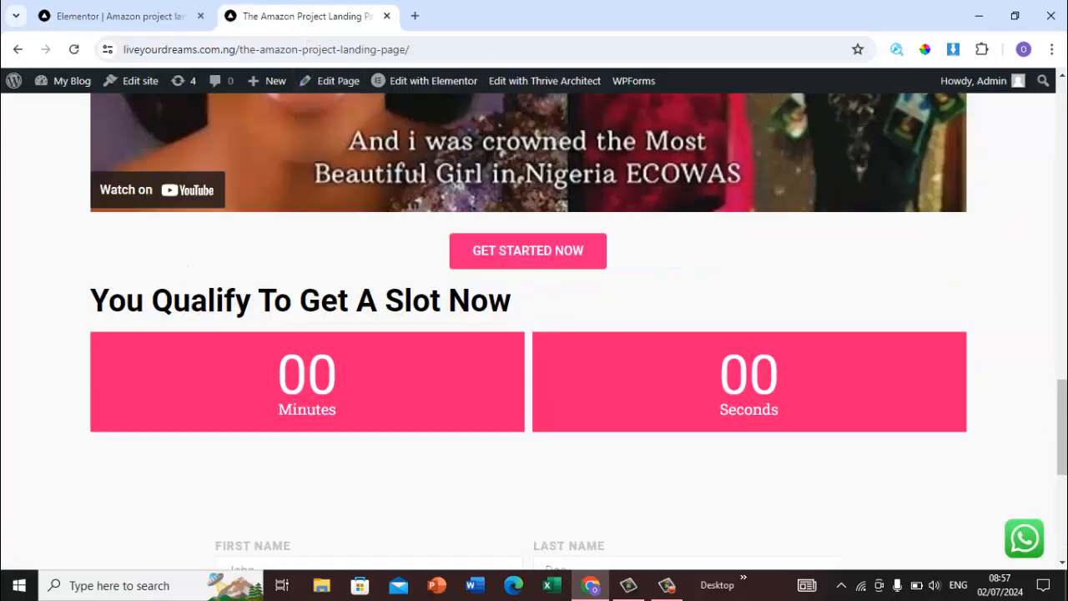
pyautogui.scroll(-2, 534, 334)
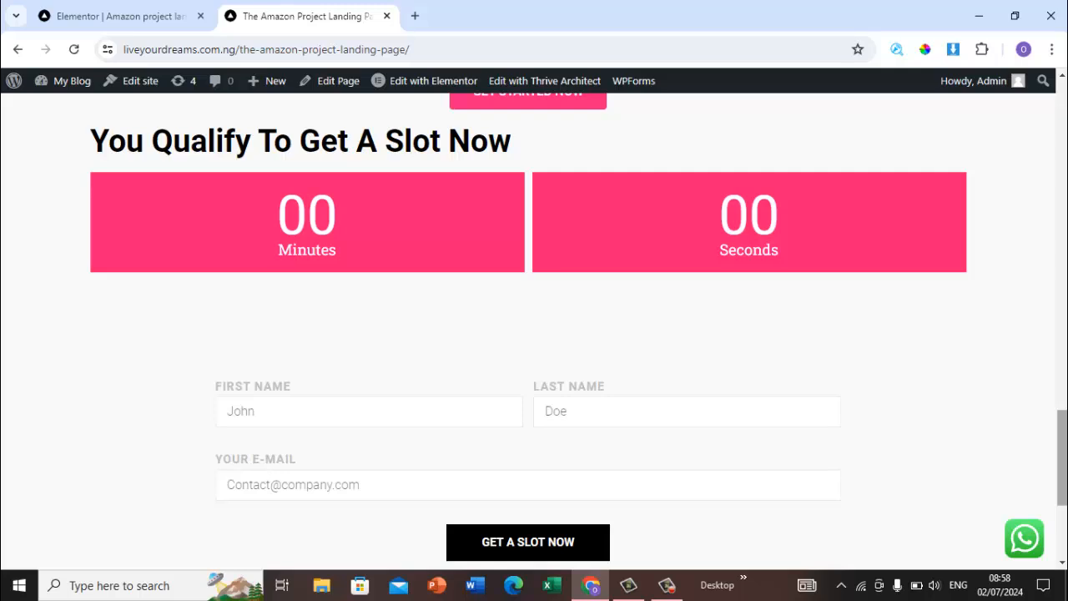
pyautogui.click(131, 6)
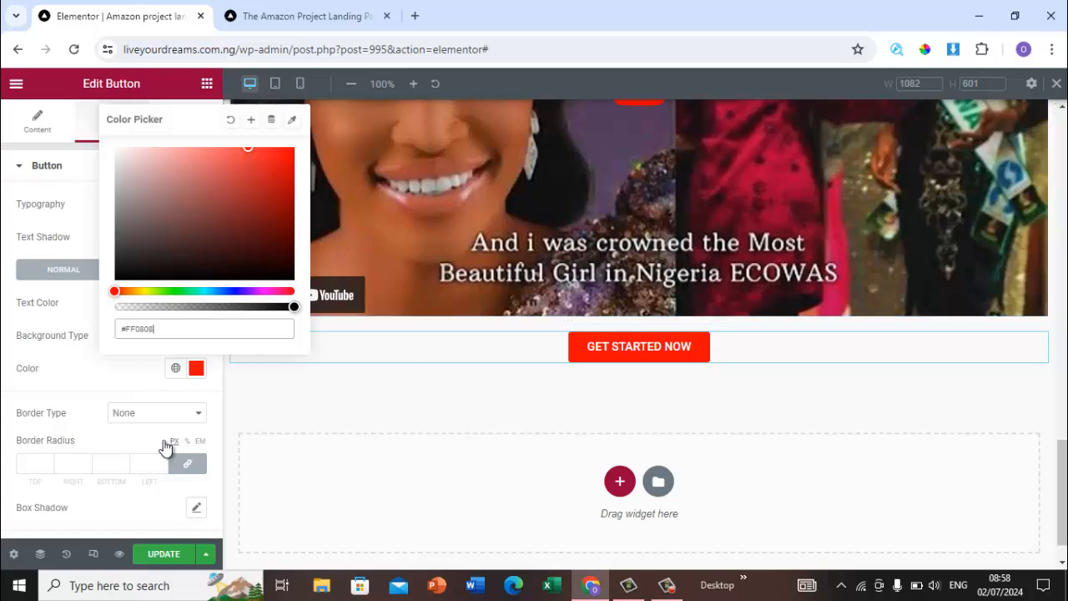
pyautogui.click(73, 379)
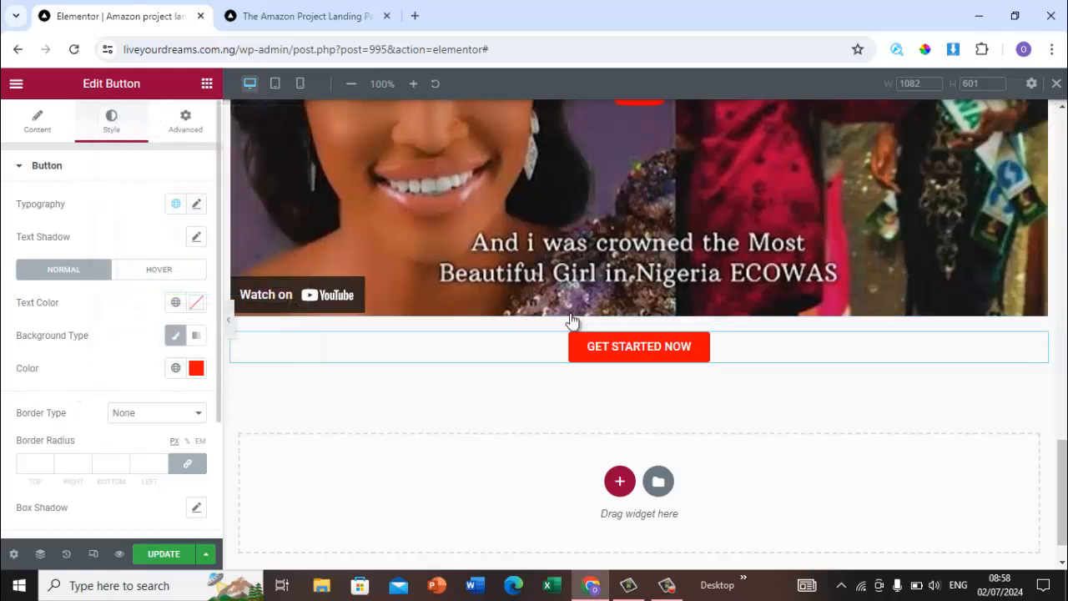
pyautogui.scroll(-1, 926, 444)
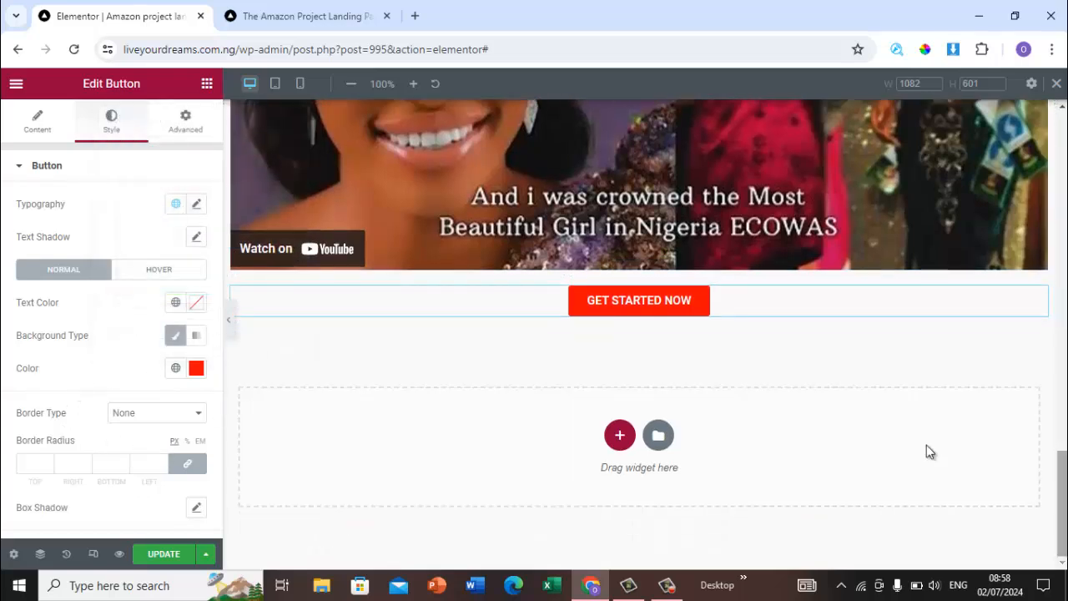
pyautogui.click(619, 435)
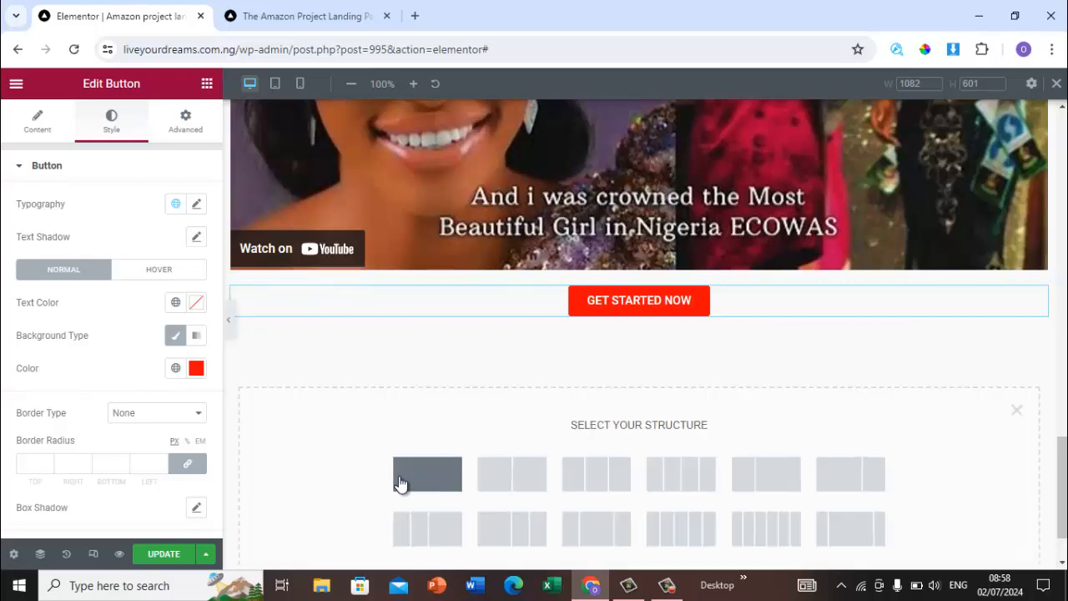
pyautogui.click(399, 483)
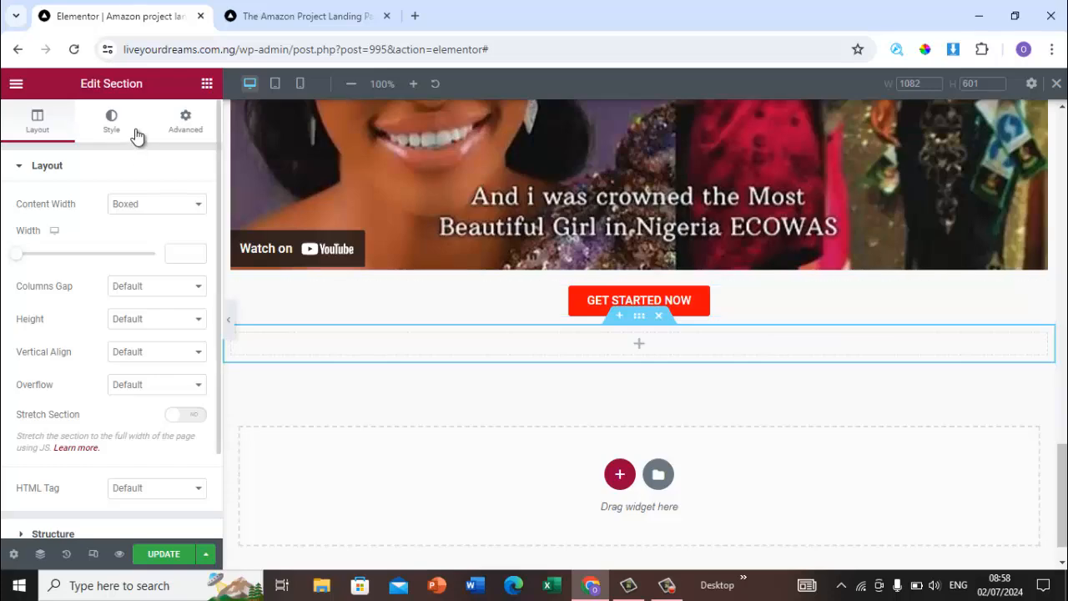
# Step: Place a Heading widget into the new empty section
pyautogui.click(275, 10)
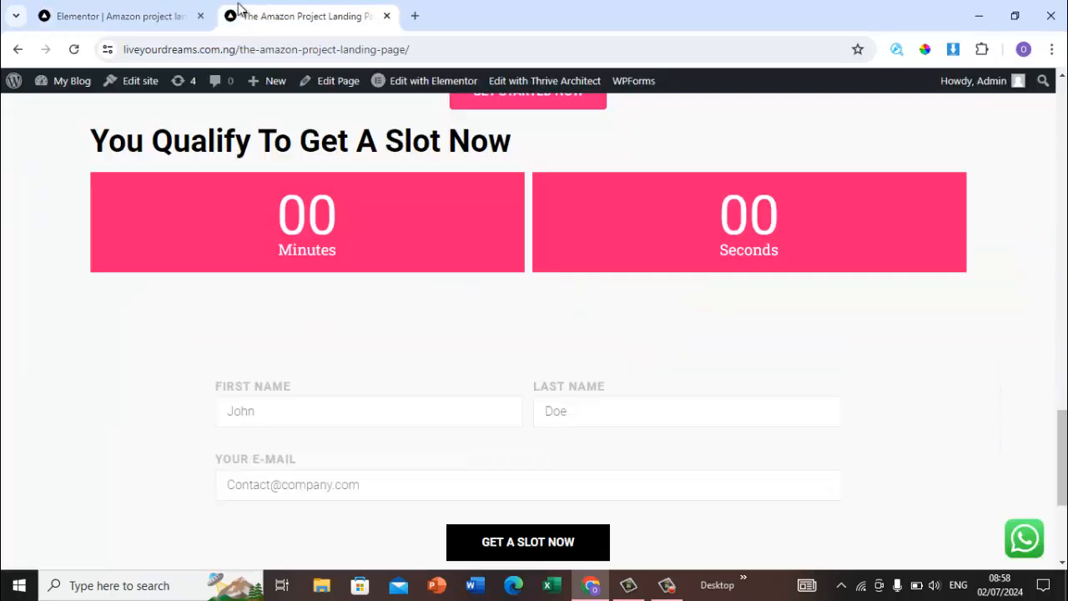
pyautogui.click(109, 10)
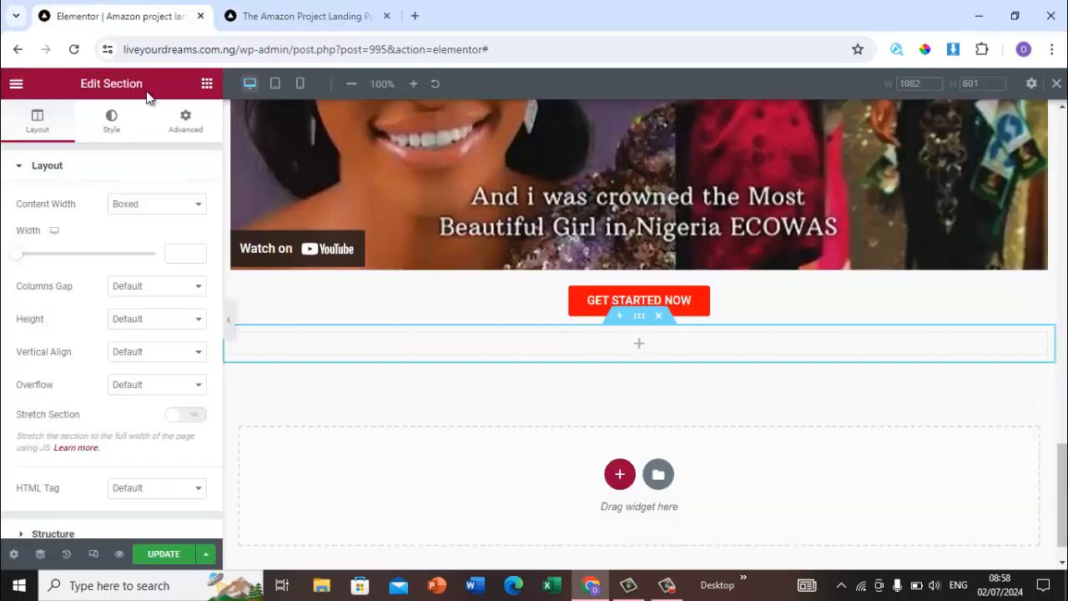
pyautogui.click(207, 83)
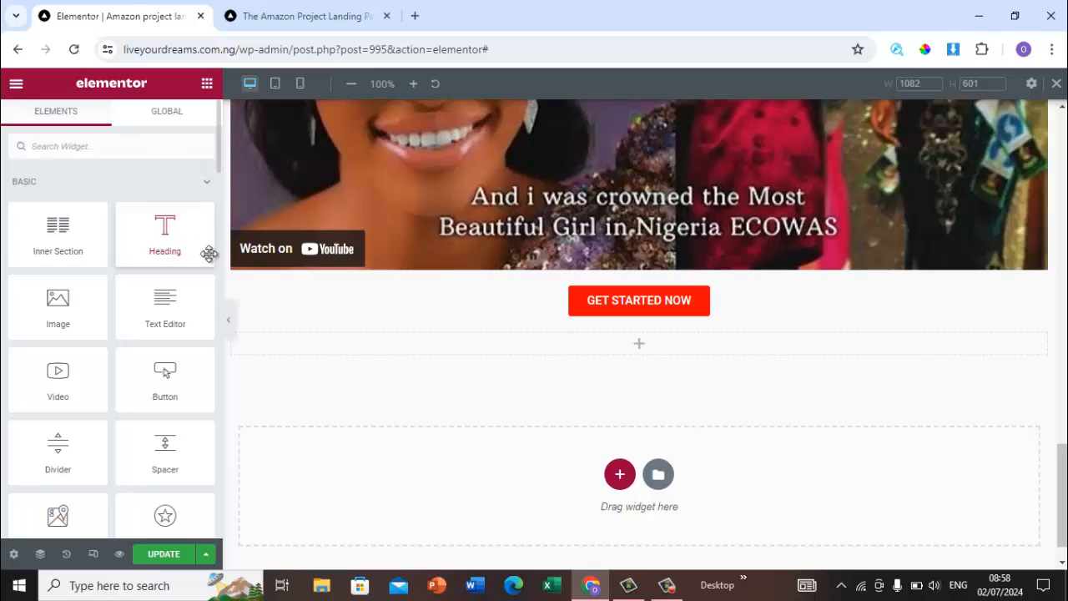
pyautogui.moveTo(208, 254); pyautogui.dragTo(548, 347)
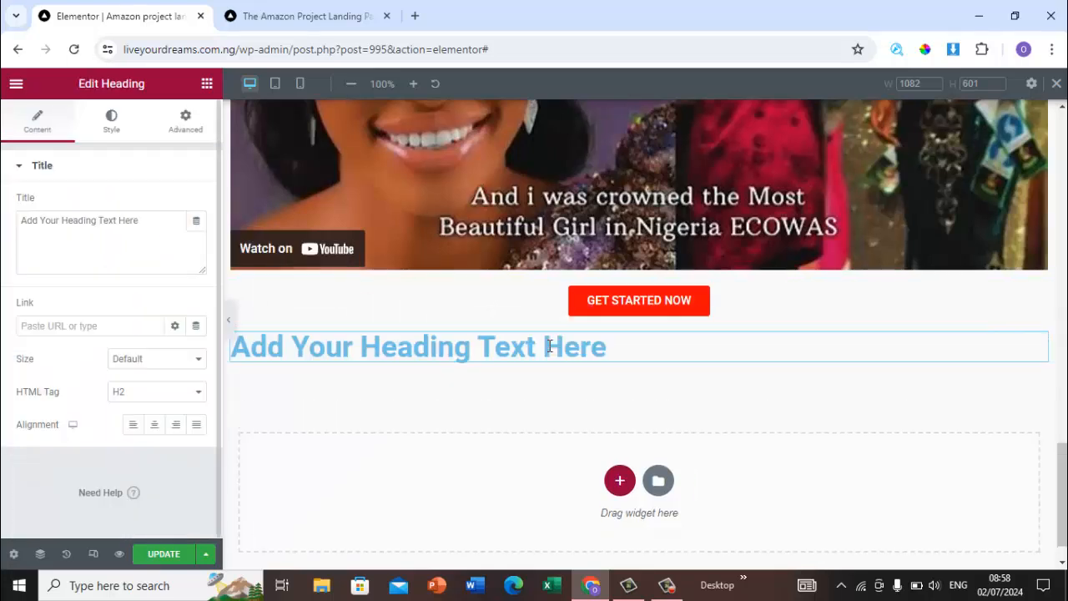
# Step: Copy the heading You Qualify To Get A Slot Now from the original page and paste it as the heading's title
pyautogui.click(315, 15)
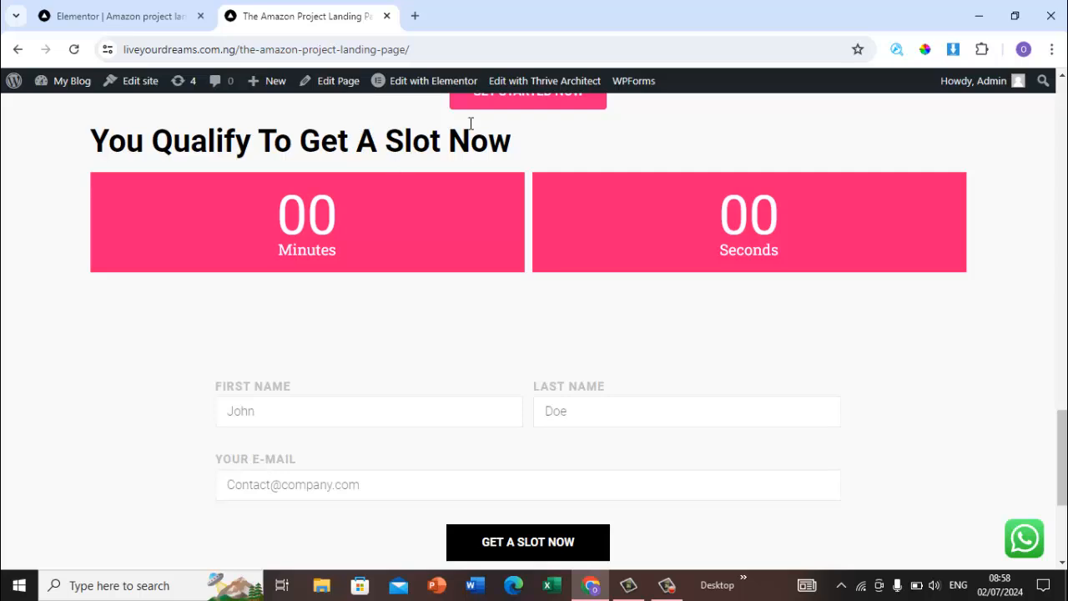
pyautogui.moveTo(514, 141); pyautogui.dragTo(87, 136)
pyautogui.hotkey('ctrl', 'c')
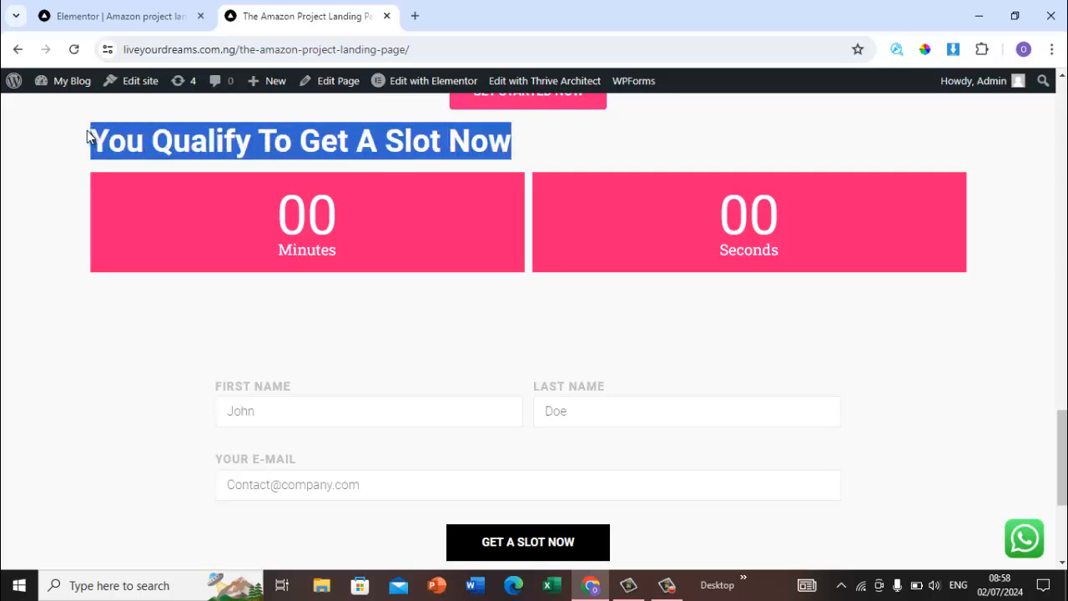
pyautogui.click(109, 14)
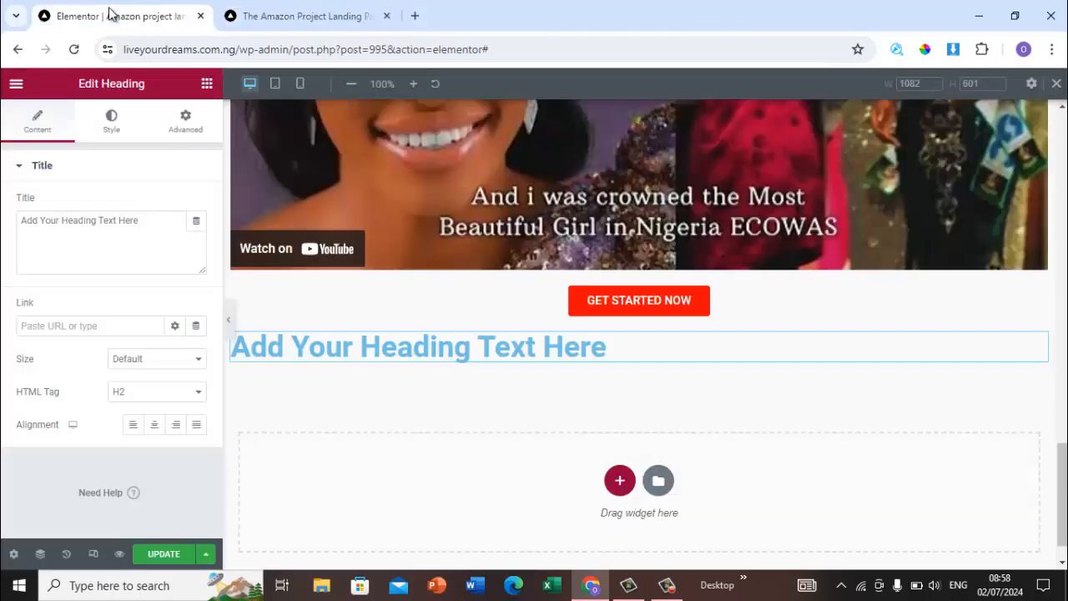
pyautogui.click(104, 237)
pyautogui.press('BackSpace')
pyautogui.press('BackSpace')
pyautogui.press('BackSpace')
pyautogui.press('BackSpace')
pyautogui.press('BackSpace')
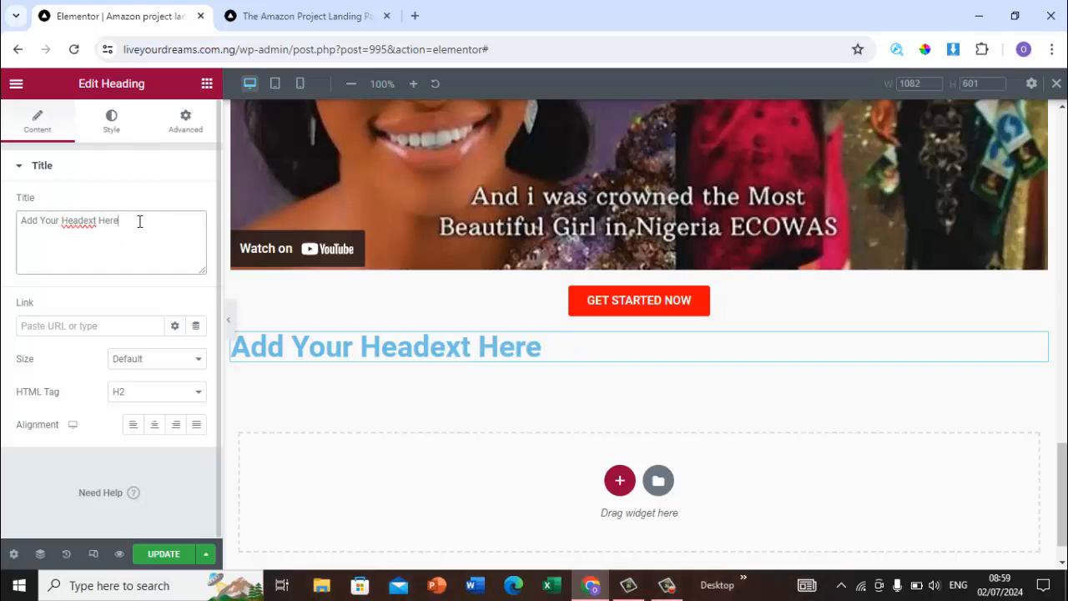
pyautogui.press('BackSpace')
pyautogui.press('BackSpace')
pyautogui.press('BackSpace')
pyautogui.press('BackSpace')
pyautogui.press('BackSpace')
pyautogui.press('BackSpace')
pyautogui.press('BackSpace')
pyautogui.press('BackSpace')
pyautogui.press('BackSpace')
pyautogui.press('BackSpace')
pyautogui.press('BackSpace')
pyautogui.press('BackSpace')
pyautogui.press('BackSpace')
pyautogui.press('BackSpace')
pyautogui.press('BackSpace')
pyautogui.press('BackSpace')
pyautogui.press('BackSpace')
pyautogui.press('BackSpace')
pyautogui.press('BackSpace')
pyautogui.press('BackSpace')
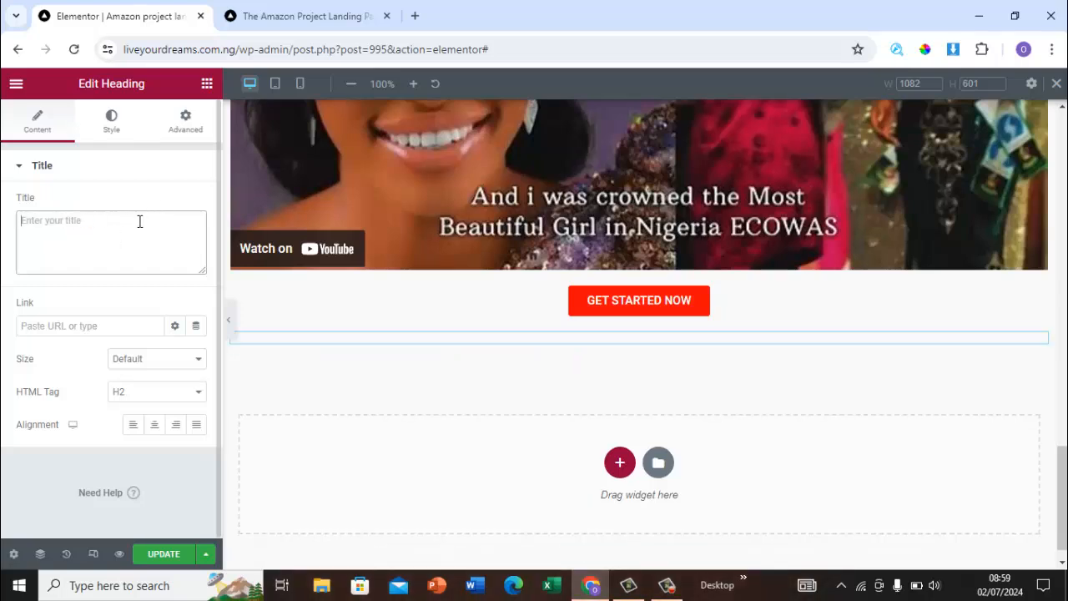
pyautogui.hotkey('ctrl', 'v')
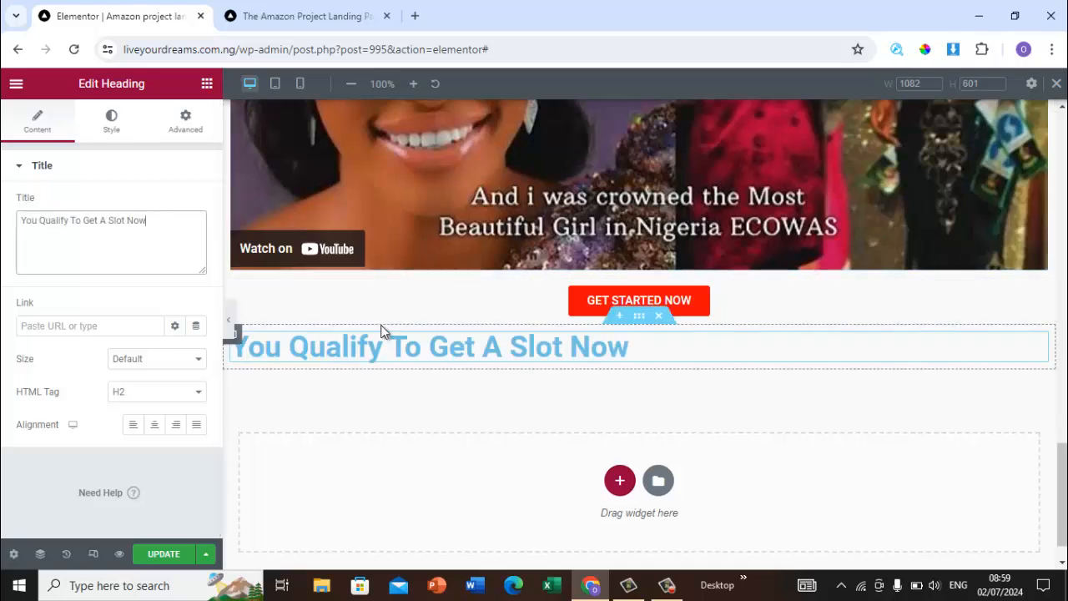
# Step: Set the heading's text colour to black (#000000)
pyautogui.click(107, 122)
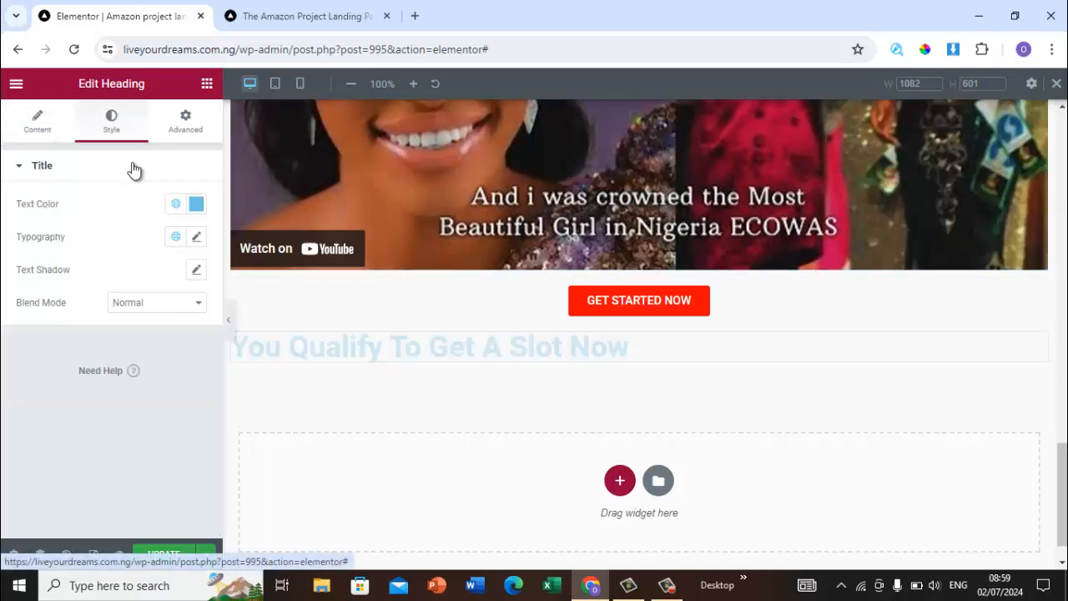
pyautogui.click(195, 205)
pyautogui.click(207, 280)
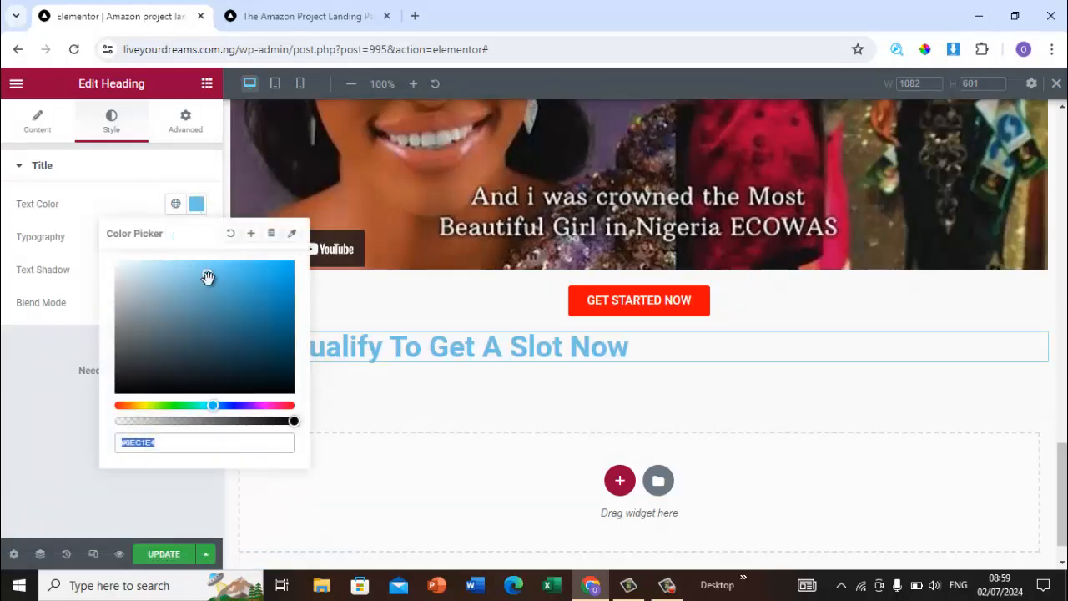
pyautogui.moveTo(195, 295); pyautogui.dragTo(106, 404)
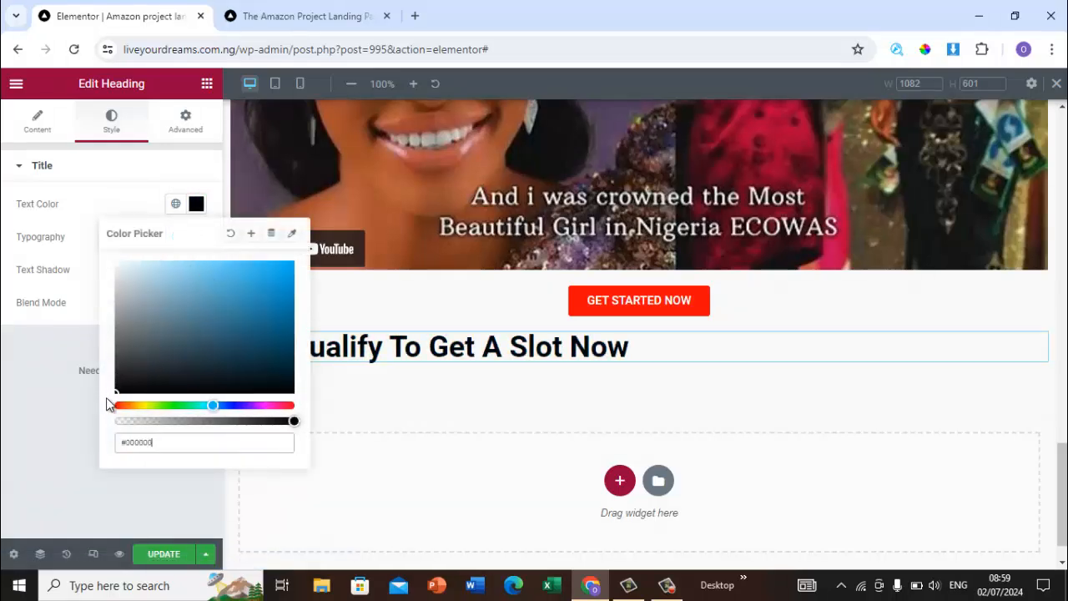
pyautogui.click(42, 473)
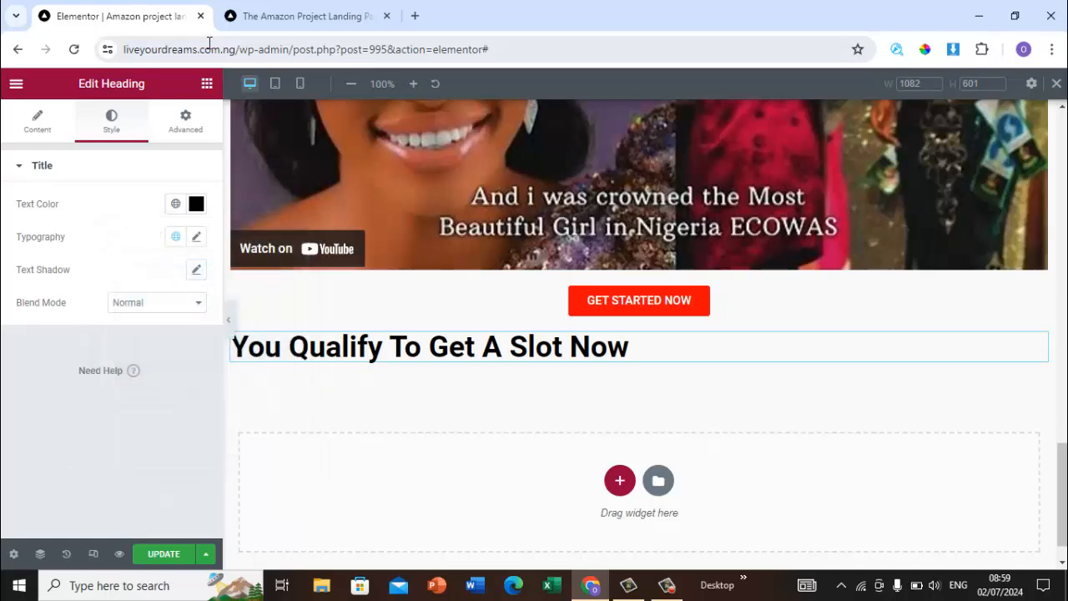
# Step: Compare with the original page and add a Countdown widget below the You Qualify To Get A Slot Now heading
pyautogui.click(317, 8)
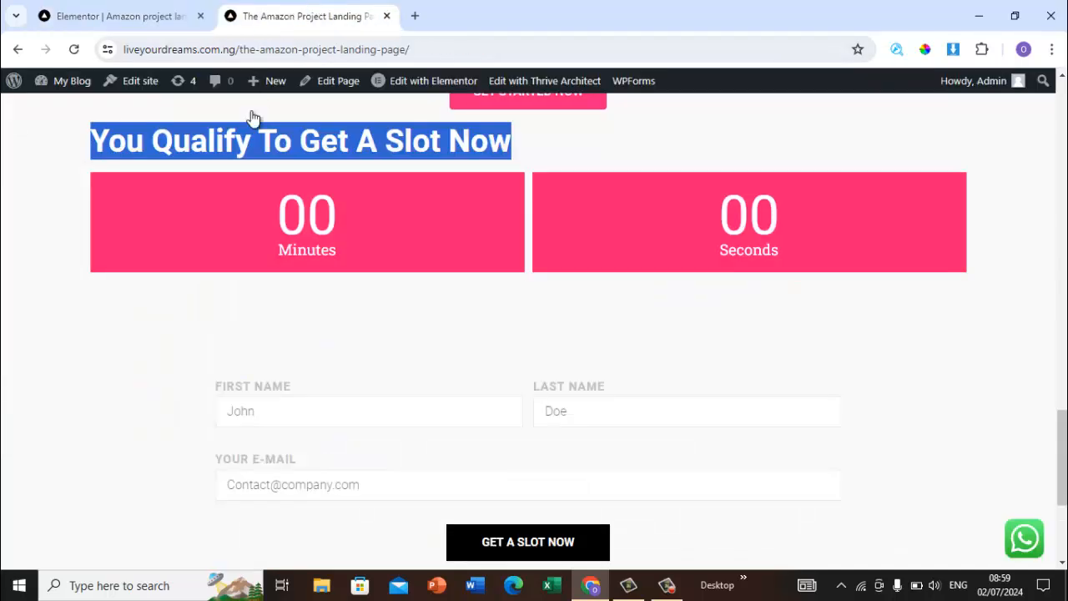
pyautogui.click(106, 363)
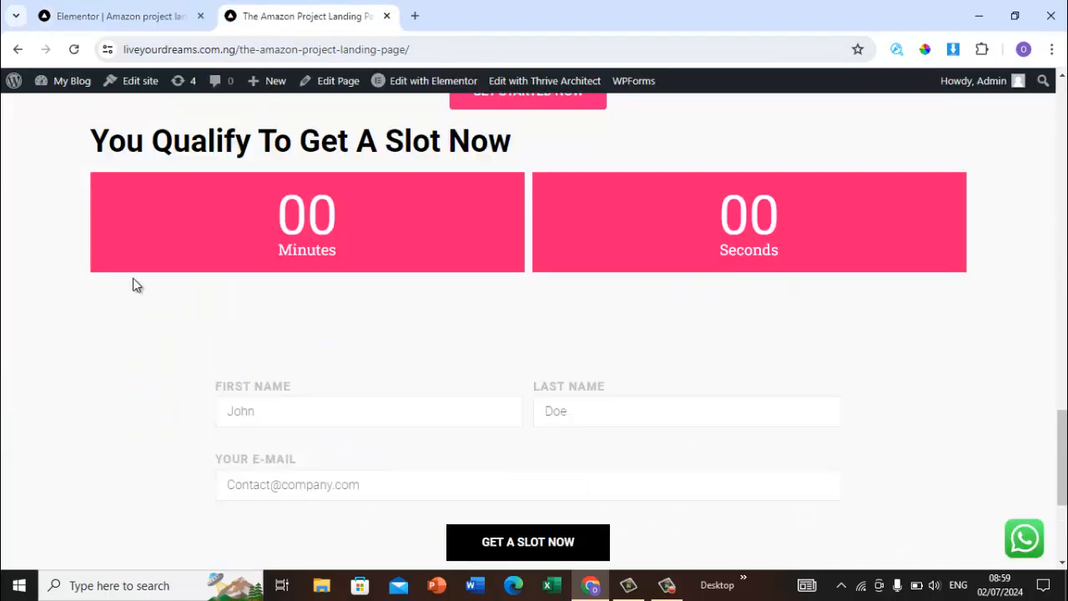
pyautogui.click(148, 26)
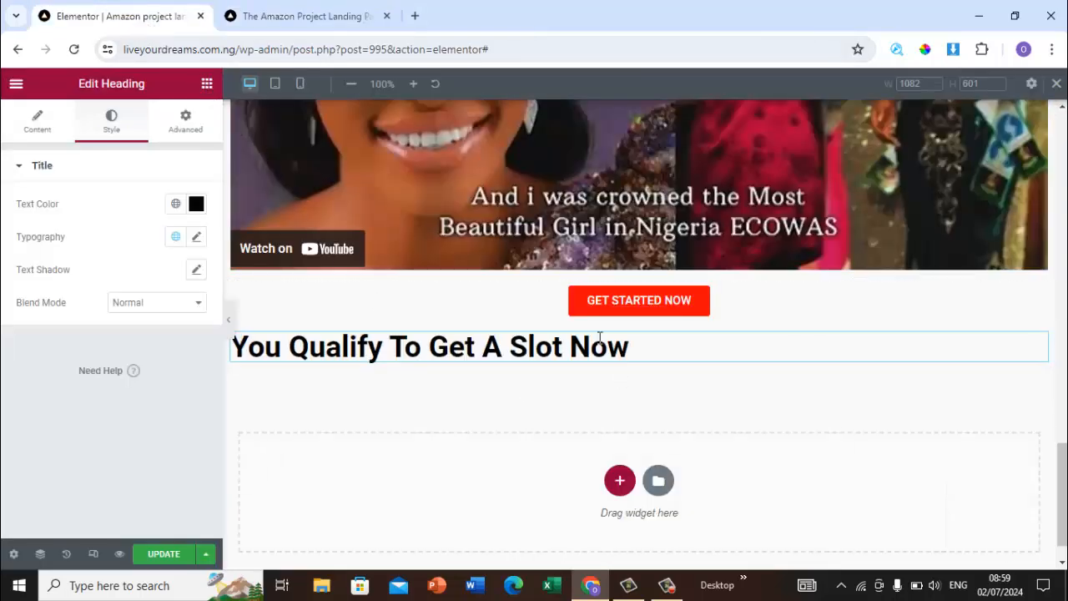
pyautogui.click(209, 85)
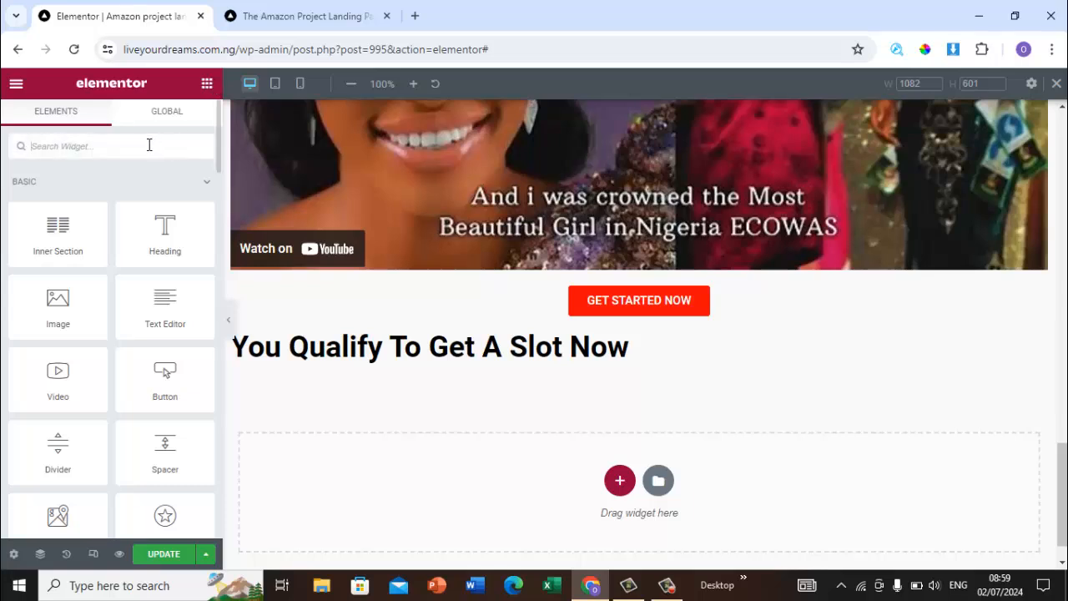
pyautogui.write('coun')
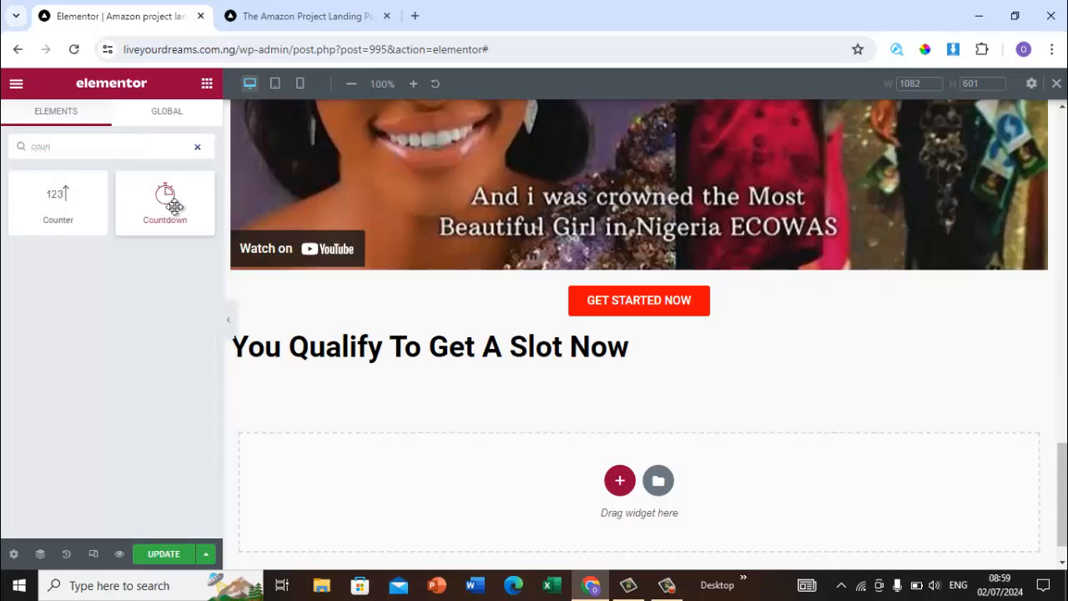
pyautogui.moveTo(173, 206); pyautogui.dragTo(608, 372)
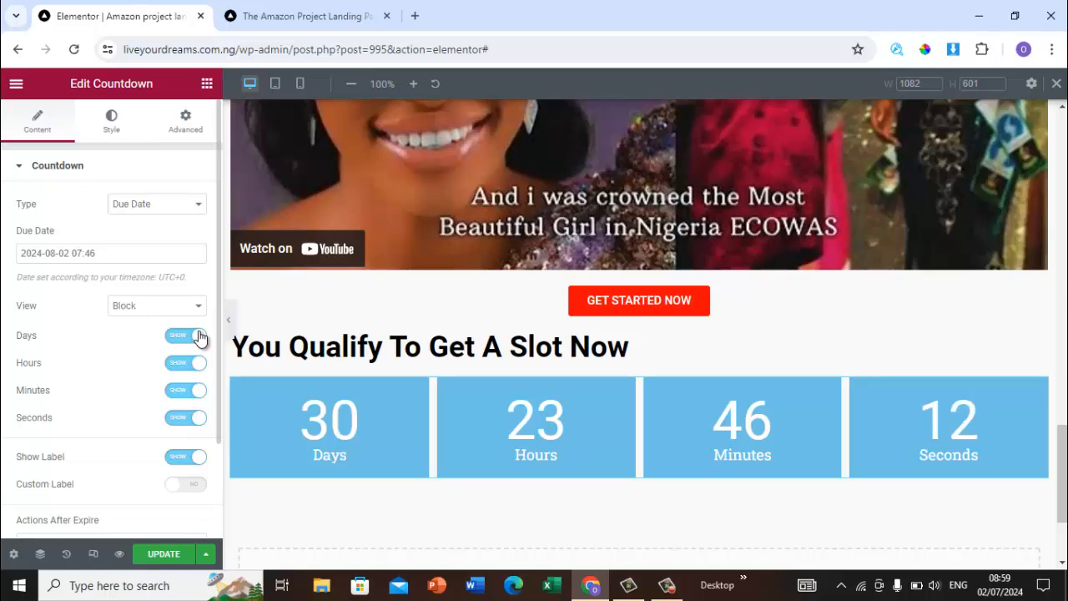
# Step: Hide the countdown's Days and Hours, keeping only Minutes and Seconds shown
pyautogui.click(198, 336)
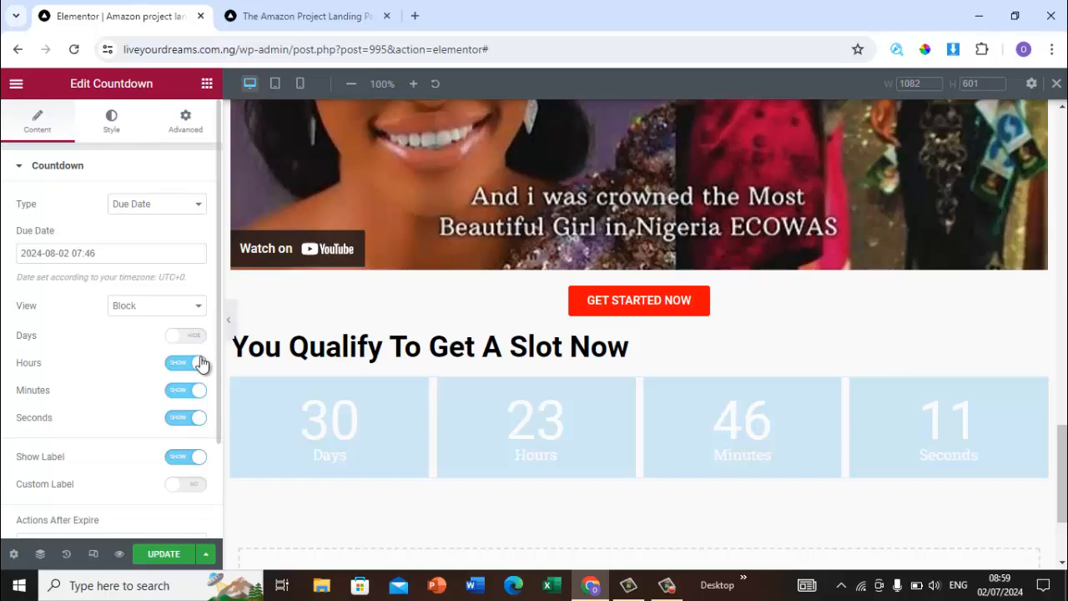
pyautogui.click(199, 364)
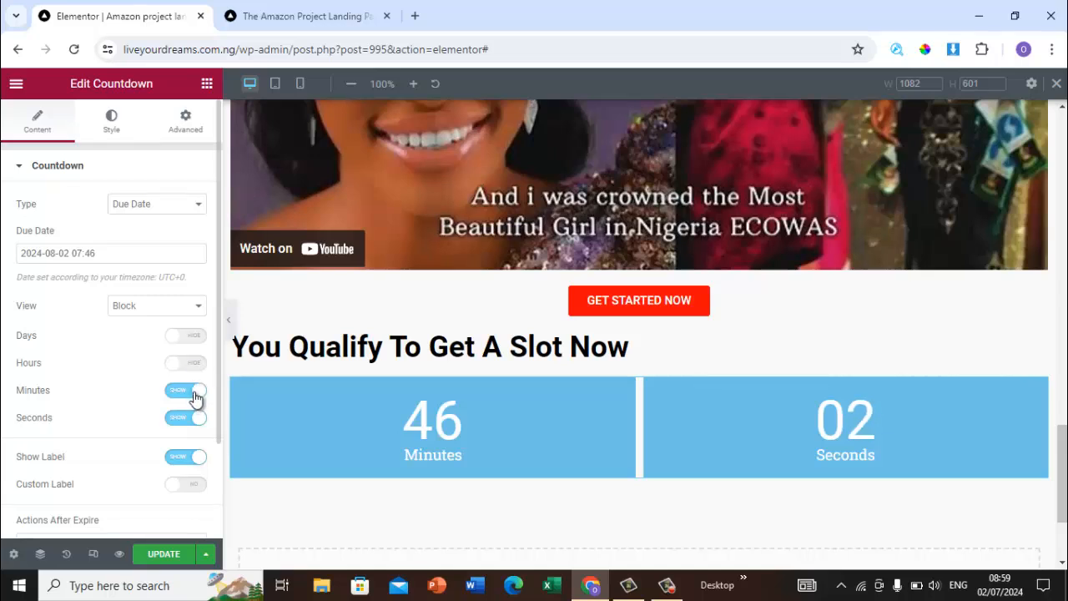
pyautogui.click(194, 393)
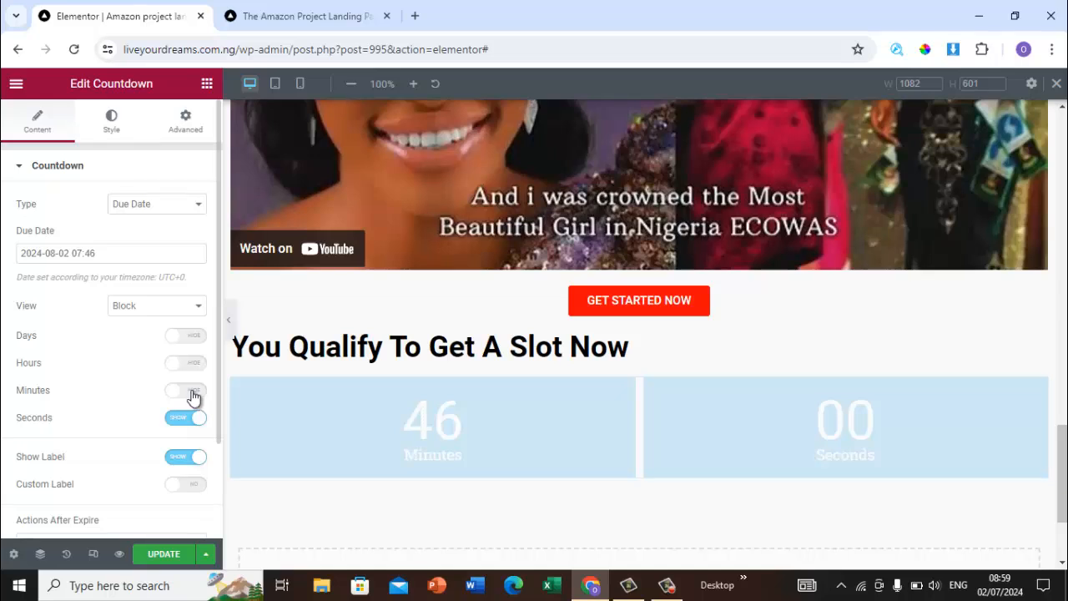
pyautogui.click(180, 394)
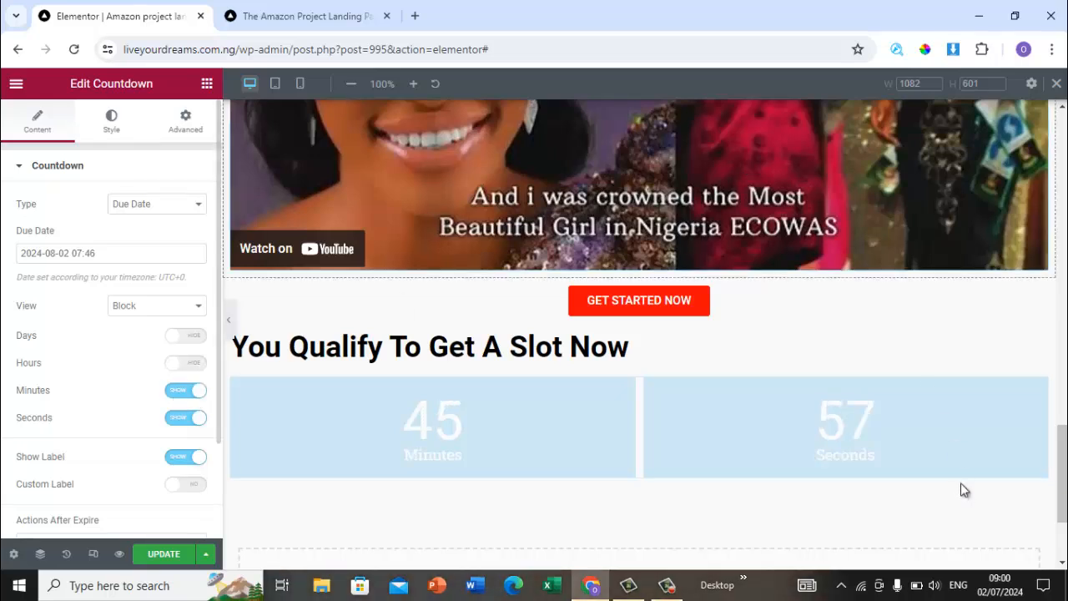
pyautogui.moveTo(1065, 455); pyautogui.dragTo(1065, 479)
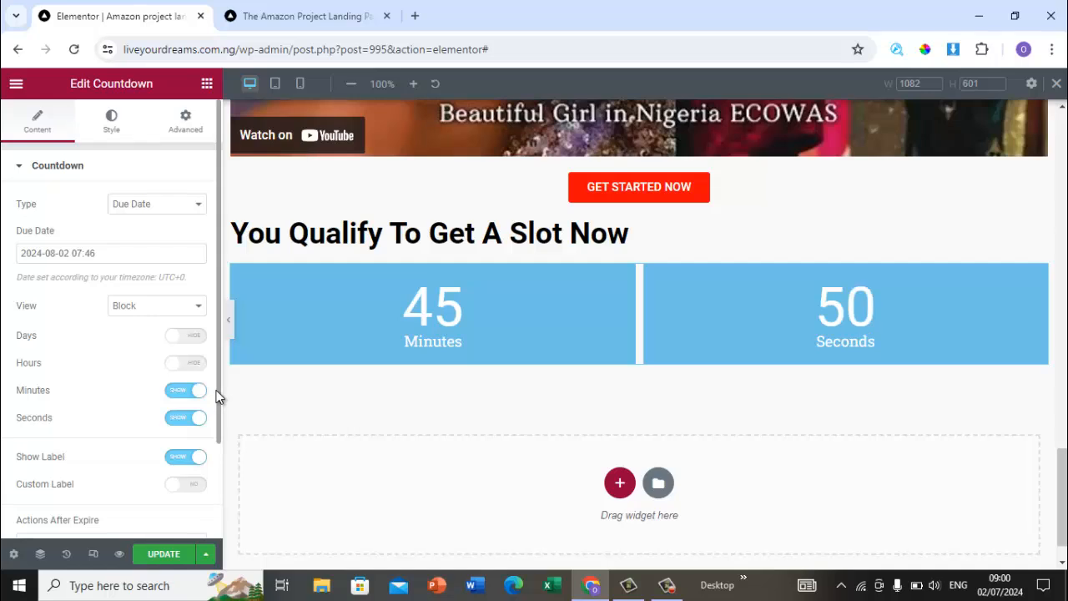
pyautogui.scroll(-2, 217, 396)
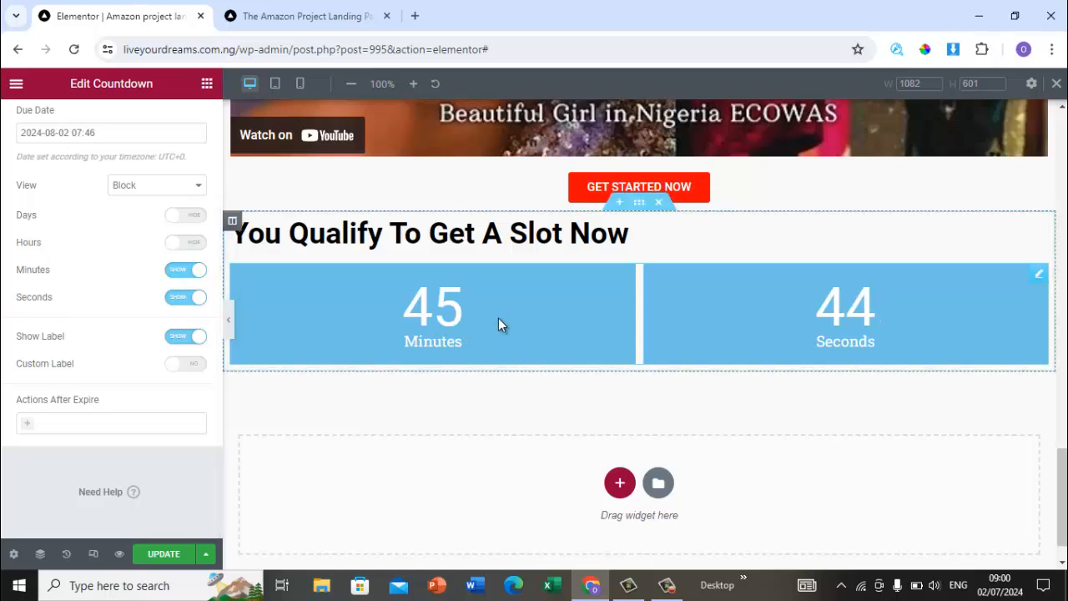
pyautogui.click(187, 271)
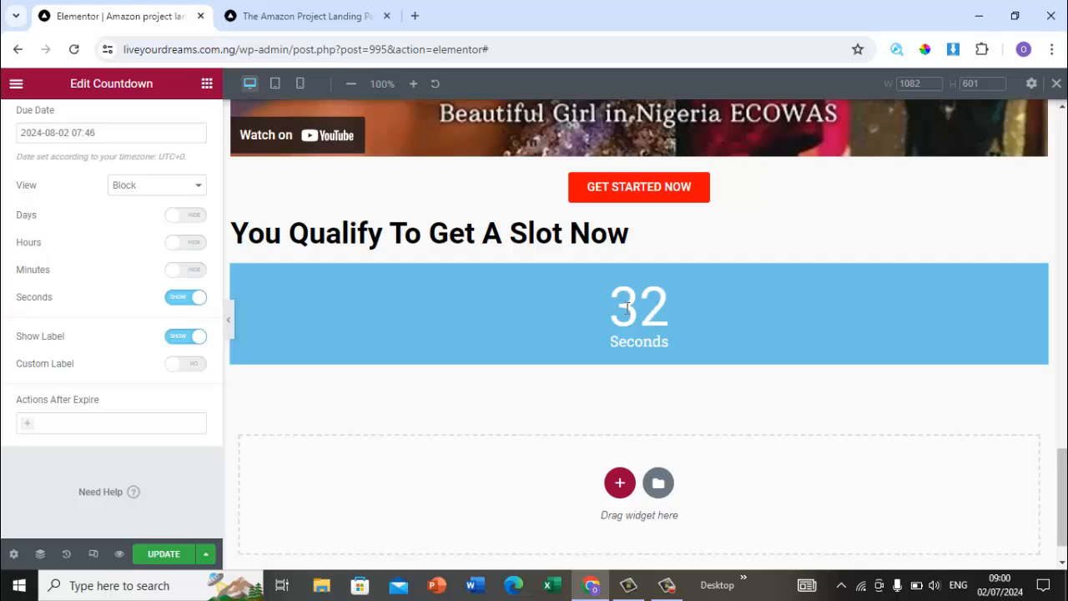
pyautogui.click(175, 272)
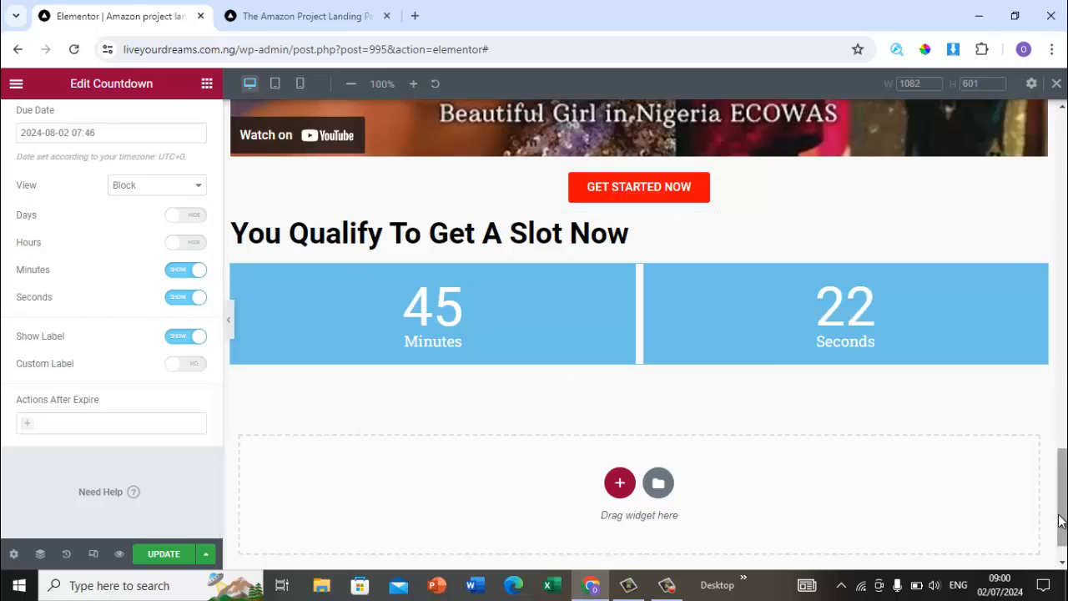
# Step: Review the original page's sections below the countdown
pyautogui.moveTo(1062, 508); pyautogui.dragTo(1061, 167)
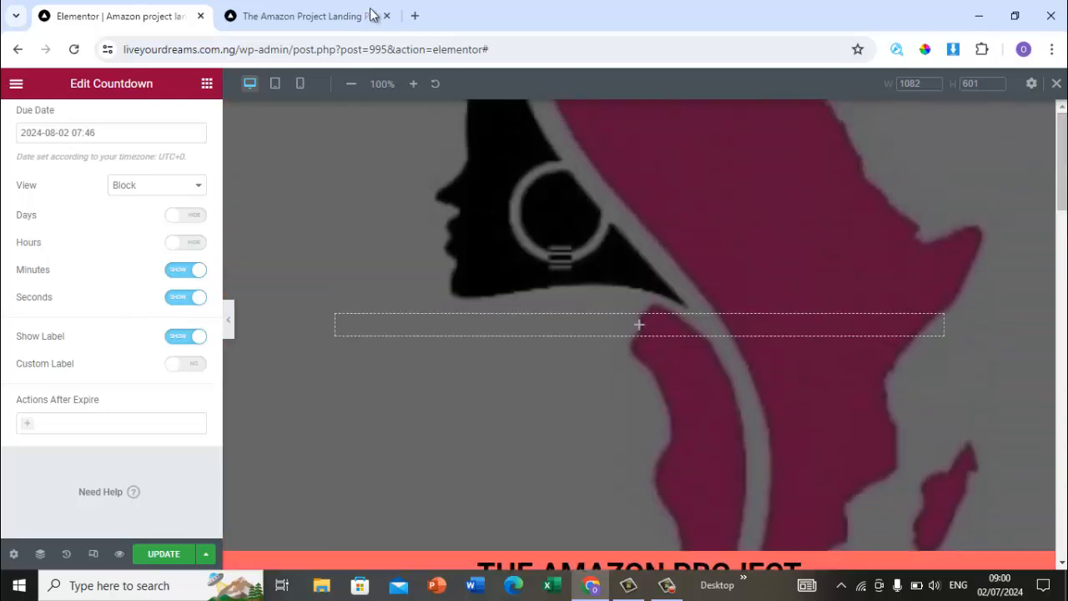
pyautogui.click(327, 11)
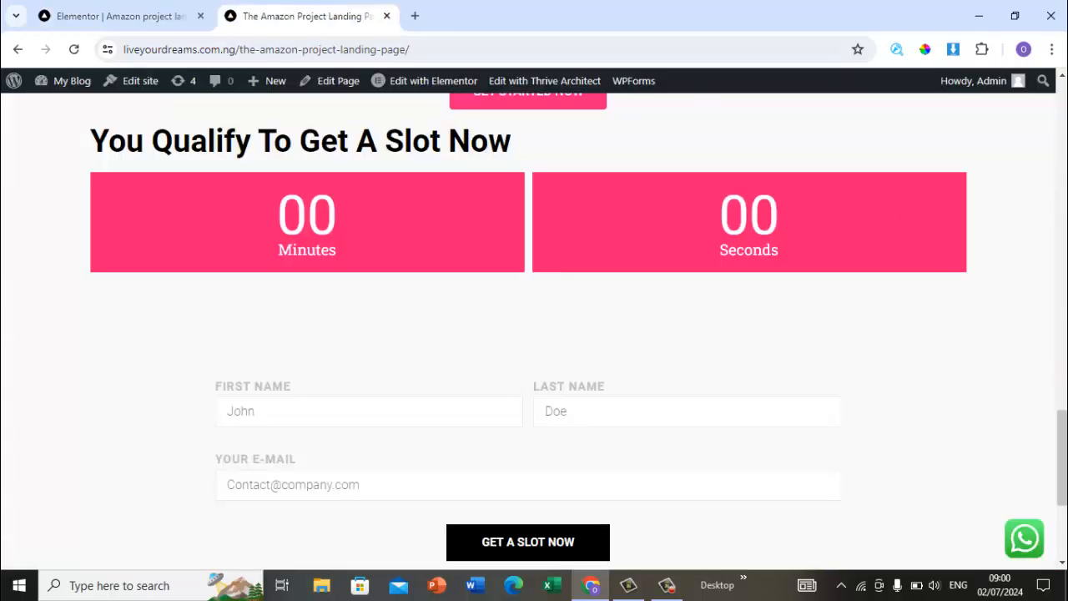
pyautogui.scroll(-3, 534, 334)
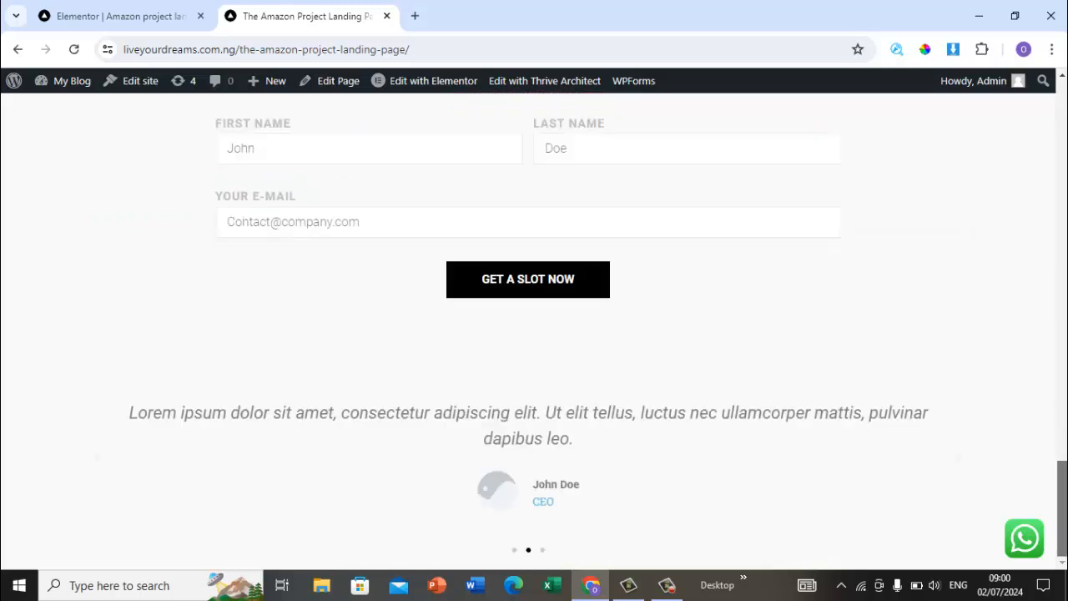
pyautogui.scroll(2, 634, 337)
pyautogui.scroll(-2, 634, 337)
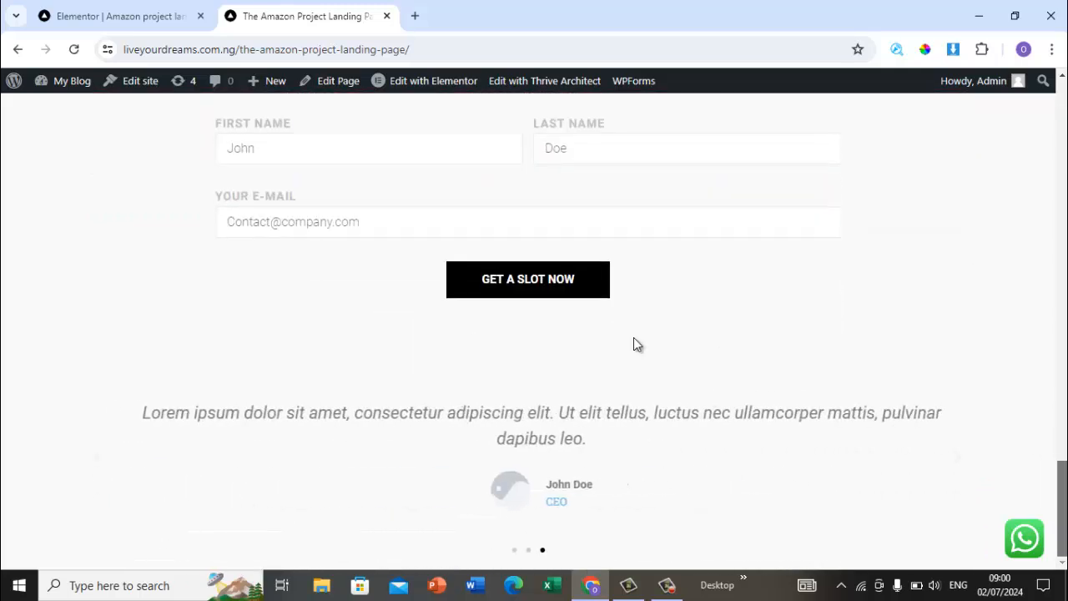
pyautogui.click(138, 29)
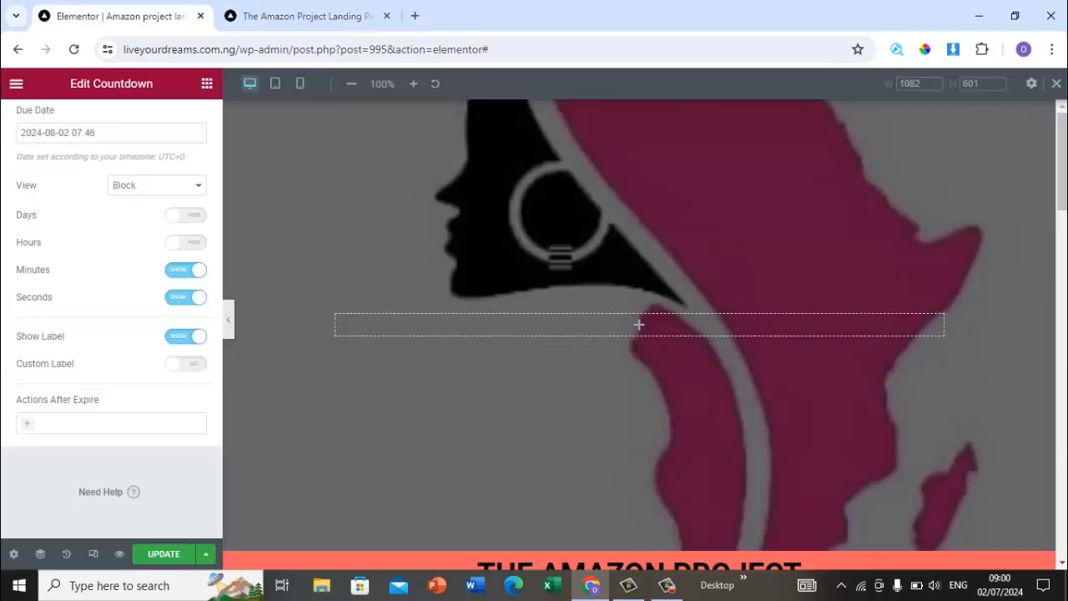
pyautogui.moveTo(1065, 192); pyautogui.dragTo(1063, 538)
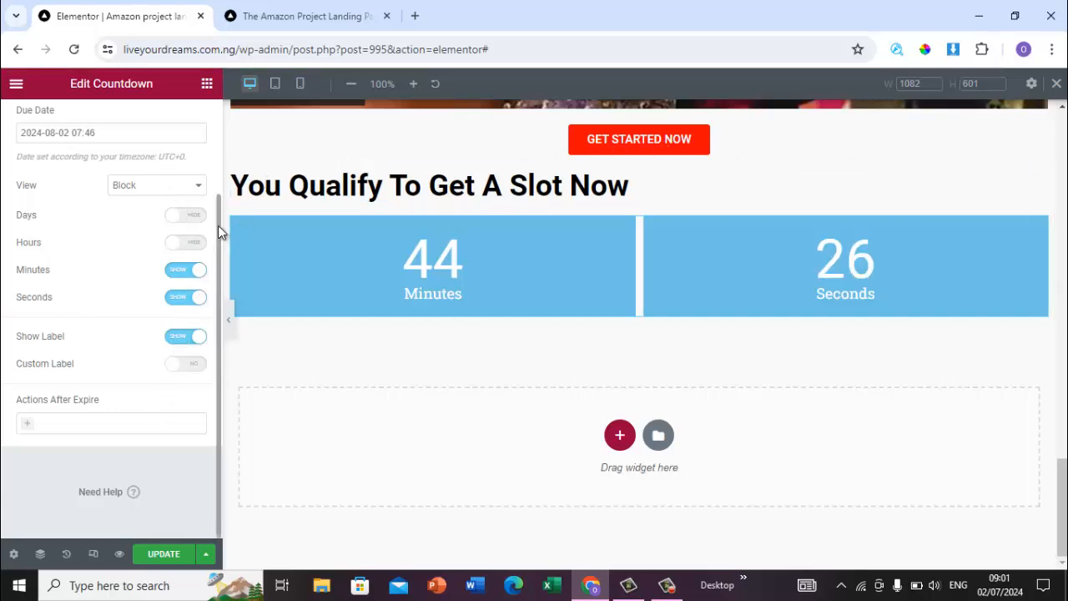
# Step: Set the countdown boxes' background colour to red #EF2D2D
pyautogui.scroll(2, 209, 205)
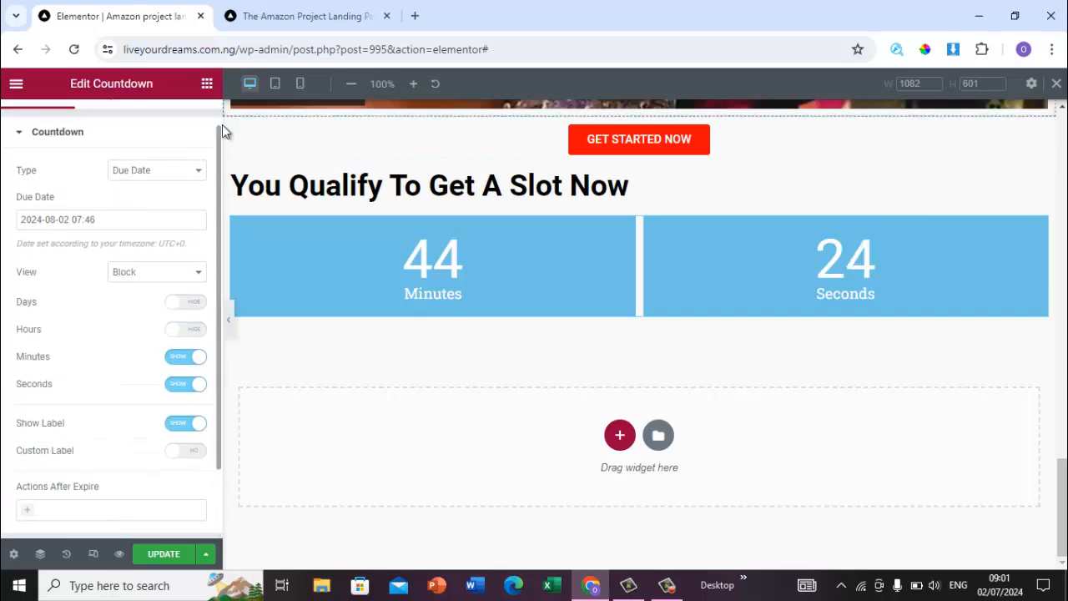
pyautogui.scroll(2, 199, 178)
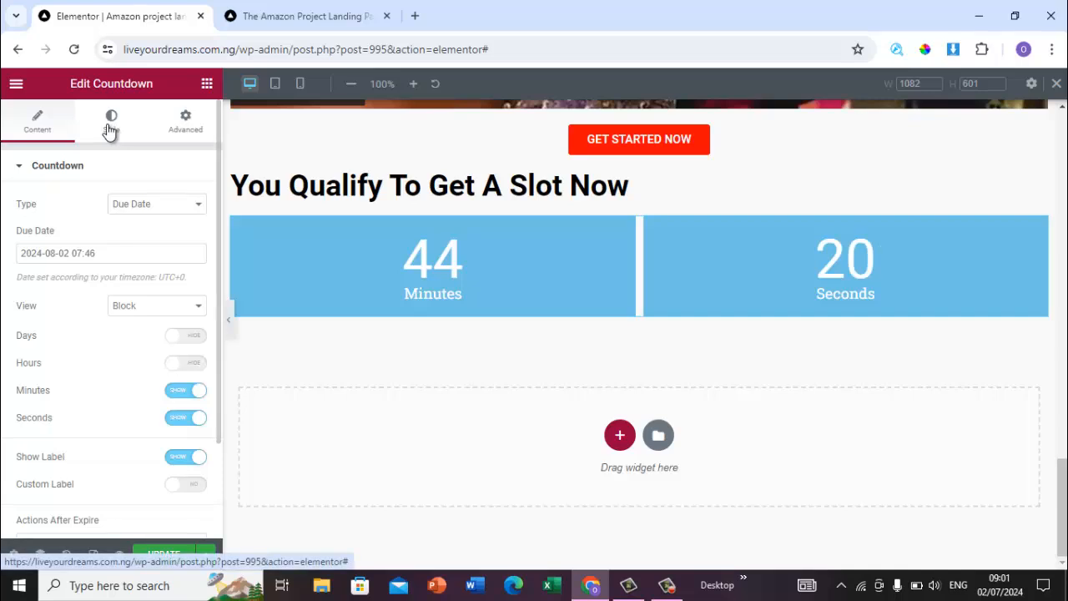
pyautogui.click(110, 129)
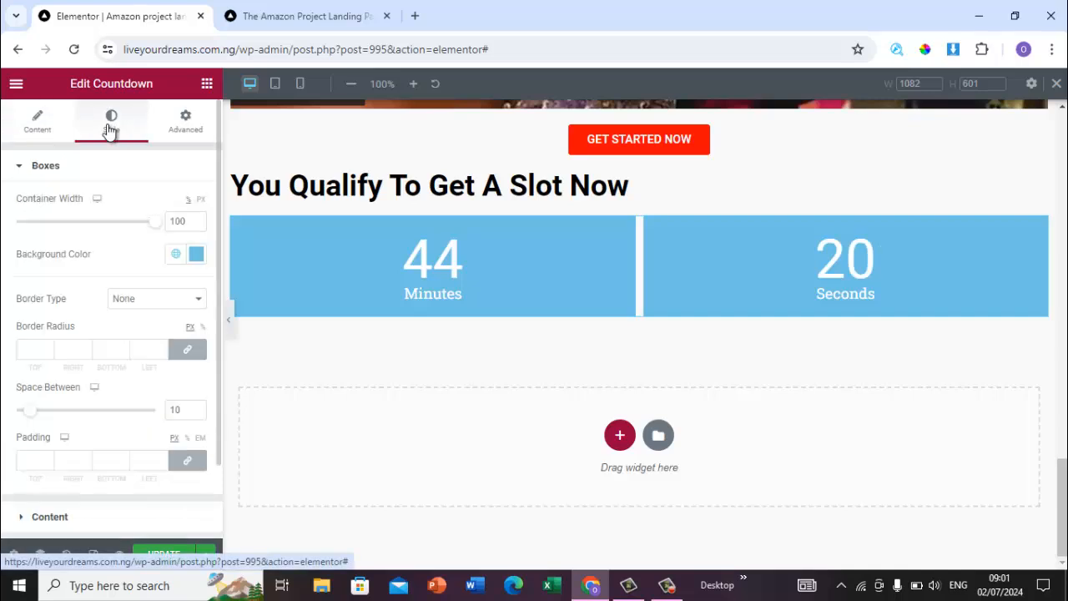
pyautogui.click(198, 257)
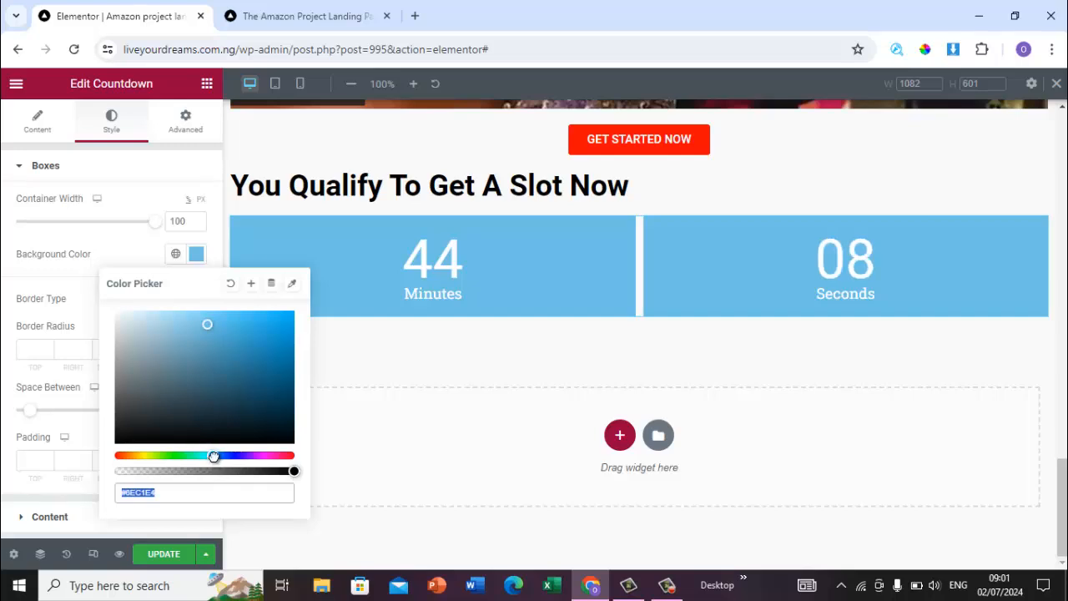
pyautogui.write('#e46e6e')
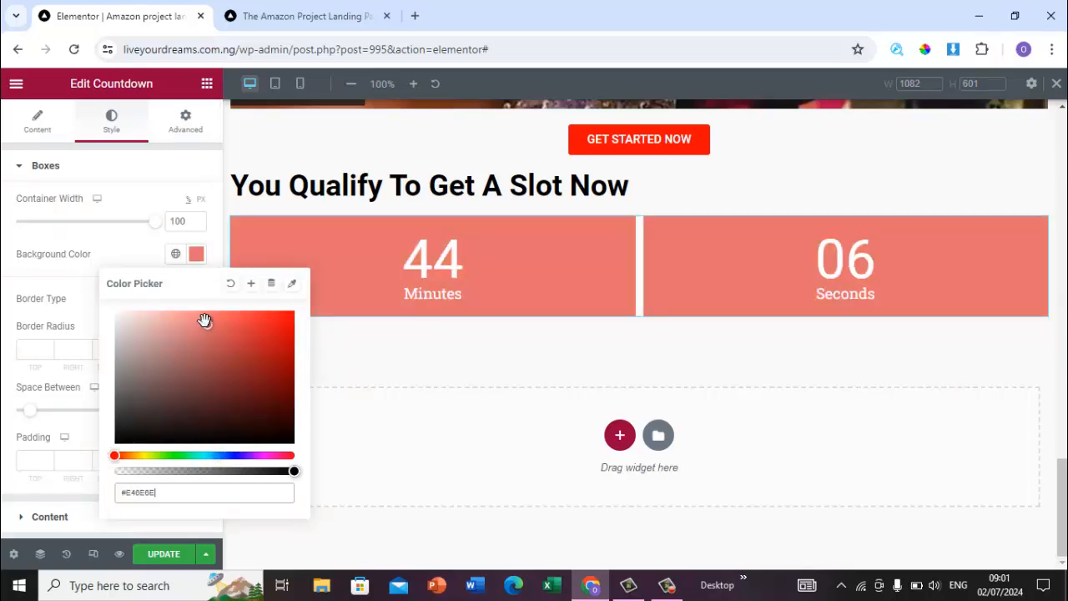
pyautogui.moveTo(207, 323); pyautogui.dragTo(260, 318)
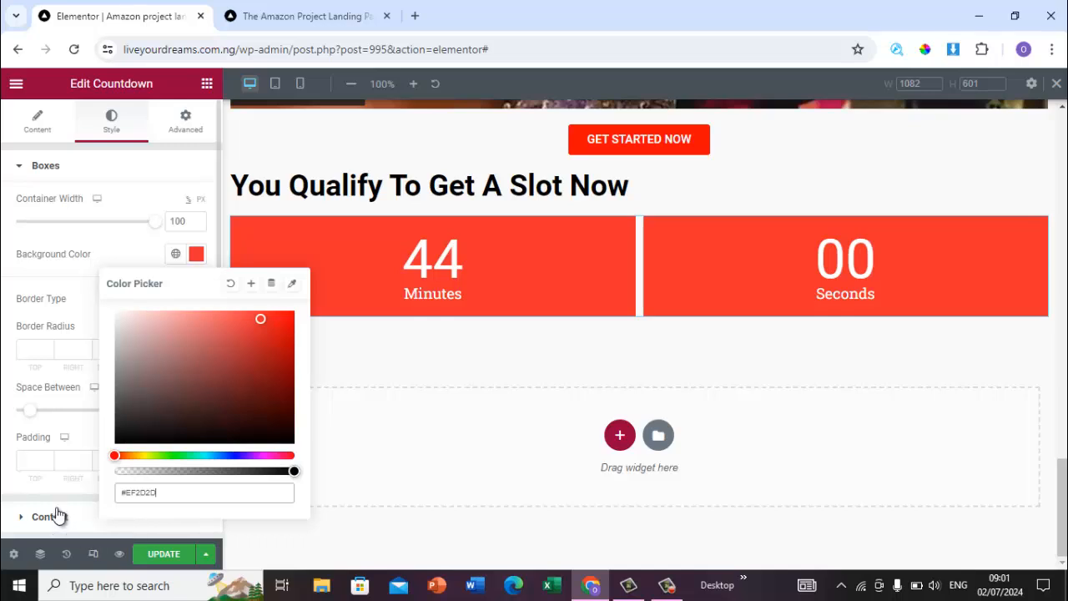
pyautogui.click(40, 460)
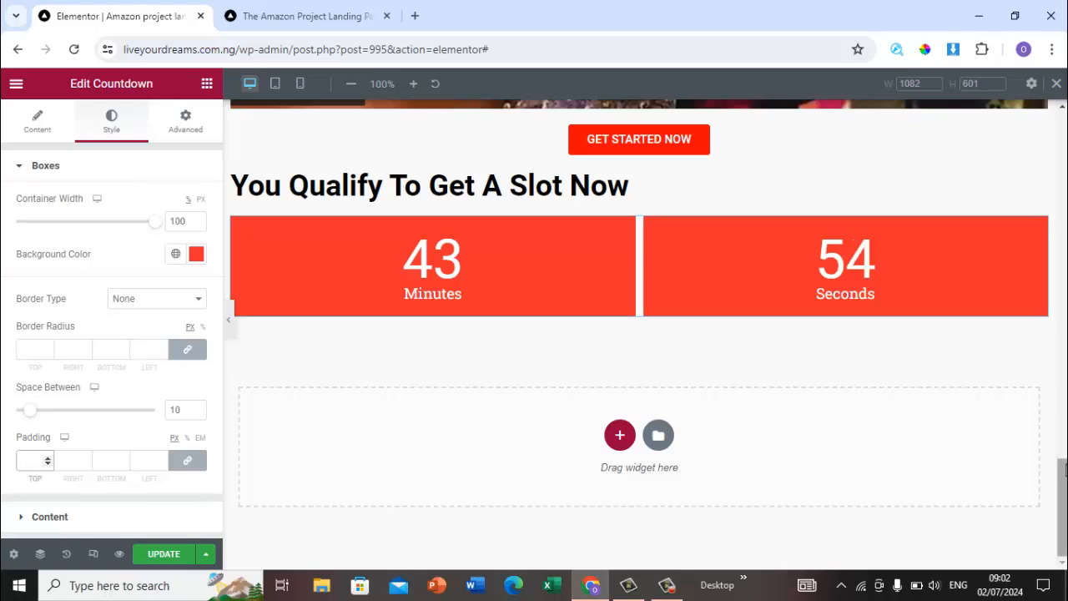
# Step: Insert the Book a Reservation contact block from the template library into the empty section below the countdown
pyautogui.click(309, 15)
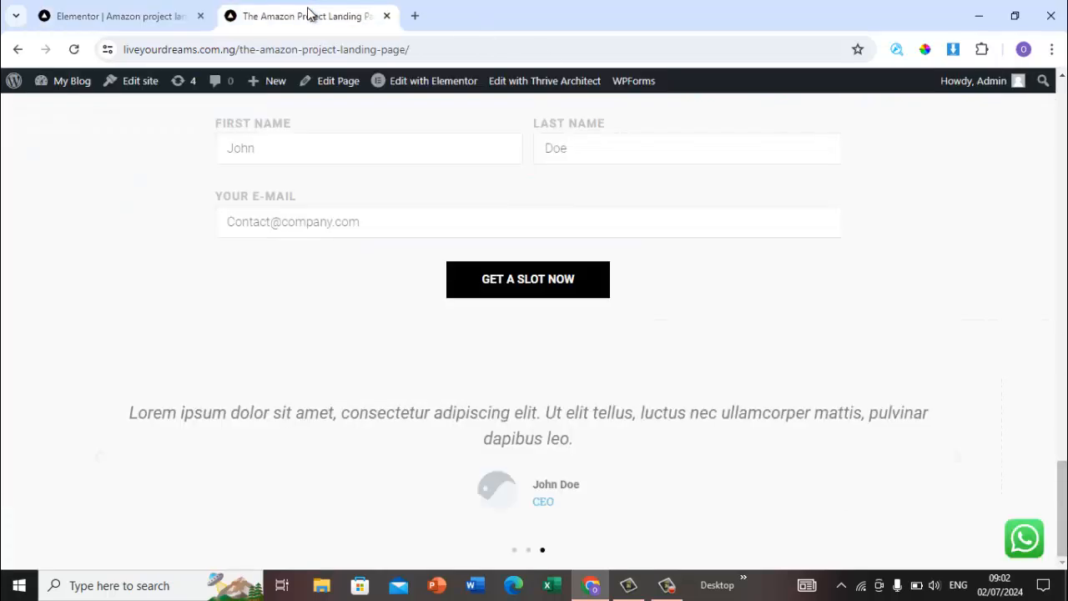
pyautogui.click(159, 10)
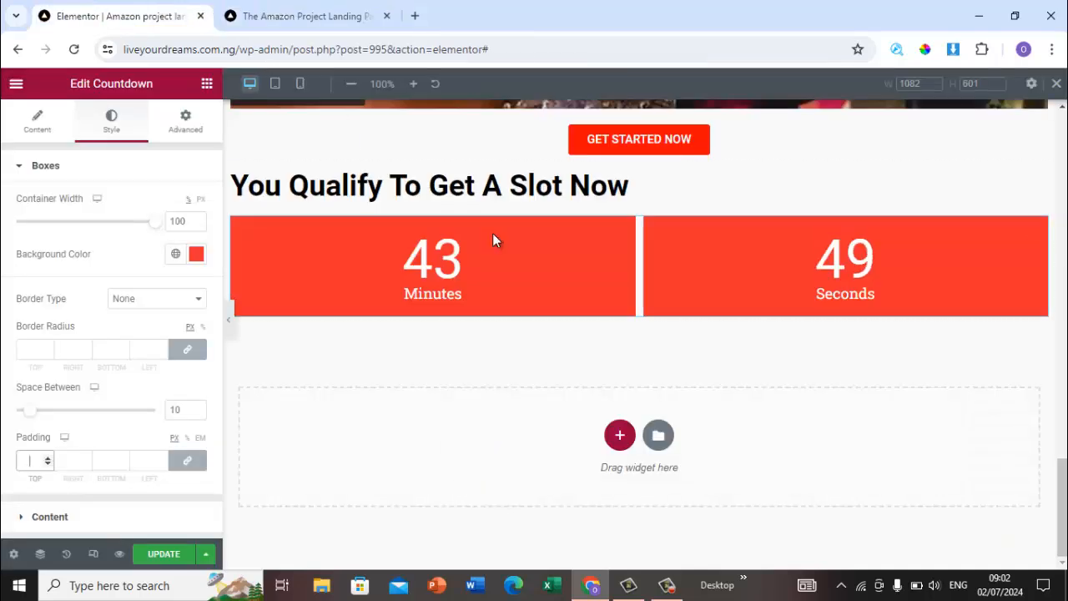
pyautogui.click(657, 435)
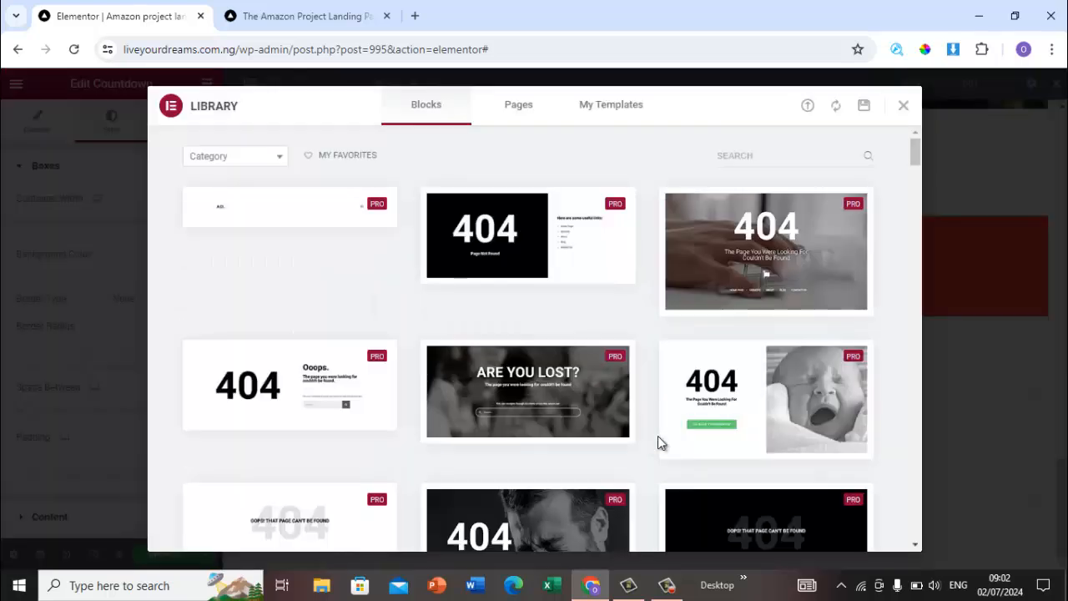
pyautogui.click(280, 157)
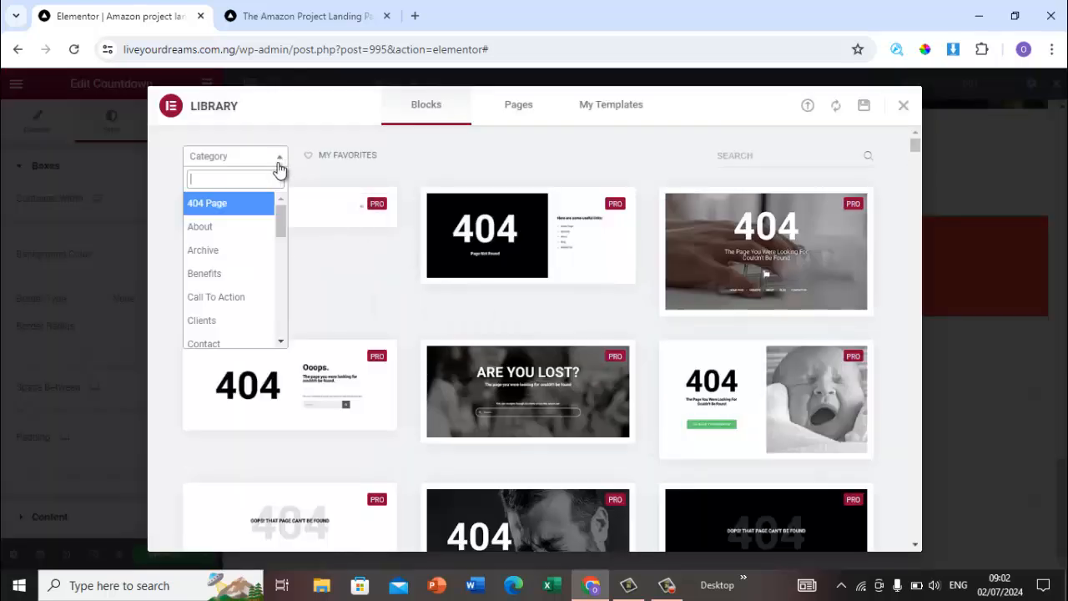
pyautogui.click(247, 344)
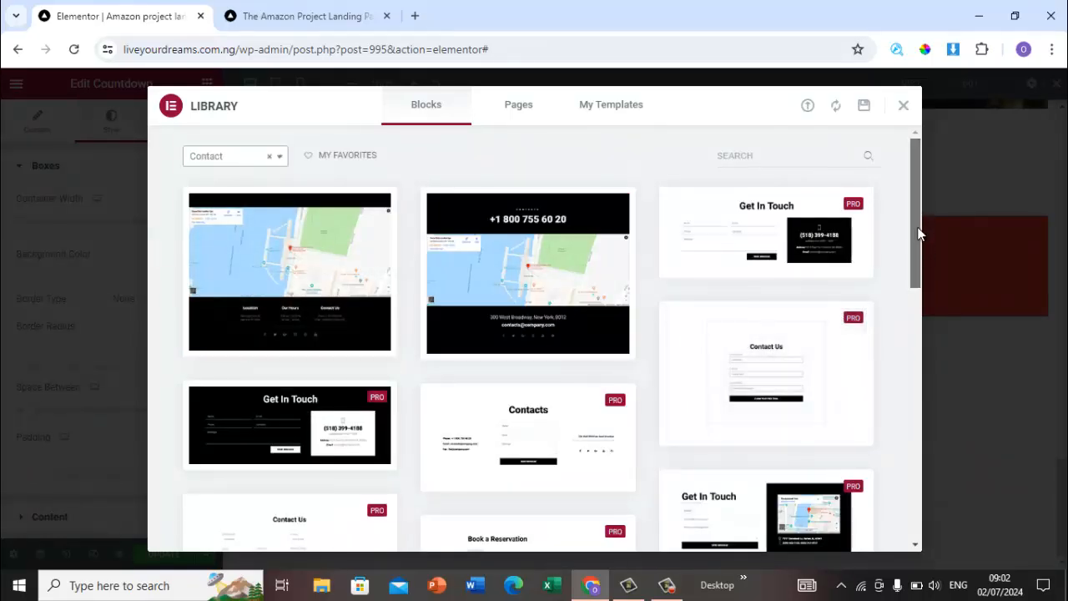
pyautogui.moveTo(921, 227); pyautogui.dragTo(929, 292)
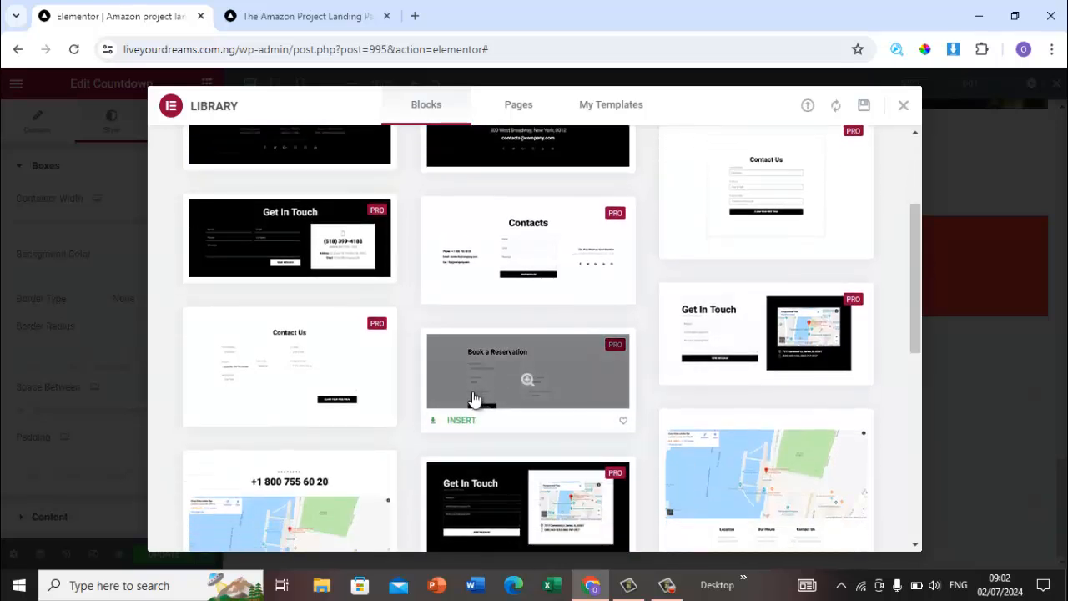
pyautogui.click(461, 420)
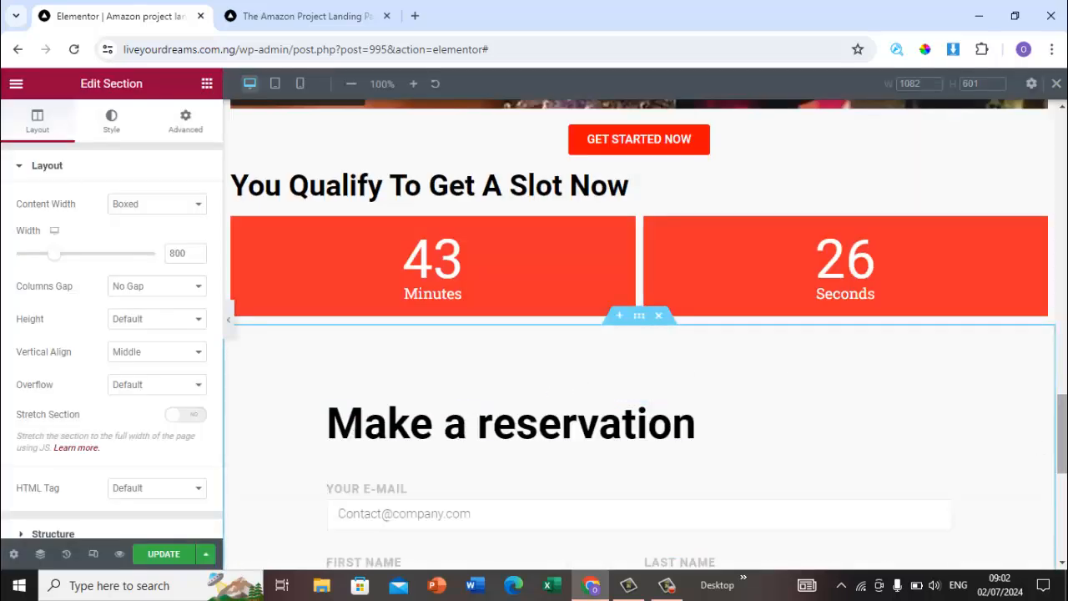
# Step: Move the original page tab into its own window and scroll through the editor page to review the inserted section
pyautogui.scroll(-3, 643, 334)
pyautogui.scroll(4, 643, 333)
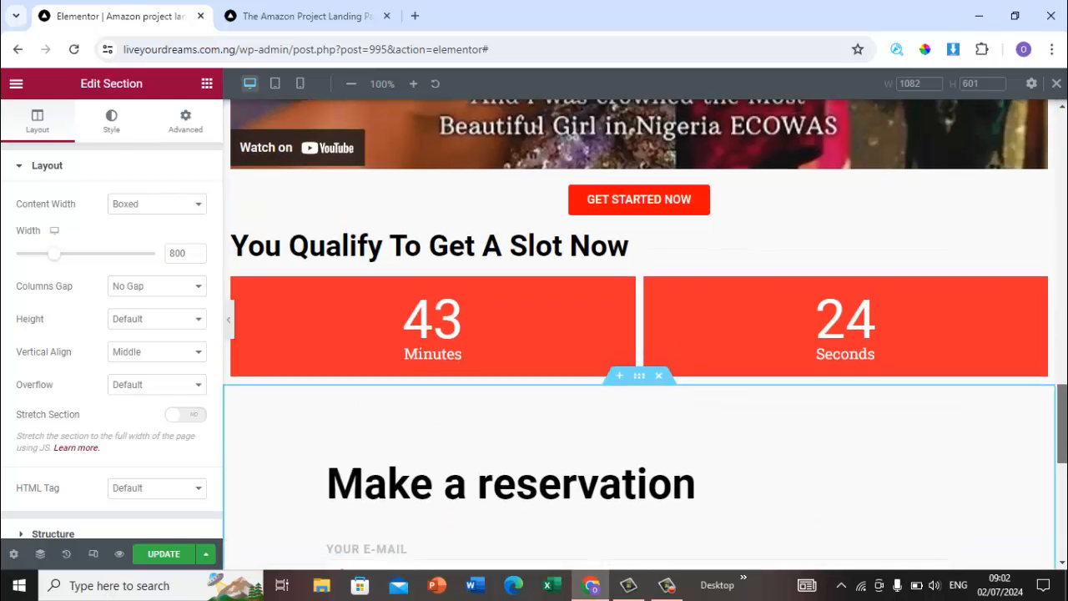
pyautogui.scroll(-3, 894, 327)
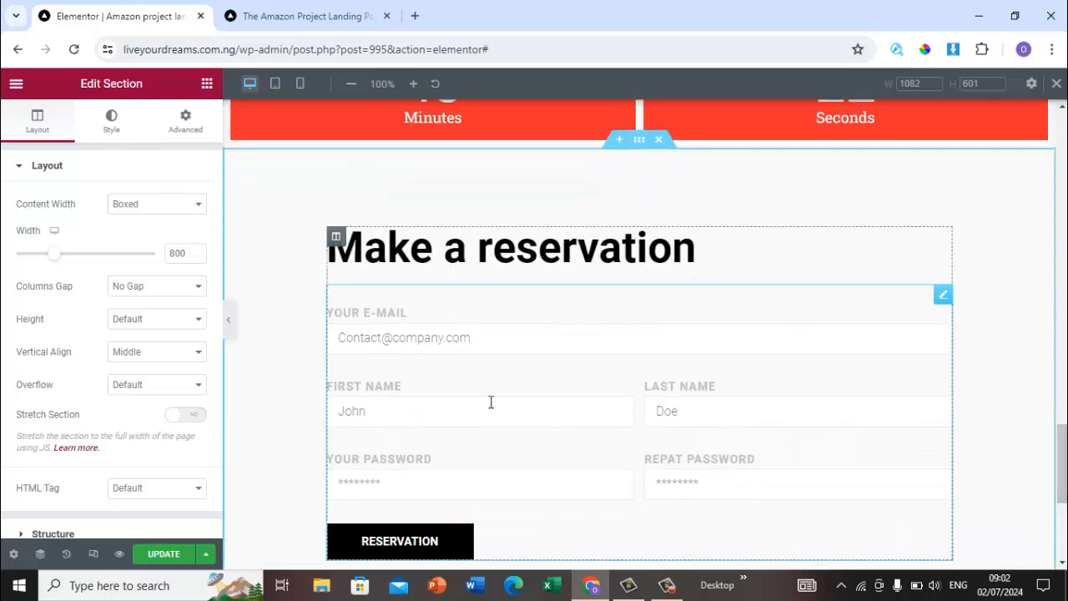
pyautogui.click(313, 10)
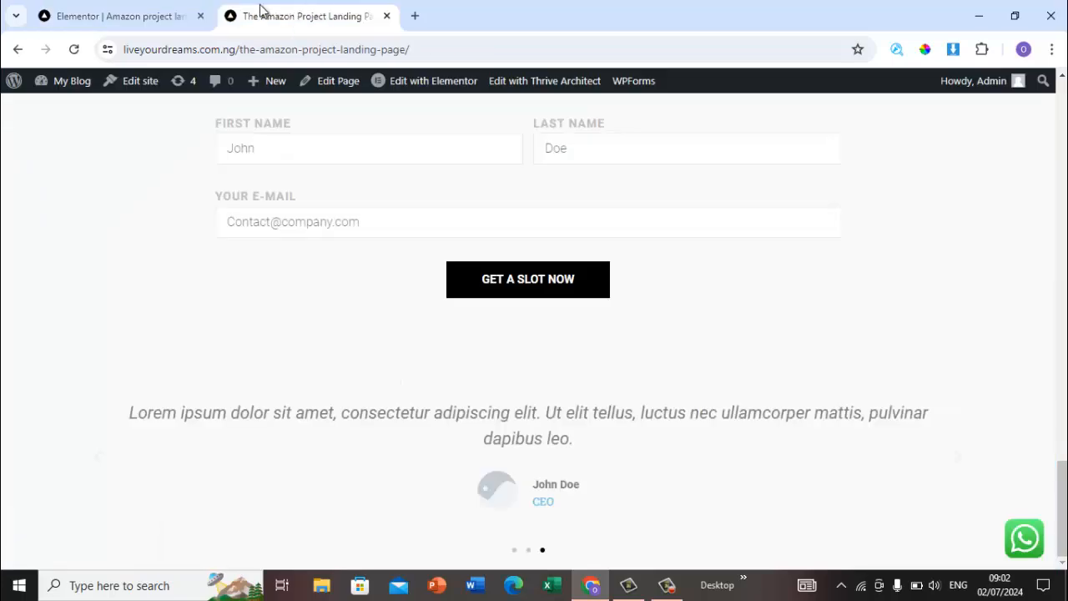
pyautogui.moveTo(182, 11); pyautogui.dragTo(699, 332)
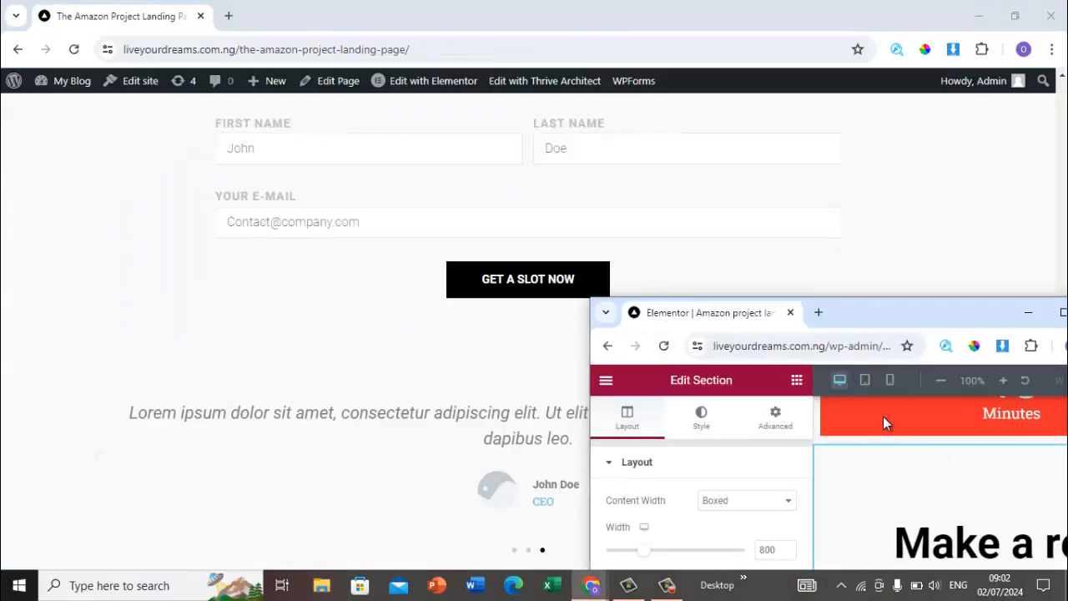
pyautogui.click(1063, 317)
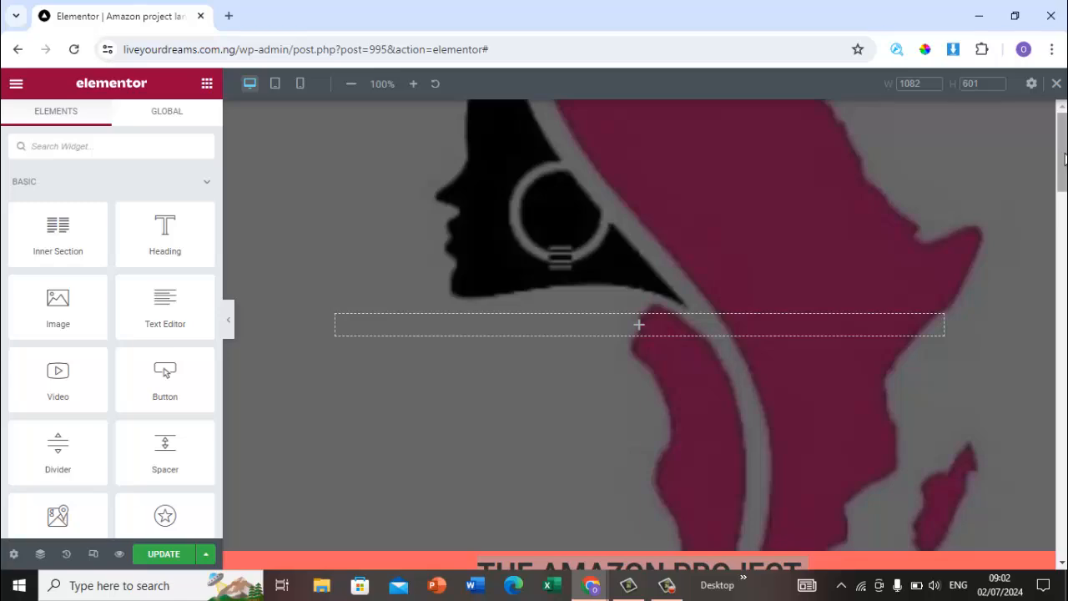
pyautogui.moveTo(1062, 154); pyautogui.dragTo(1062, 266)
pyautogui.scroll(-1, 935, 358)
pyautogui.click(935, 358)
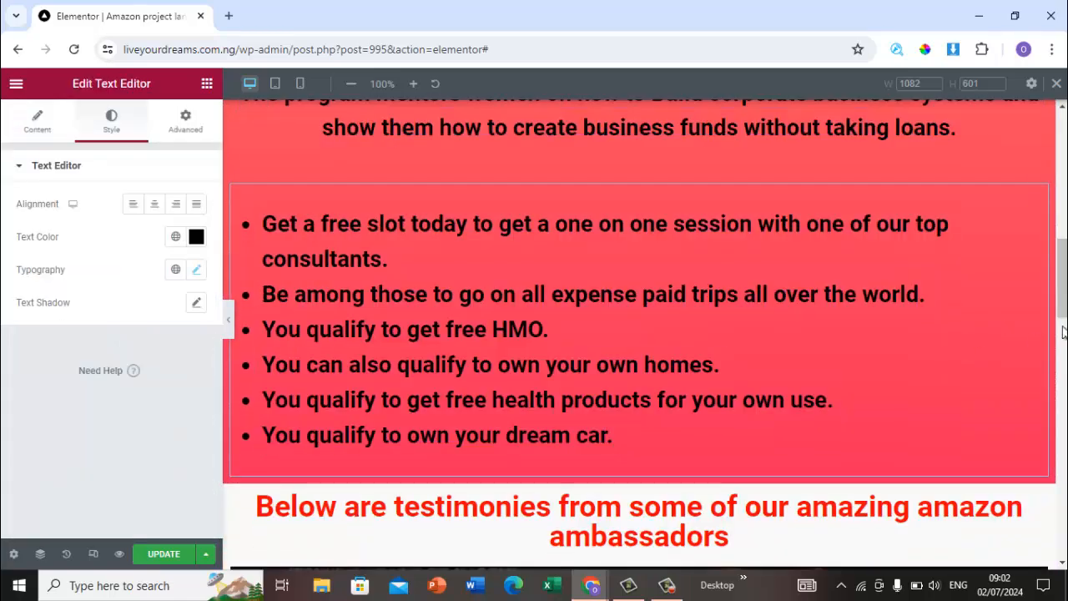
pyautogui.scroll(5, 1065, 262)
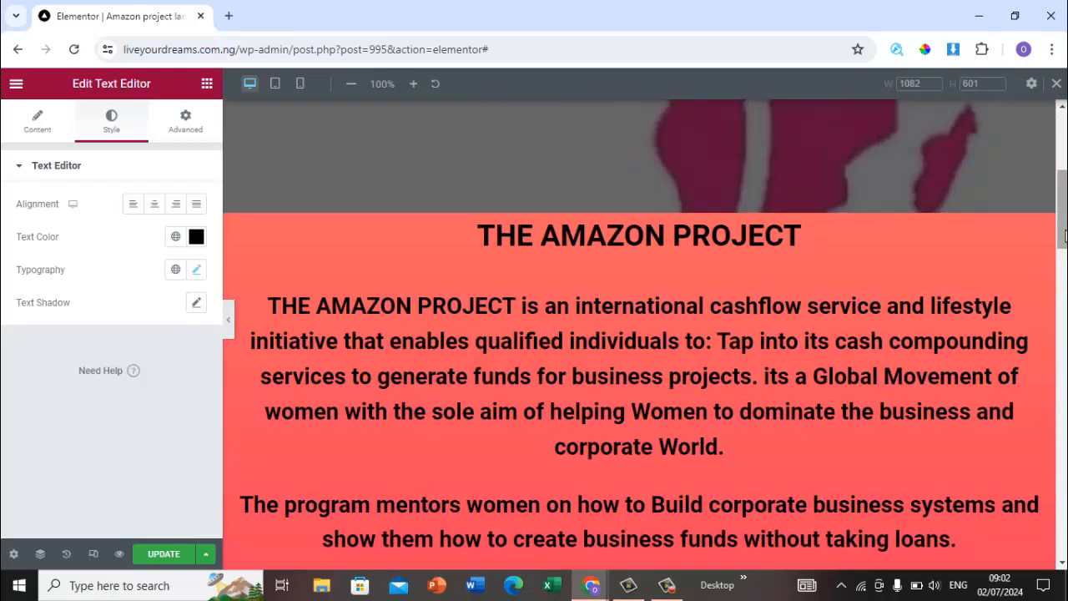
pyautogui.scroll(-20, 1065, 261)
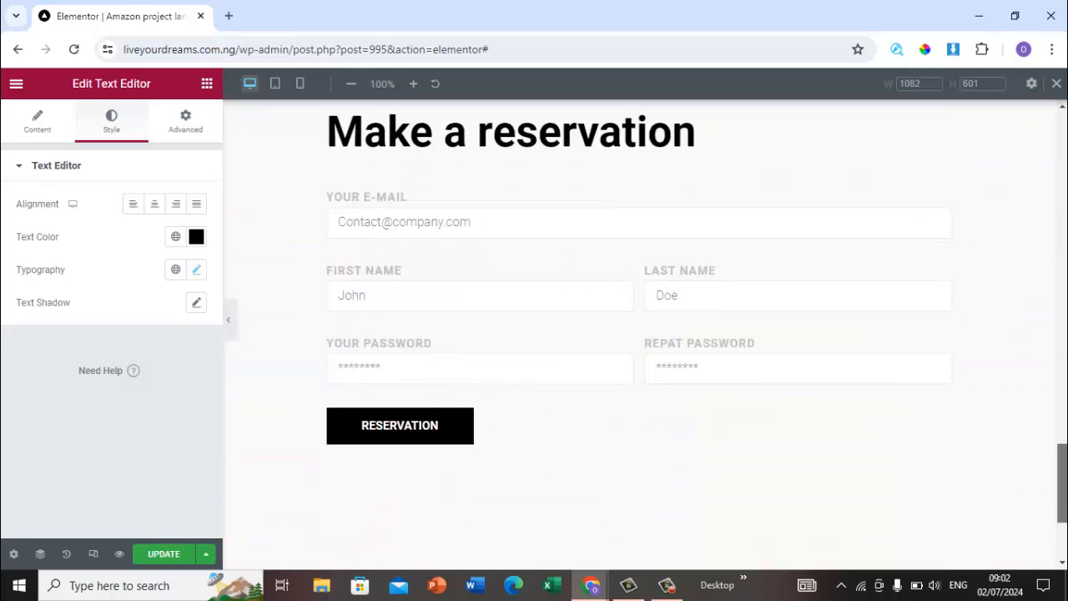
pyautogui.scroll(3, 973, 479)
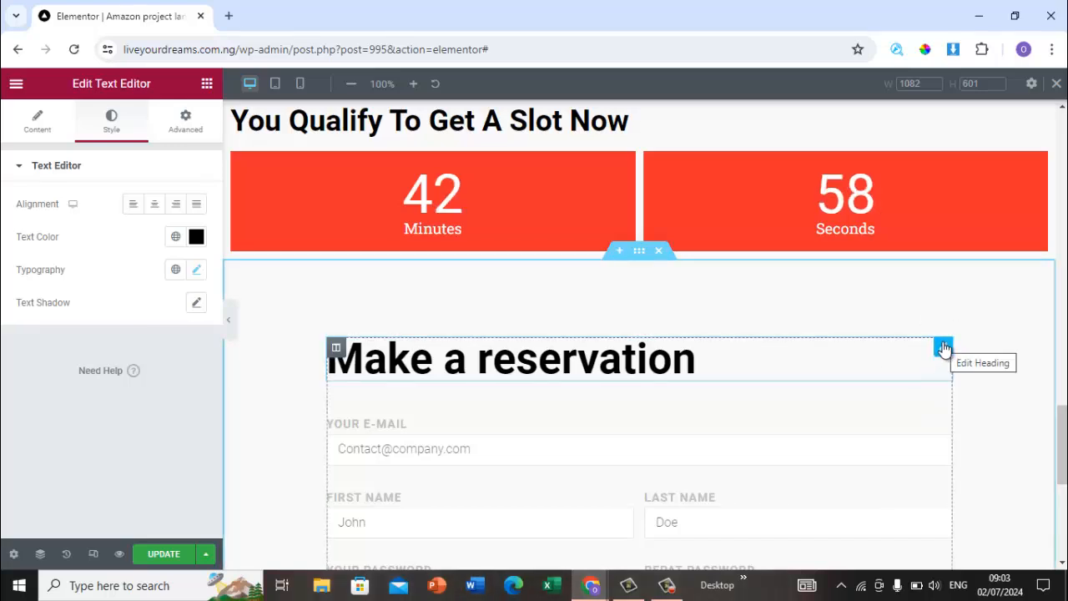
# Step: Delete the Make a reservation heading from the inserted section
pyautogui.rightClick(944, 349)
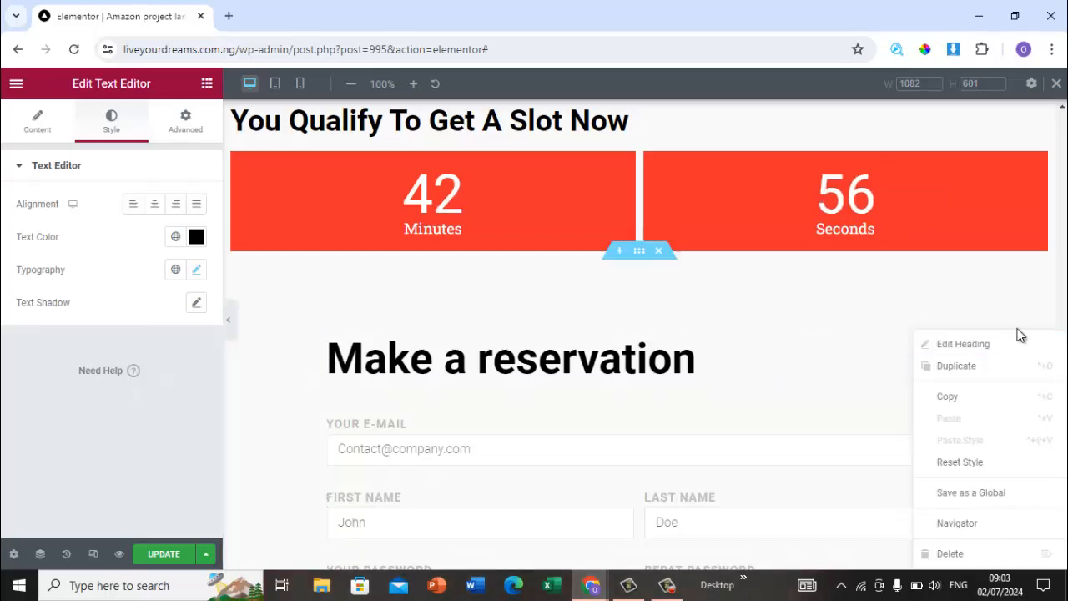
pyautogui.click(987, 558)
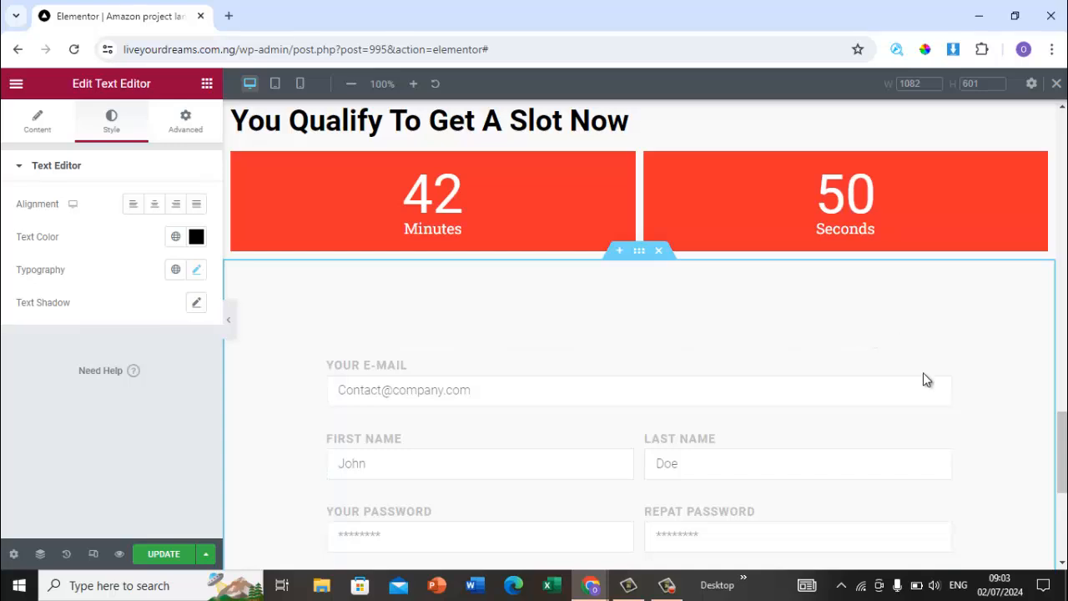
# Step: Open the reservation form for editing and compare its fields with the original page's form
pyautogui.rightClick(944, 350)
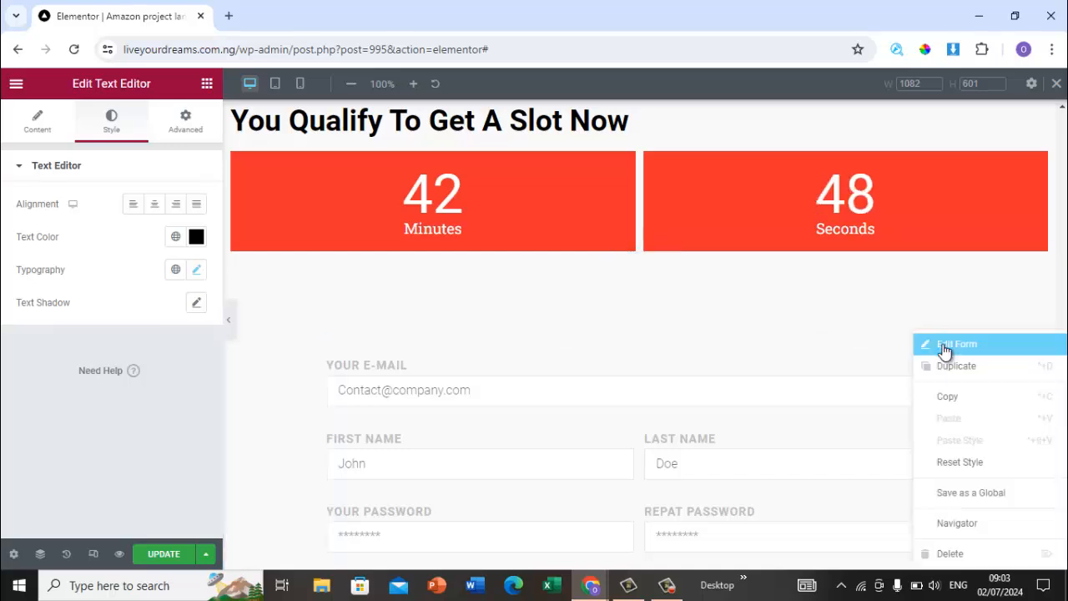
pyautogui.click(811, 274)
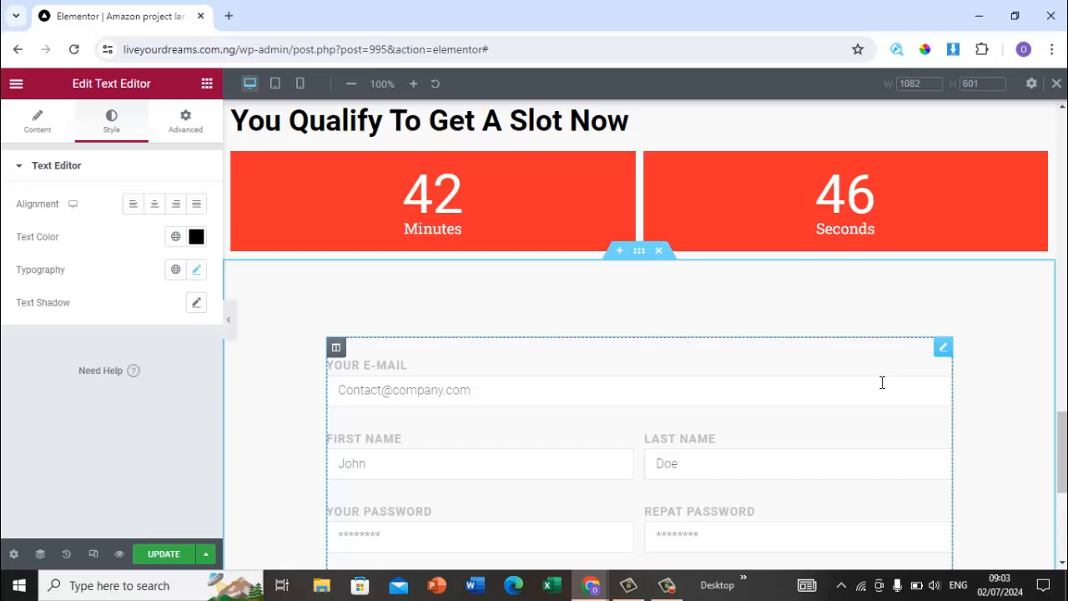
pyautogui.click(942, 349)
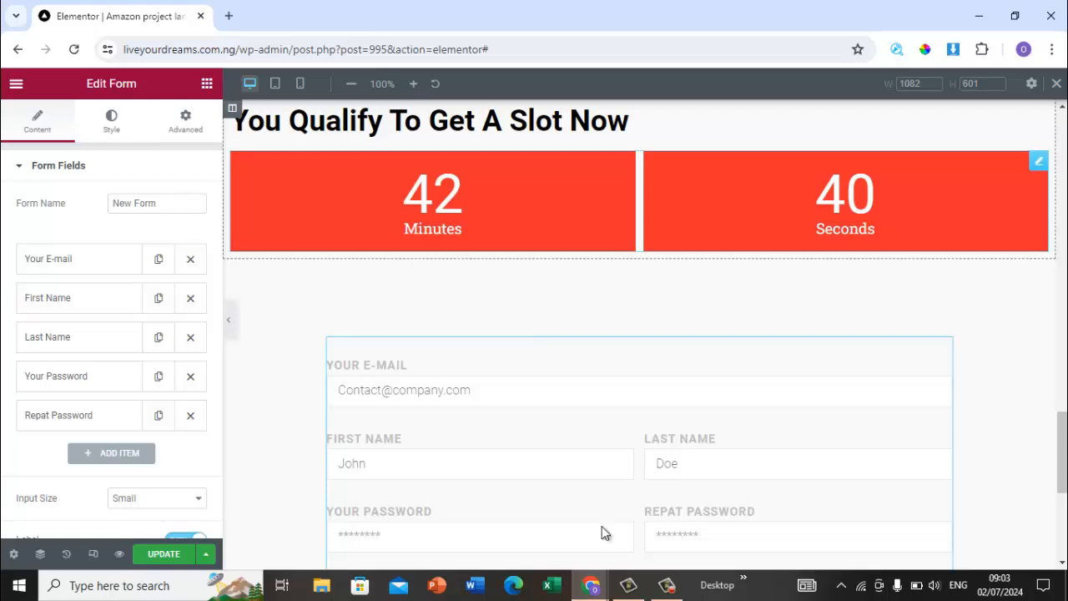
pyautogui.moveTo(601, 581)
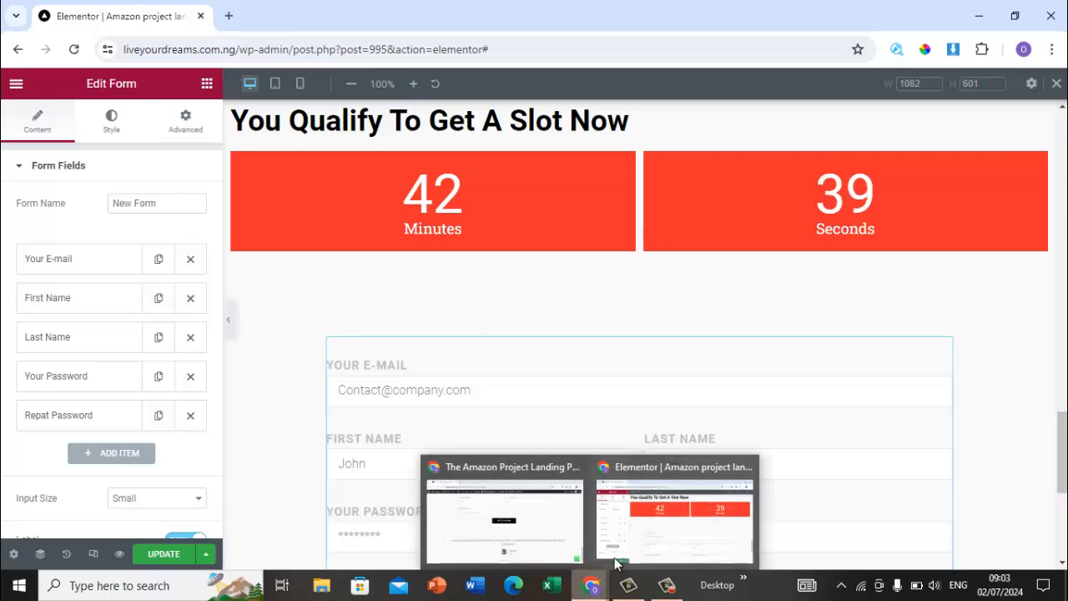
pyautogui.click(656, 537)
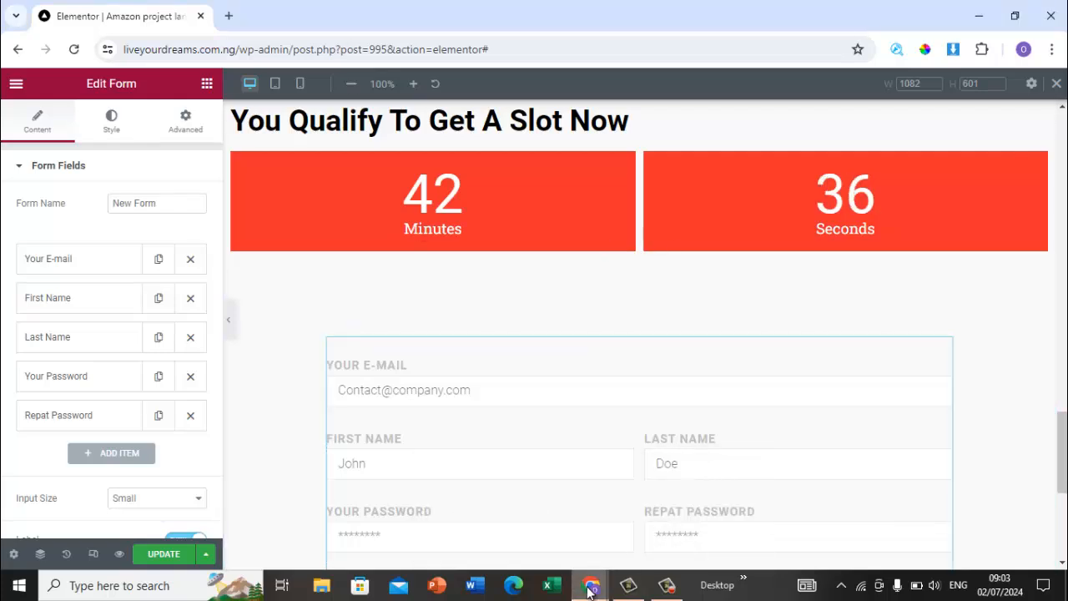
pyautogui.moveTo(589, 589)
pyautogui.click(537, 522)
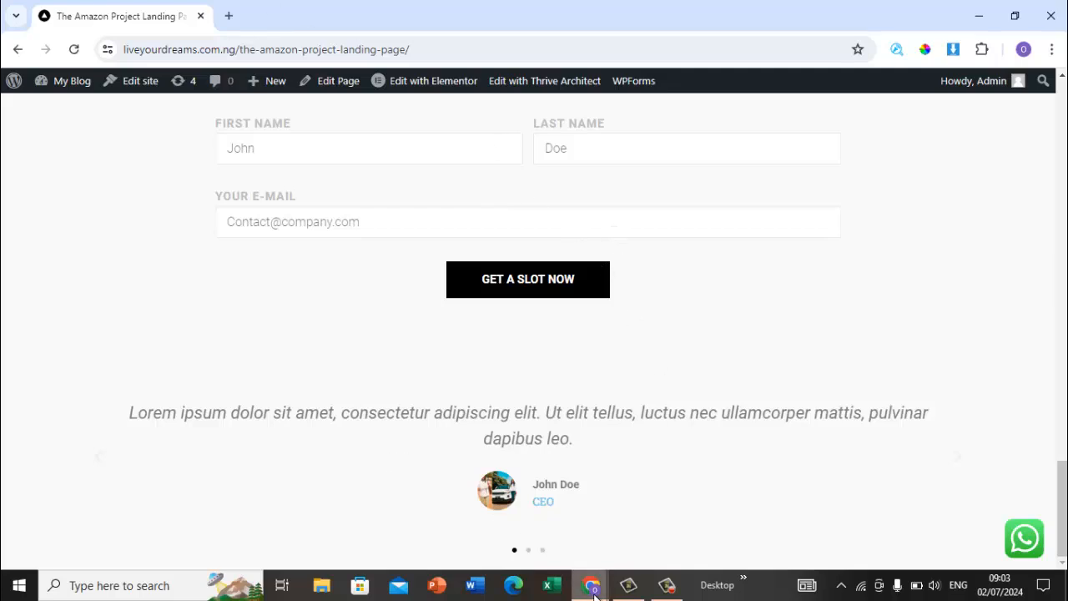
pyautogui.moveTo(597, 594)
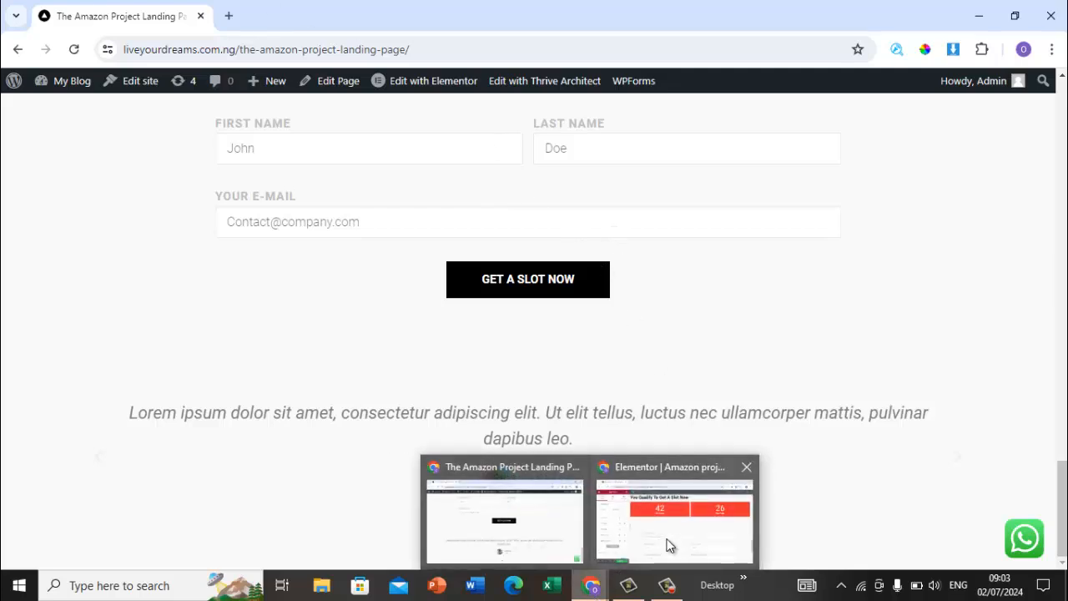
pyautogui.moveTo(667, 545)
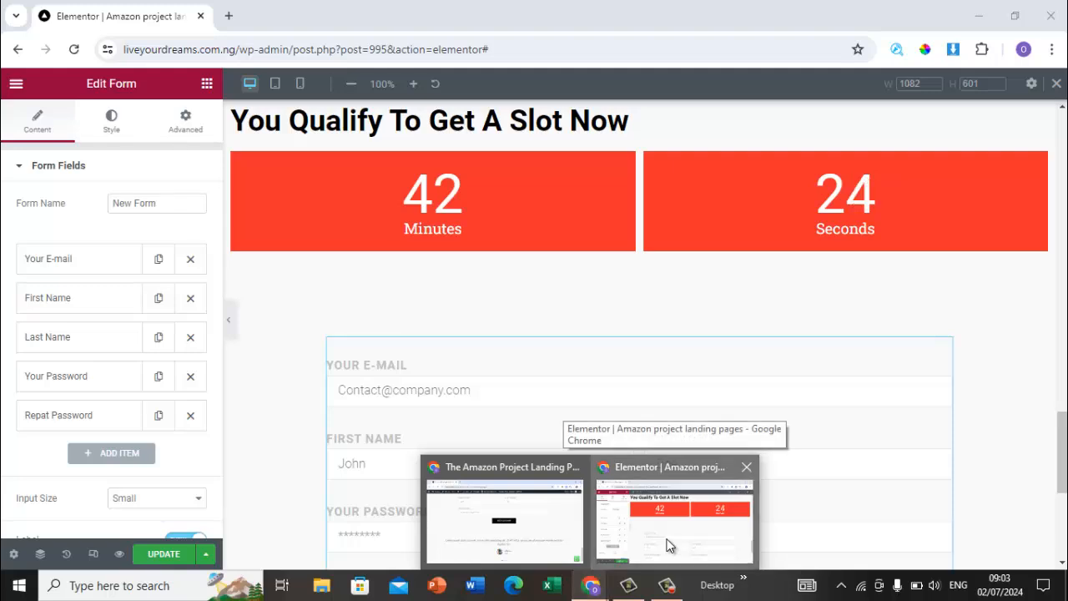
pyautogui.click(667, 545)
# Step: Reorder the form fields to First Name, Last Name, then Your E-mail
pyautogui.moveTo(1063, 457); pyautogui.dragTo(1063, 485)
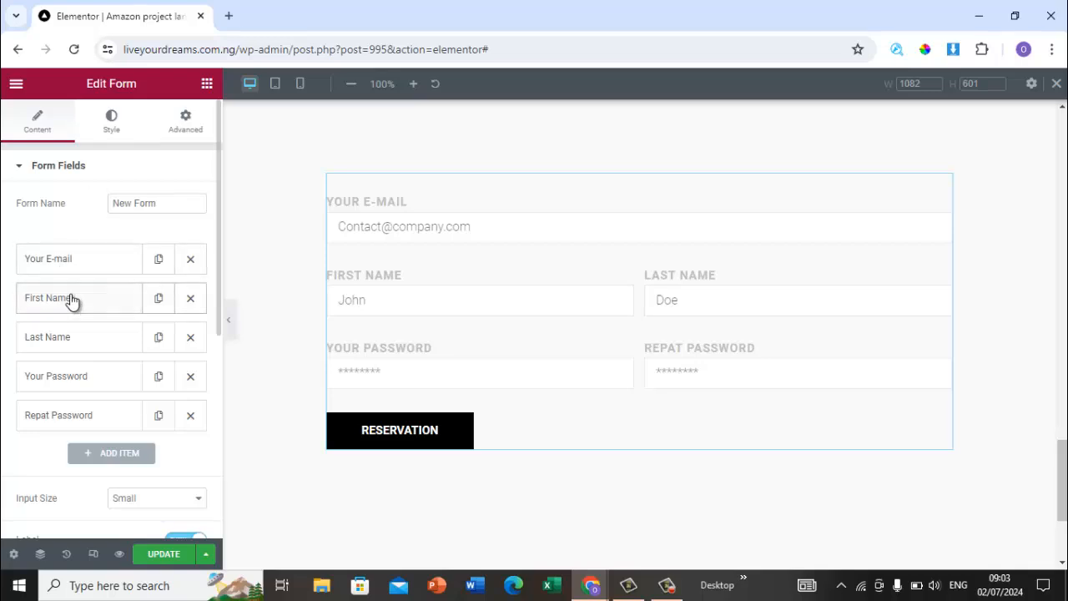
pyautogui.moveTo(69, 322); pyautogui.dragTo(67, 429)
pyautogui.moveTo(70, 365); pyautogui.dragTo(176, 255)
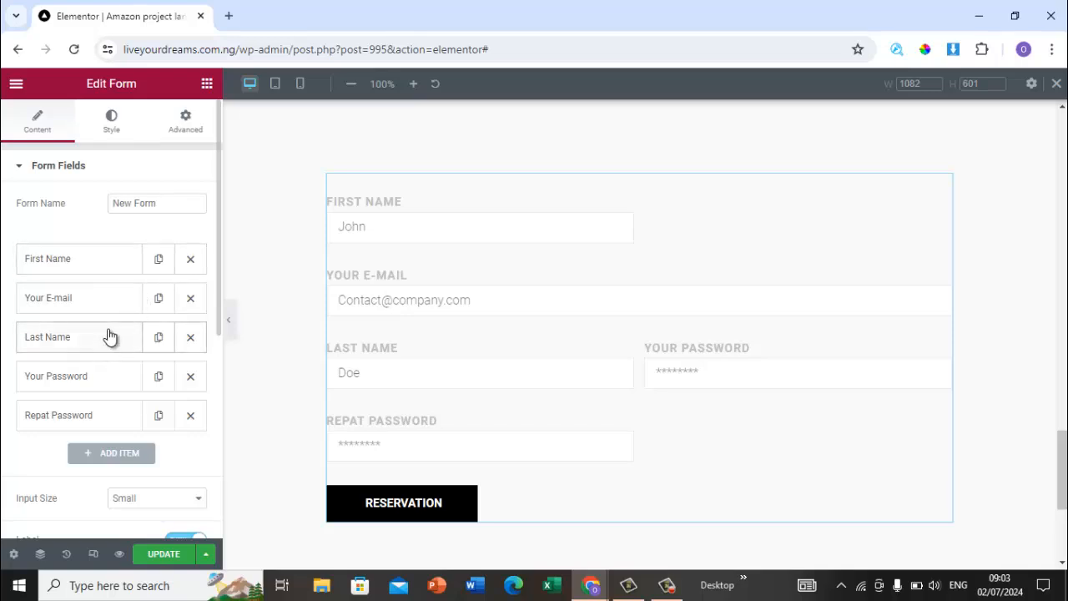
pyautogui.moveTo(109, 335); pyautogui.dragTo(147, 300)
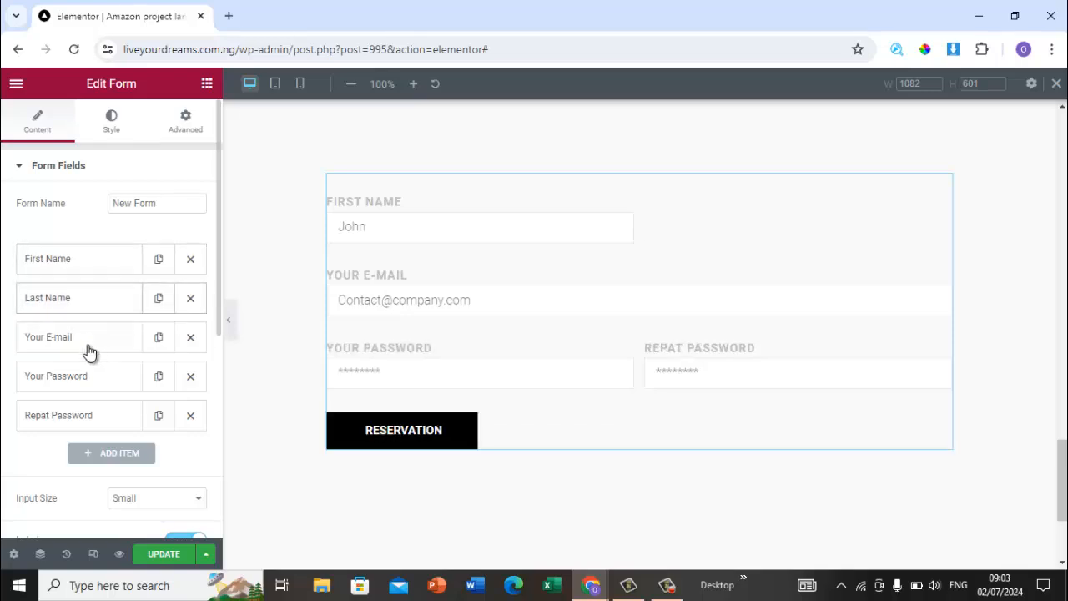
# Step: Remove the Your Password and Repat Password fields from the form and update the page
pyautogui.click(192, 378)
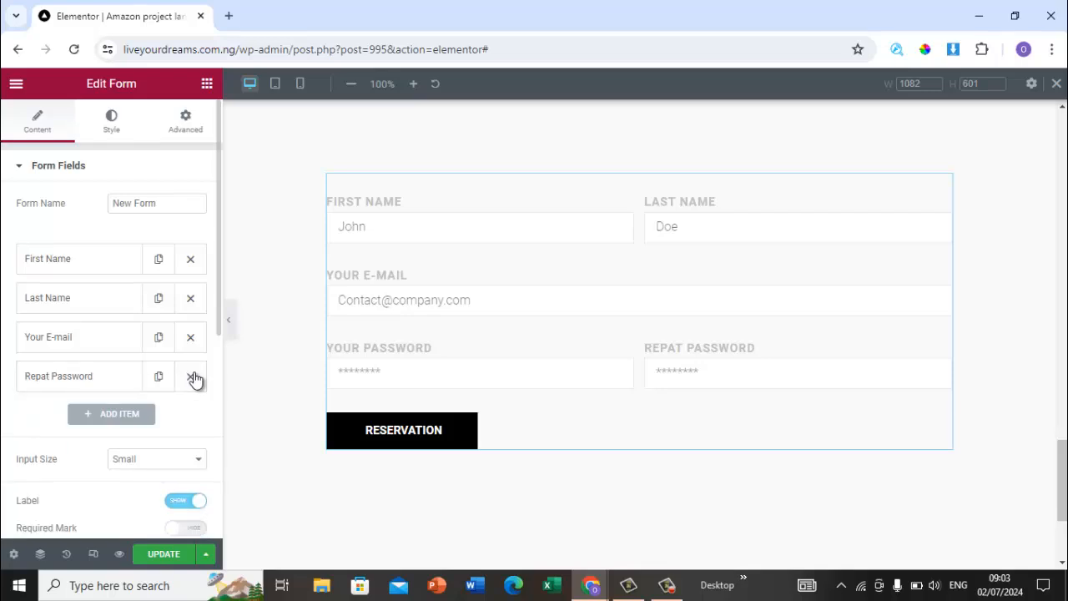
pyautogui.click(192, 378)
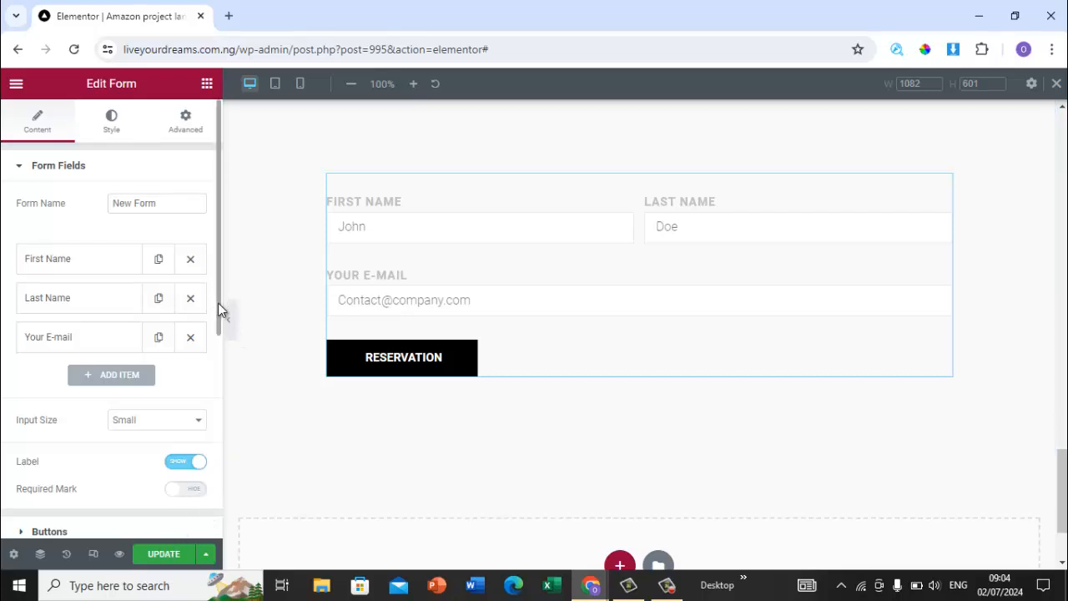
pyautogui.moveTo(218, 303); pyautogui.dragTo(212, 408)
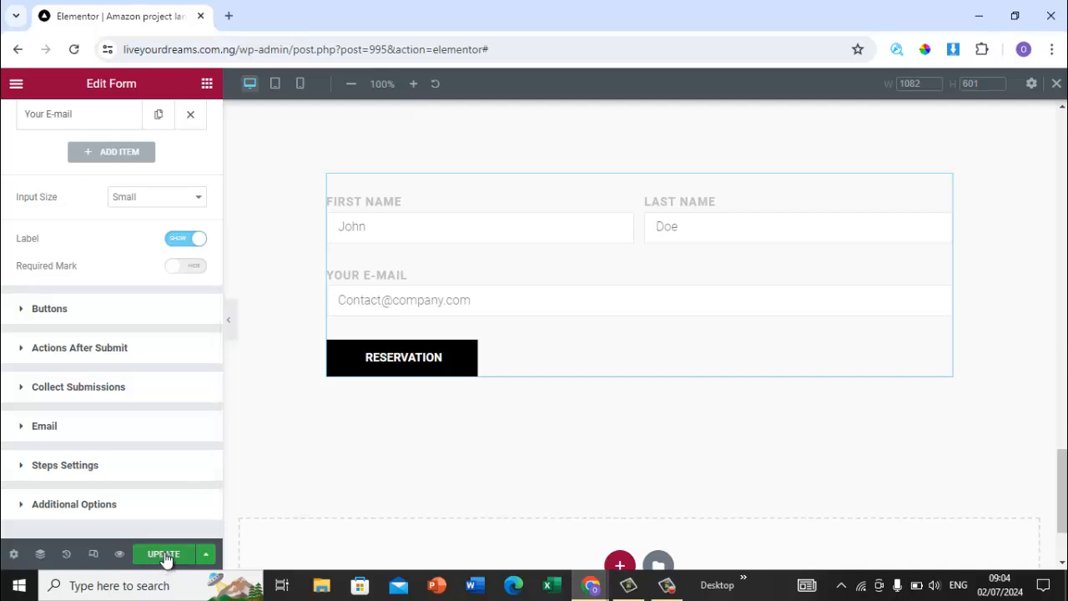
pyautogui.click(164, 554)
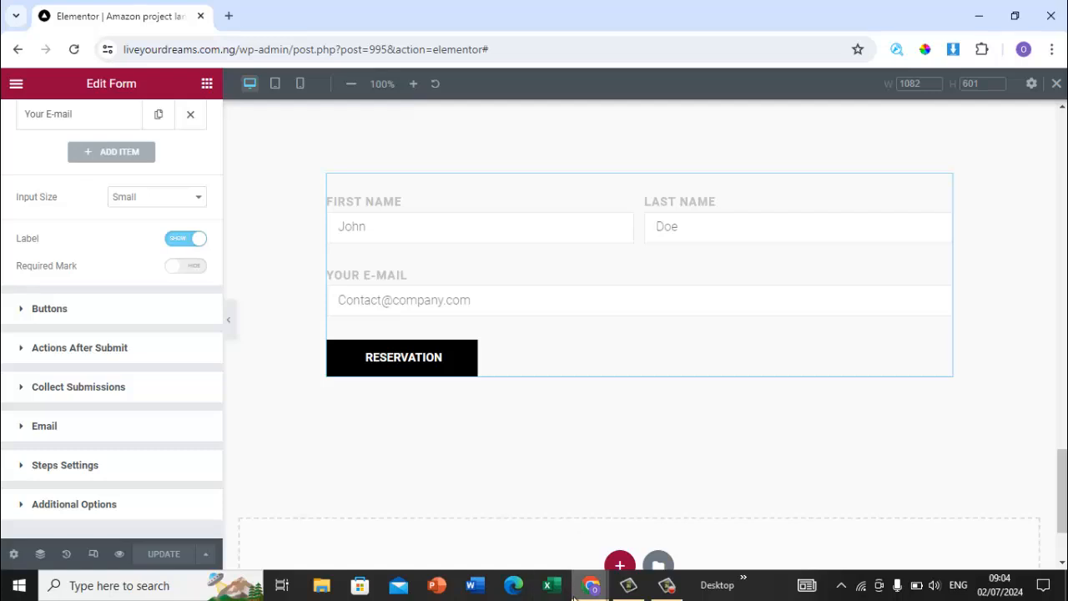
pyautogui.moveTo(574, 596)
pyautogui.moveTo(632, 589)
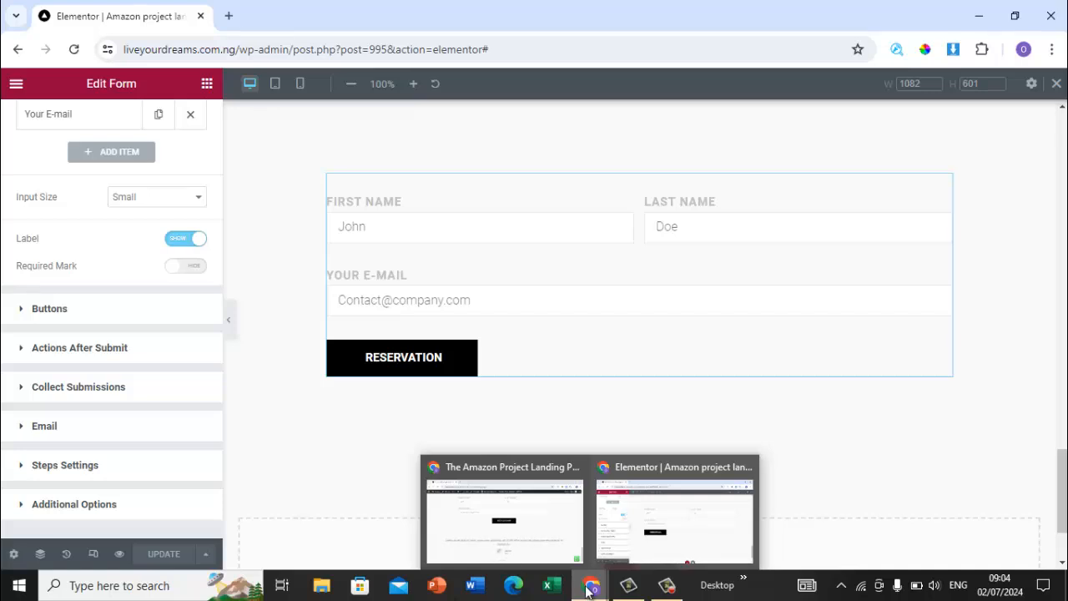
pyautogui.moveTo(529, 535)
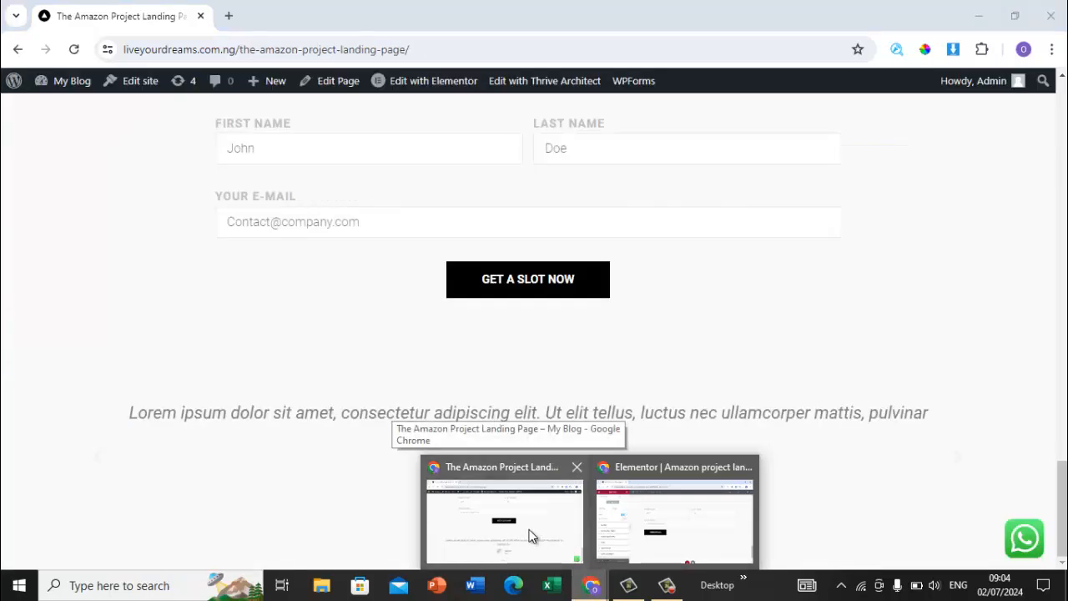
# Step: Set the form's Next & Submit button background color to #FF0000, matching the original page's button
pyautogui.click(529, 535)
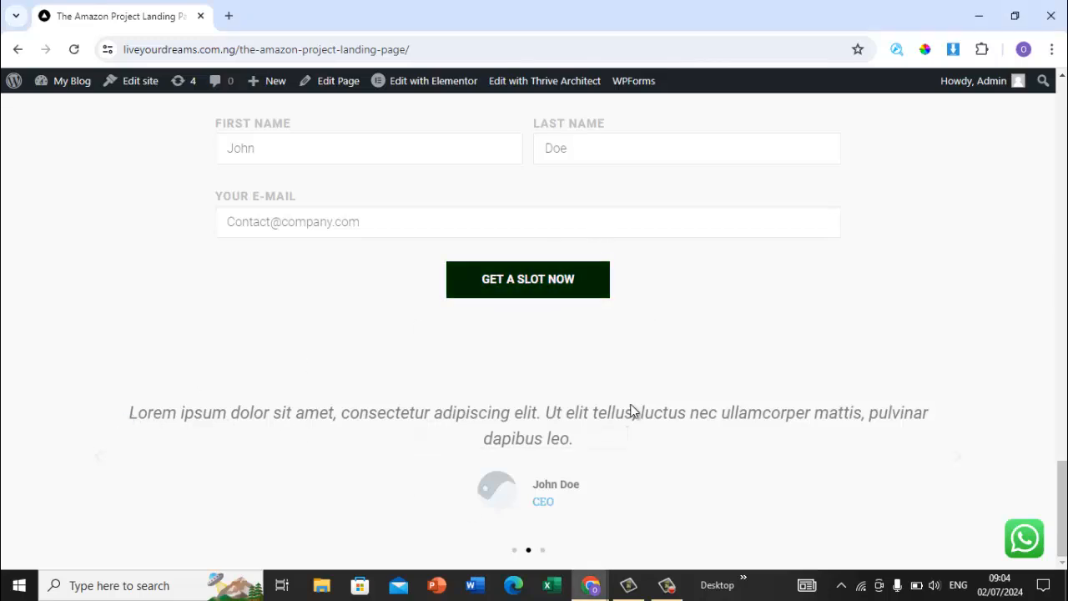
pyautogui.moveTo(591, 585)
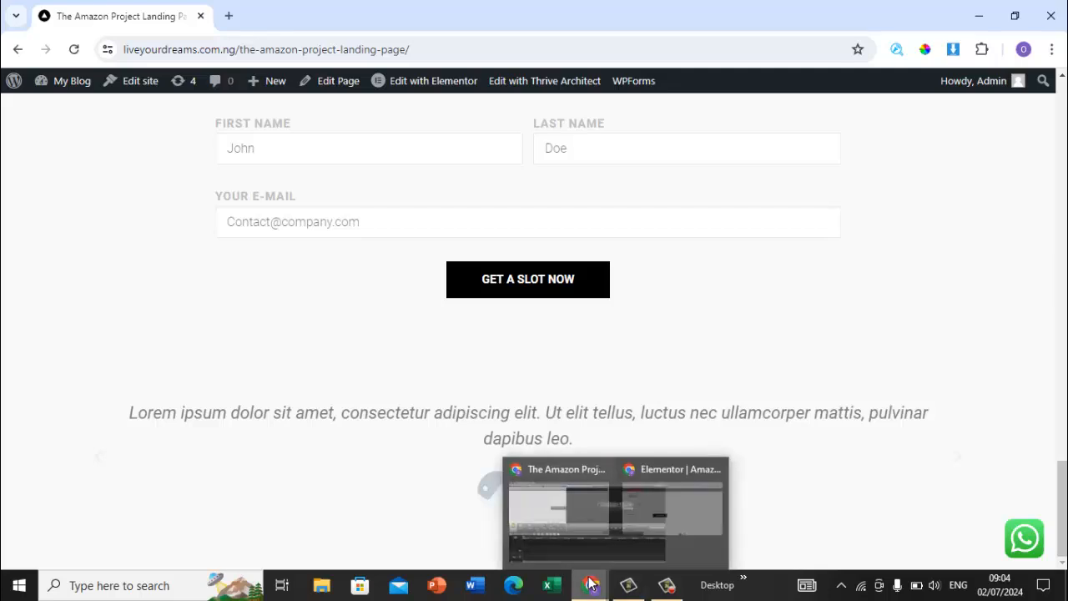
pyautogui.click(656, 537)
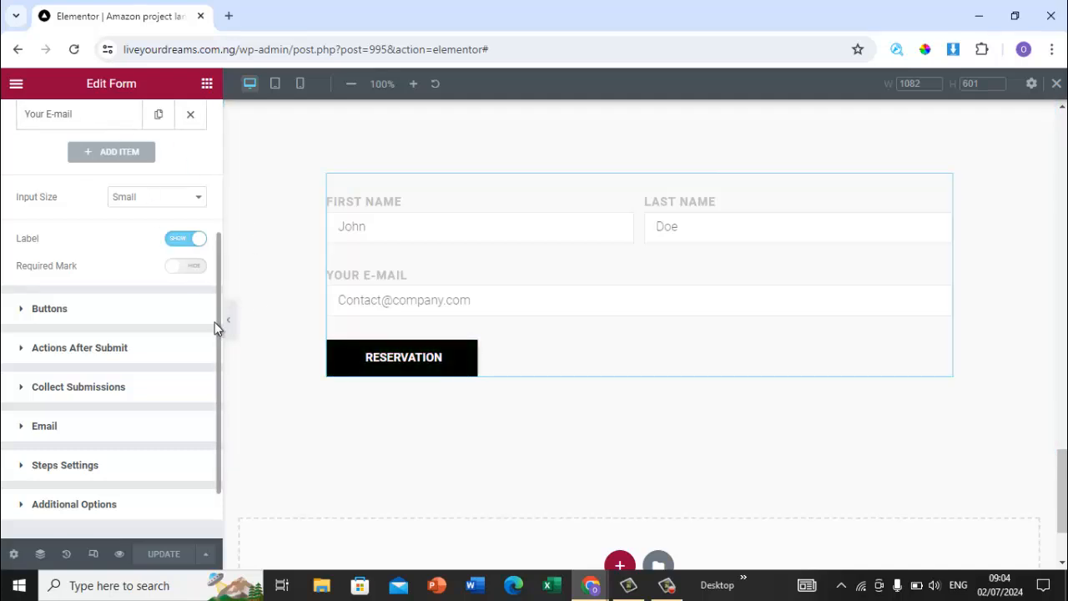
pyautogui.scroll(4, 217, 320)
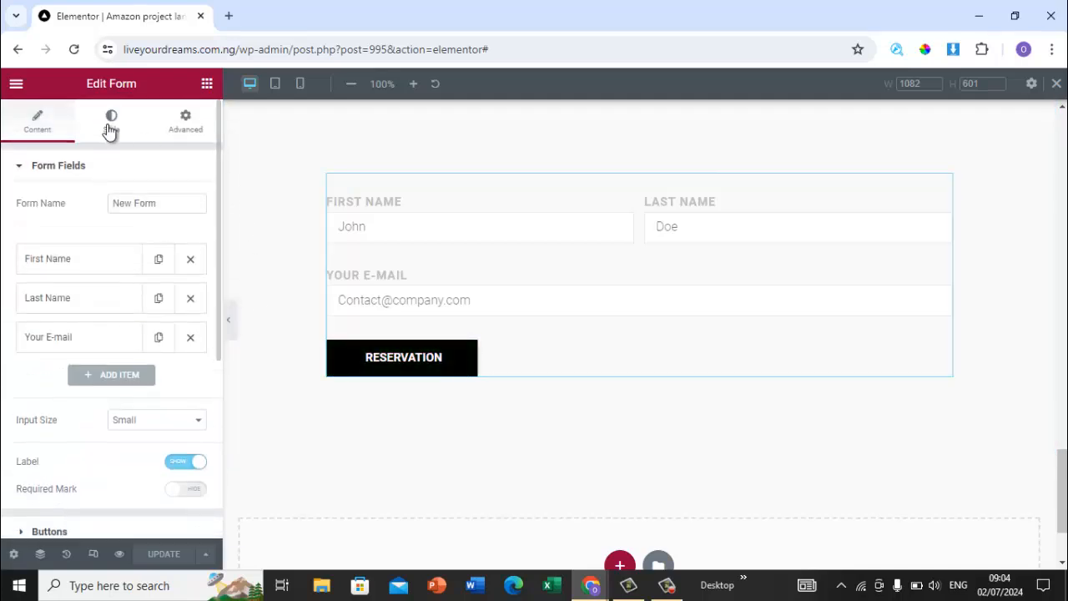
pyautogui.click(109, 130)
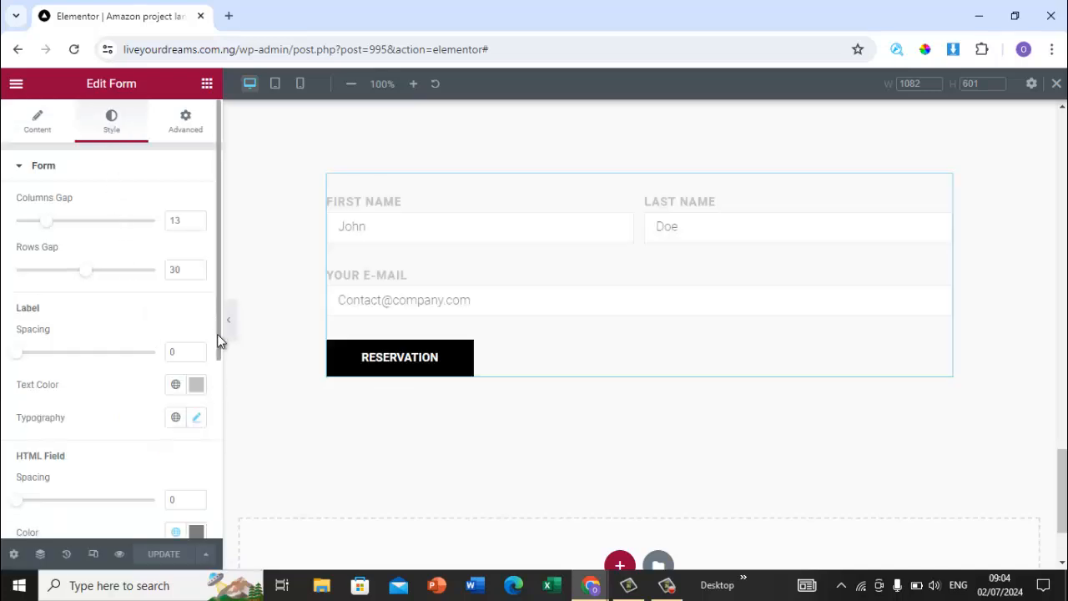
pyautogui.moveTo(220, 352); pyautogui.dragTo(219, 501)
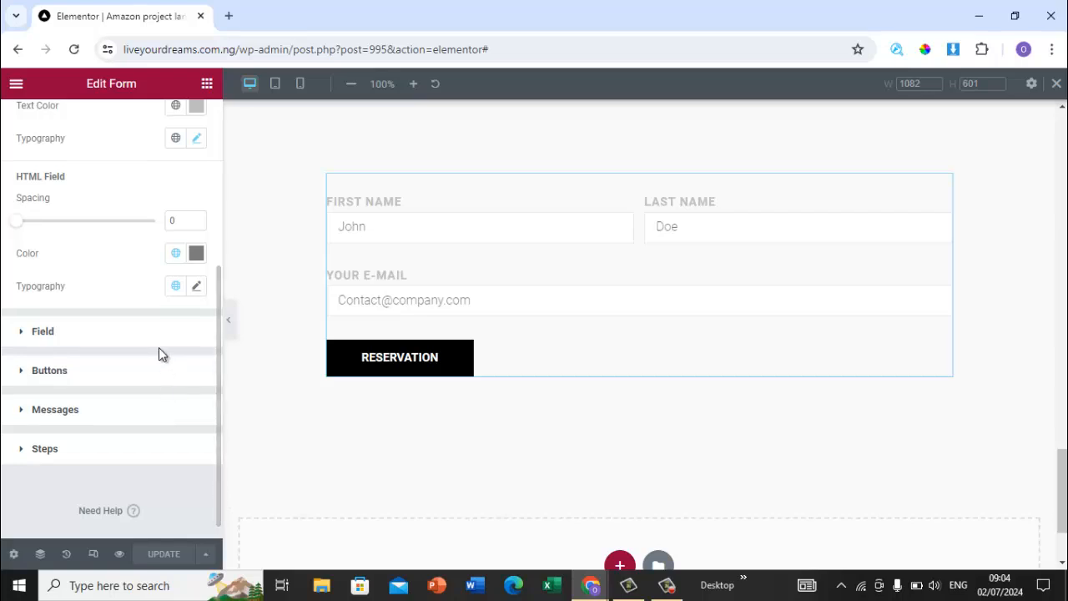
pyautogui.click(138, 374)
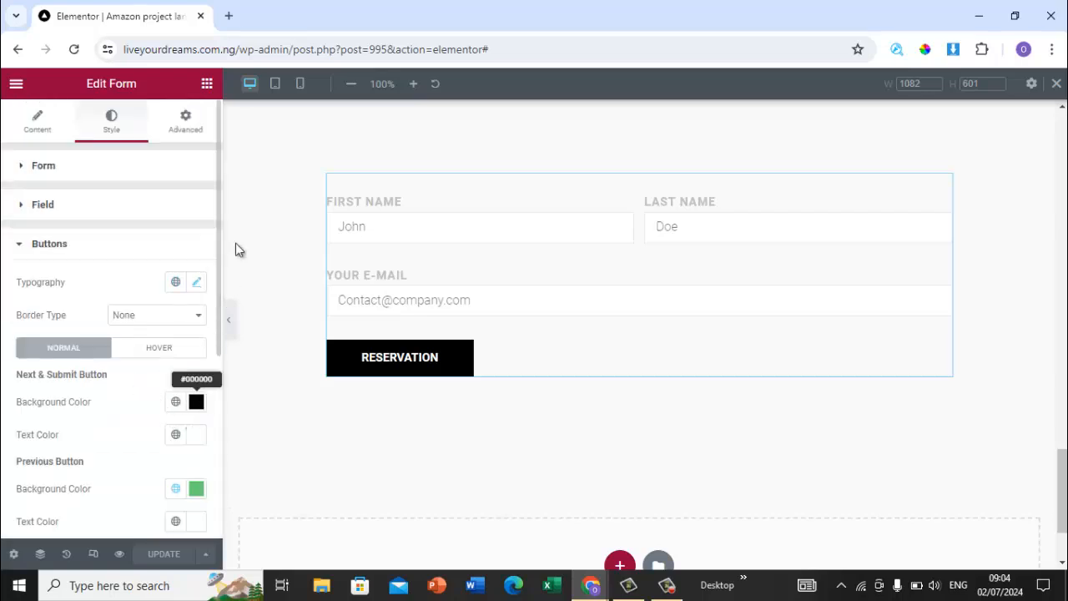
pyautogui.click(195, 401)
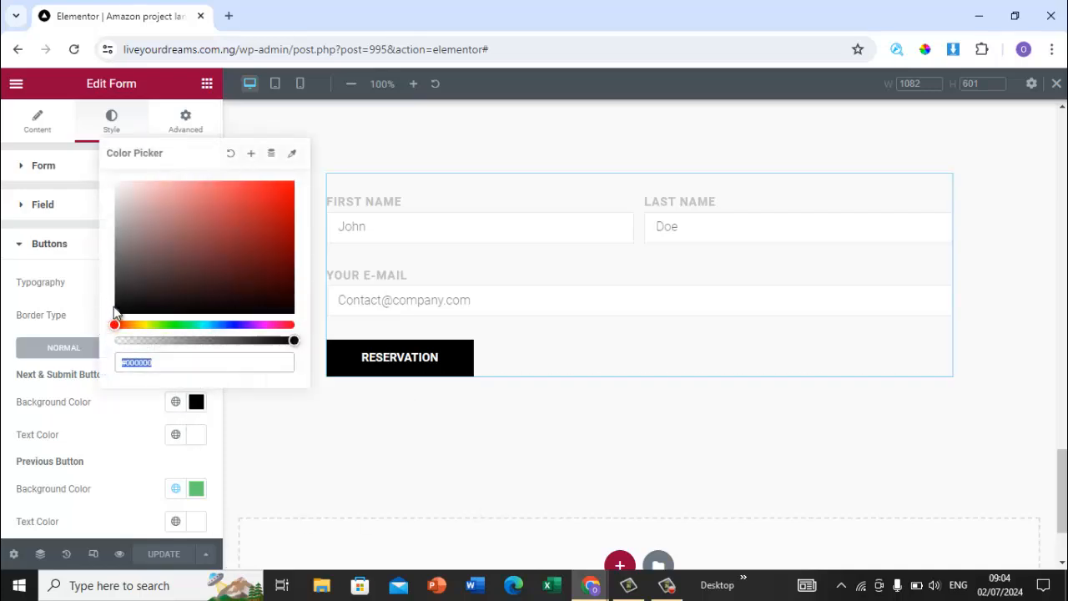
pyautogui.moveTo(116, 309)
pyautogui.mouseDown()
pyautogui.moveTo(275, 185)
pyautogui.moveTo(308, 174)
pyautogui.mouseUp()
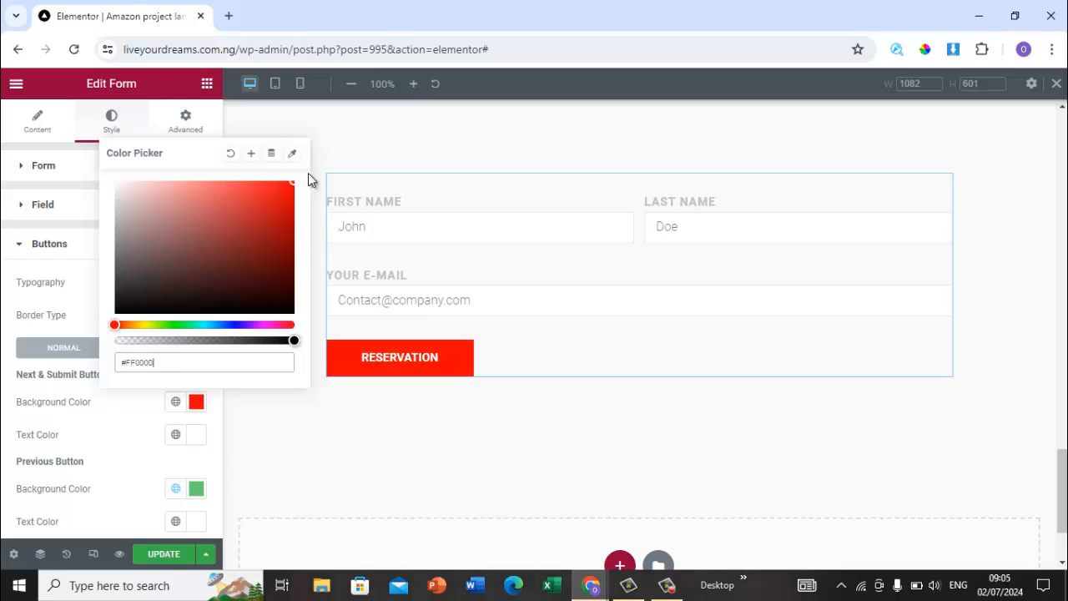
# Step: Set the form's Previous button background color to #FF0000
pyautogui.click(196, 489)
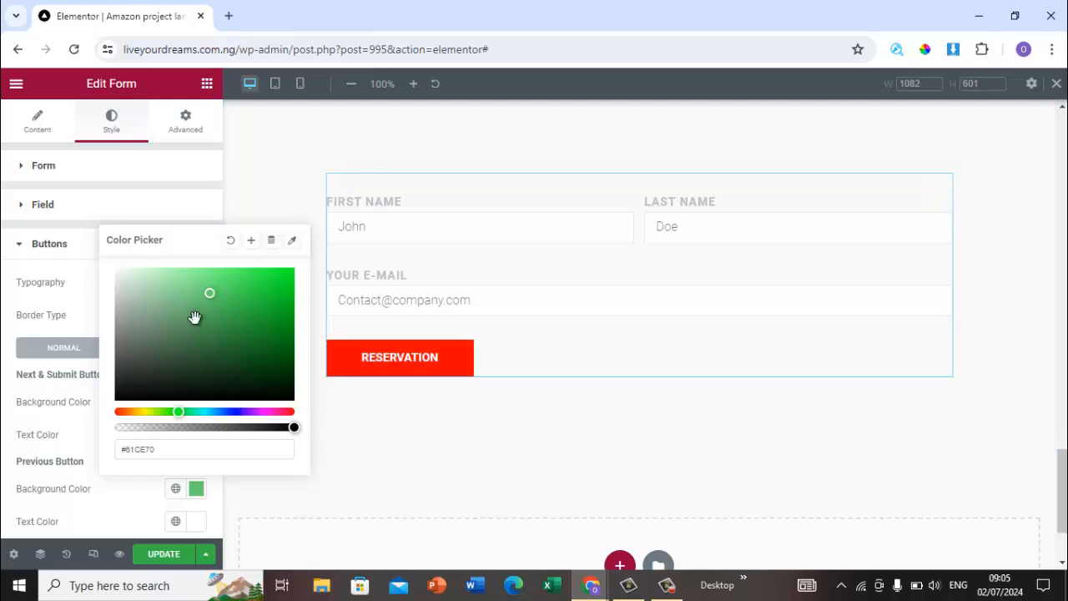
pyautogui.click(176, 412)
pyautogui.moveTo(127, 411); pyautogui.dragTo(114, 411)
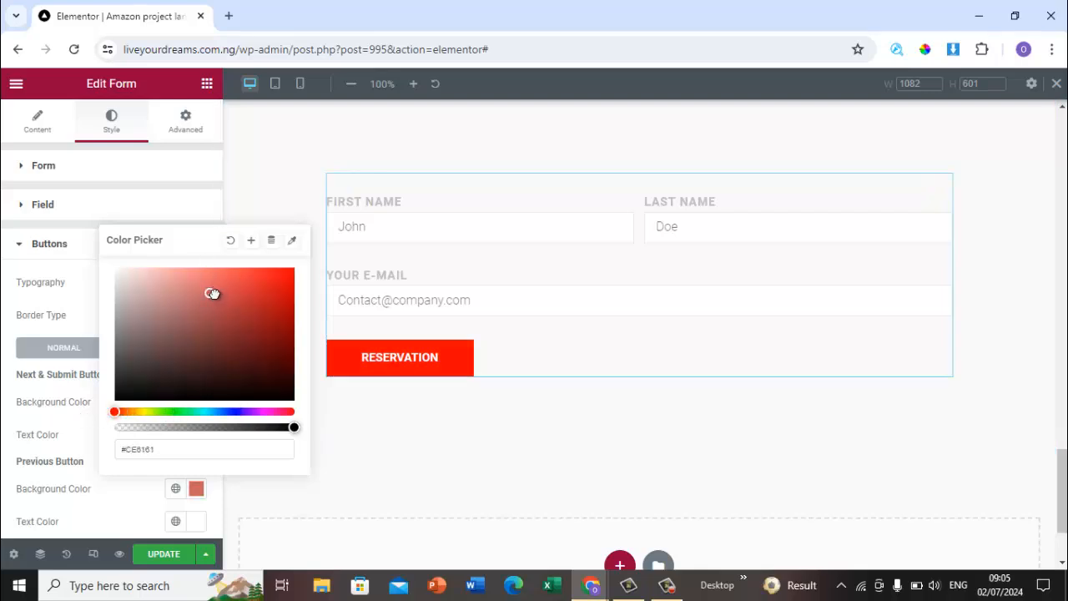
pyautogui.moveTo(212, 293); pyautogui.dragTo(292, 269)
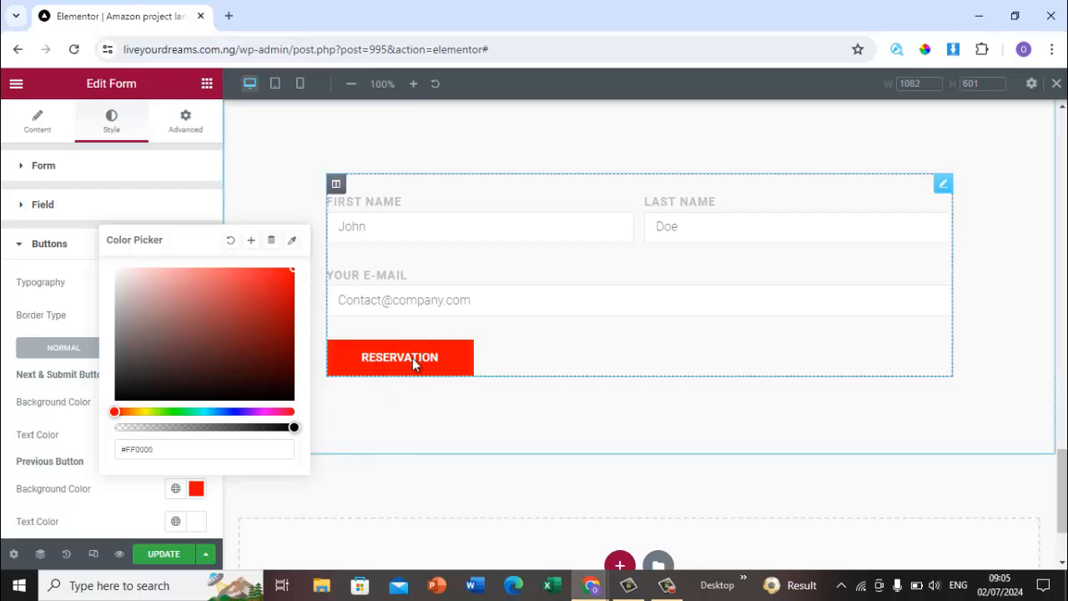
pyautogui.click(106, 505)
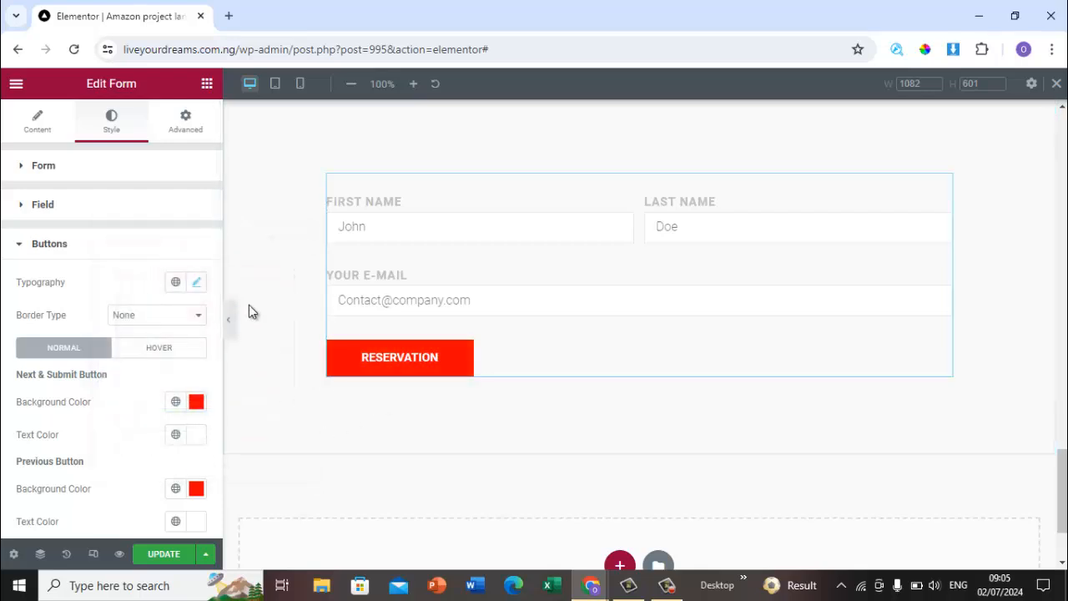
pyautogui.moveTo(217, 316); pyautogui.dragTo(219, 409)
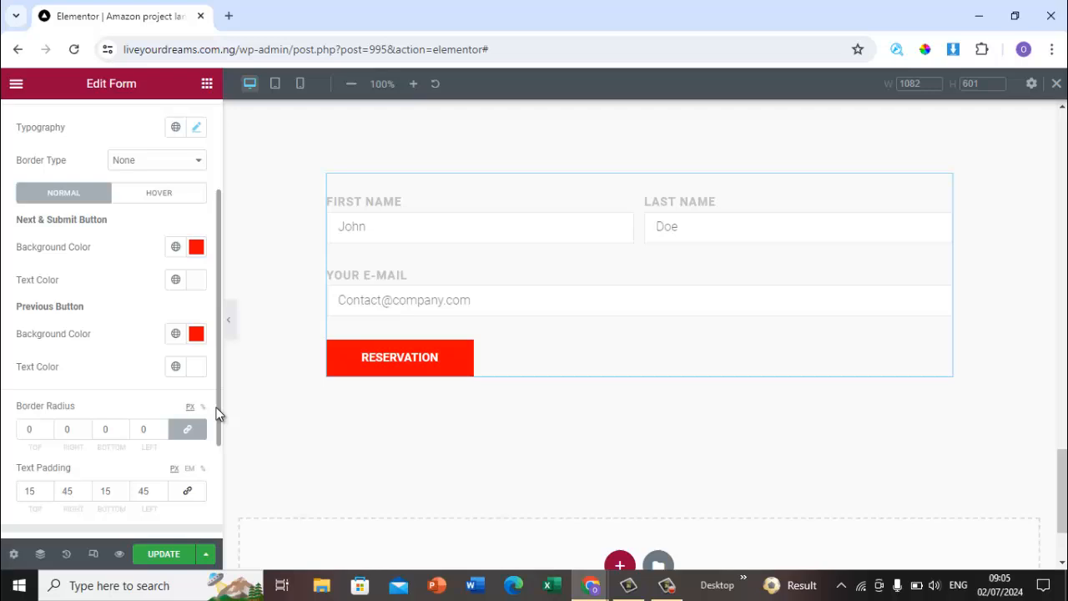
pyautogui.click(193, 329)
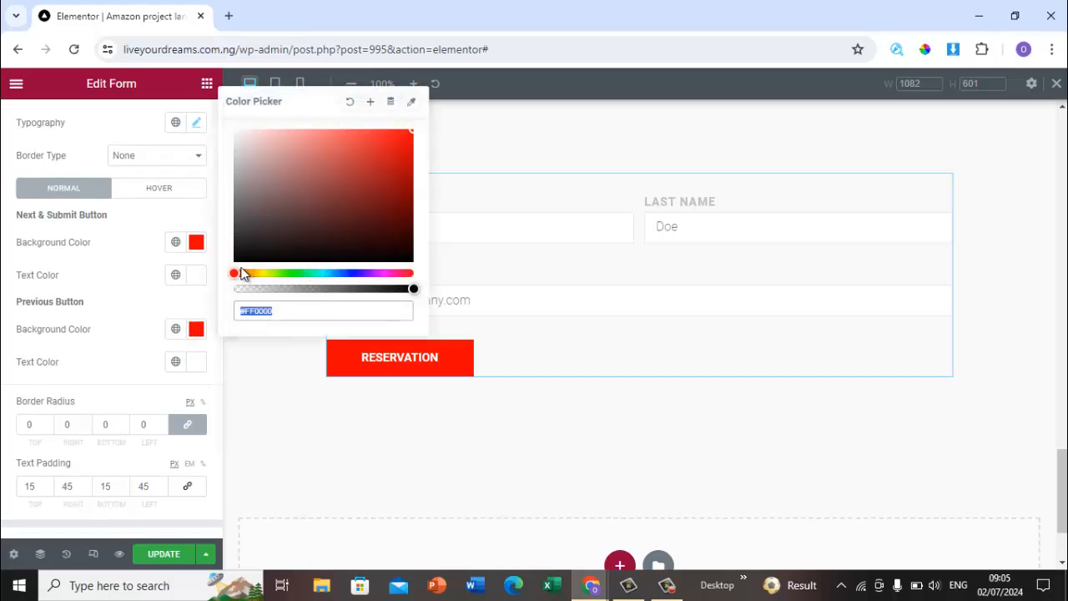
pyautogui.click(127, 379)
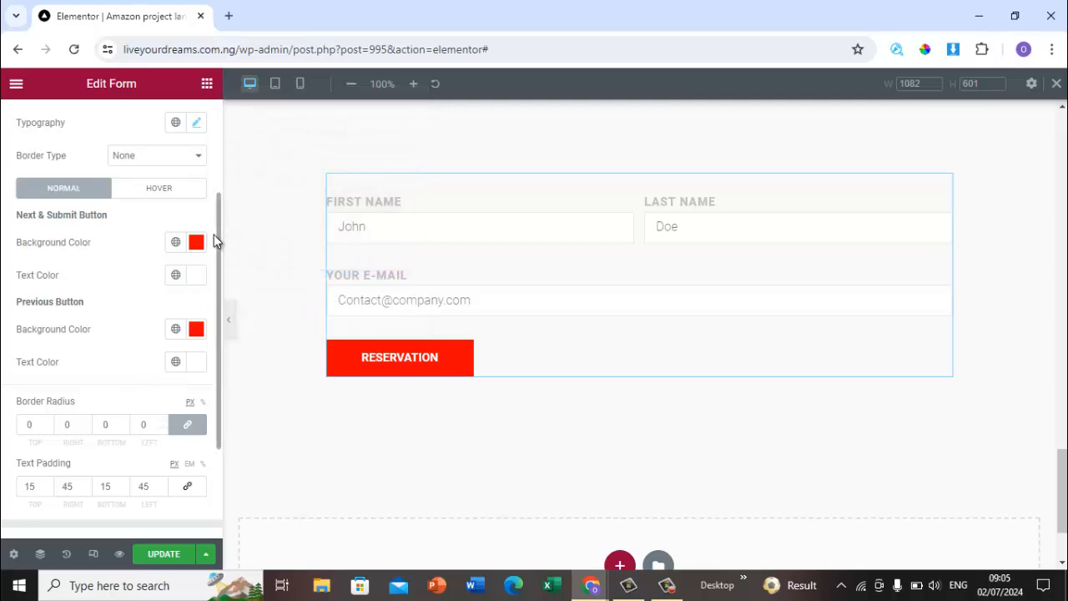
# Step: Add a new single-column section below the reservation form
pyautogui.scroll(-2, 216, 248)
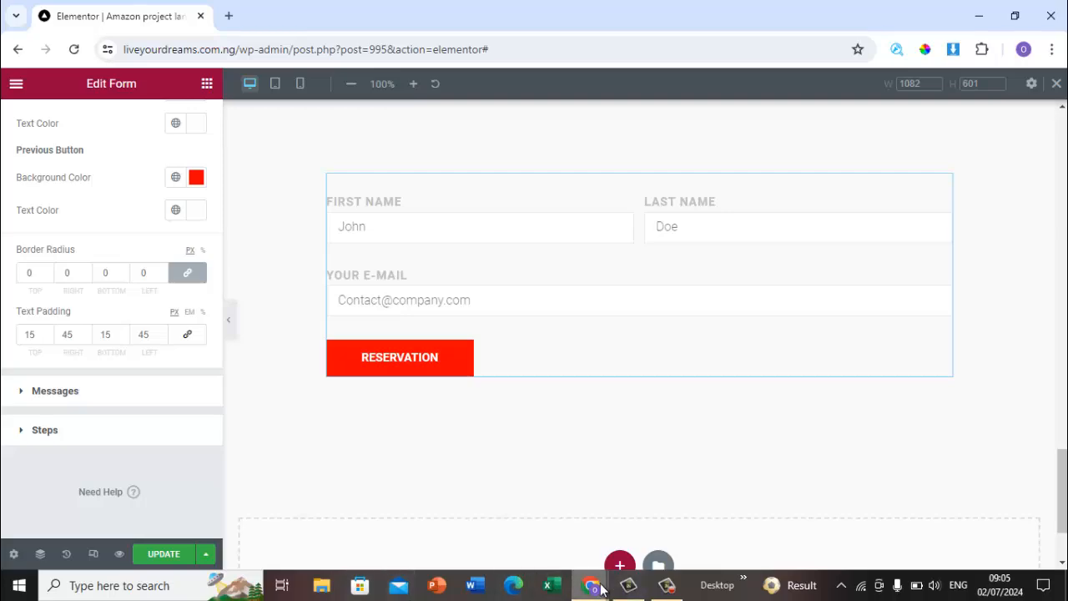
pyautogui.moveTo(594, 586)
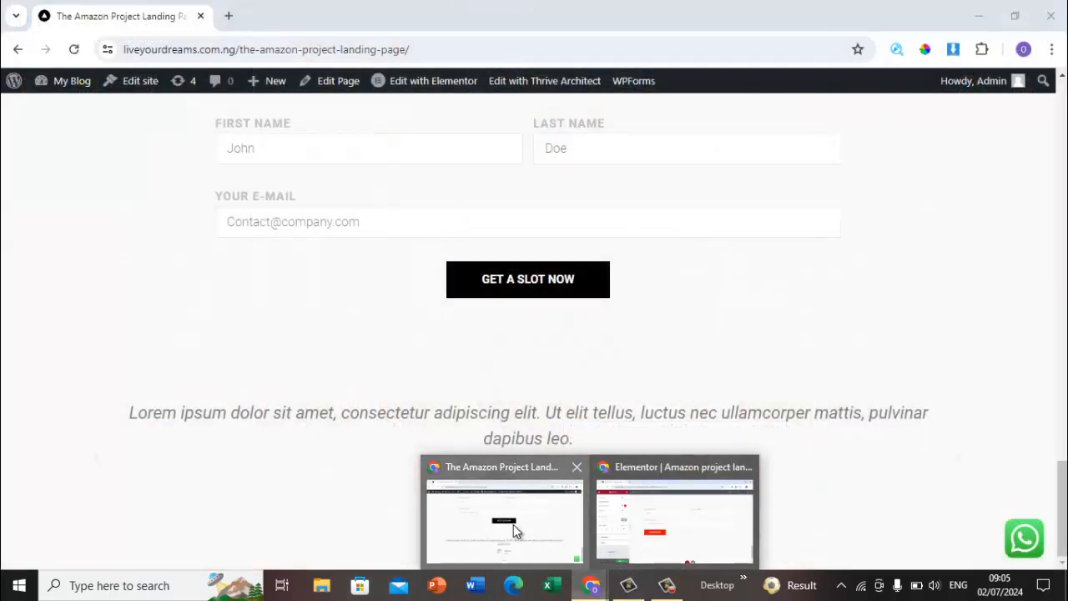
pyautogui.click(512, 528)
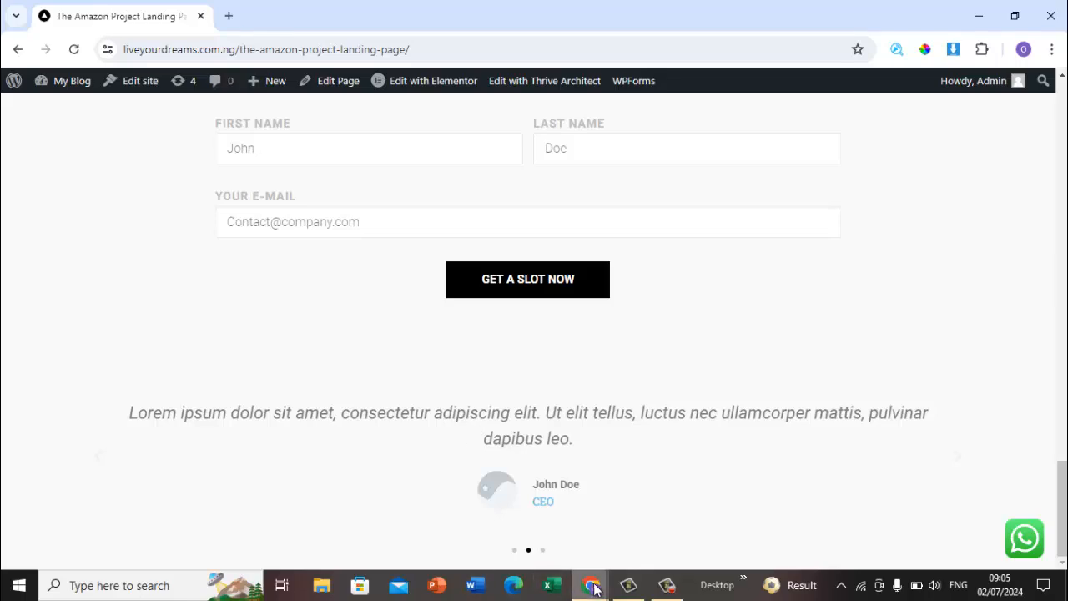
pyautogui.moveTo(594, 589)
pyautogui.click(621, 542)
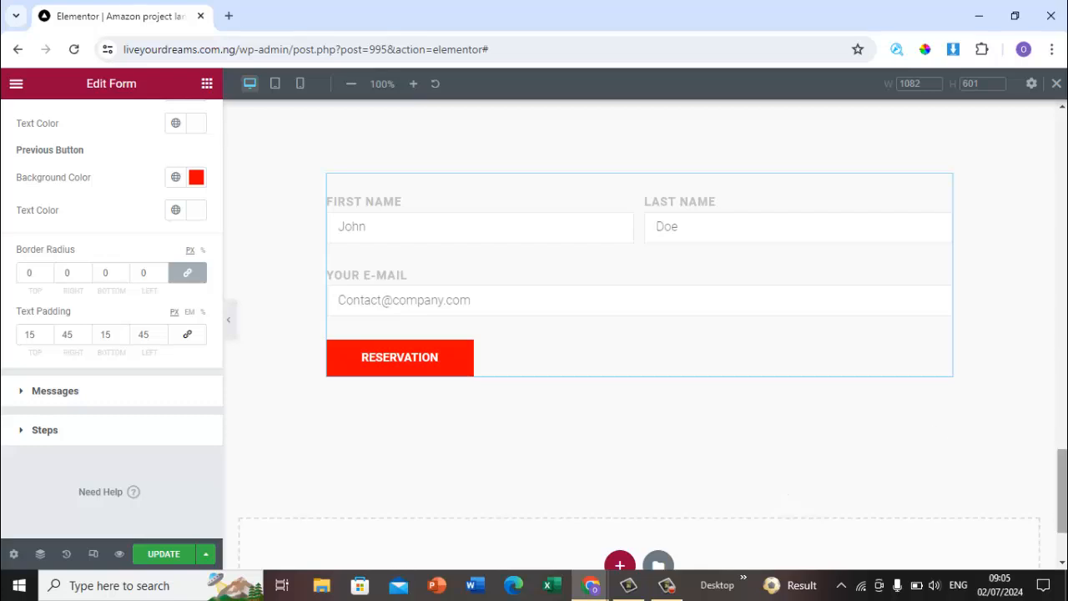
pyautogui.scroll(-2, 857, 460)
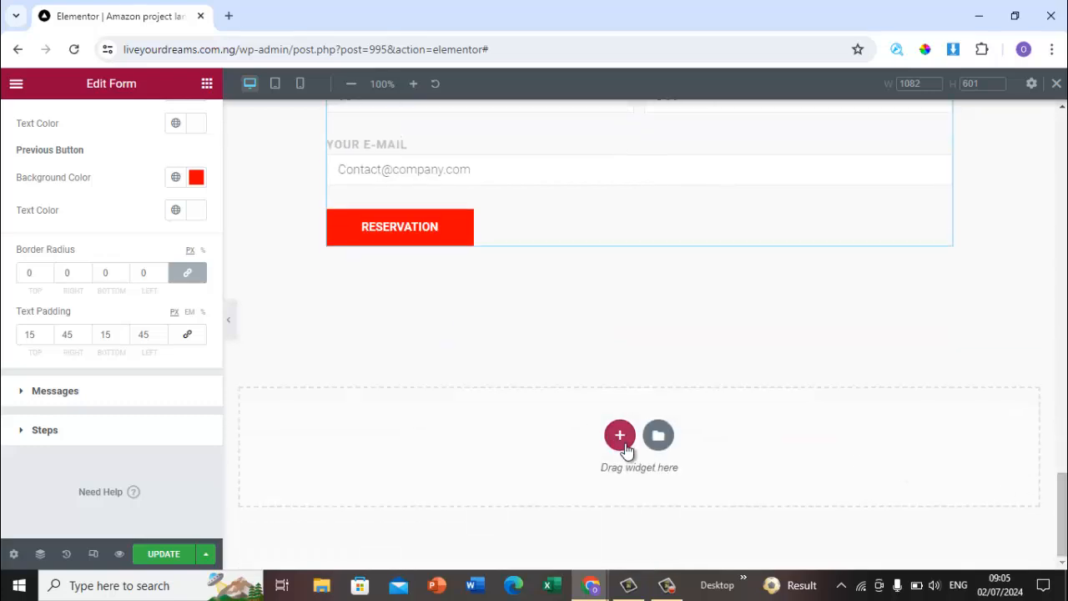
pyautogui.click(625, 449)
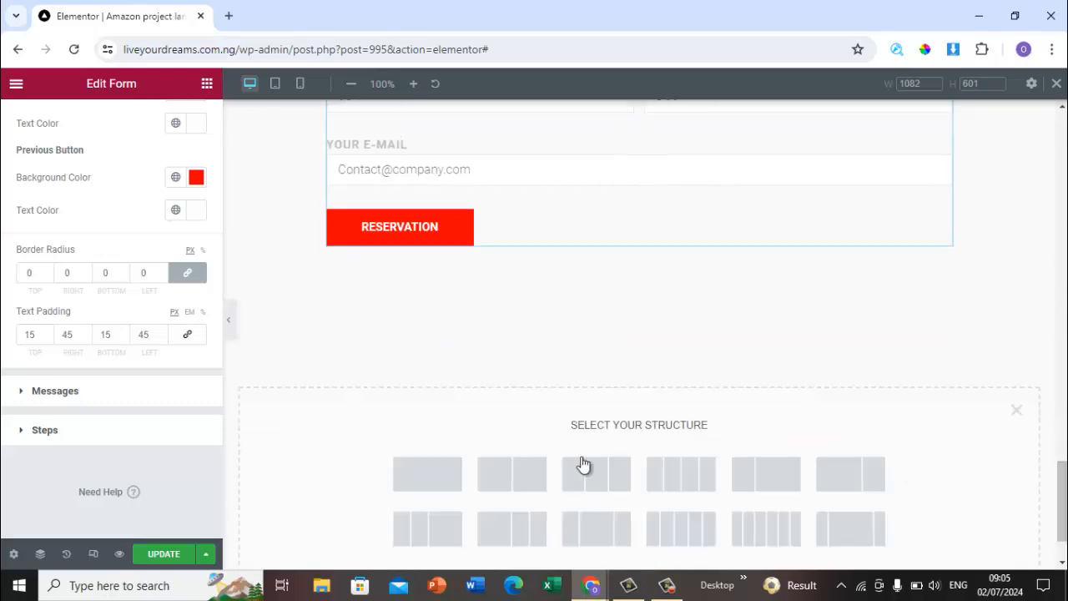
pyautogui.click(427, 474)
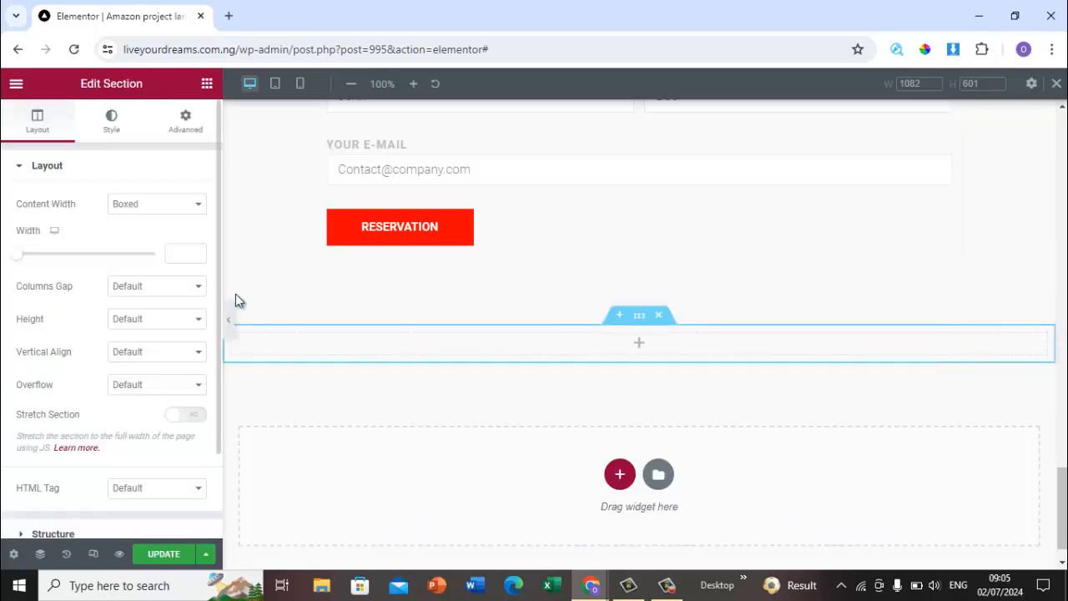
# Step: Search the widgets for test and place a Testimonial Carousel in the new section
pyautogui.click(207, 84)
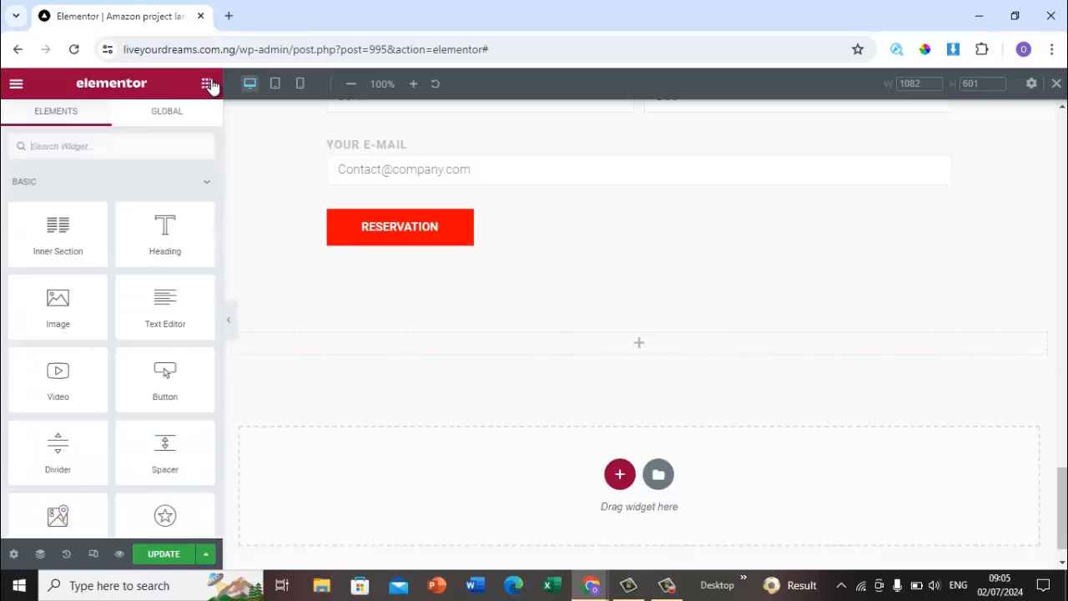
pyautogui.click(142, 147)
pyautogui.write('tess')
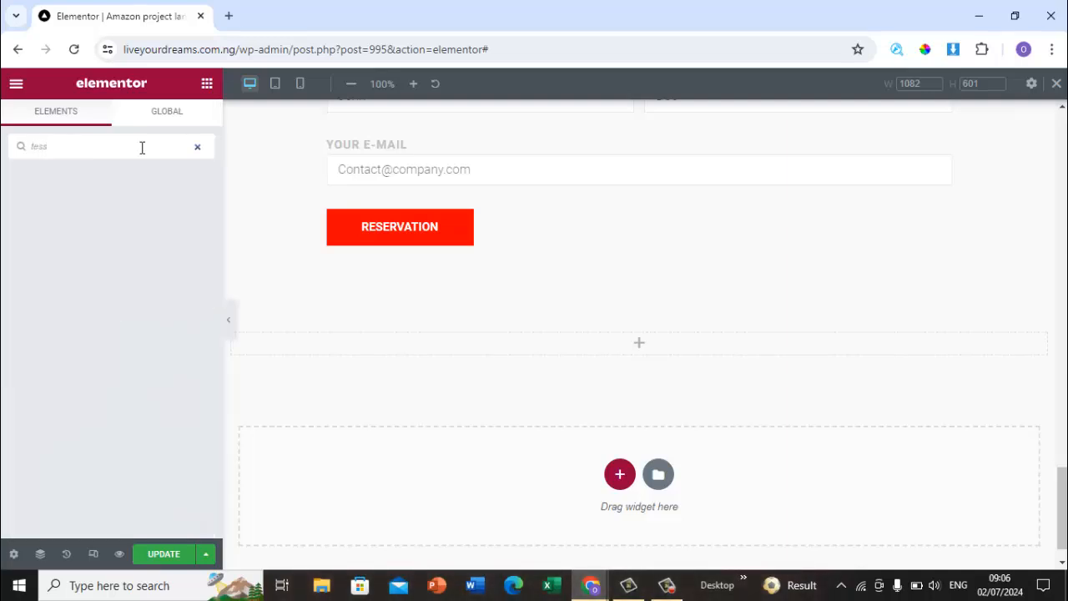
pyautogui.press('BackSpace')
pyautogui.press('BackSpace')
pyautogui.press('BackSpace')
pyautogui.press('BackSpace')
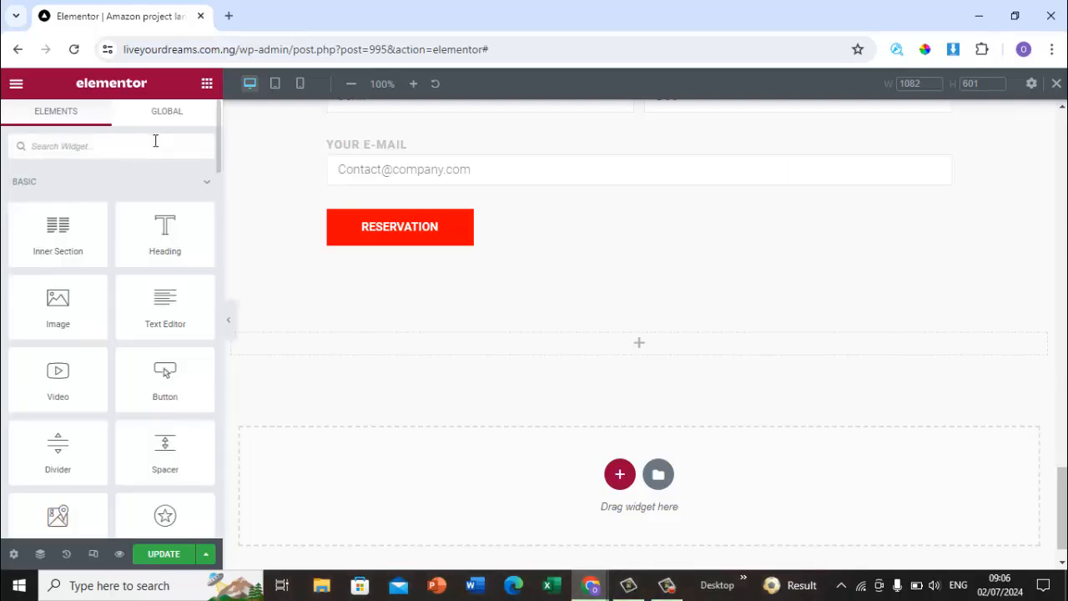
pyautogui.write('testi')
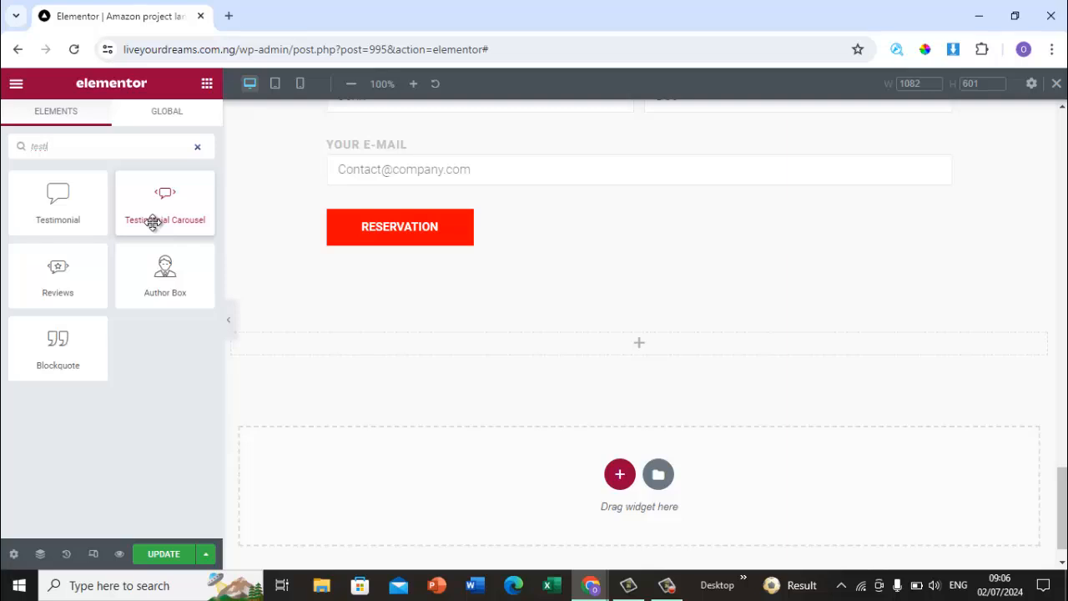
pyautogui.moveTo(152, 222); pyautogui.dragTo(460, 341)
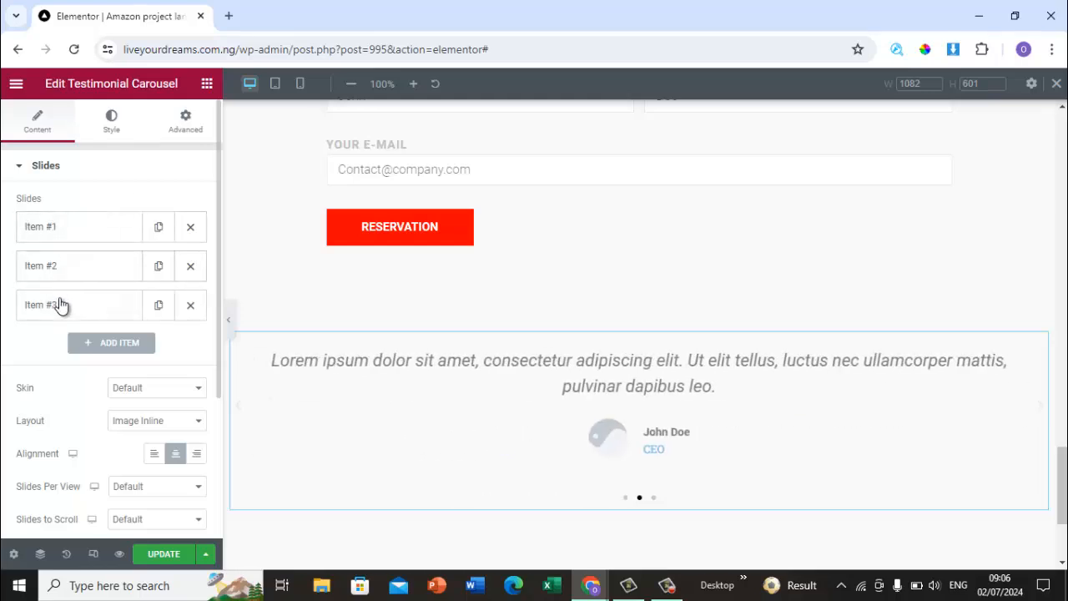
pyautogui.click(102, 224)
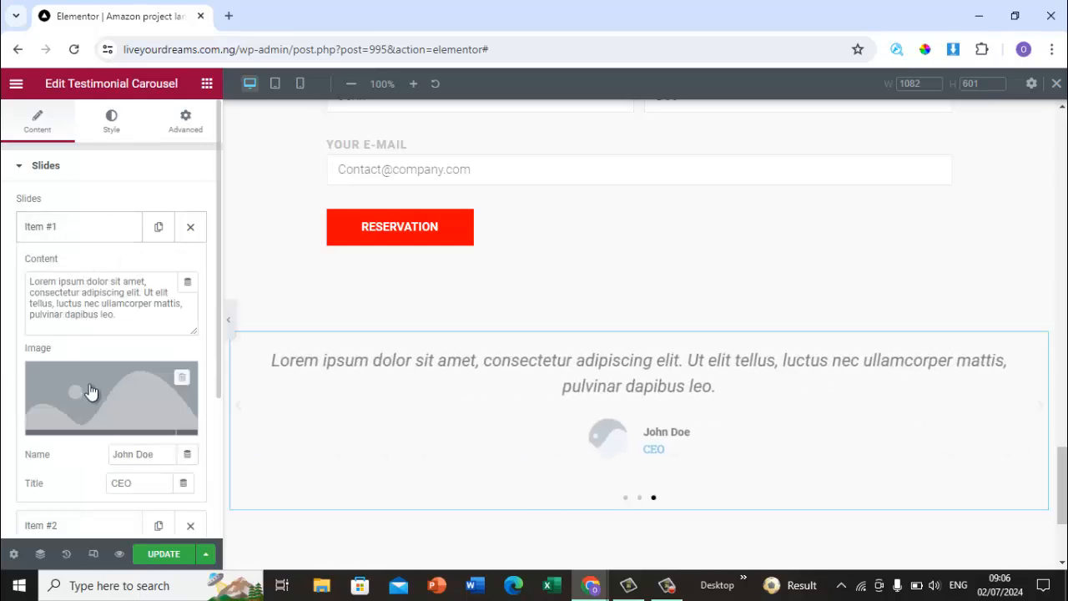
pyautogui.moveTo(96, 430)
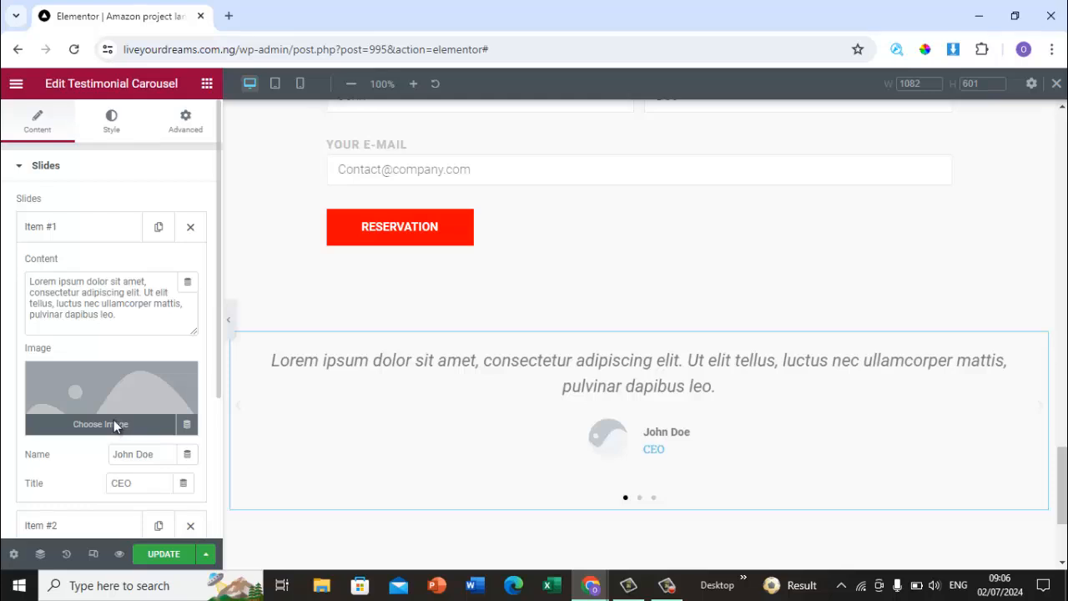
pyautogui.click(115, 426)
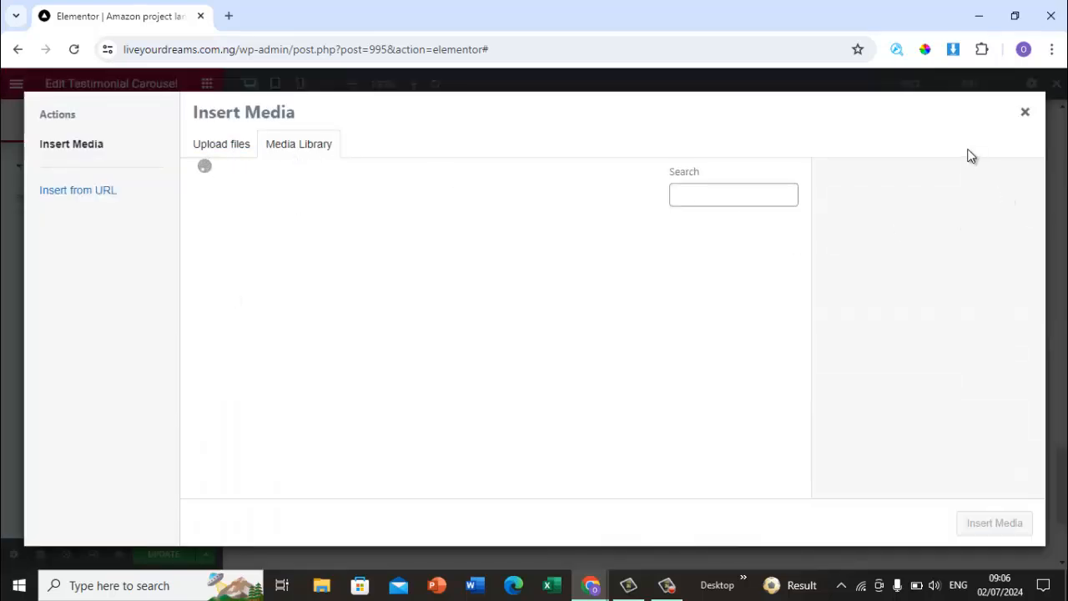
pyautogui.moveTo(806, 238); pyautogui.dragTo(806, 470)
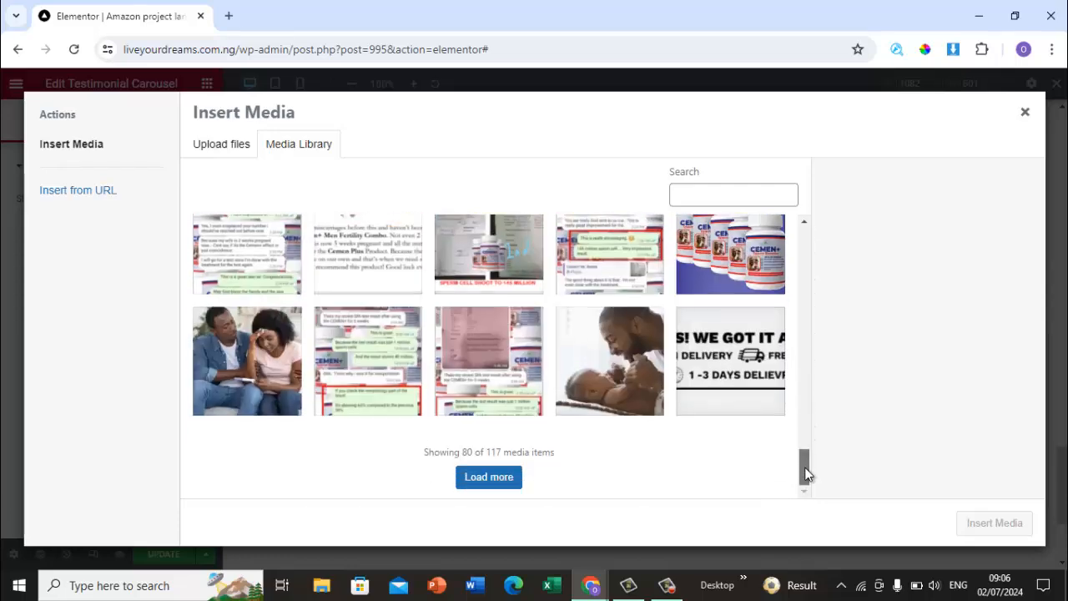
pyautogui.click(486, 479)
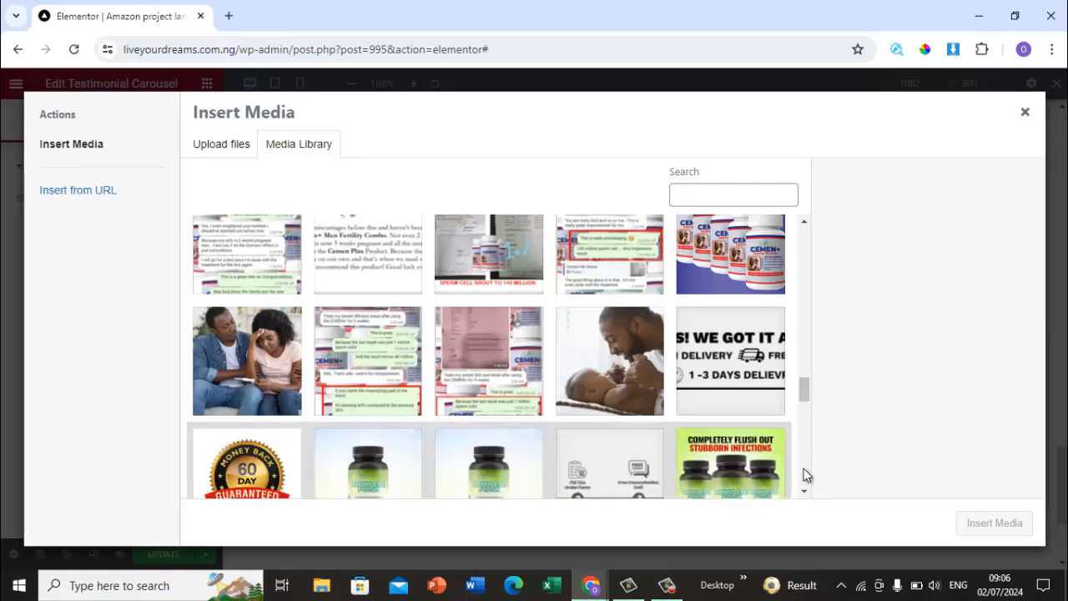
pyautogui.moveTo(804, 468); pyautogui.dragTo(803, 428)
pyautogui.click(493, 268)
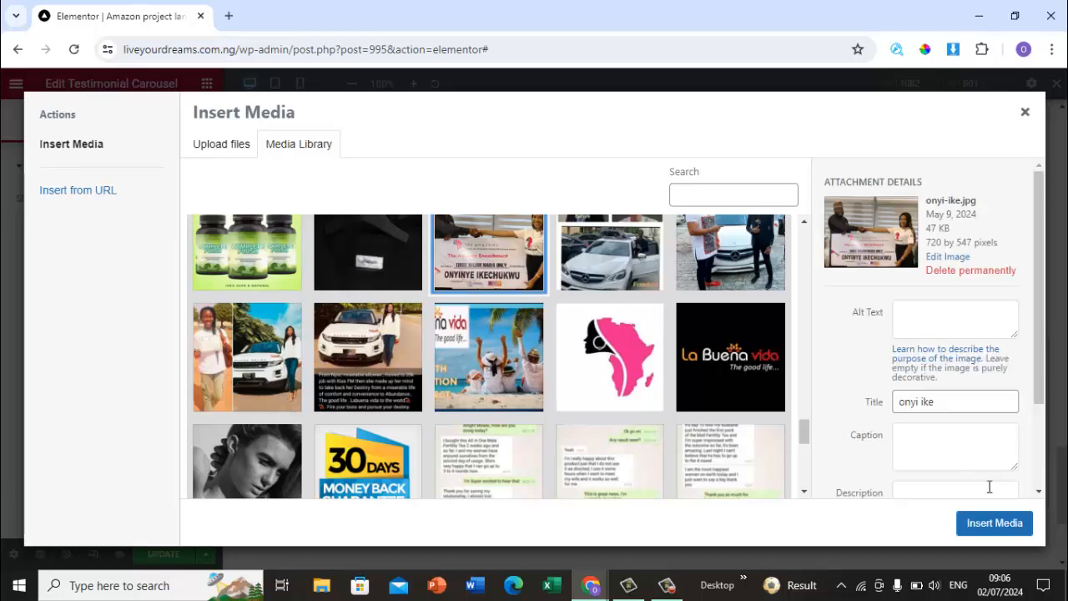
pyautogui.click(989, 522)
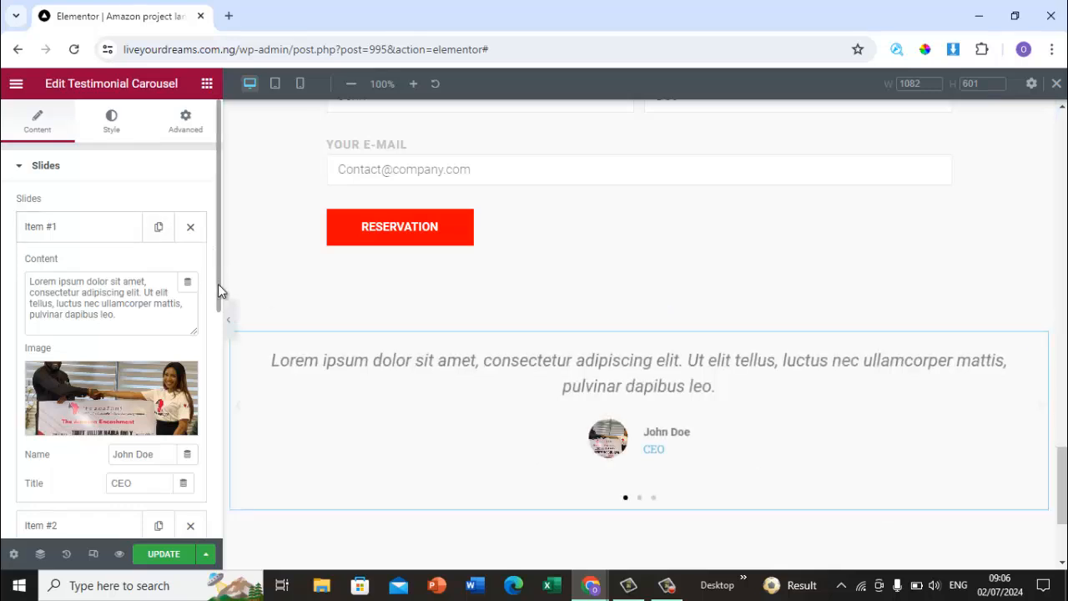
# Step: Replace the first testimonial slide's name with the ambassador's full name
pyautogui.scroll(-3, 218, 284)
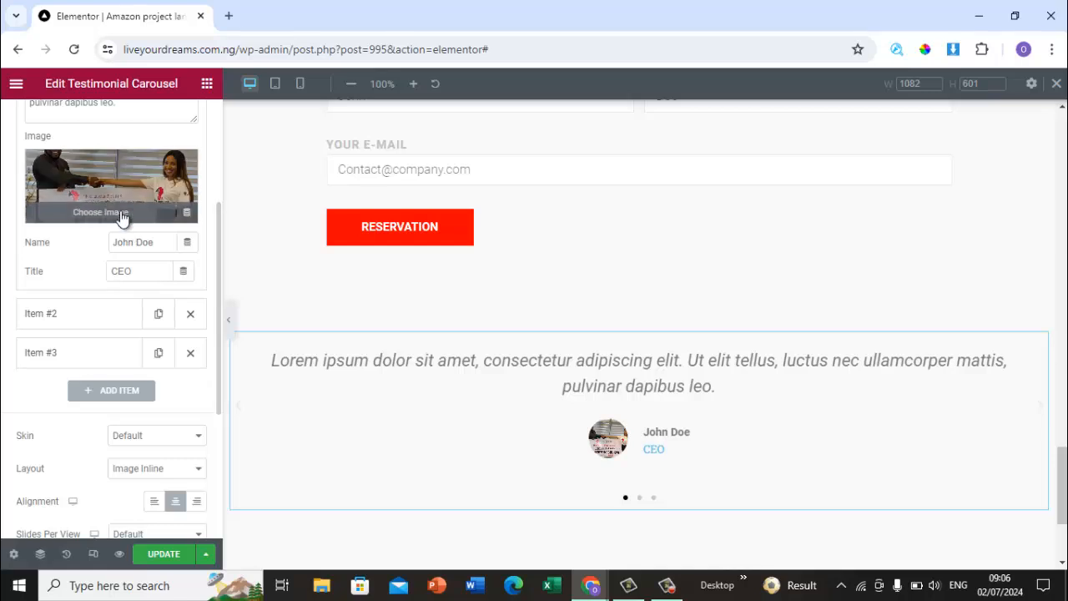
pyautogui.click(156, 240)
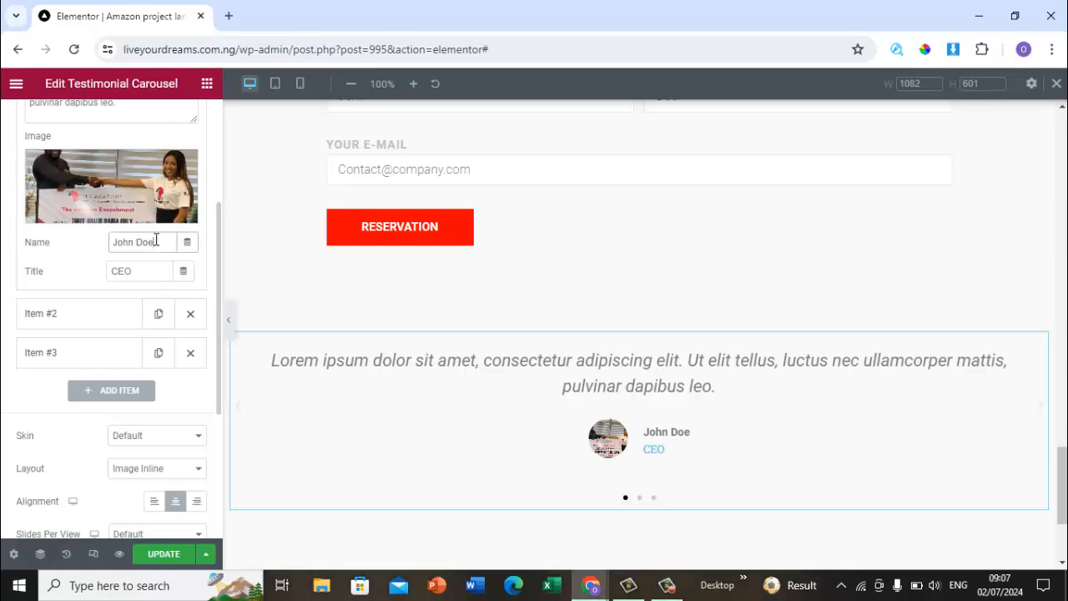
pyautogui.press('BackSpace')
pyautogui.press('BackSpace')
pyautogui.press('BackSpace')
pyautogui.press('BackSpace')
pyautogui.press('BackSpace')
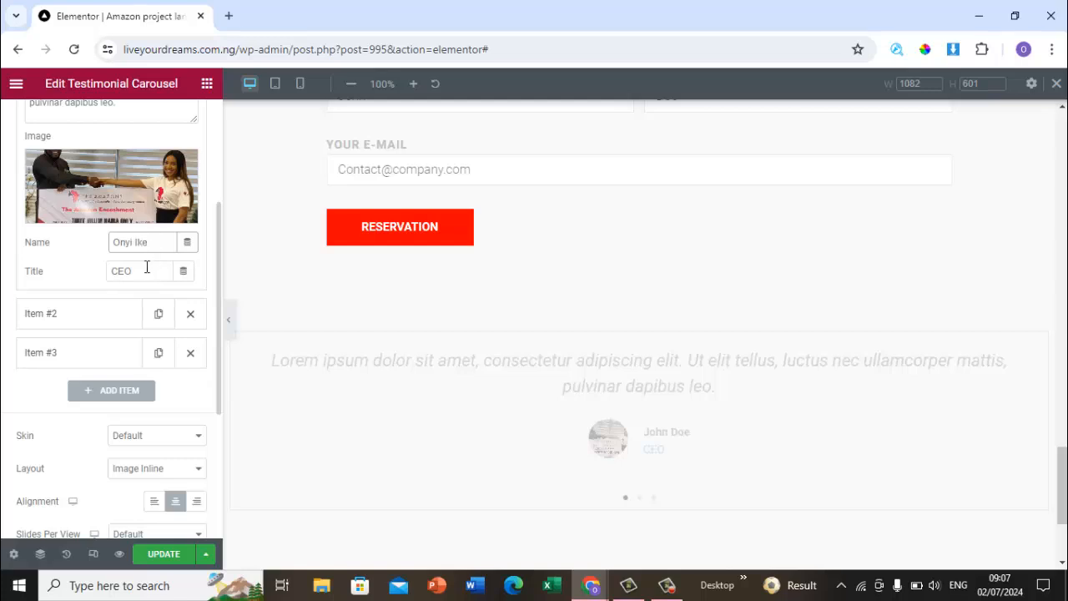
# Step: Set the first slide's title to Global Amazon Amazon Ambassador
pyautogui.click(142, 273)
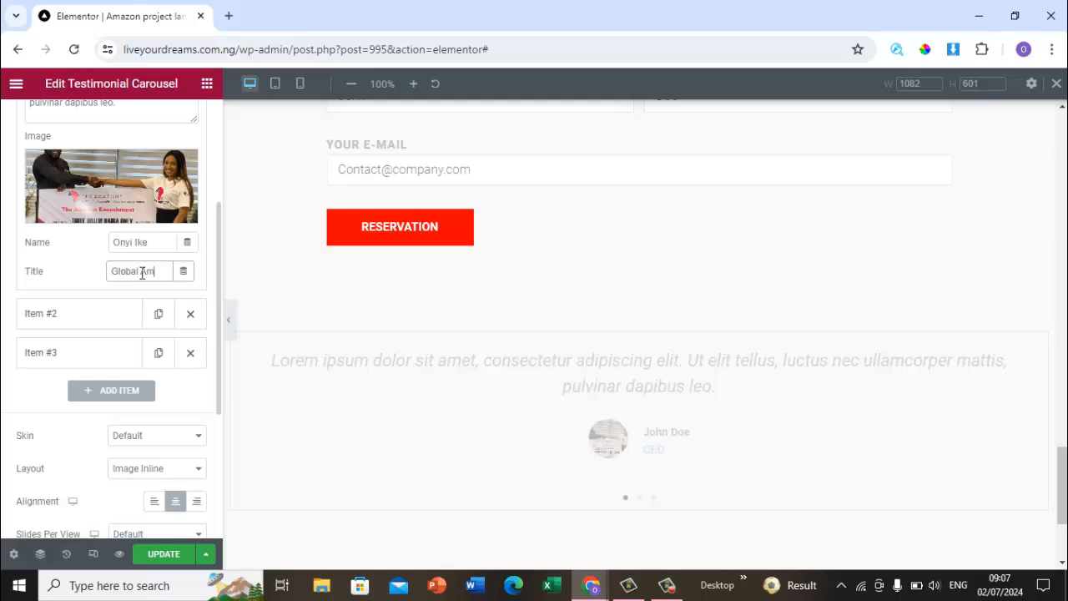
pyautogui.write('Global Amazon Amazon')
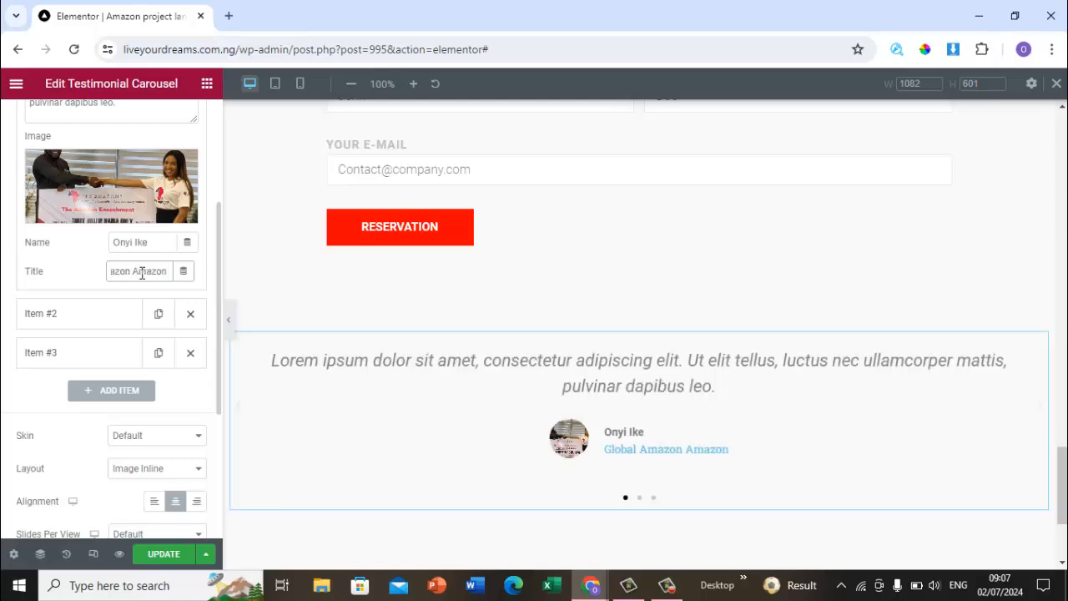
pyautogui.write(' Amba')
pyautogui.write('ssador')
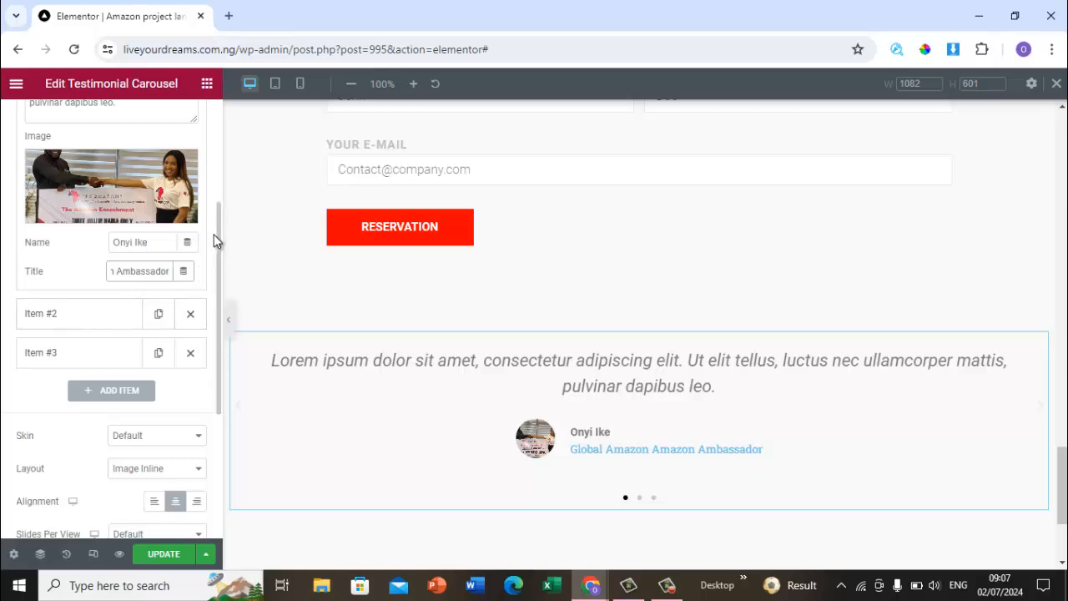
# Step: Replace the first slide's content with the Global Ambassador's testimonial: from a Corper earning a miserable Allowee of 20k to monthly 7 figure earner
pyautogui.moveTo(217, 224); pyautogui.dragTo(219, 394)
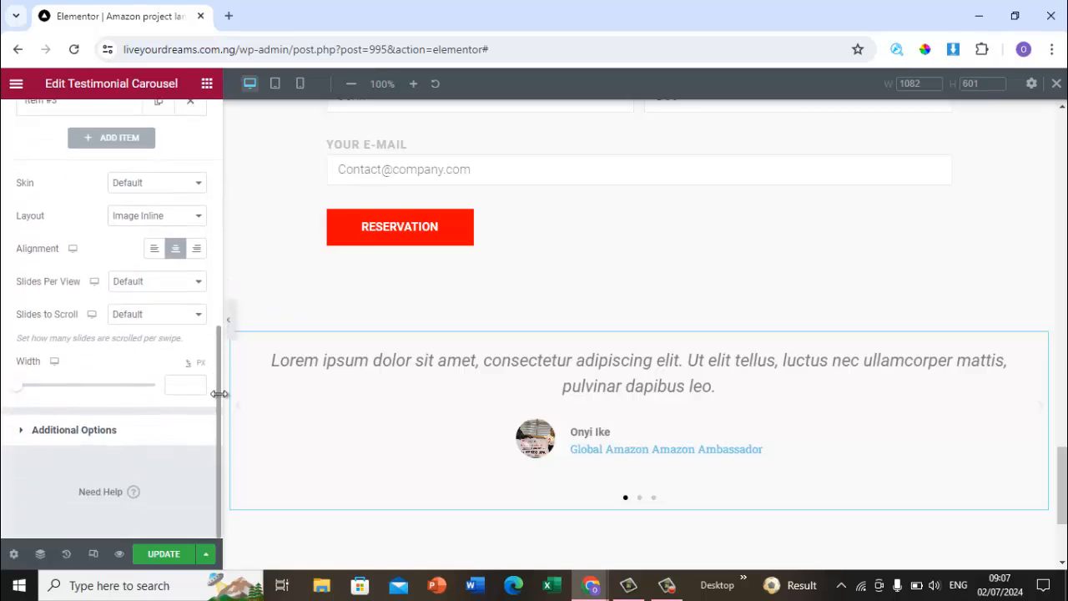
pyautogui.moveTo(222, 346); pyautogui.dragTo(221, 135)
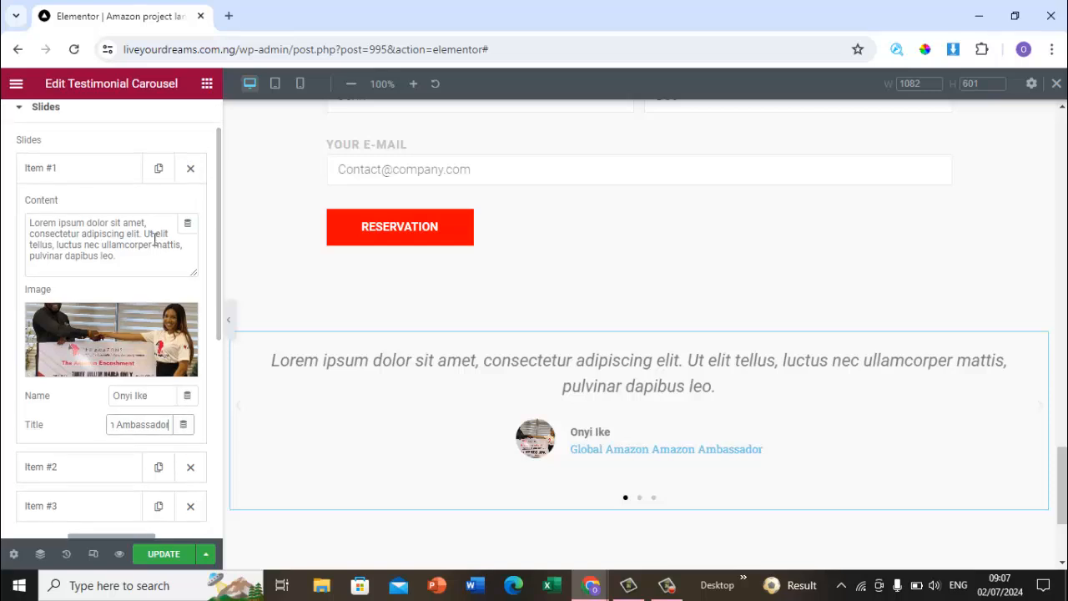
pyautogui.click(142, 258)
pyautogui.hotkey('ctrl', 'a')
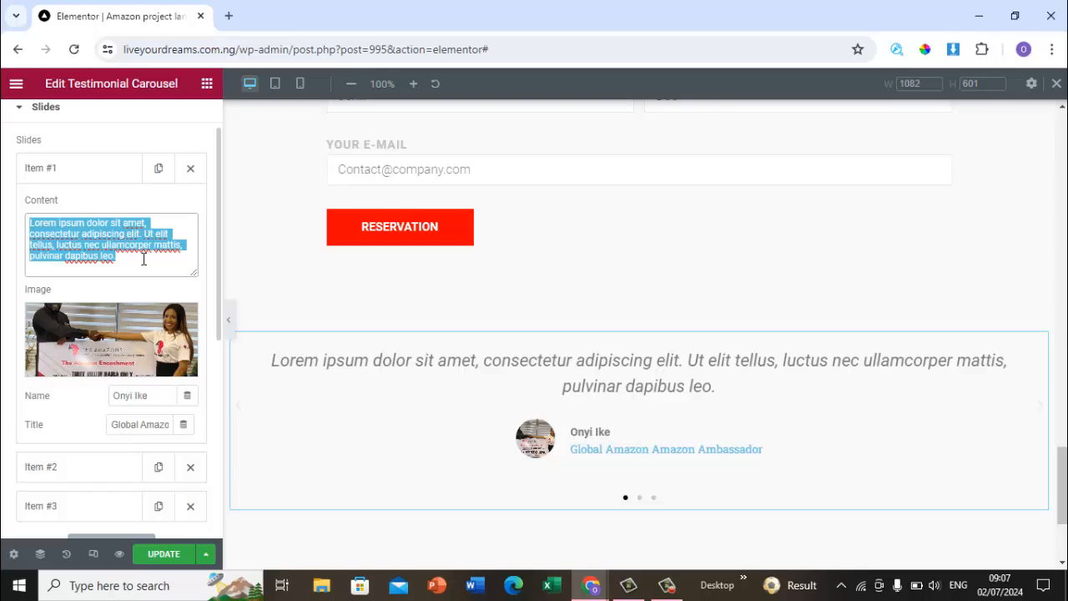
pyautogui.press('BackSpace')
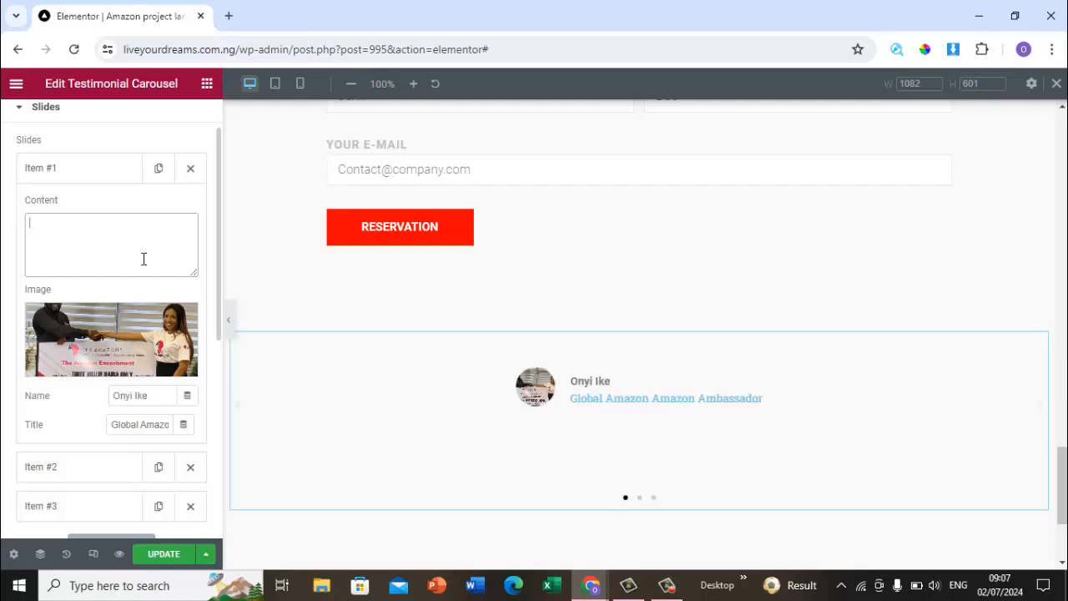
pyautogui.write('This i')
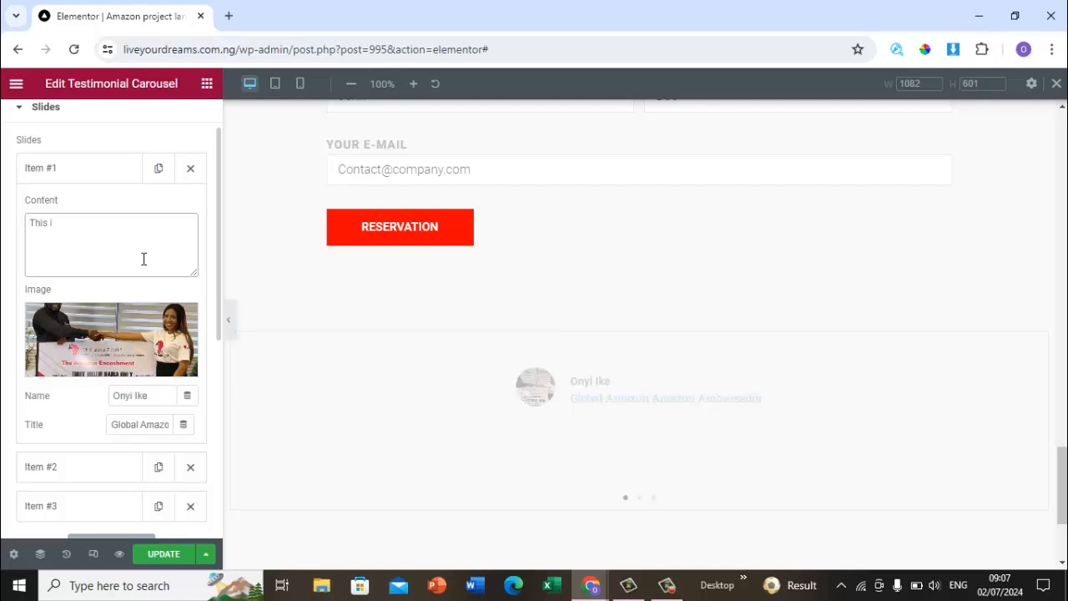
pyautogui.write('as Global A')
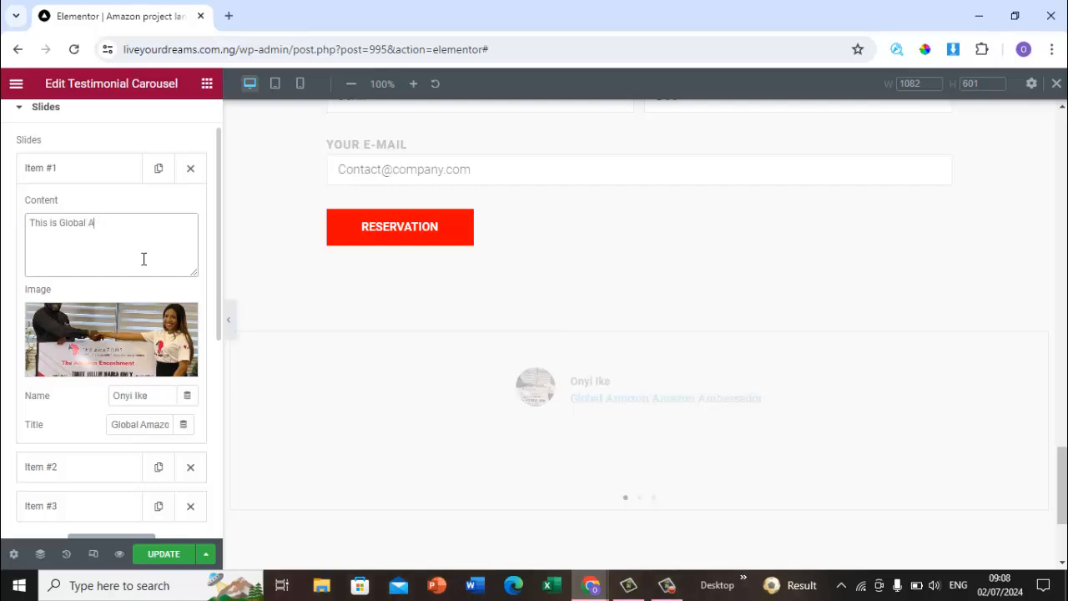
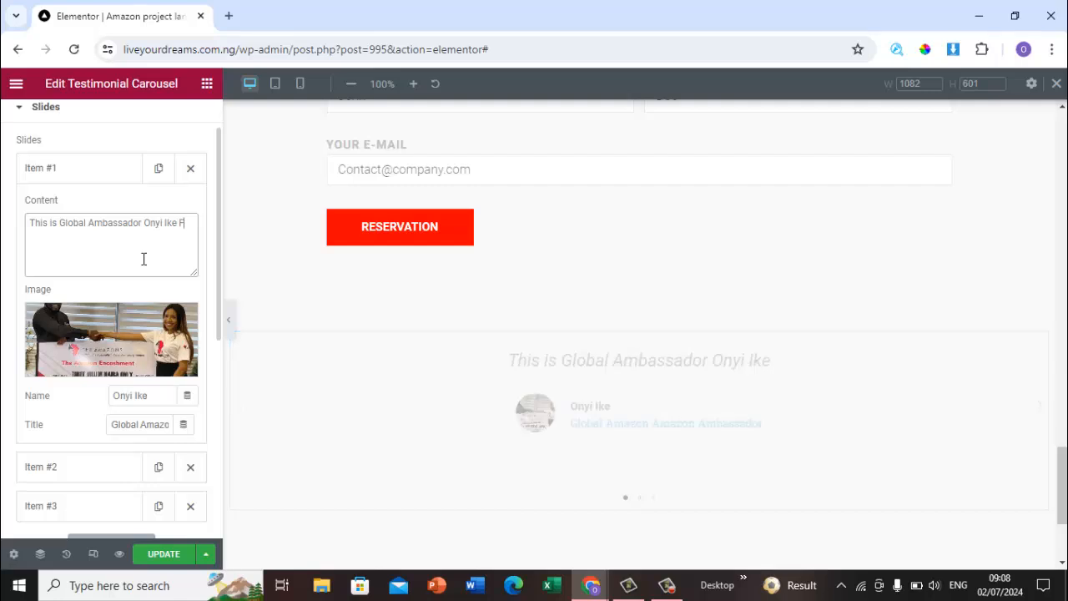
pyautogui.write('rom a C')
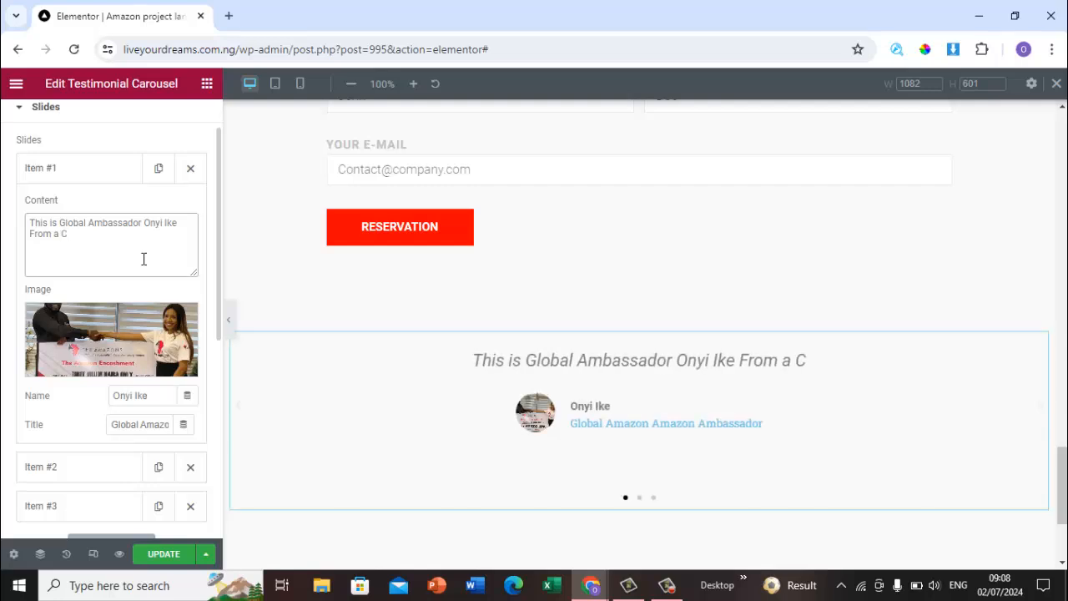
pyautogui.write('orper')
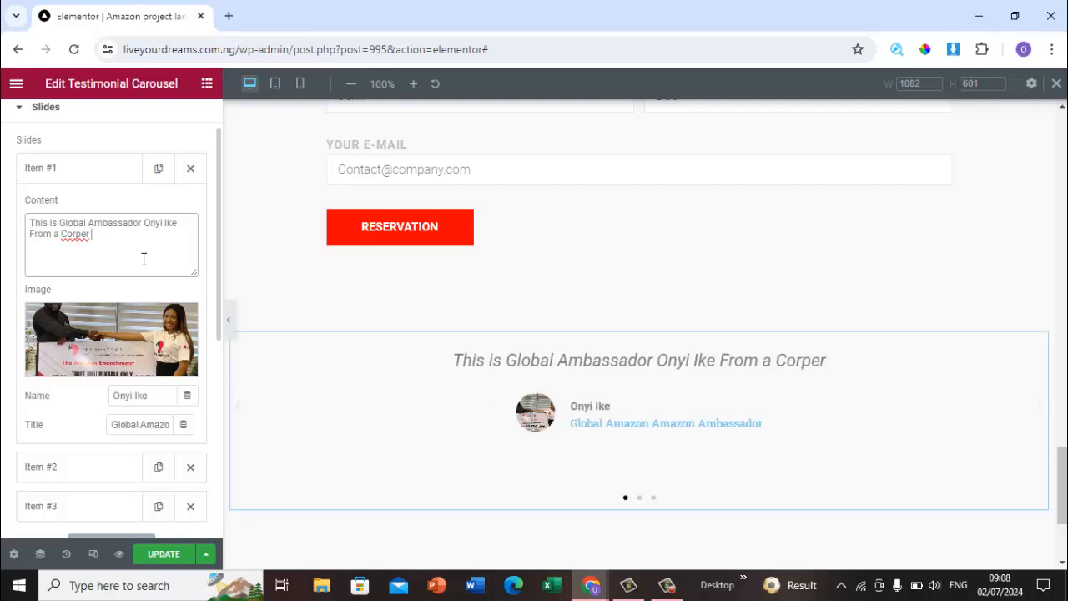
pyautogui.write(' Earning')
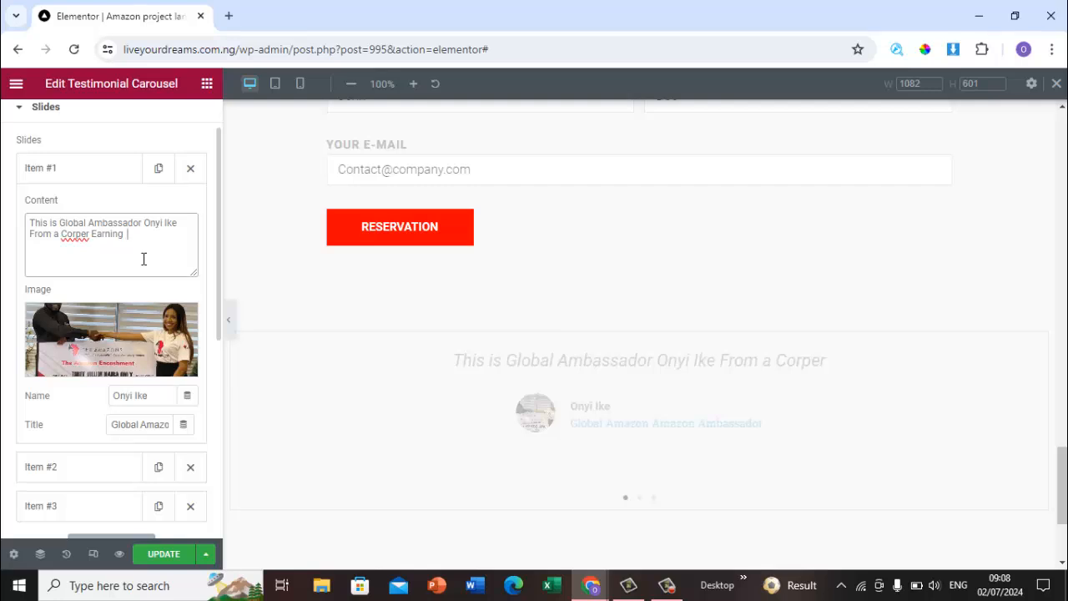
pyautogui.write('  a miserable Allowee')
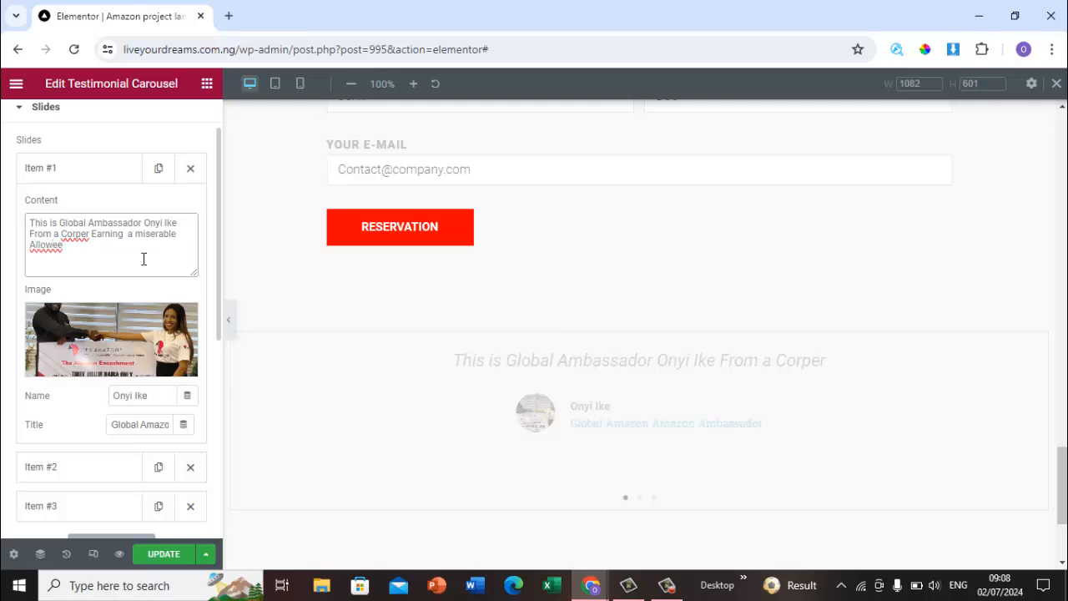
pyautogui.write(' of 20k to monthly 7 fi')
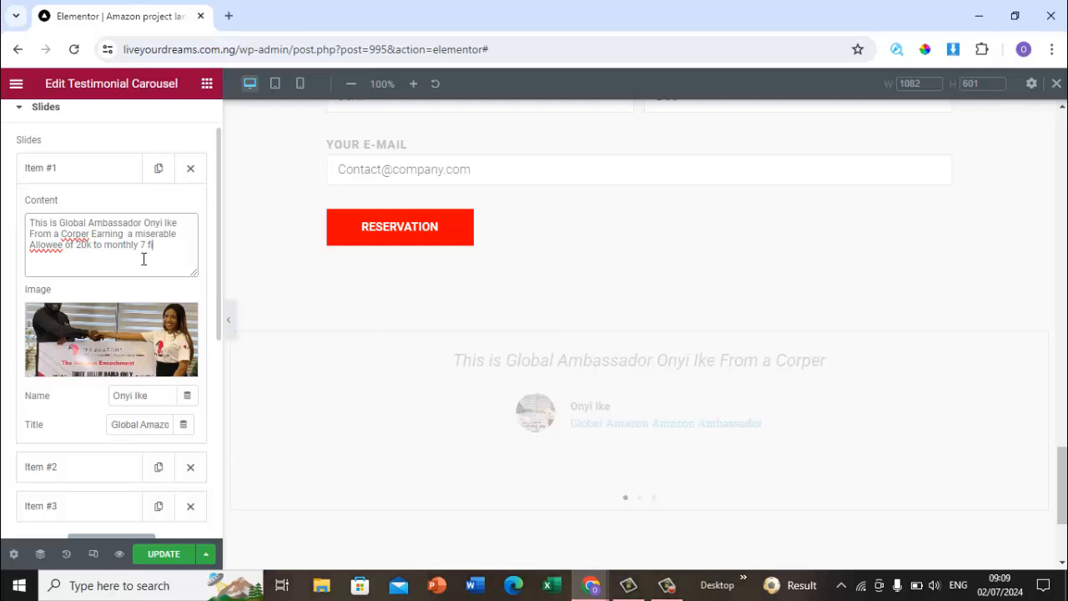
pyautogui.write('gure earner')
# Step: Add new slides to the testimonial carousel and open the newest slide's settings
pyautogui.scroll(-5, 219, 269)
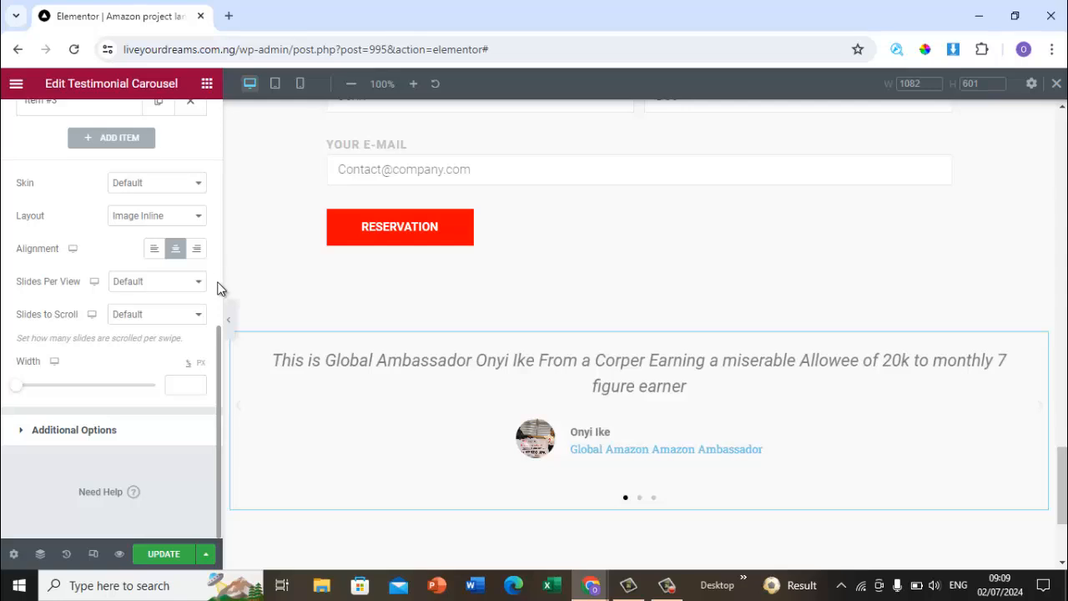
pyautogui.click(129, 144)
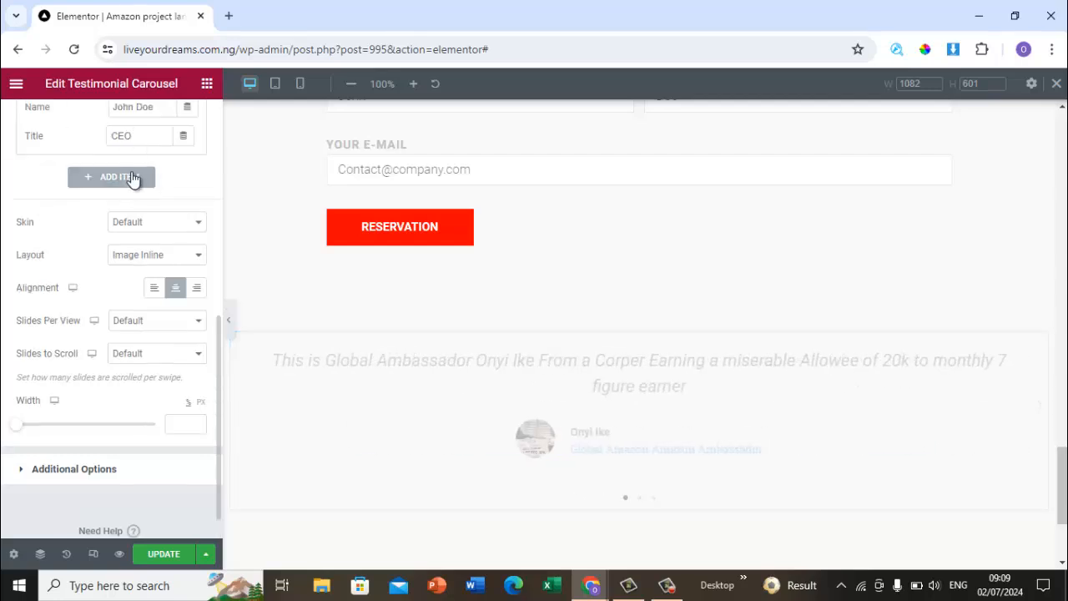
pyautogui.scroll(1, 138, 180)
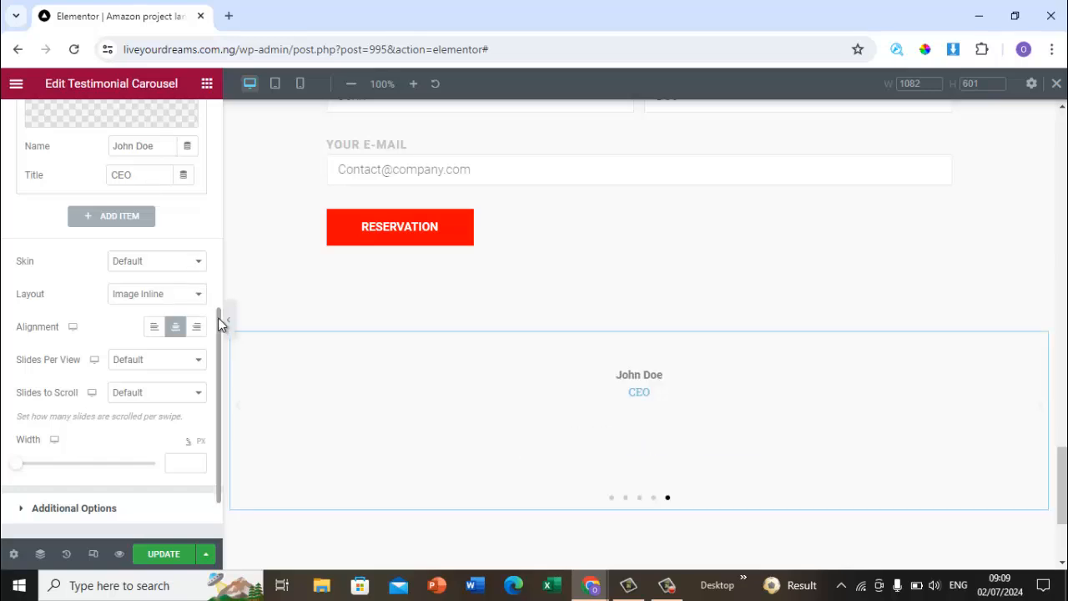
pyautogui.scroll(1, 217, 370)
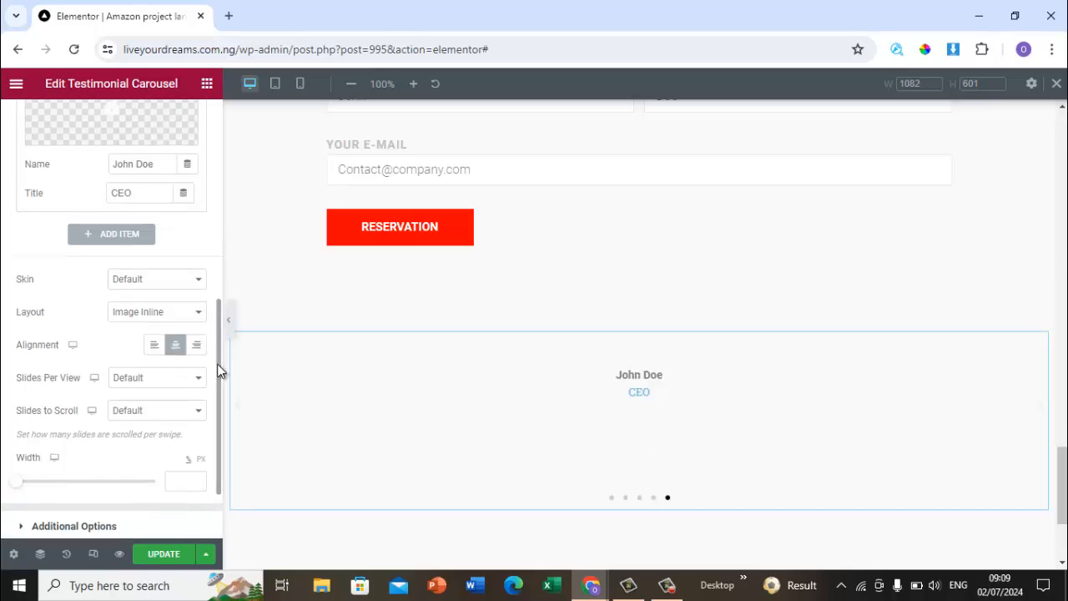
pyautogui.moveTo(217, 371); pyautogui.dragTo(219, 207)
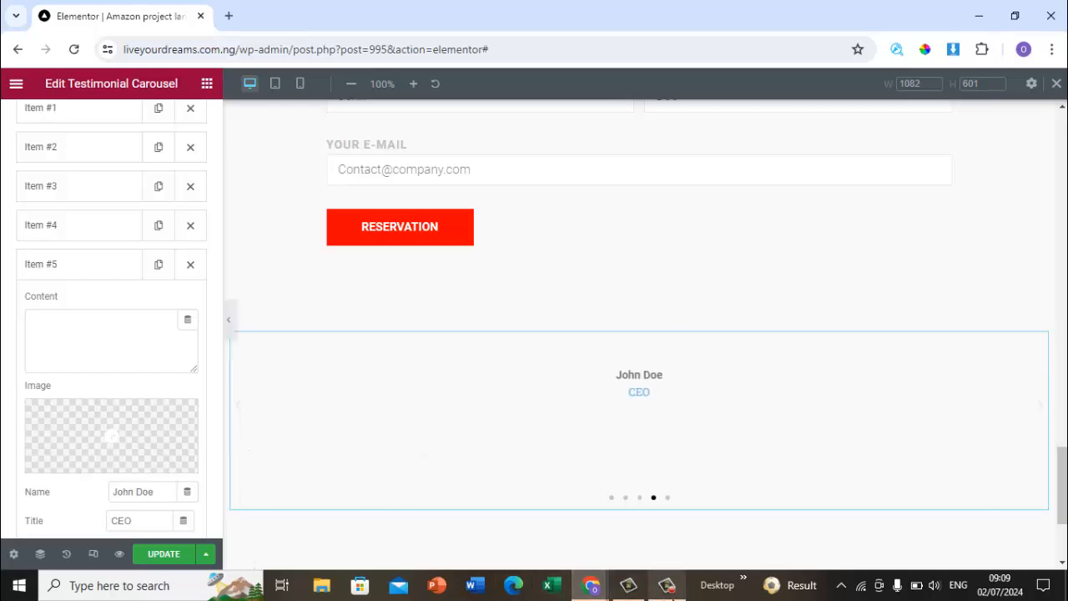
pyautogui.moveTo(667, 585)
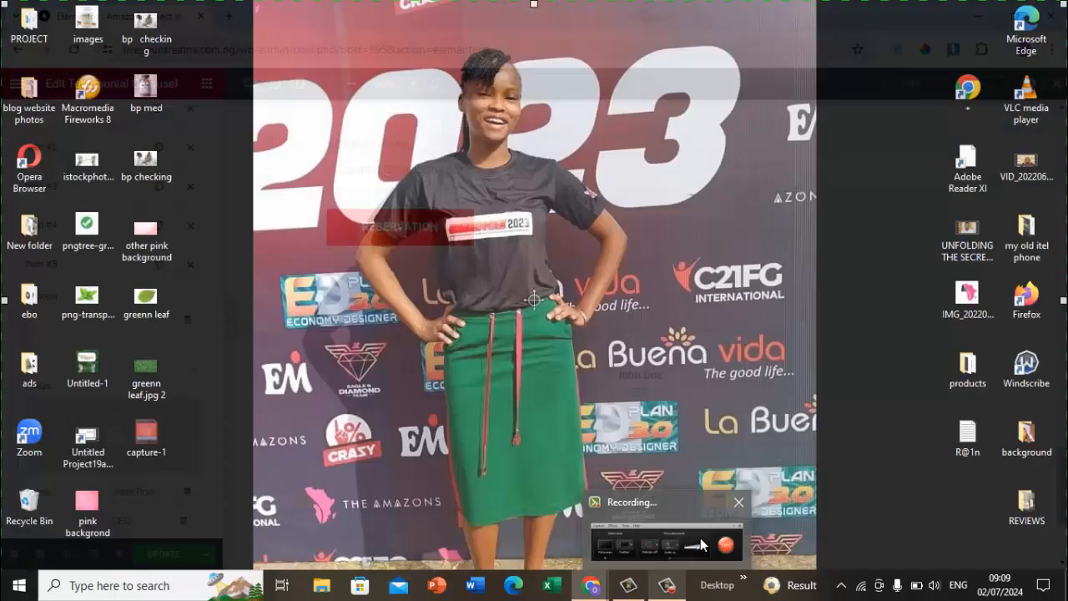
pyautogui.click(700, 537)
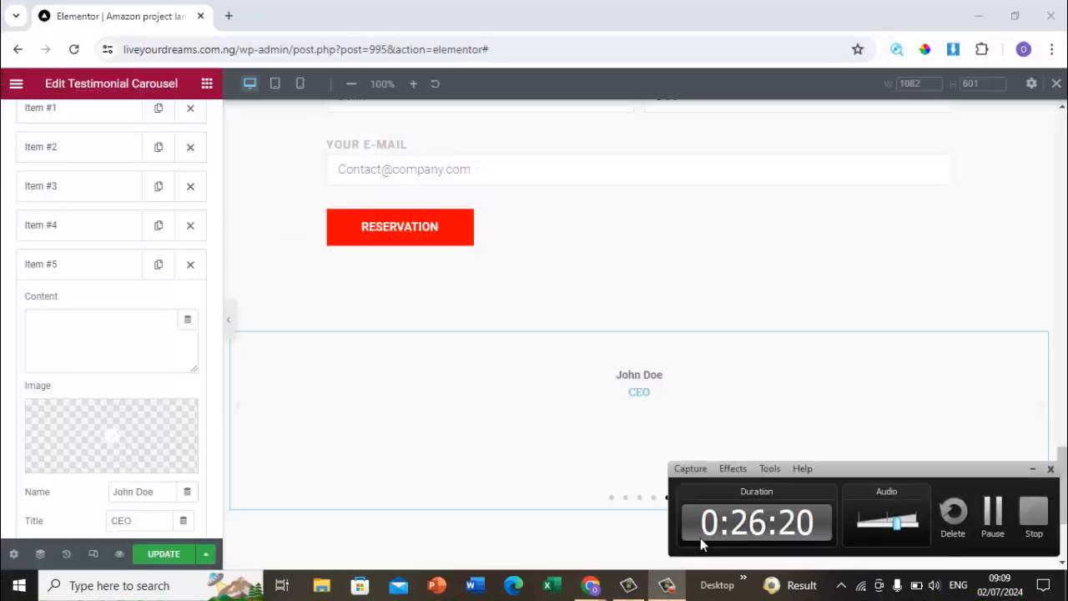